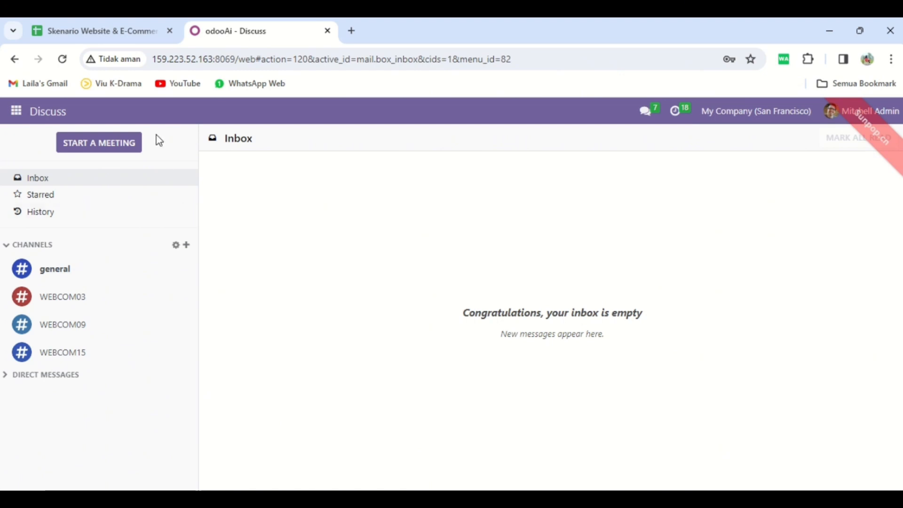
Check the user import data in the Google Sheets scenario and open the Manage Users list from Odoo's general settings.
{"action": "left_click", "coordinate": [135, 37]}
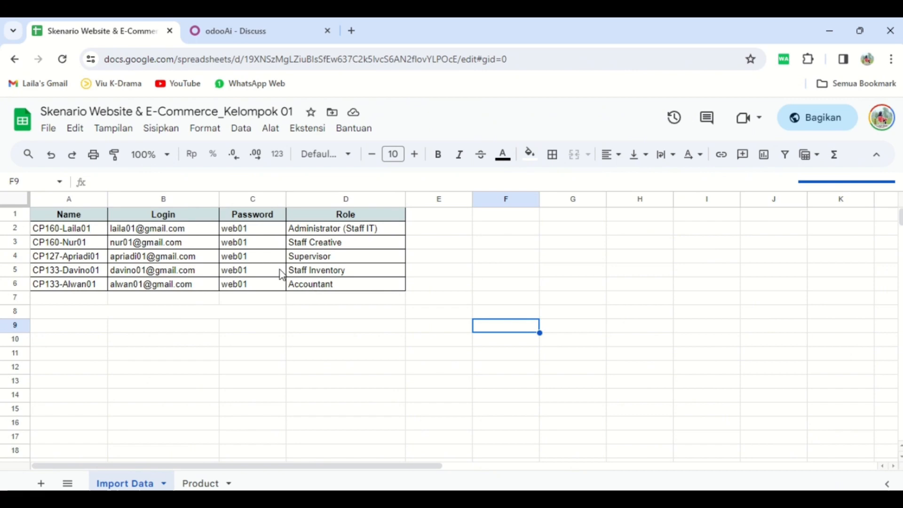
{"action": "left_click", "coordinate": [267, 40]}
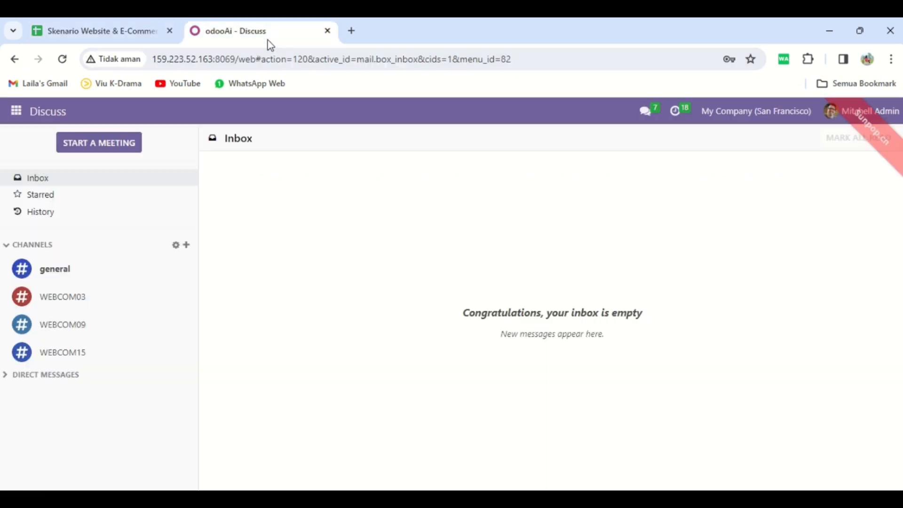
{"action": "left_click", "coordinate": [14, 120]}
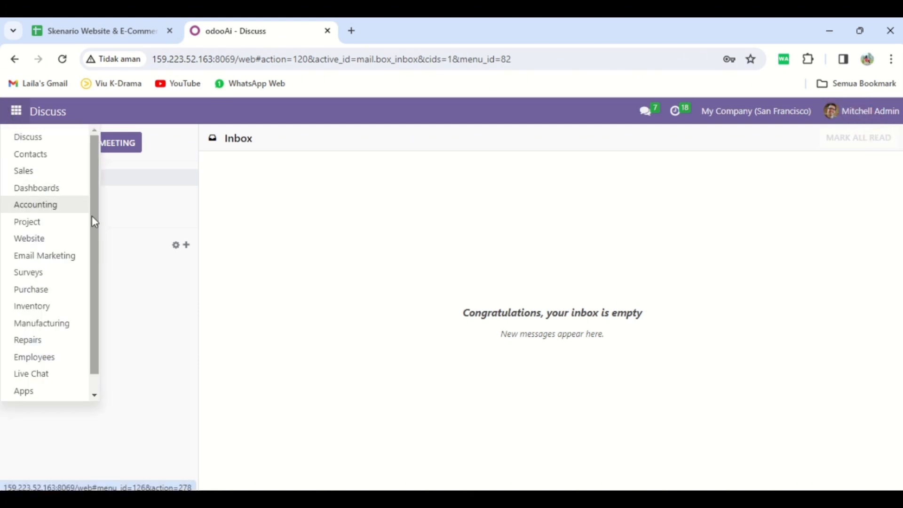
{"action": "scroll", "coordinate": [91, 301], "scroll_direction": "down", "scroll_amount": 1}
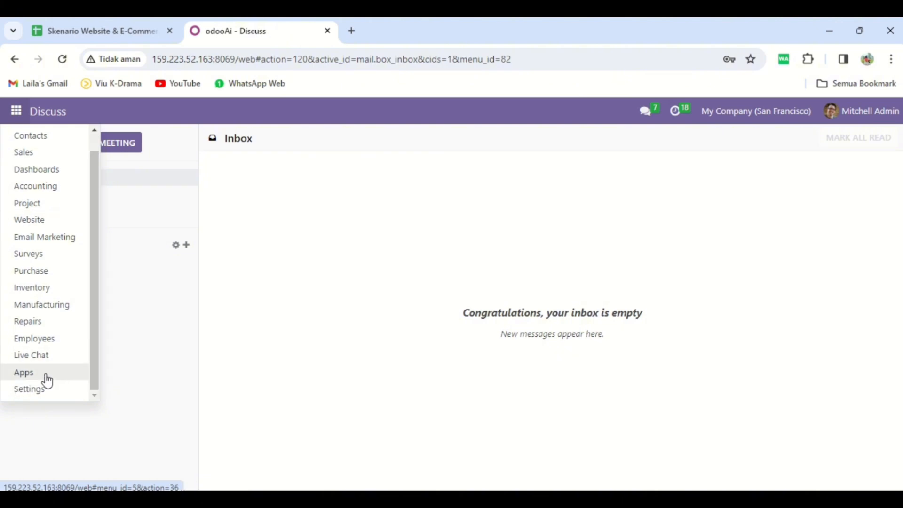
{"action": "left_click", "coordinate": [37, 388]}
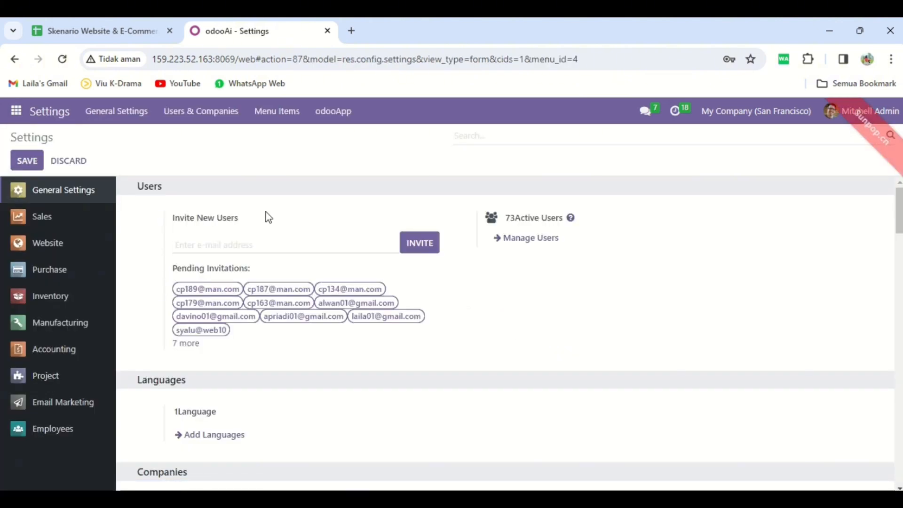
{"action": "left_click", "coordinate": [517, 240]}
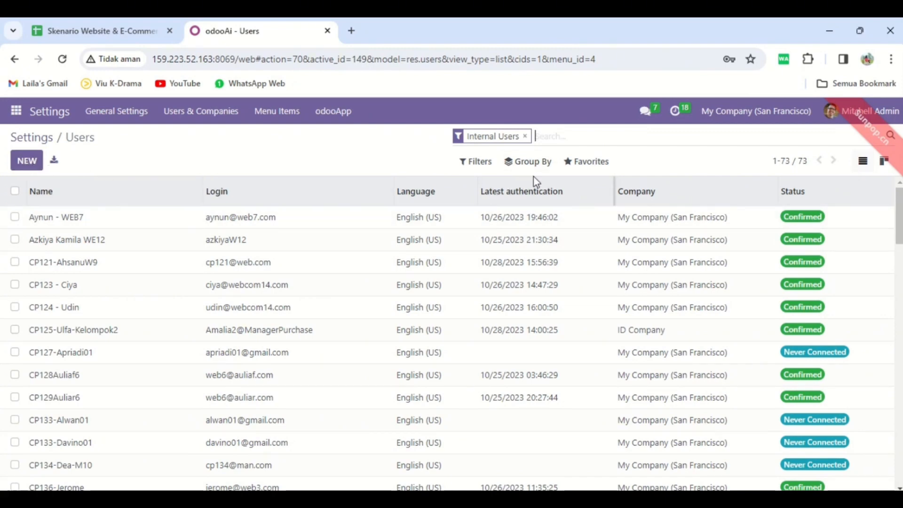
View the Import Records page for users and return to the Users list without uploading a file.
{"action": "left_click", "coordinate": [580, 164]}
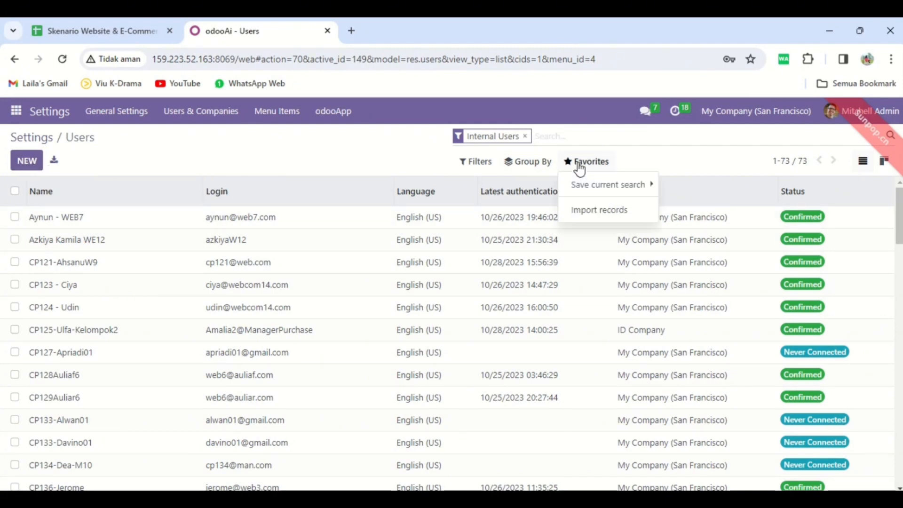
{"action": "left_click", "coordinate": [599, 210]}
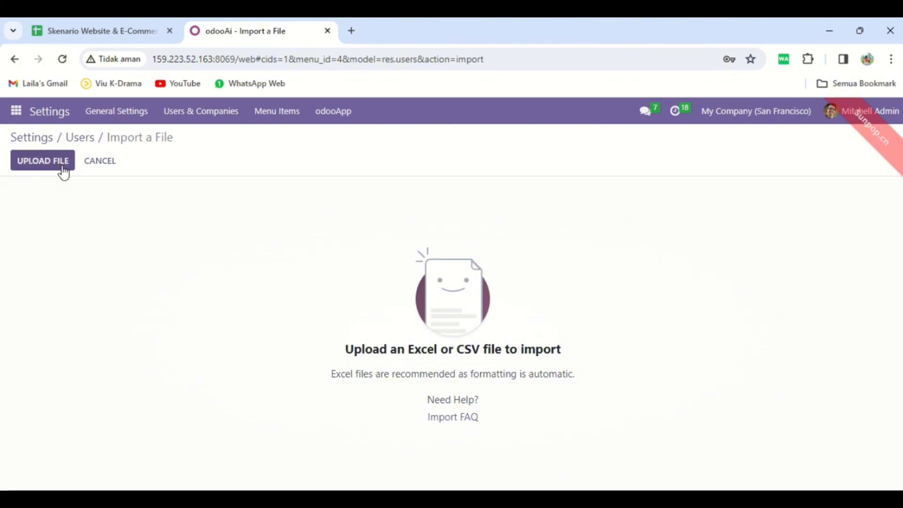
{"action": "left_click", "coordinate": [82, 141]}
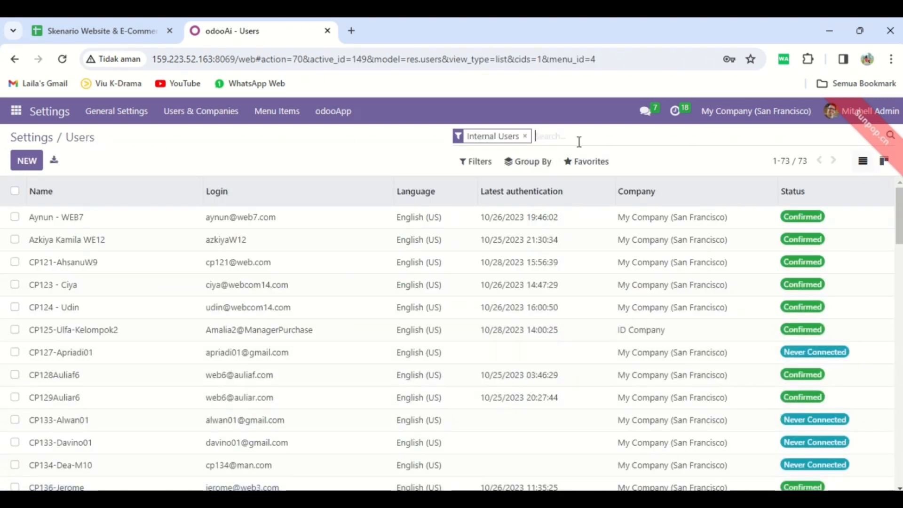
Search the users for "01" and review the access rights of the group's Staff IT administrator.
{"action": "type", "text": "01"}
{"action": "key", "text": "Return"}
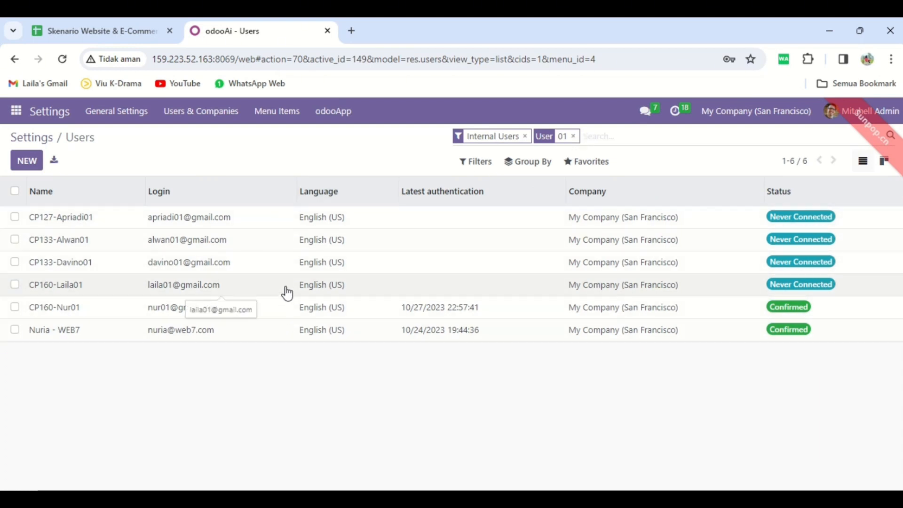
{"action": "left_click", "coordinate": [215, 288]}
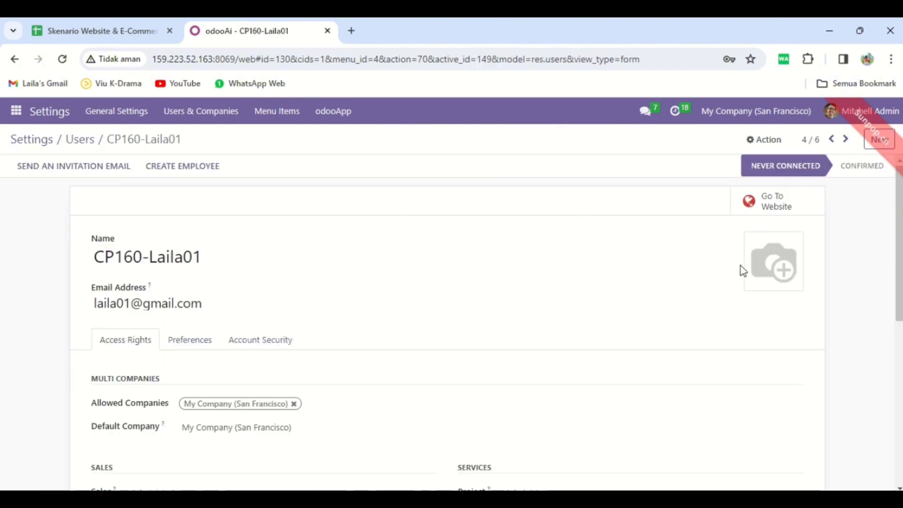
{"action": "scroll", "coordinate": [899, 271], "scroll_direction": "down", "scroll_amount": 6}
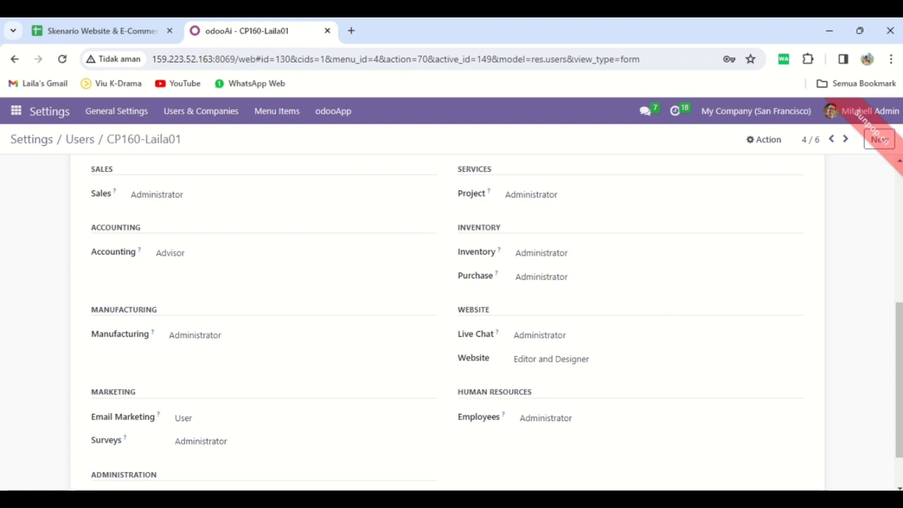
{"action": "scroll", "coordinate": [296, 459], "scroll_direction": "down", "scroll_amount": 1}
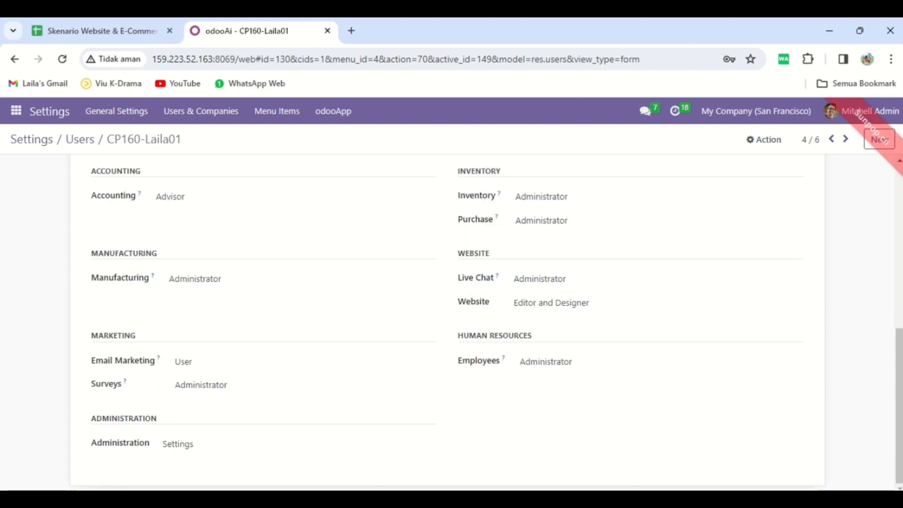
{"action": "scroll", "coordinate": [134, 157], "scroll_direction": "up", "scroll_amount": 7}
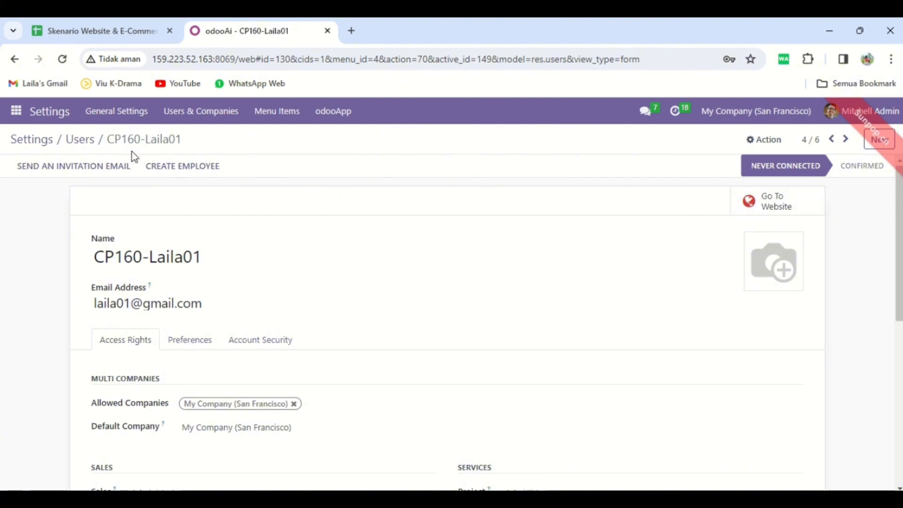
{"action": "left_click", "coordinate": [83, 139]}
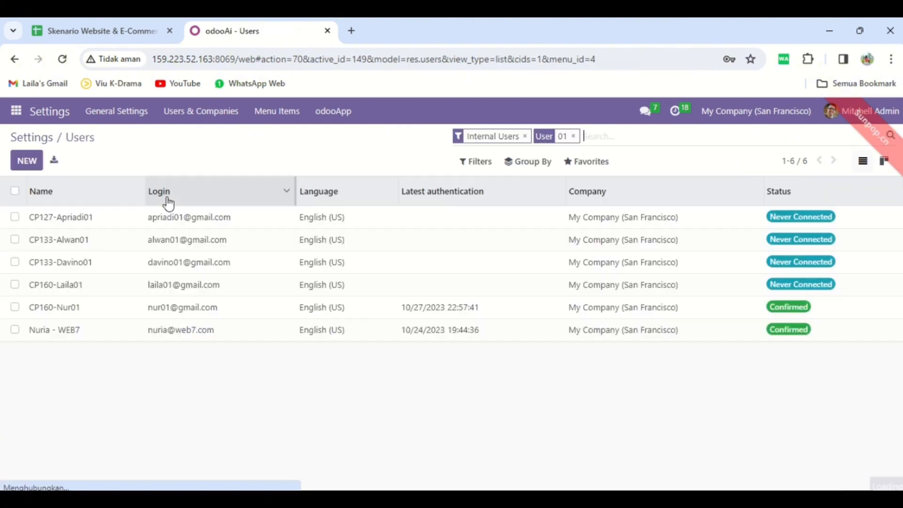
Review the Staff Creative user's access rights, including the Website options, keeping Editor and Designer selected.
{"action": "left_click", "coordinate": [136, 310]}
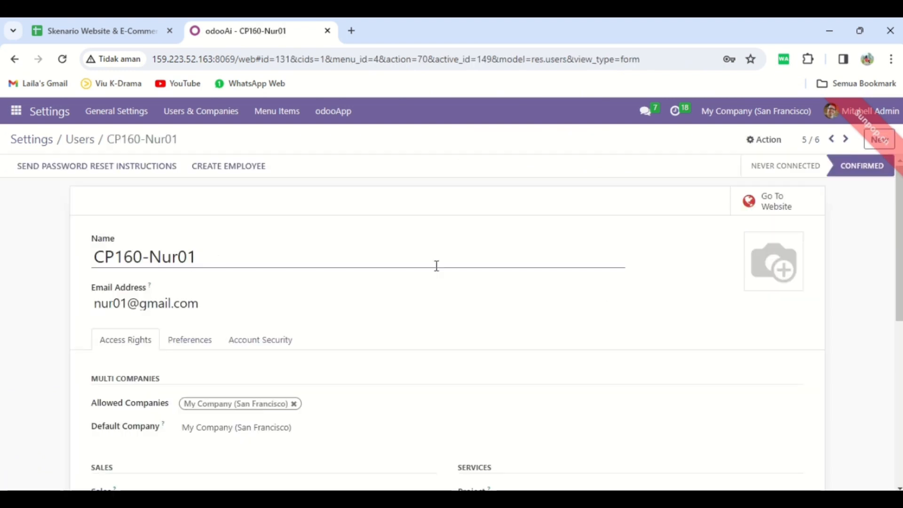
{"action": "left_click_drag", "start_coordinate": [901, 240], "coordinate": [901, 374]}
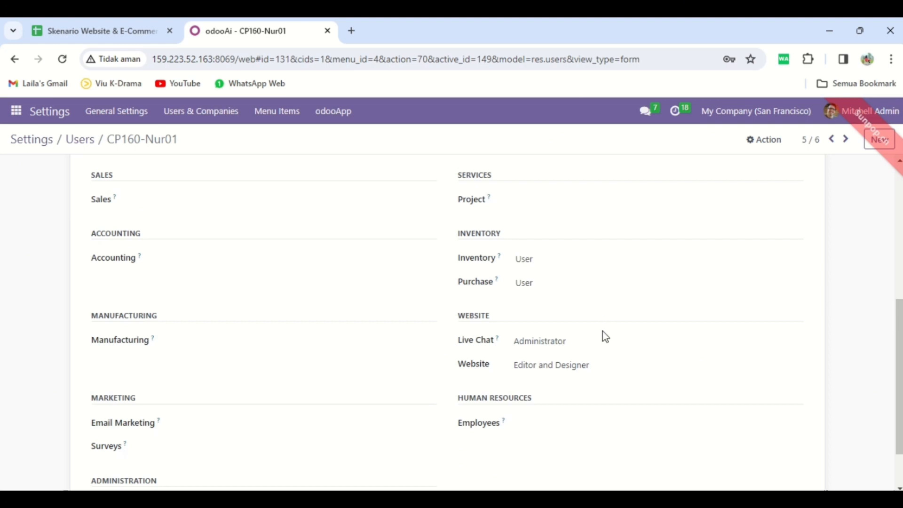
{"action": "left_click", "coordinate": [563, 375]}
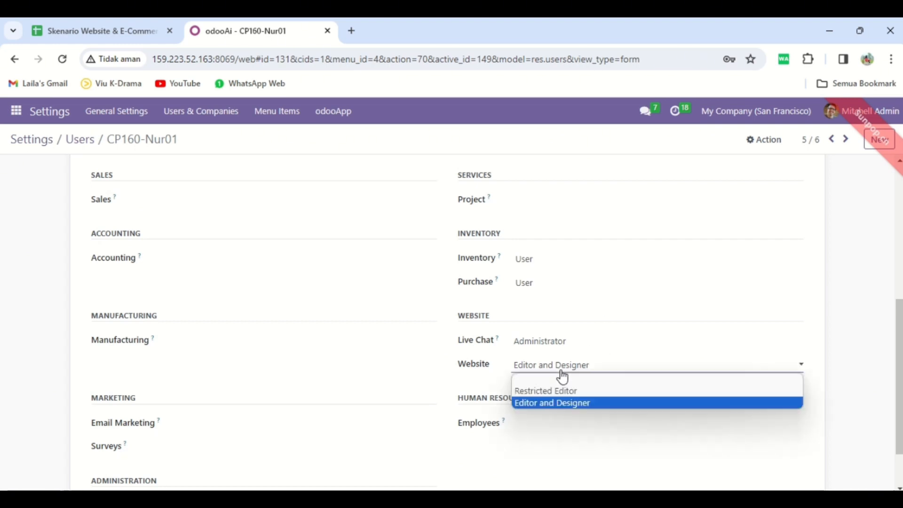
{"action": "left_click", "coordinate": [580, 401]}
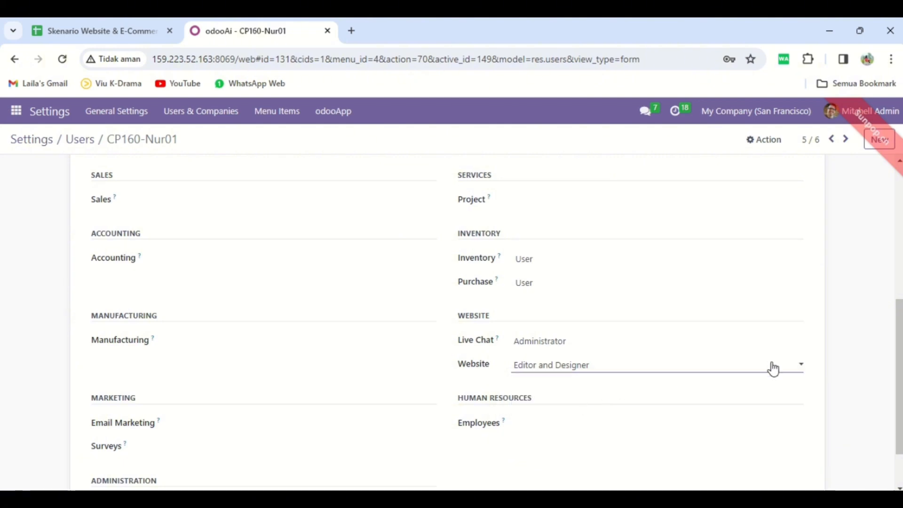
{"action": "scroll", "coordinate": [900, 415], "scroll_direction": "up", "scroll_amount": 6}
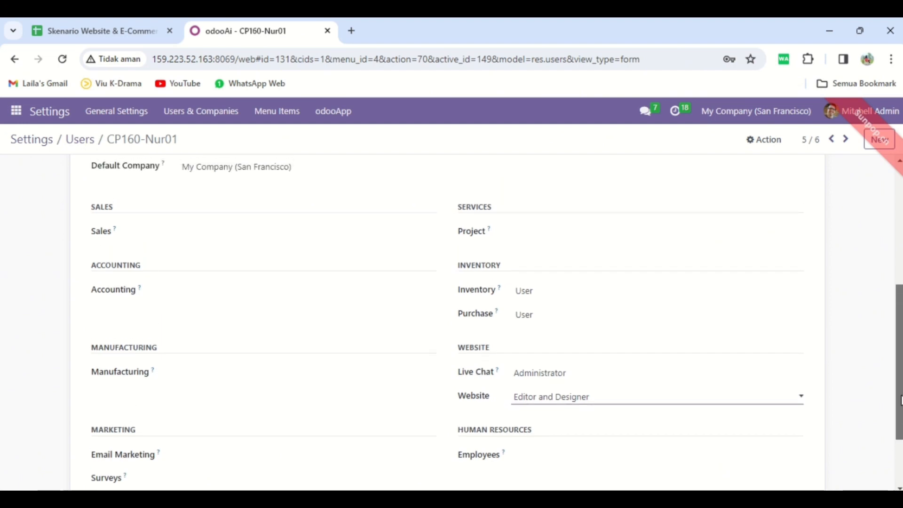
Go to the Staff Inventory user's record and review its access rights.
{"action": "left_click", "coordinate": [834, 141]}
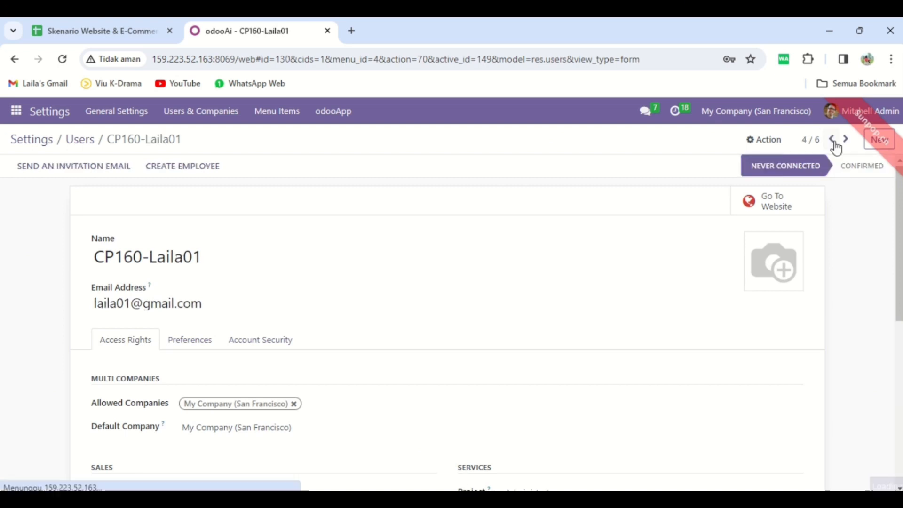
{"action": "left_click", "coordinate": [834, 142]}
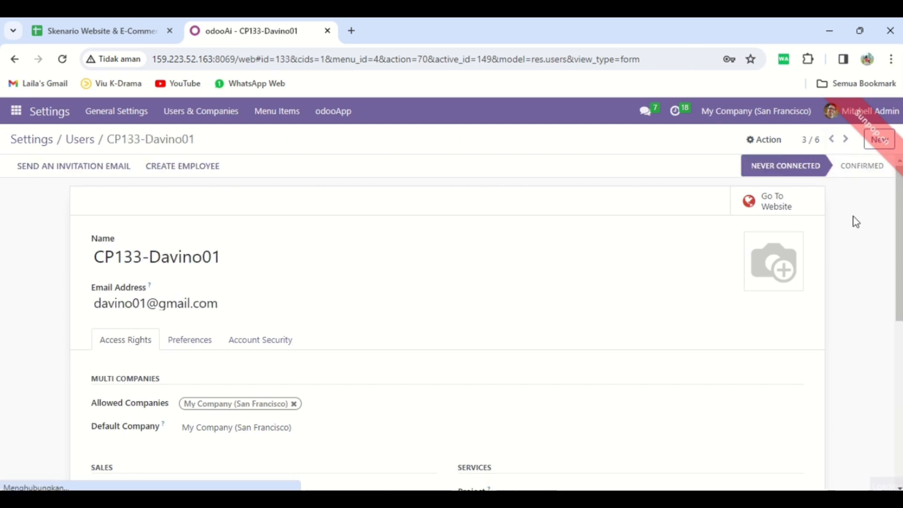
{"action": "scroll", "coordinate": [451, 329], "scroll_direction": "down", "scroll_amount": 6}
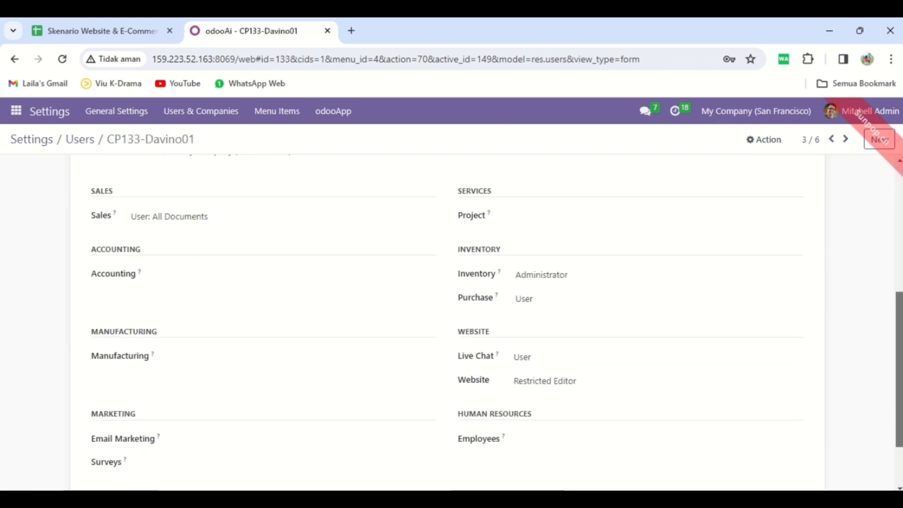
{"action": "scroll", "coordinate": [452, 320], "scroll_direction": "up", "scroll_amount": 6}
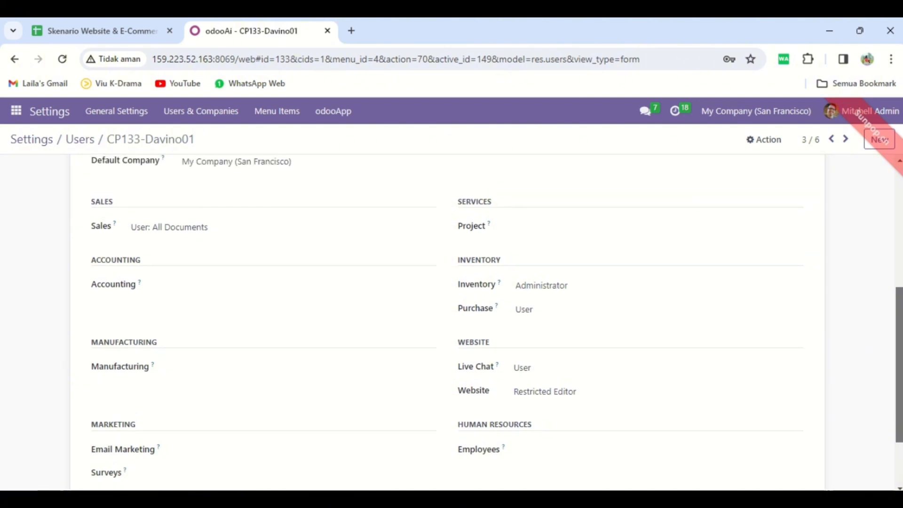
Review the access rights of the group's Accountant and Supervisor users and return to the Users list.
{"action": "left_click", "coordinate": [831, 139]}
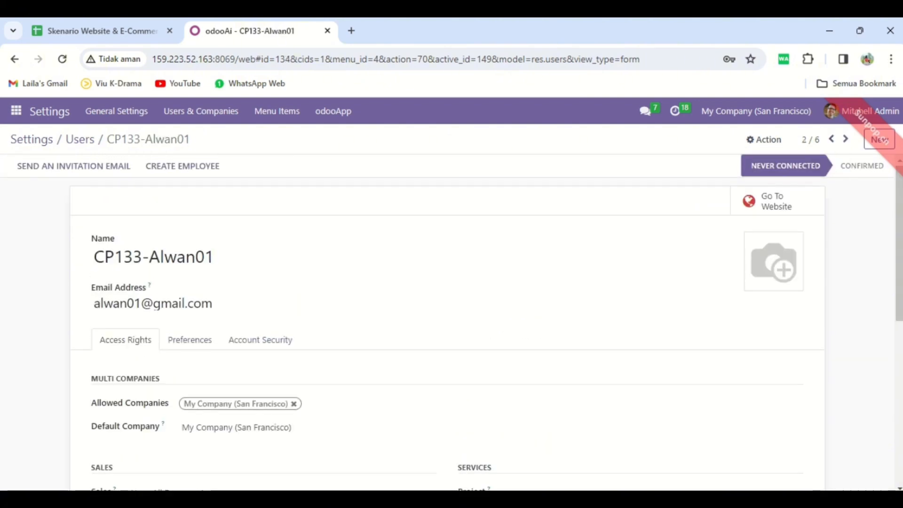
{"action": "mouse_move", "coordinate": [898, 237]}
{"action": "left_mouse_down"}
{"action": "mouse_move", "coordinate": [899, 367]}
{"action": "mouse_move", "coordinate": [899, 238]}
{"action": "left_mouse_up"}
{"action": "left_click", "coordinate": [831, 140]}
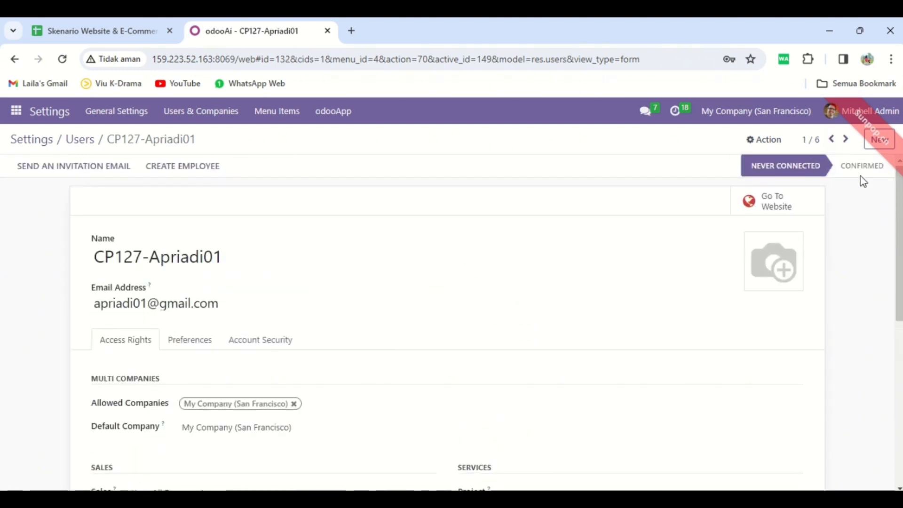
{"action": "mouse_move", "coordinate": [898, 228]}
{"action": "left_mouse_down"}
{"action": "mouse_move", "coordinate": [895, 351]}
{"action": "mouse_move", "coordinate": [898, 230]}
{"action": "left_mouse_up"}
{"action": "left_click", "coordinate": [81, 139]}
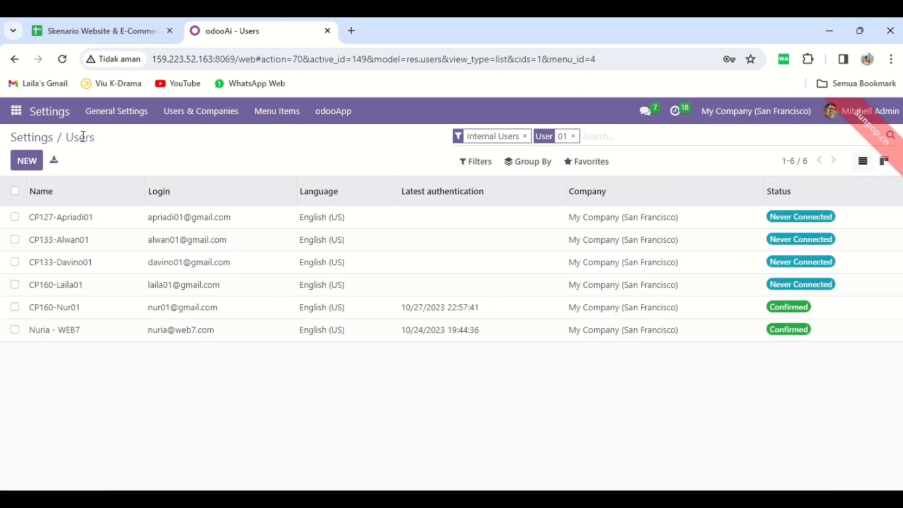
Open the Website section of the Odoo settings.
{"action": "left_click", "coordinate": [17, 113]}
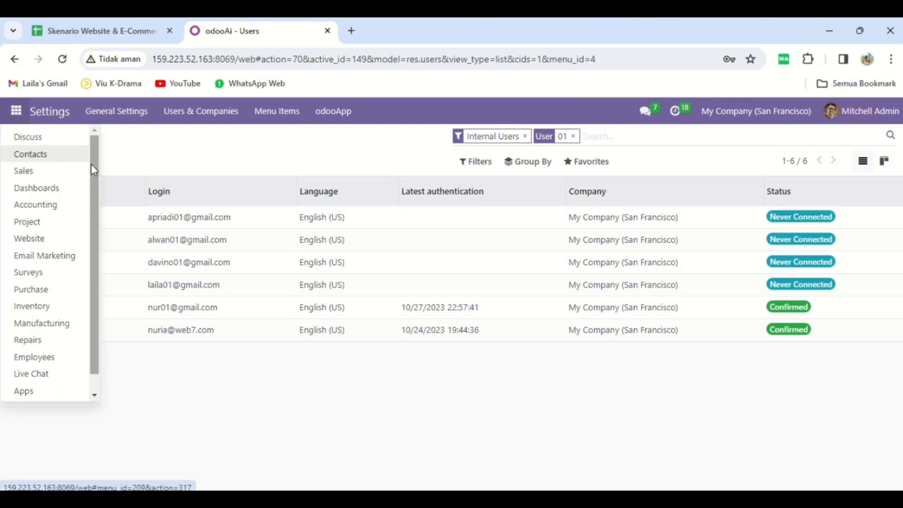
{"action": "left_click_drag", "start_coordinate": [94, 166], "coordinate": [86, 263]}
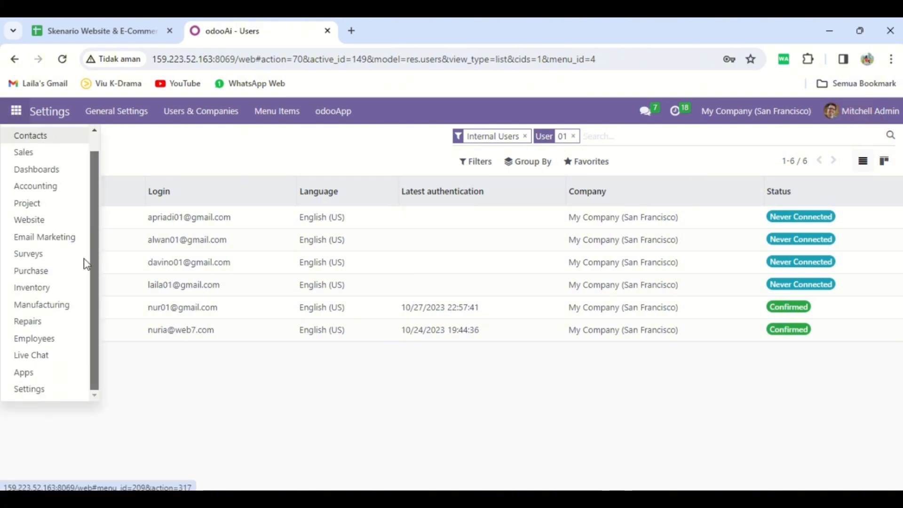
{"action": "left_click", "coordinate": [50, 390]}
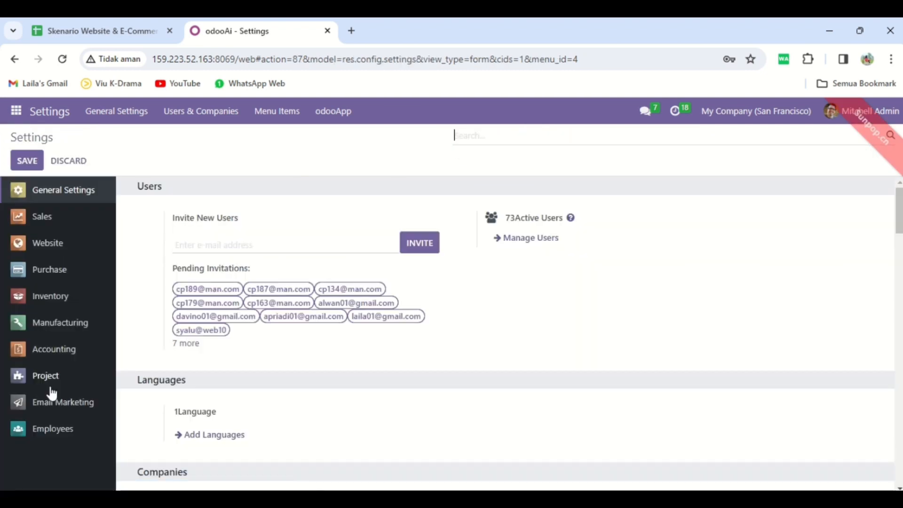
{"action": "left_click", "coordinate": [71, 251]}
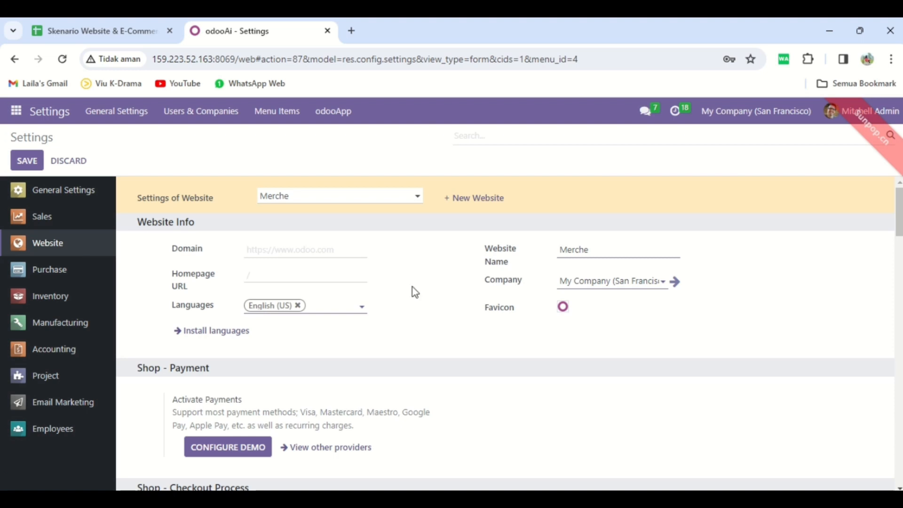
Search the website selector for "toko" and choose Toko Alat Tulis Kantor (Kel 01) as the website to configure.
{"action": "left_click", "coordinate": [418, 196]}
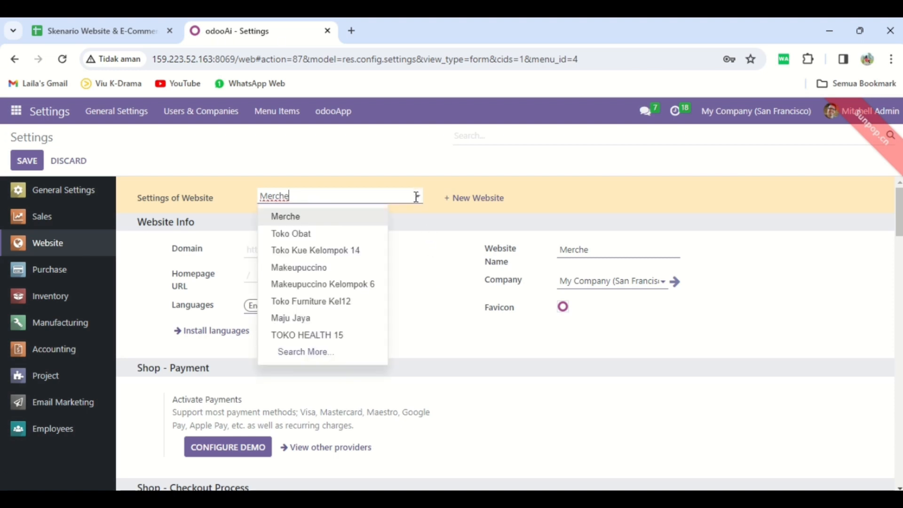
{"action": "key", "text": "BackSpace"}
{"action": "key", "text": "BackSpace"}
{"action": "key", "text": "BackSpace"}
{"action": "key", "text": "BackSpace"}
{"action": "key", "text": "BackSpace"}
{"action": "type", "text": "toko"}
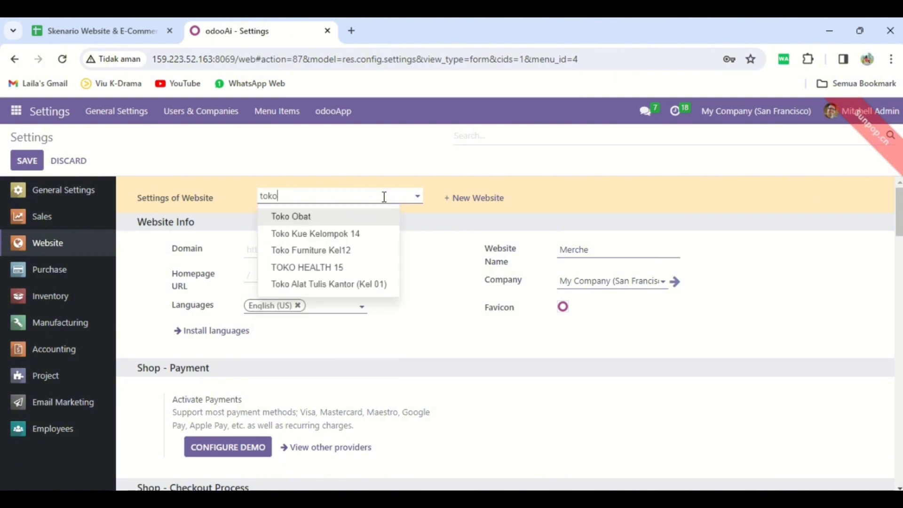
{"action": "left_click", "coordinate": [361, 286]}
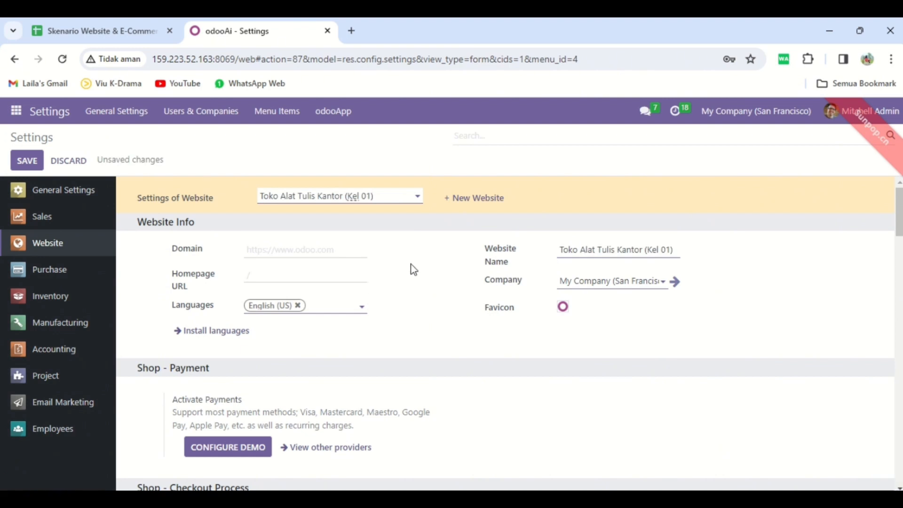
Search the settings for "pricelis" and "discou" to check the pricelist and discount options.
{"action": "left_click", "coordinate": [517, 134]}
{"action": "type", "text": "pricelis"}
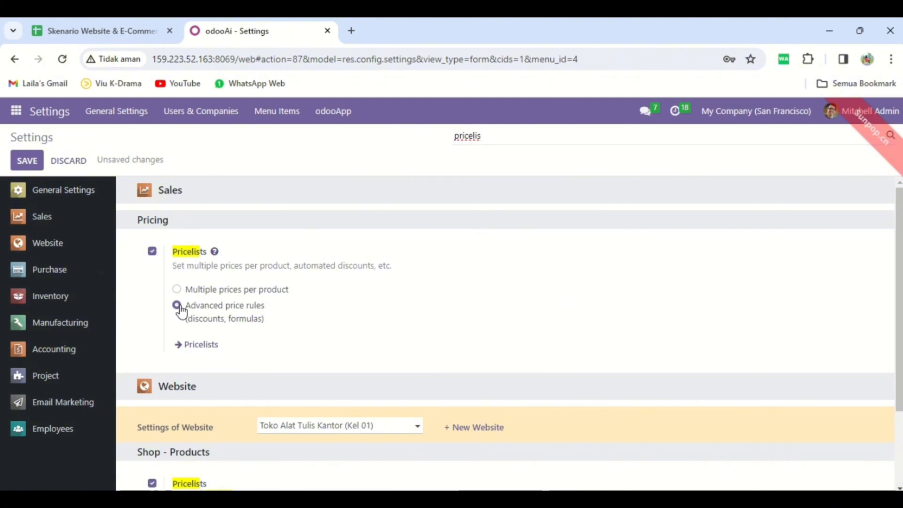
{"action": "double_click", "coordinate": [499, 133]}
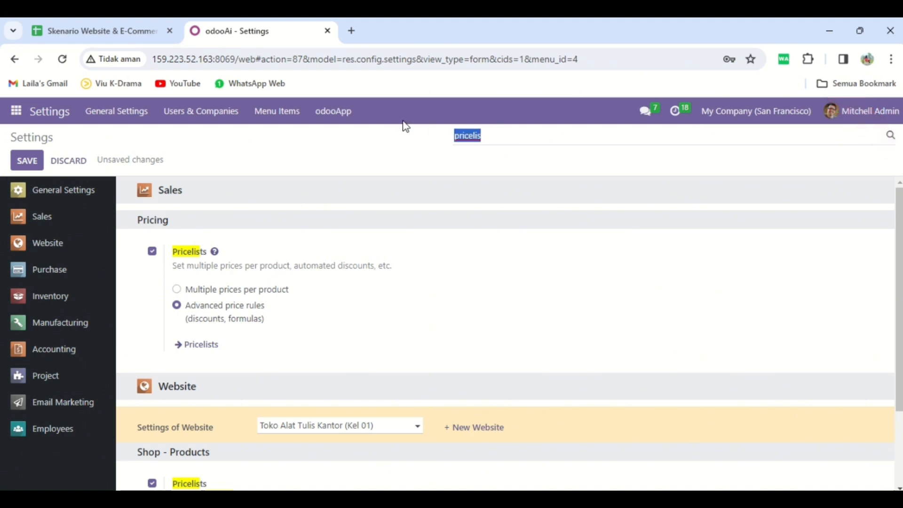
{"action": "type", "text": "discou"}
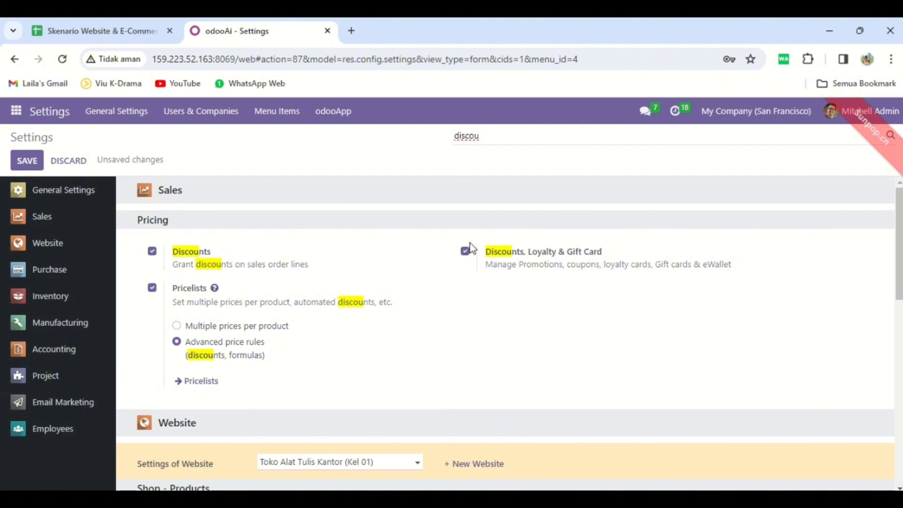
Search the settings for "shipping addre" and "on sit" to check the shipping address and on-site payment options.
{"action": "left_click_drag", "start_coordinate": [498, 135], "coordinate": [376, 127]}
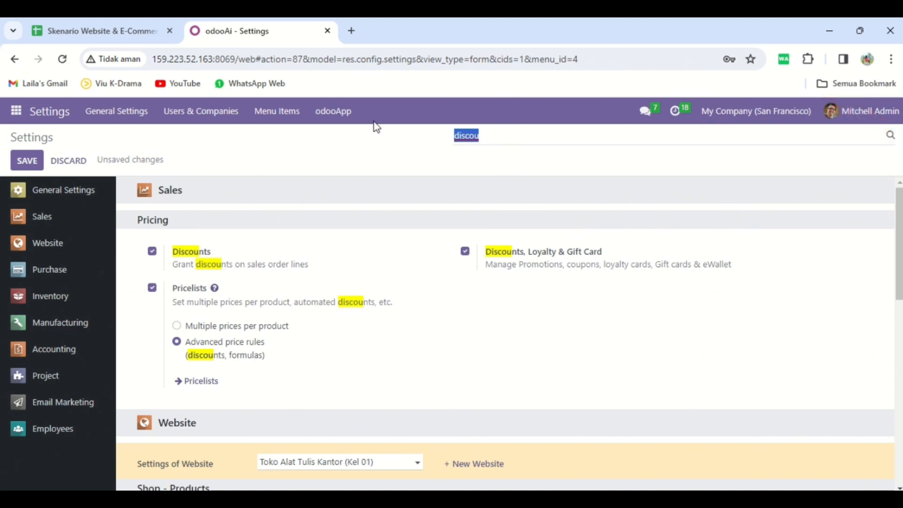
{"action": "type", "text": "shipping"}
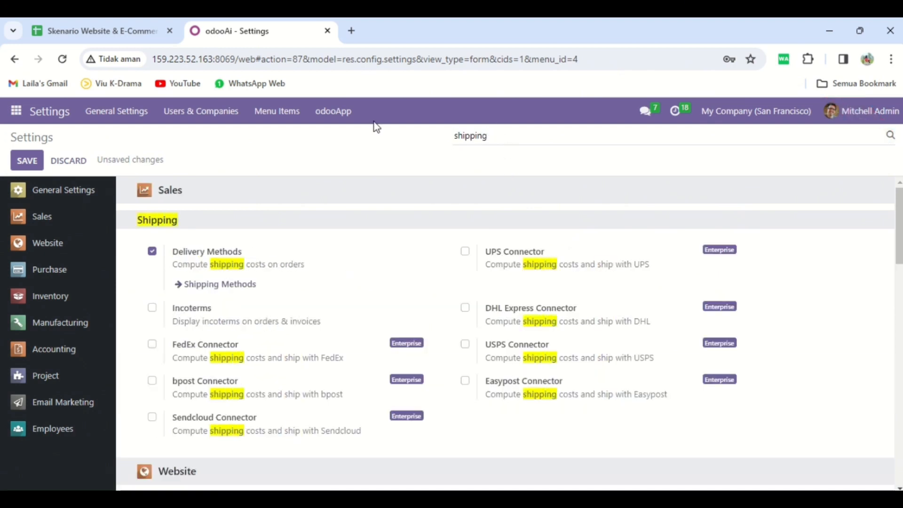
{"action": "type", "text": " addre"}
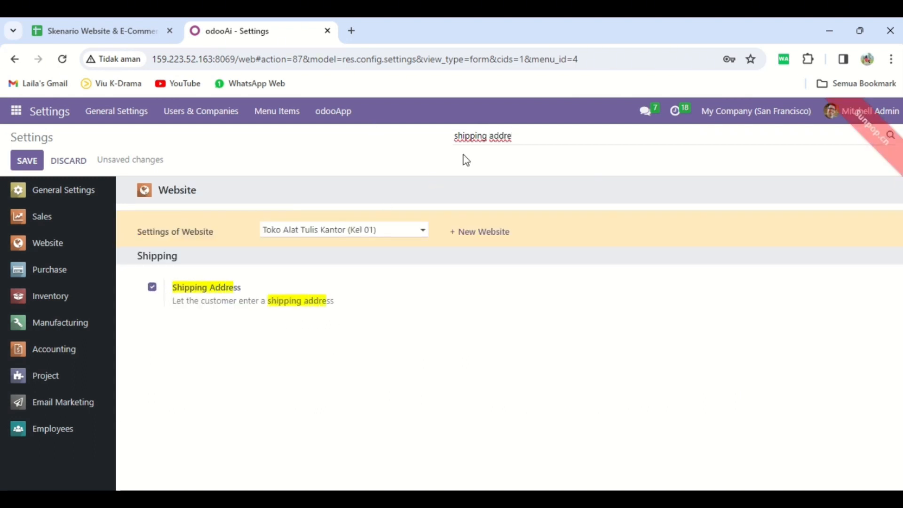
{"action": "key", "text": "BackSpace"}
{"action": "key", "text": "BackSpace"}
{"action": "key", "text": "BackSpace"}
{"action": "key", "text": "BackSpace"}
{"action": "key", "text": "BackSpace"}
{"action": "key", "text": "BackSpace"}
{"action": "key", "text": "ctrl+a"}
{"action": "type", "text": "on sit"}
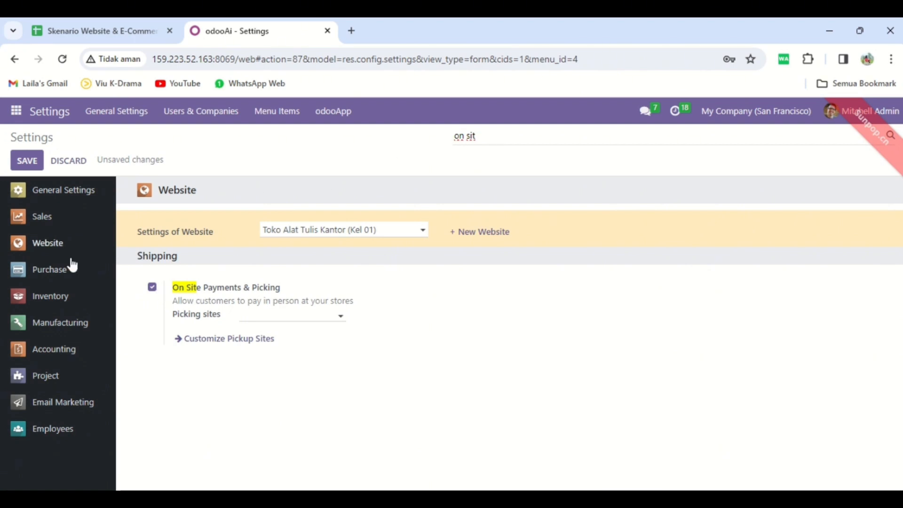
Go to the Inventory settings and search for "shippi" and "packa" to check the shipping and package options.
{"action": "left_click", "coordinate": [66, 301]}
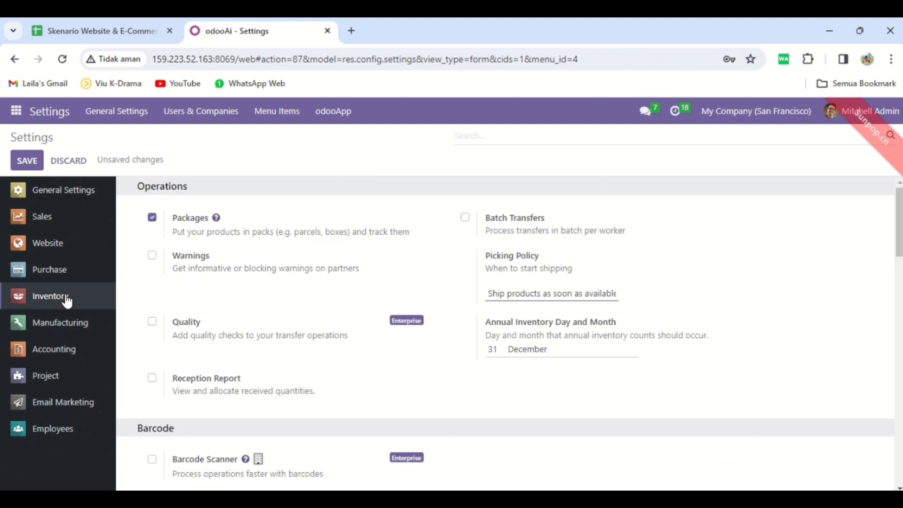
{"action": "left_click", "coordinate": [478, 136]}
{"action": "type", "text": "shippi"}
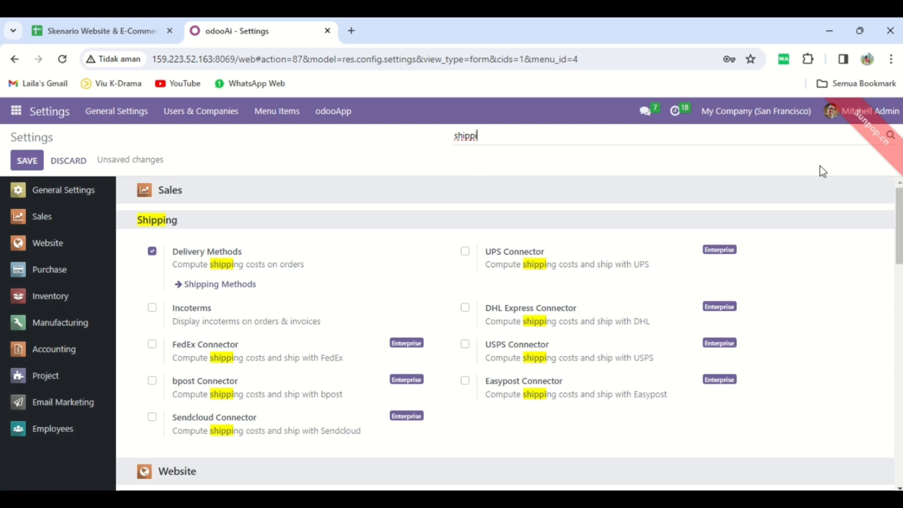
{"action": "left_click_drag", "start_coordinate": [594, 134], "coordinate": [398, 140]}
{"action": "type", "text": "packa"}
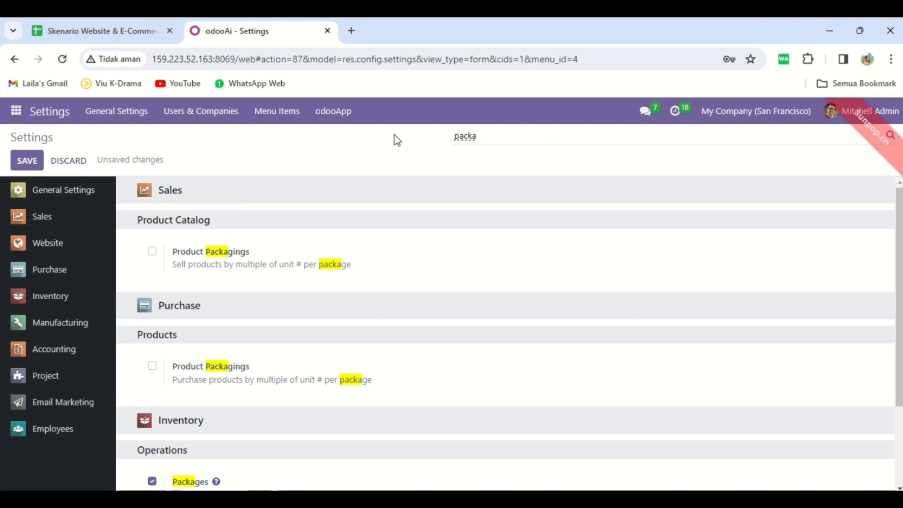
{"action": "scroll", "coordinate": [898, 281], "scroll_direction": "down", "scroll_amount": 2}
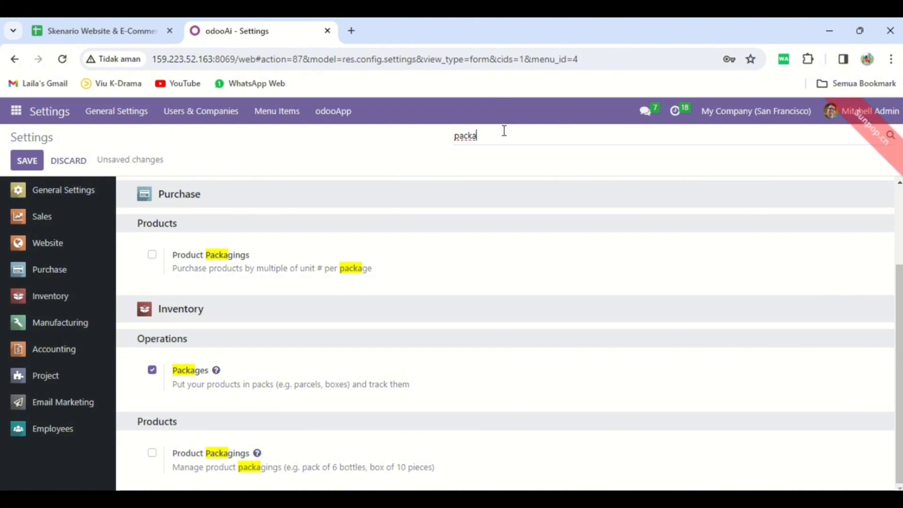
Clear the settings search and save the website configuration.
{"action": "key", "text": "ctrl+a"}
{"action": "key", "text": "BackSpace"}
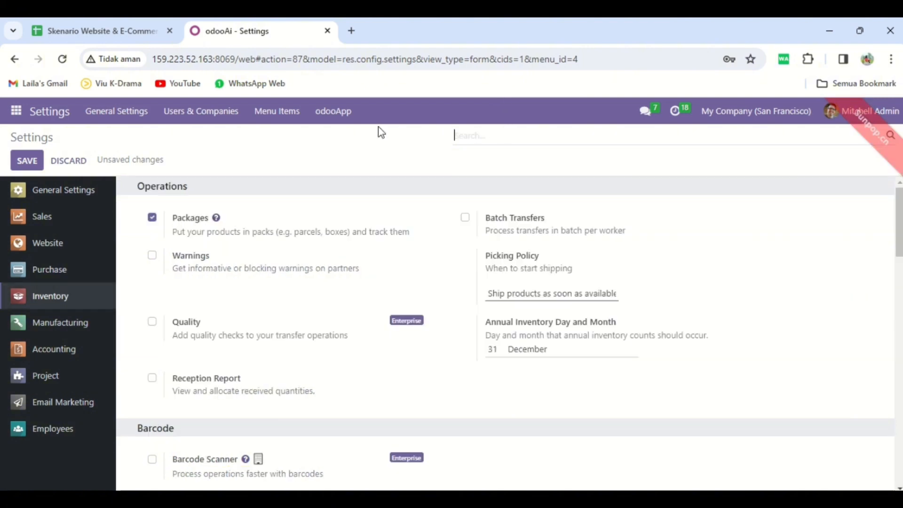
{"action": "left_click", "coordinate": [33, 168]}
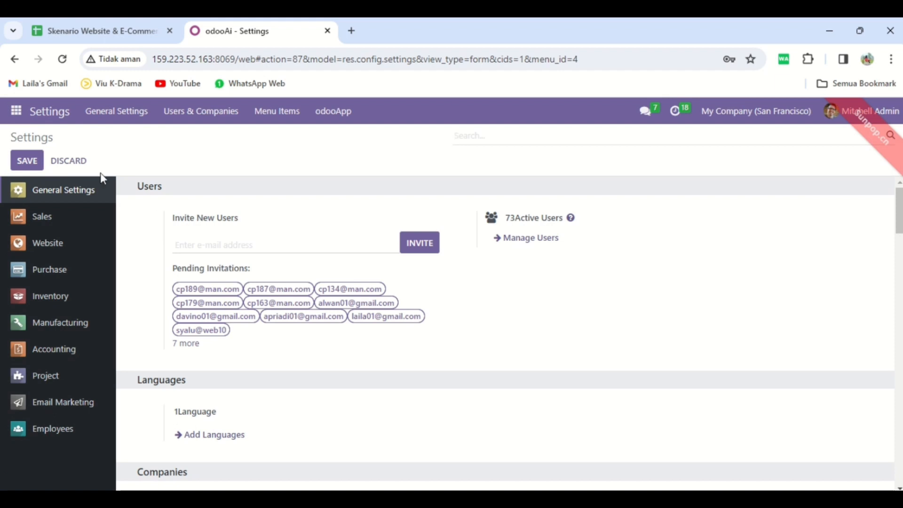
Switch to the Website app, check that Toko Alat Tulis Kantor (Kel 01) is the selected site, and open the eCommerce products list.
{"action": "left_click", "coordinate": [24, 120]}
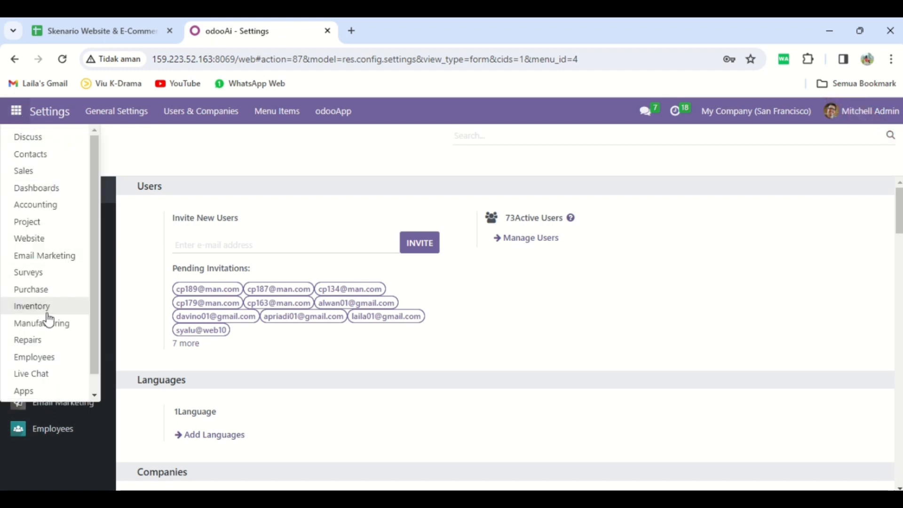
{"action": "left_click", "coordinate": [45, 240]}
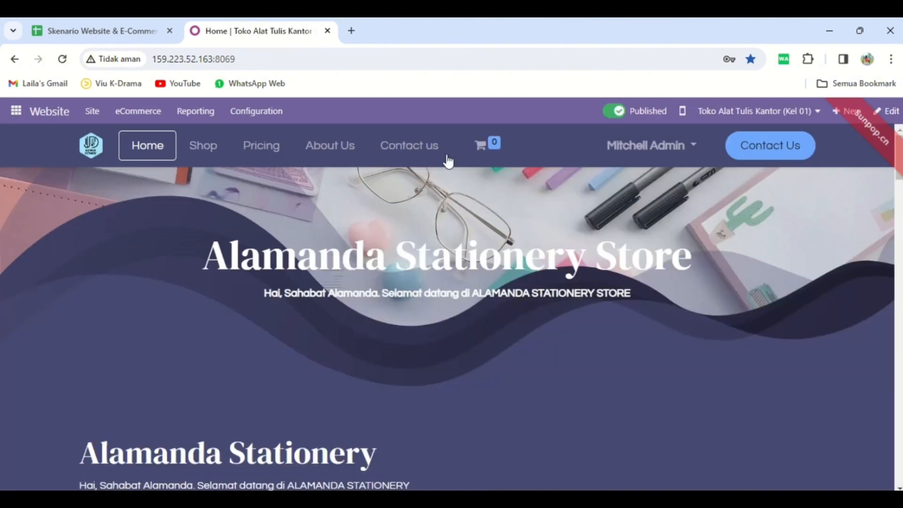
{"action": "left_click", "coordinate": [818, 114]}
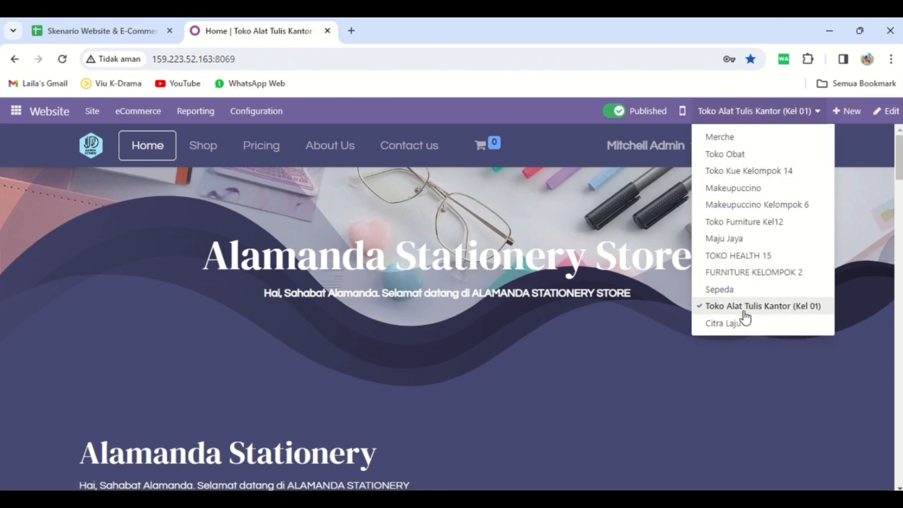
{"action": "left_click", "coordinate": [157, 119]}
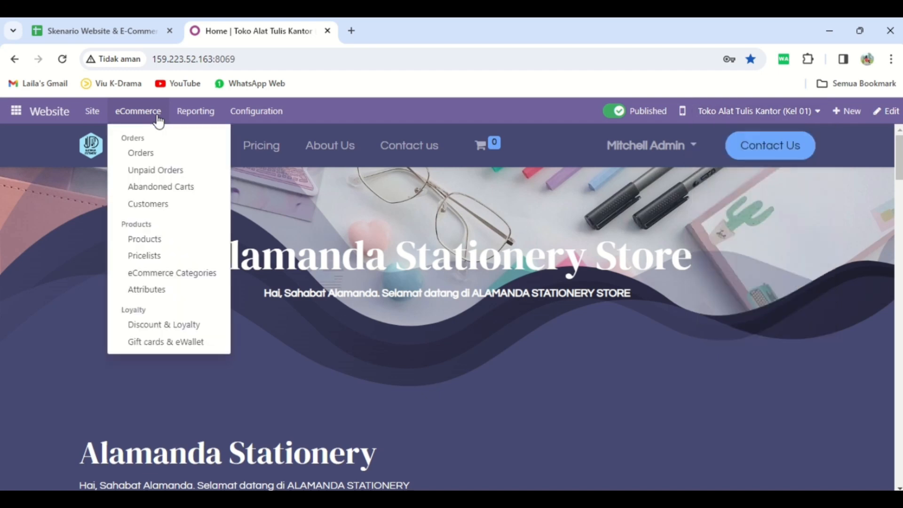
{"action": "left_click", "coordinate": [177, 243]}
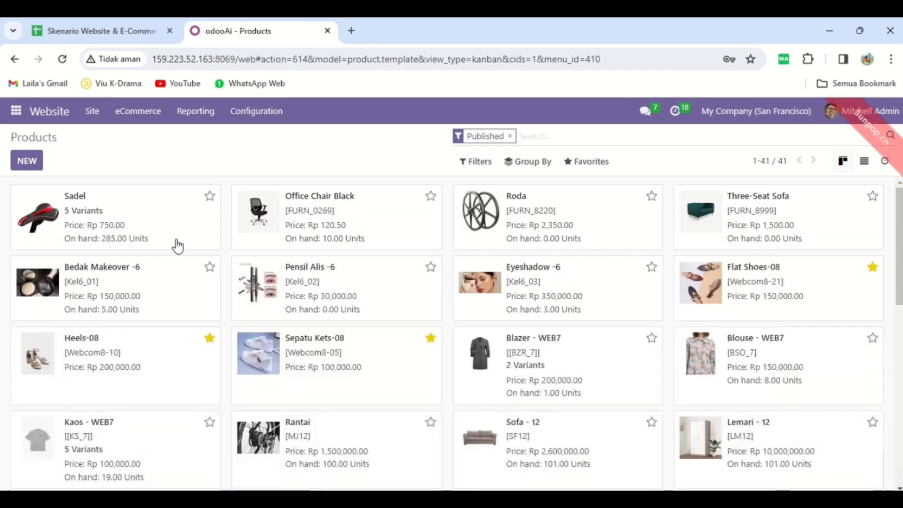
Create a new product named "Pensil - 01" and upload the Pensil image from Downloads as its picture.
{"action": "left_click", "coordinate": [27, 164]}
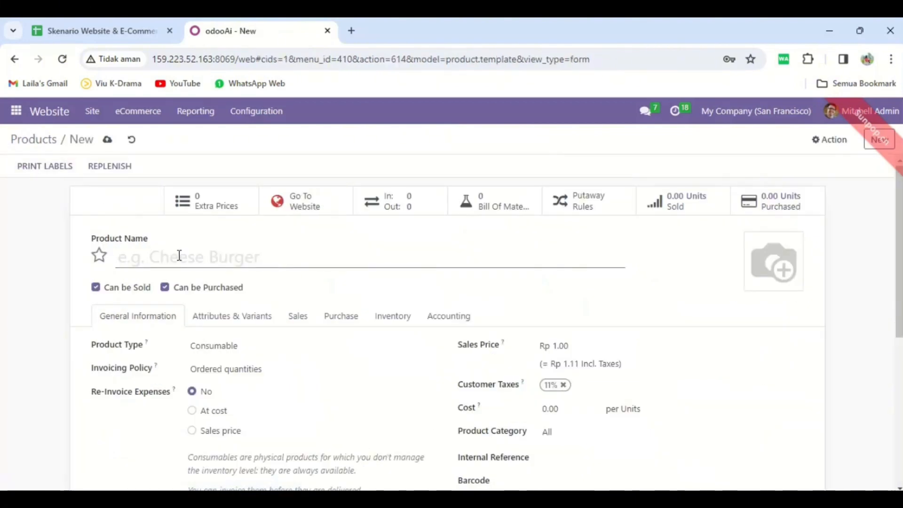
{"action": "type", "text": "P"}
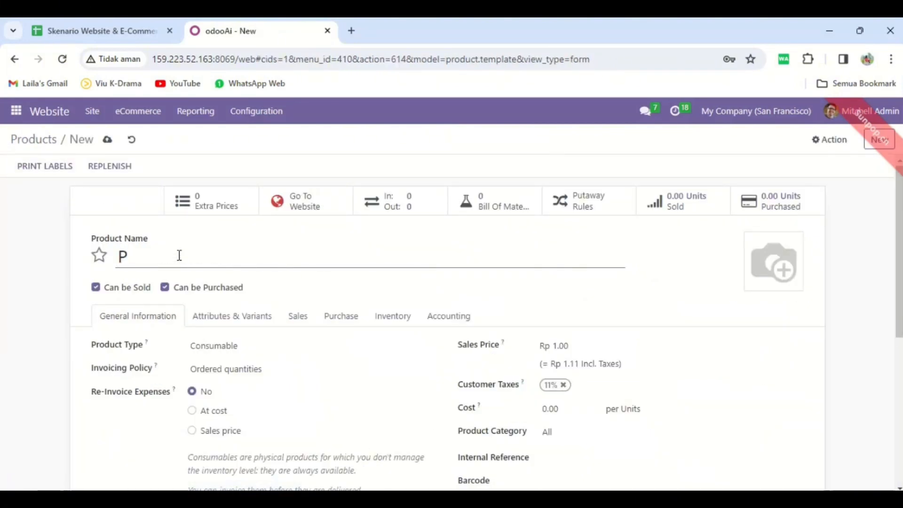
{"action": "type", "text": "ensil - 01"}
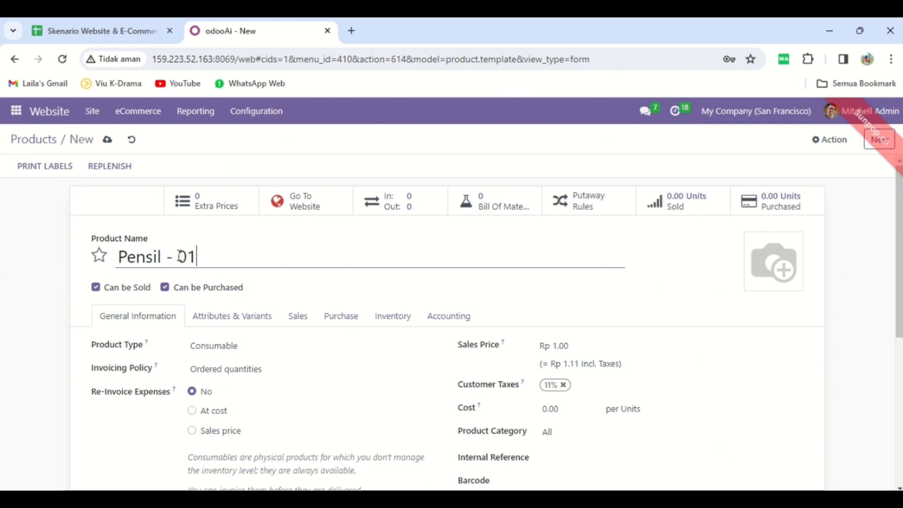
{"action": "left_click", "coordinate": [758, 282]}
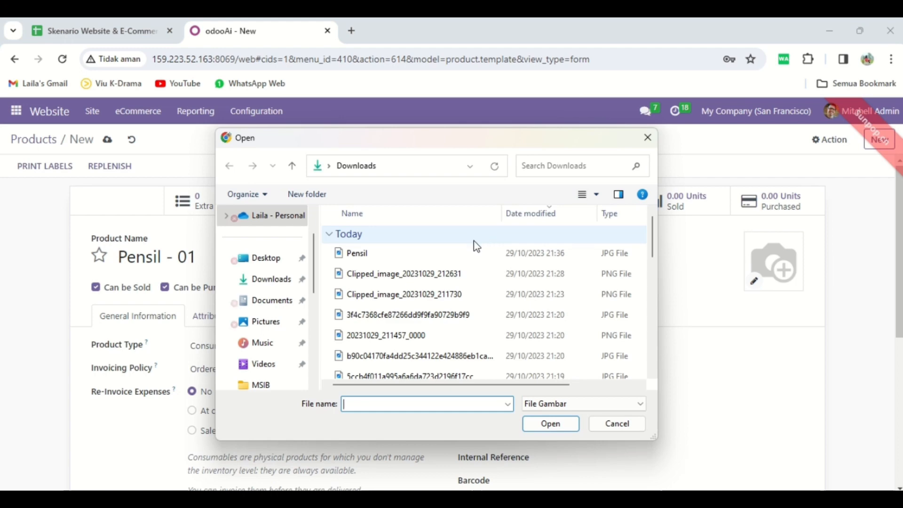
{"action": "left_click", "coordinate": [455, 254]}
{"action": "left_click", "coordinate": [550, 426]}
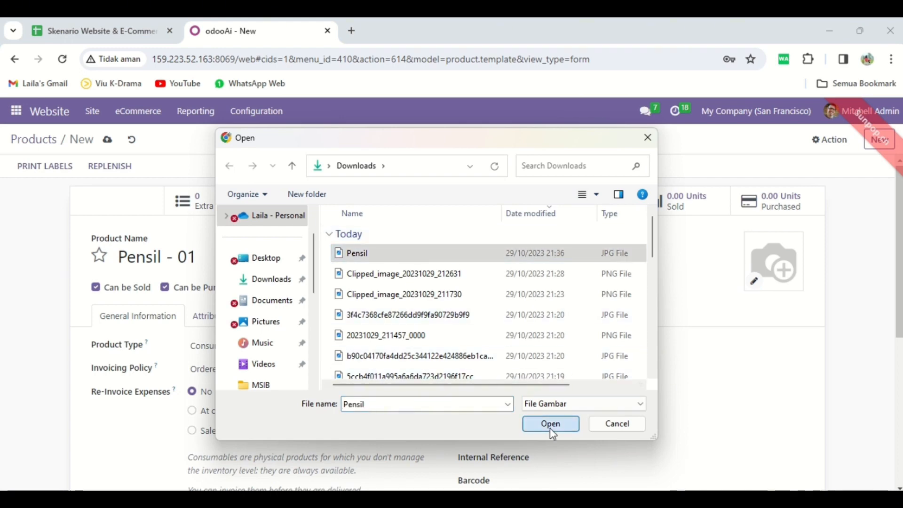
Set the product type to Storable Product and the sales price to Rp 44000.
{"action": "left_click", "coordinate": [286, 345]}
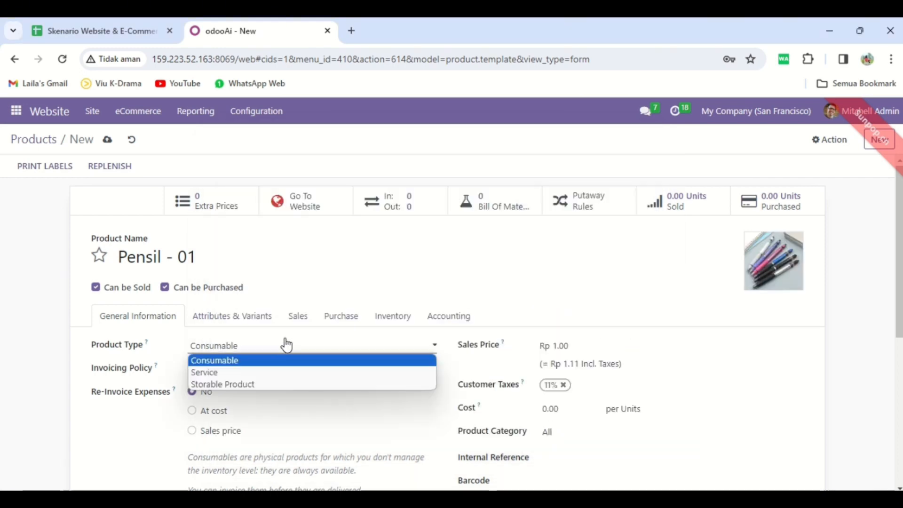
{"action": "left_click", "coordinate": [289, 384]}
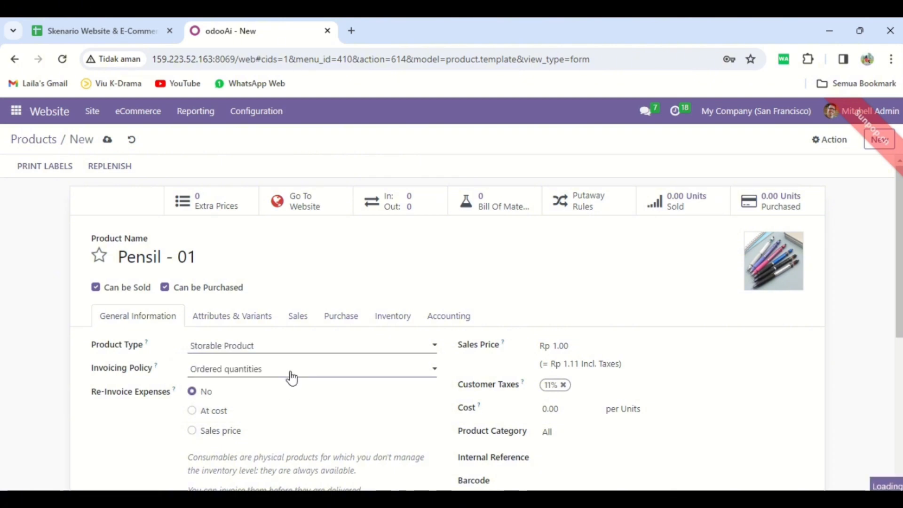
{"action": "left_click", "coordinate": [572, 346]}
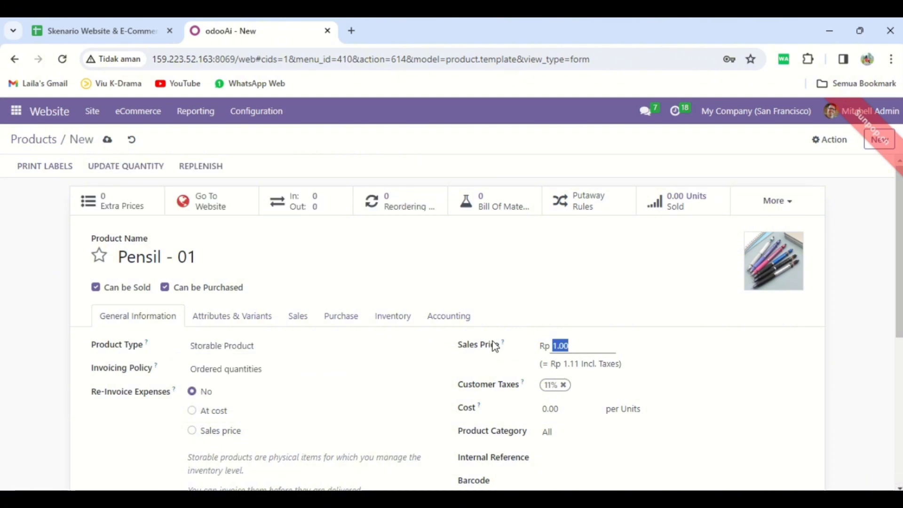
{"action": "type", "text": "44000"}
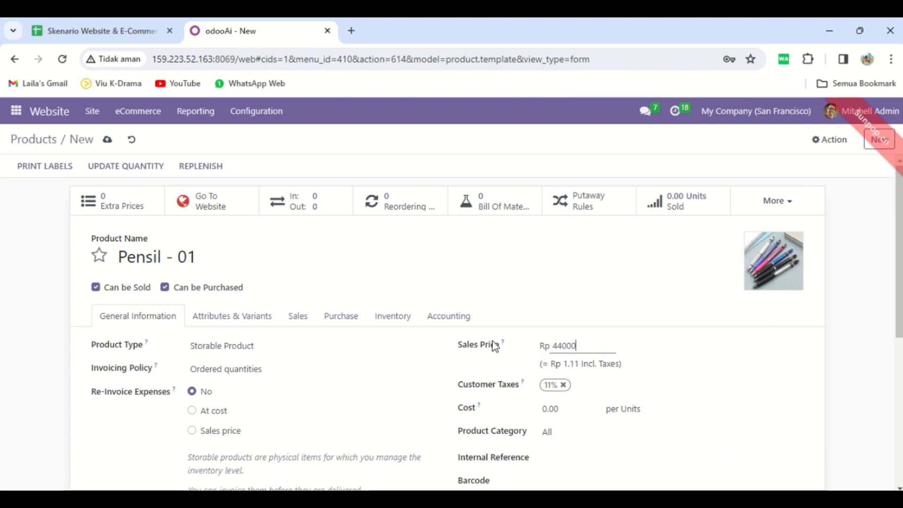
{"action": "left_click", "coordinate": [663, 298]}
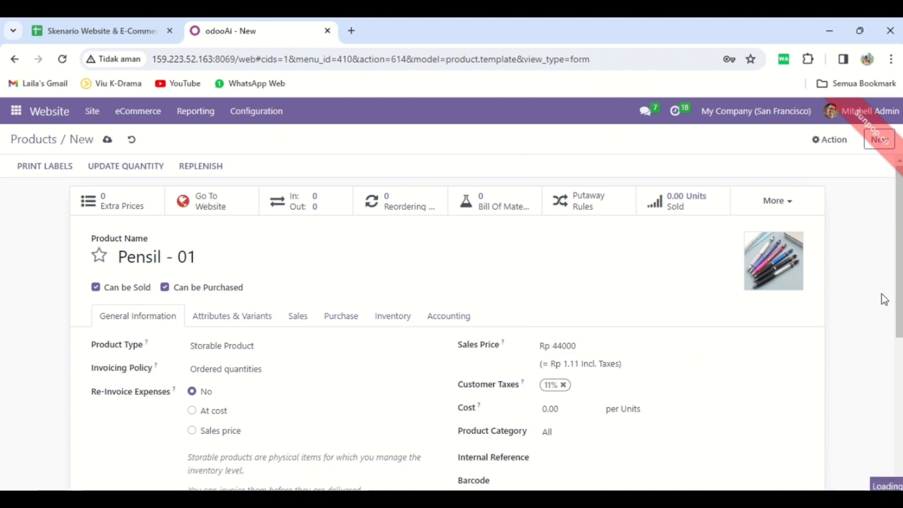
Save the Pensil - 01 product, go to its website page and publish it.
{"action": "mouse_move", "coordinate": [899, 286]}
{"action": "left_mouse_down"}
{"action": "mouse_move", "coordinate": [899, 434]}
{"action": "mouse_move", "coordinate": [891, 274]}
{"action": "left_mouse_up"}
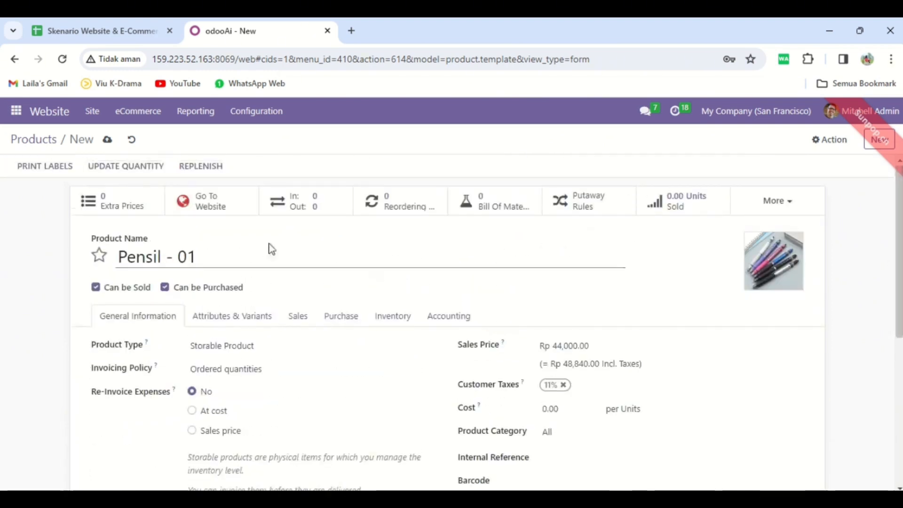
{"action": "left_click", "coordinate": [108, 139]}
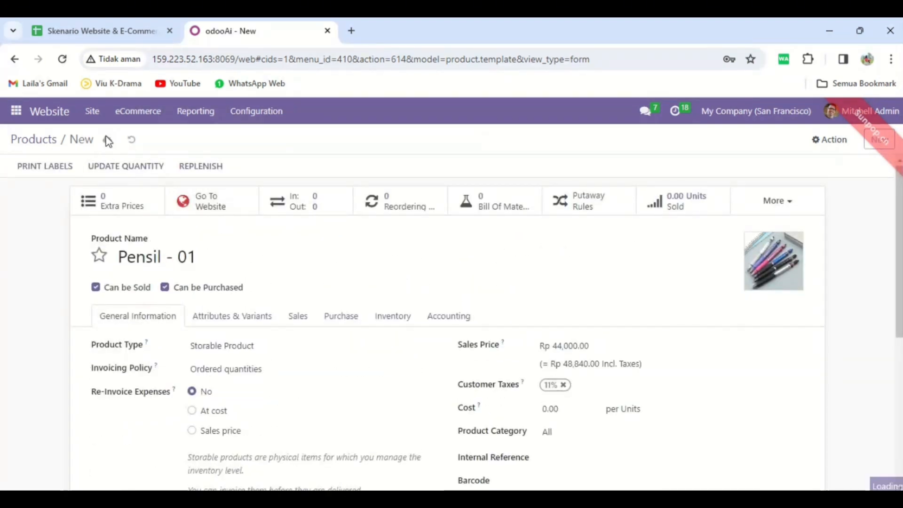
{"action": "left_click", "coordinate": [239, 215]}
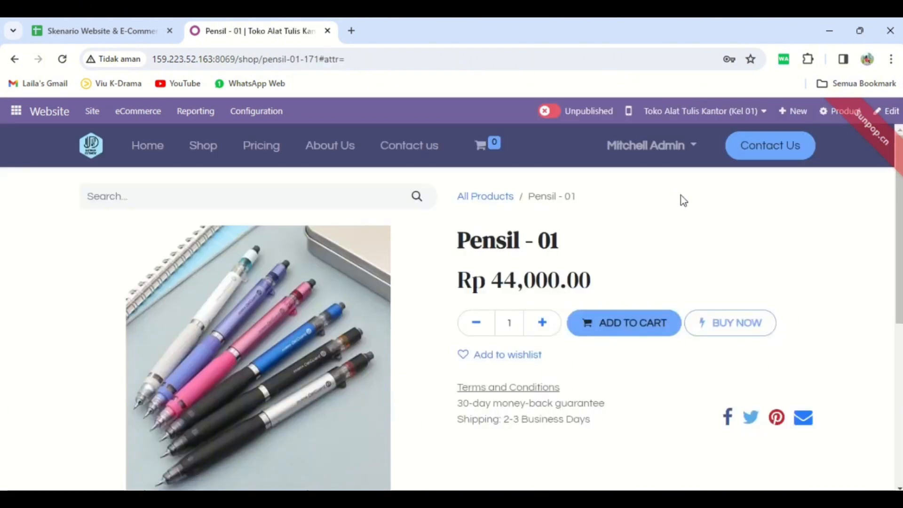
{"action": "left_click", "coordinate": [550, 112]}
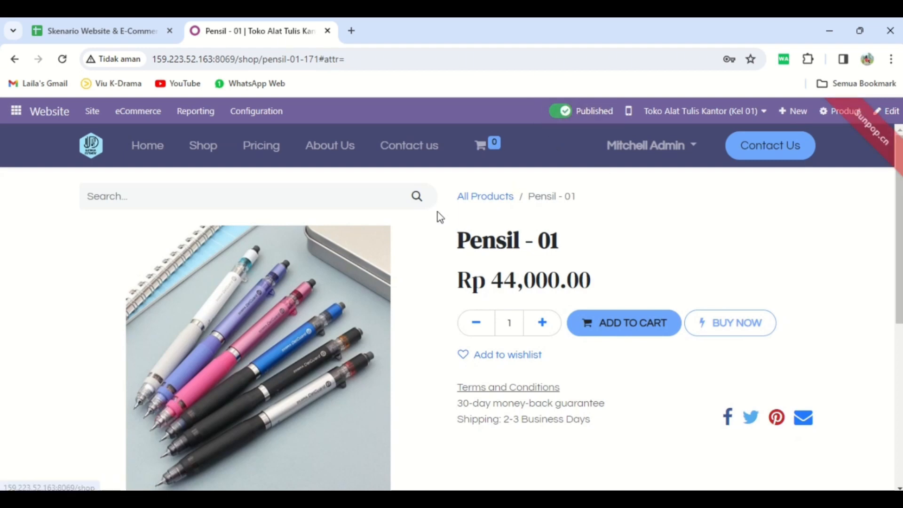
Check the Product sheet of the scenario spreadsheet in Google Sheets, return to the Odoo website and open its Shop page.
{"action": "left_click", "coordinate": [145, 37]}
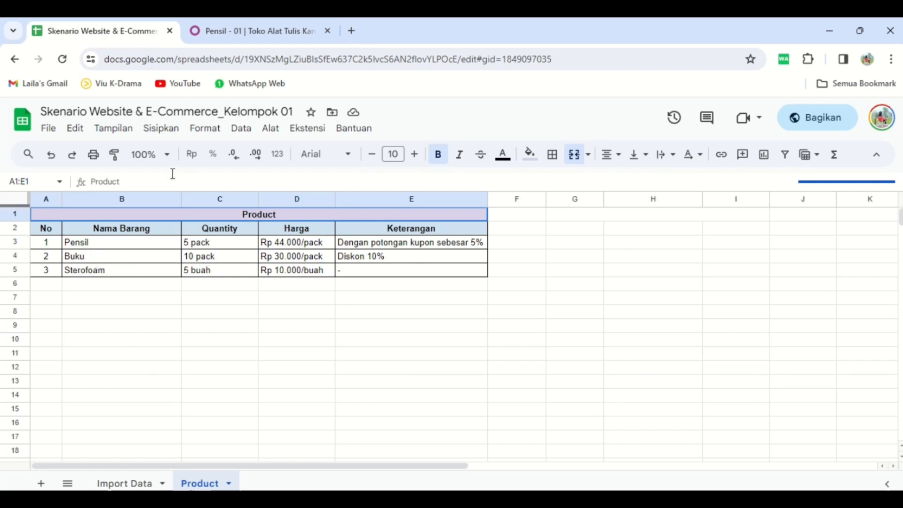
{"action": "left_click", "coordinate": [228, 37]}
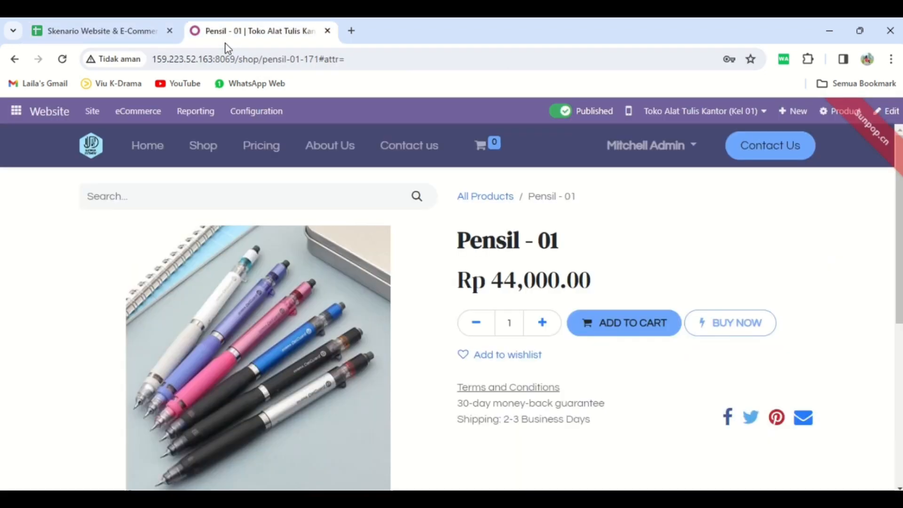
{"action": "left_click", "coordinate": [203, 157]}
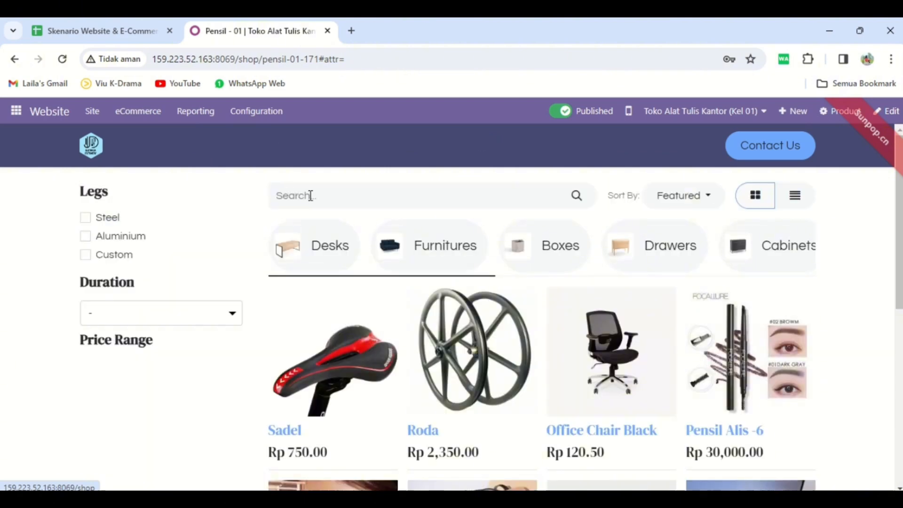
Search the shop for "buku", open the Buku - 01 product page and publish it.
{"action": "left_click", "coordinate": [313, 194]}
{"action": "type", "text": "b"}
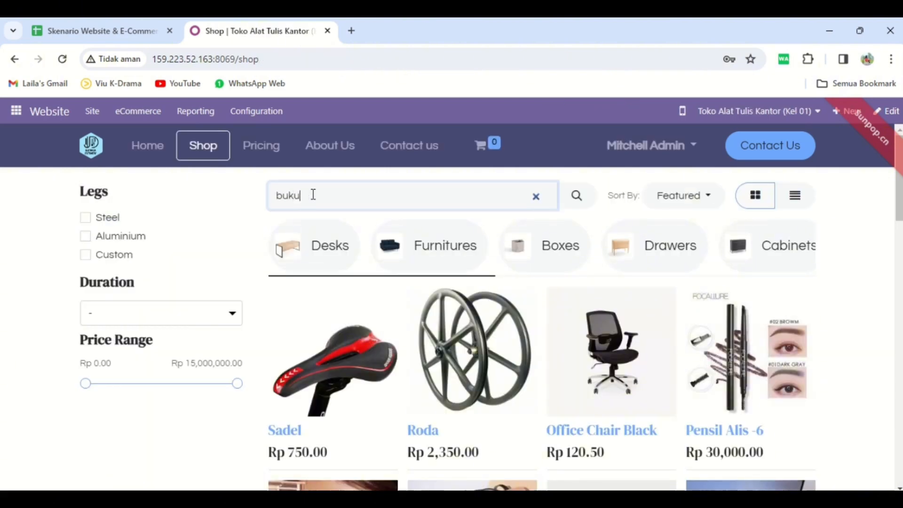
{"action": "type", "text": "uku"}
{"action": "key", "text": "Return"}
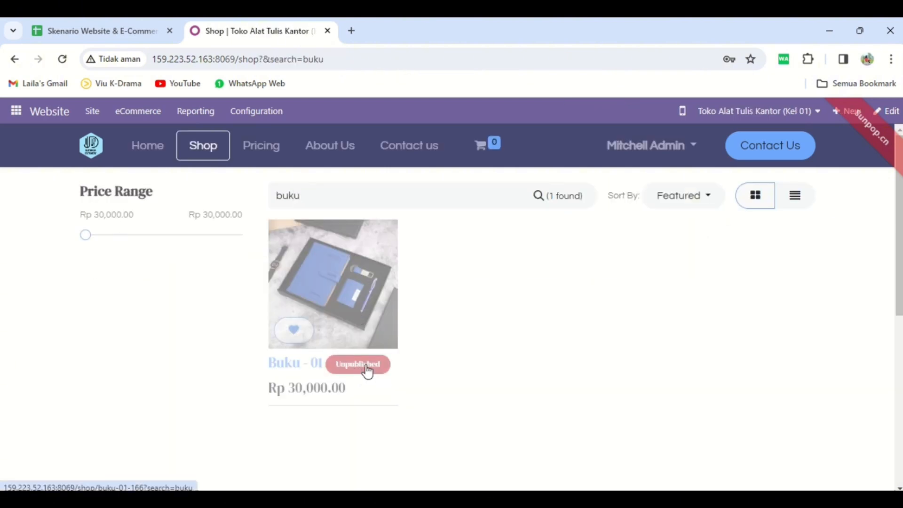
{"action": "left_click", "coordinate": [367, 372]}
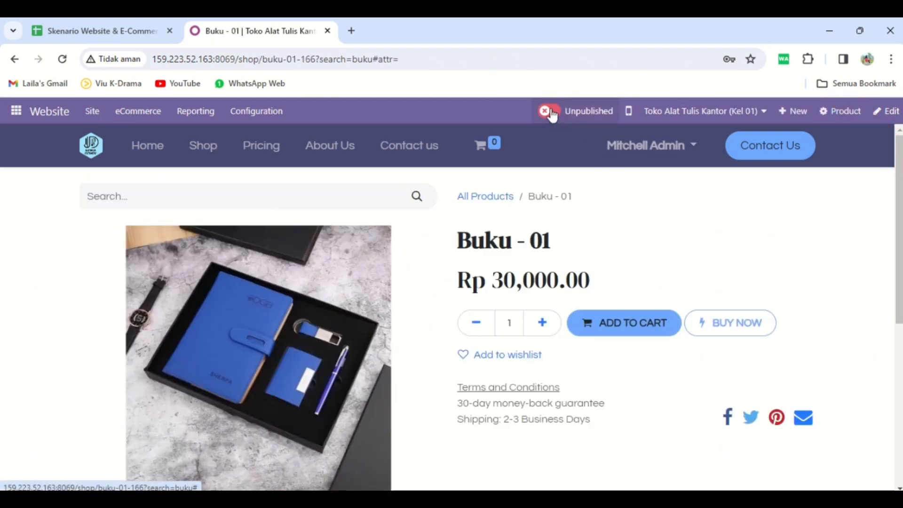
{"action": "left_click", "coordinate": [552, 113]}
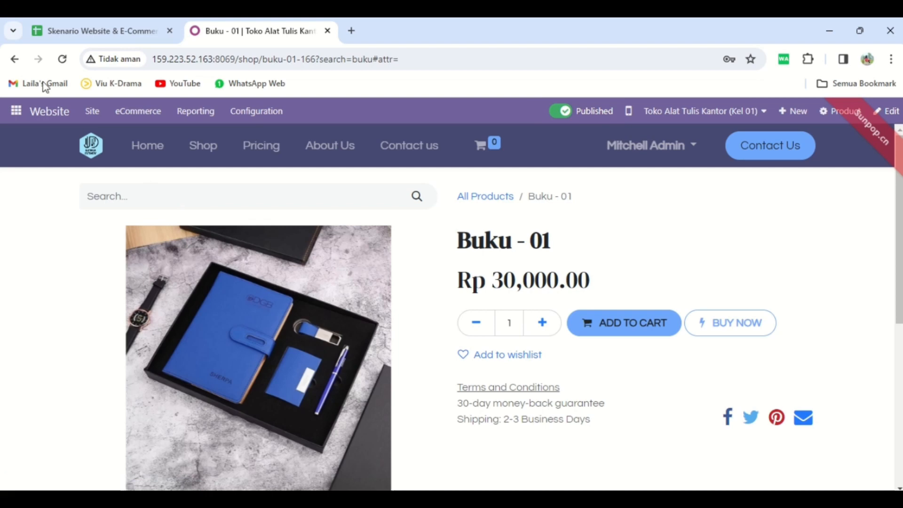
Go back to the shop, search for "styrofoam", open the Styrofoam - 01 product page and publish it.
{"action": "left_click", "coordinate": [22, 63]}
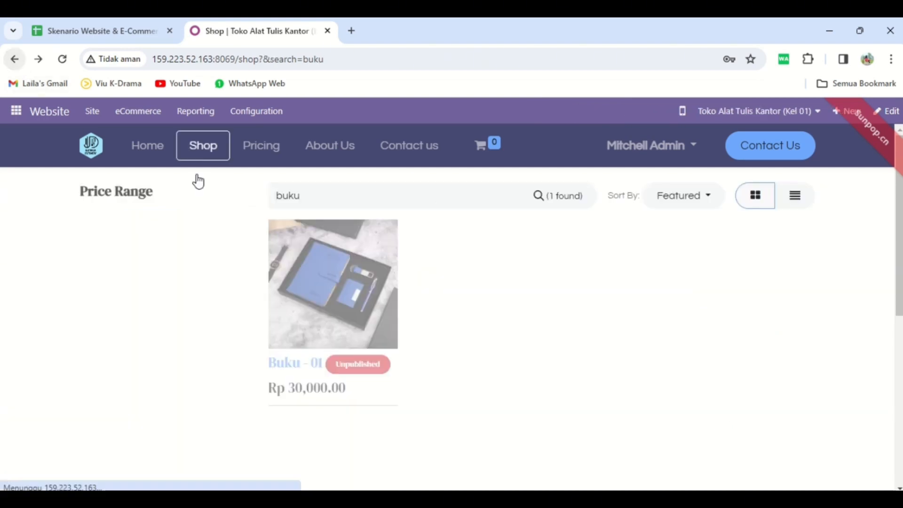
{"action": "left_click", "coordinate": [312, 194]}
{"action": "key", "text": "Return"}
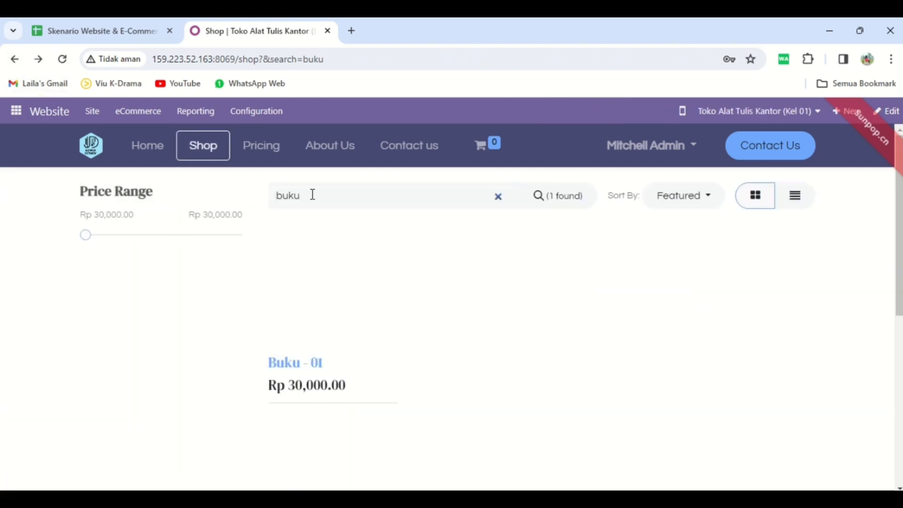
{"action": "left_click", "coordinate": [312, 194]}
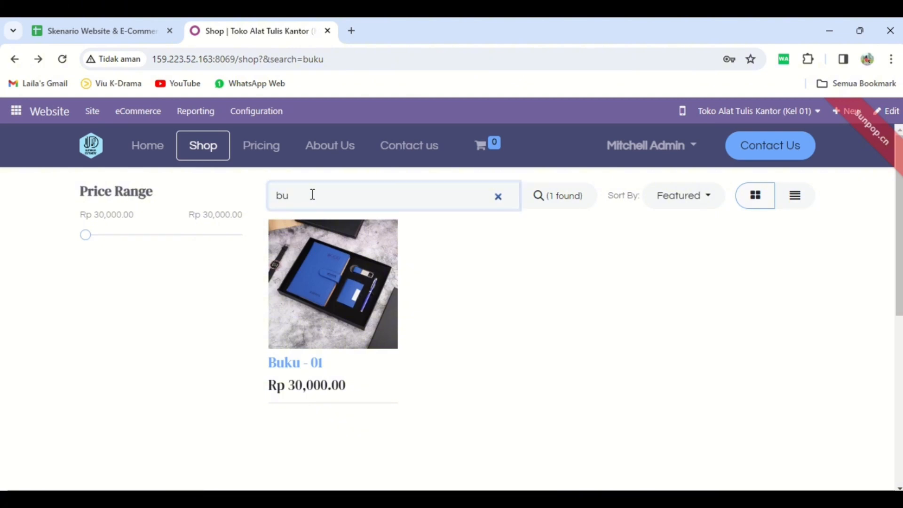
{"action": "key", "text": "BackSpace"}
{"action": "key", "text": "BackSpace"}
{"action": "type", "text": "sty"}
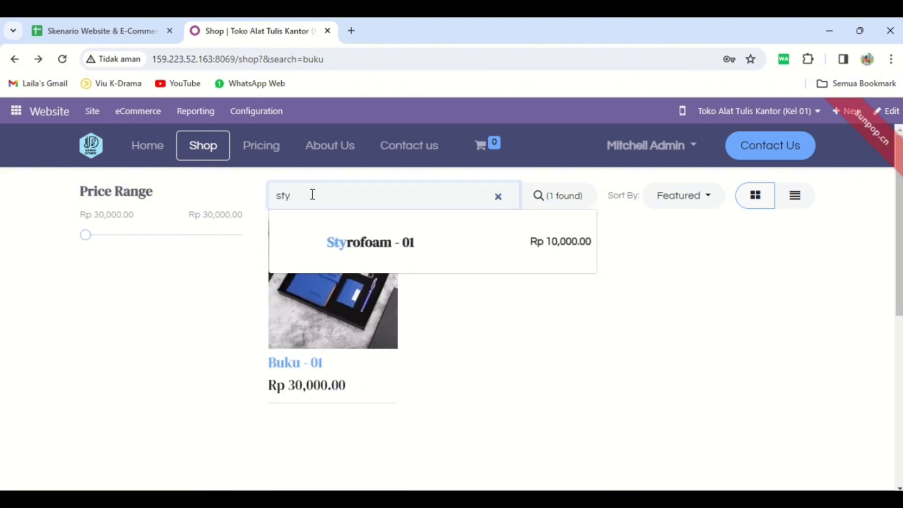
{"action": "type", "text": "rofoam"}
{"action": "key", "text": "Return"}
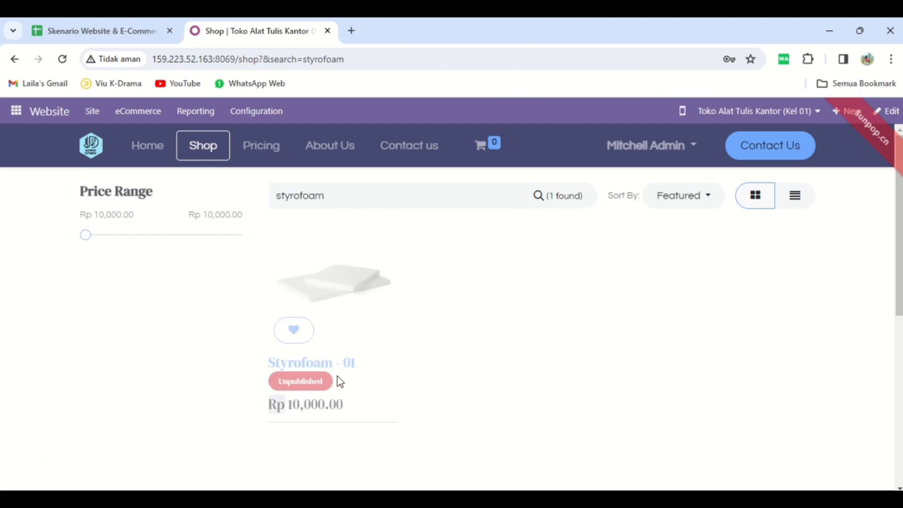
{"action": "left_click", "coordinate": [337, 366]}
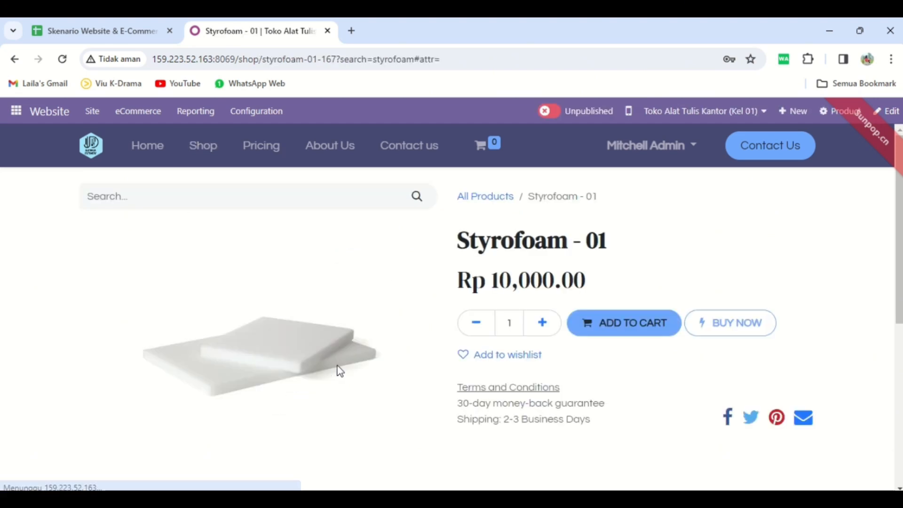
{"action": "left_click", "coordinate": [551, 112]}
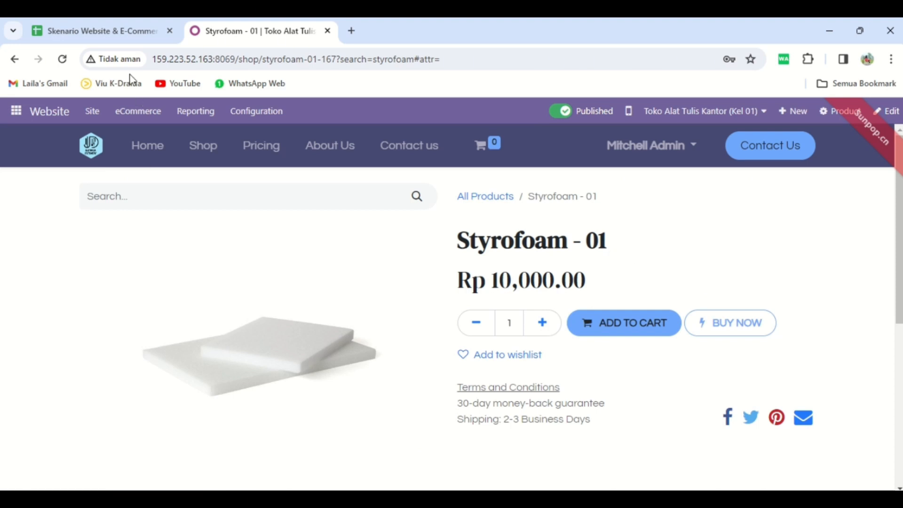
Check the product notes in the scenario spreadsheet, return to Odoo and open the Discount & Loyalty programs.
{"action": "left_click", "coordinate": [113, 42]}
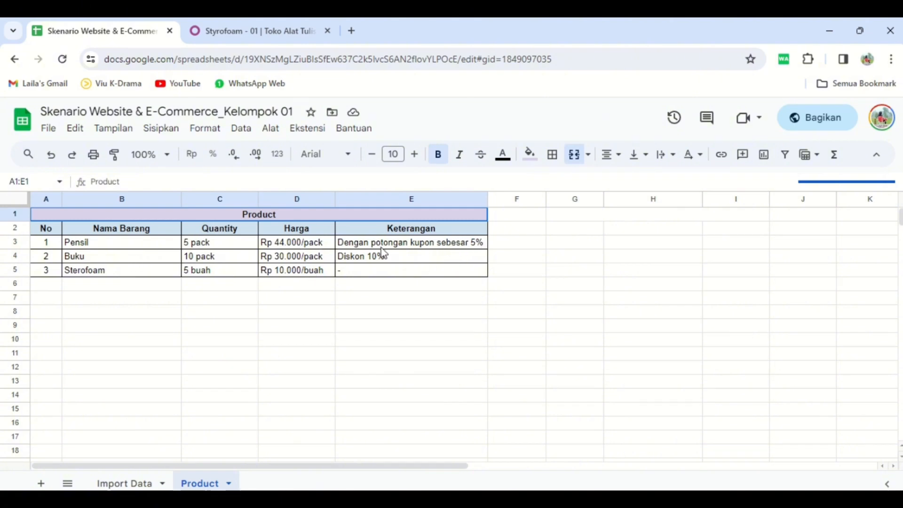
{"action": "left_click", "coordinate": [270, 41]}
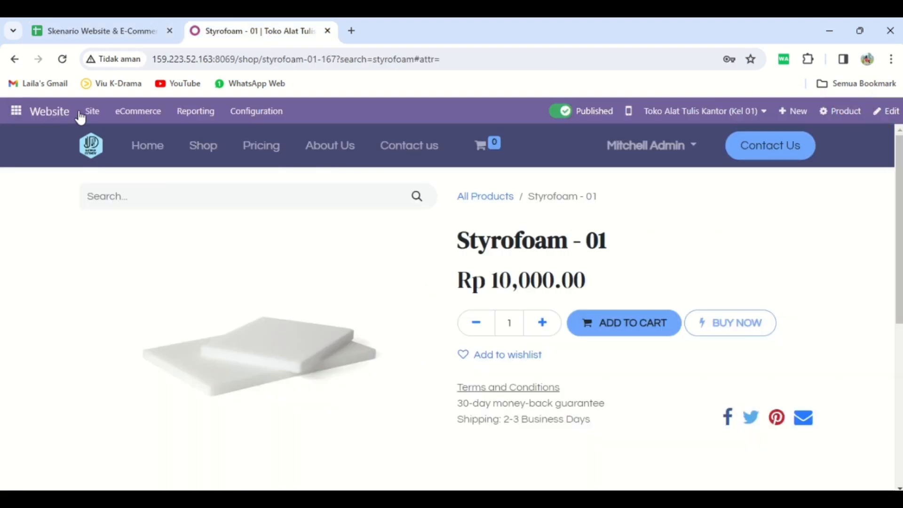
{"action": "left_click", "coordinate": [142, 114]}
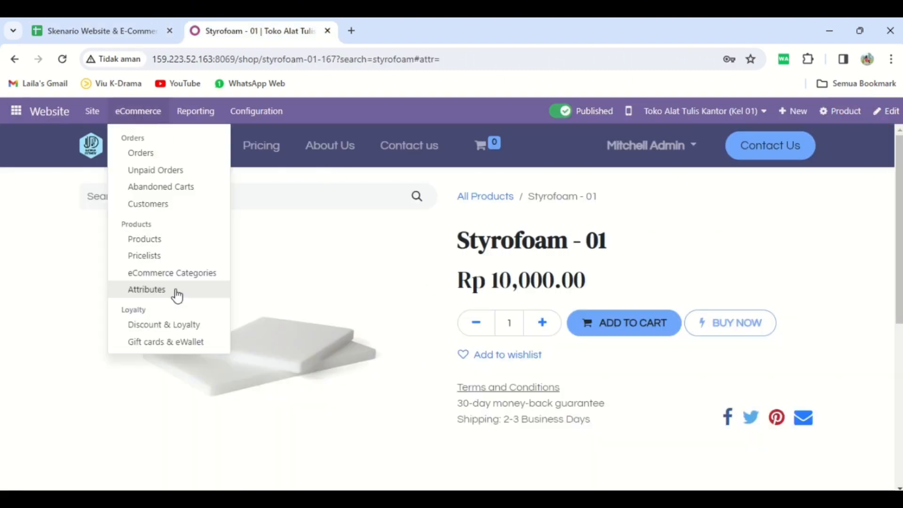
{"action": "left_click", "coordinate": [195, 324]}
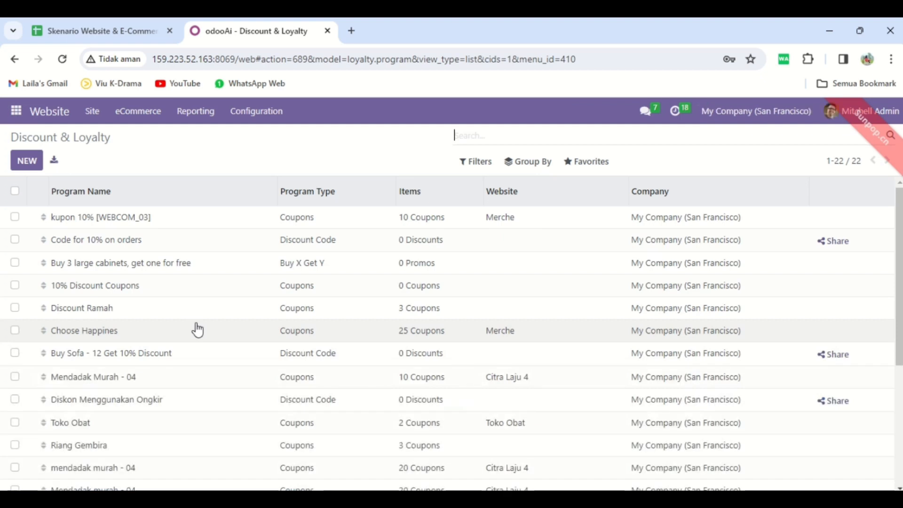
Create a new discount program named "Kupon 5% [1]" with the program type Coupons.
{"action": "left_click", "coordinate": [27, 160]}
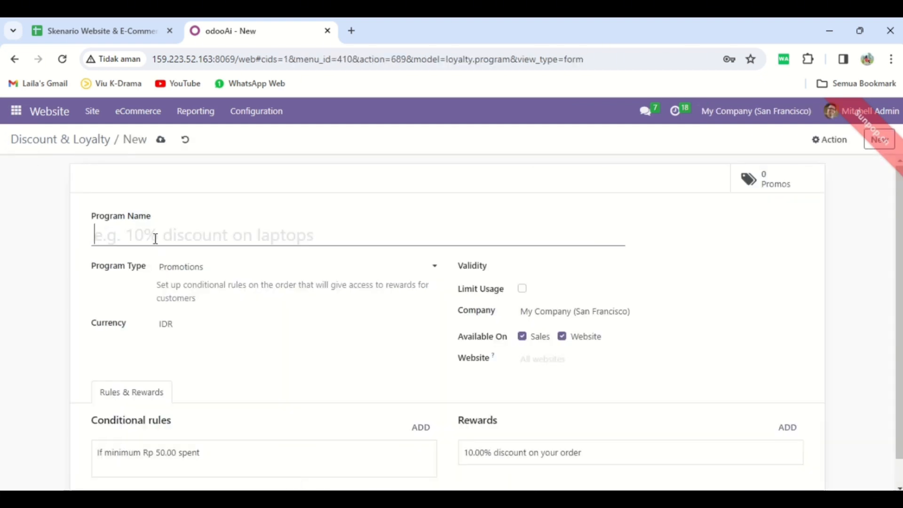
{"action": "type", "text": "Kup"}
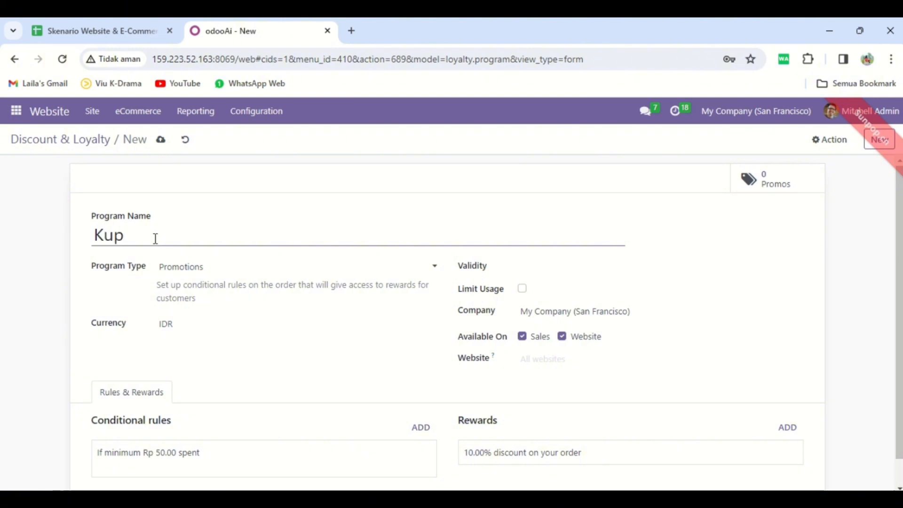
{"action": "type", "text": "on 5% [1"}
{"action": "left_click", "coordinate": [242, 274]}
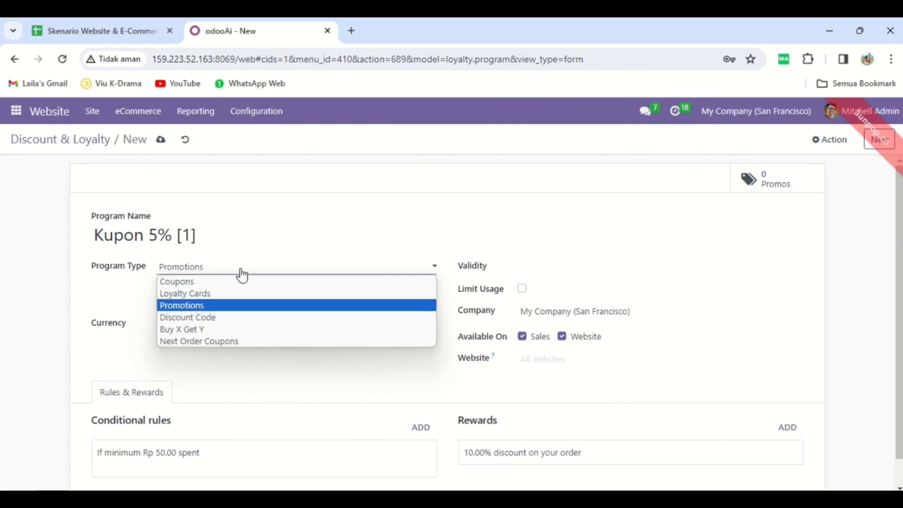
{"action": "left_click", "coordinate": [241, 283]}
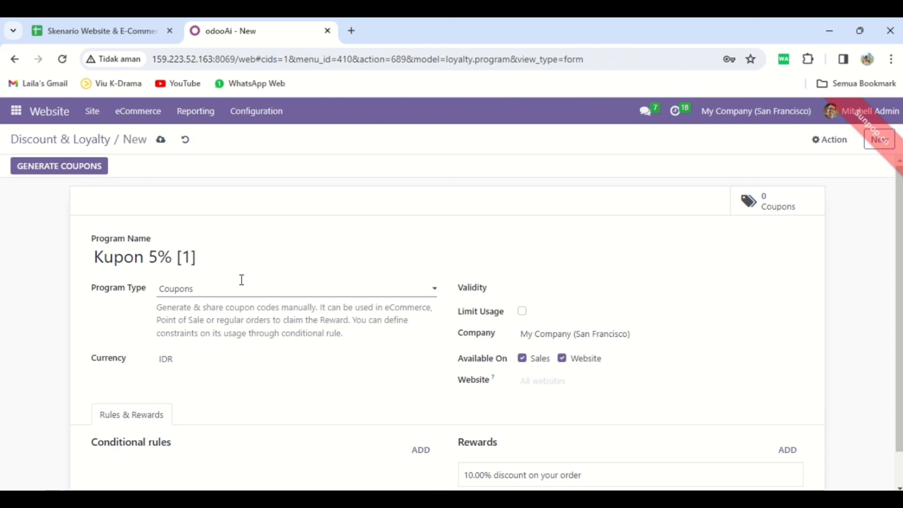
Set the coupon program's validity date to 11/12/2023.
{"action": "left_click", "coordinate": [530, 289]}
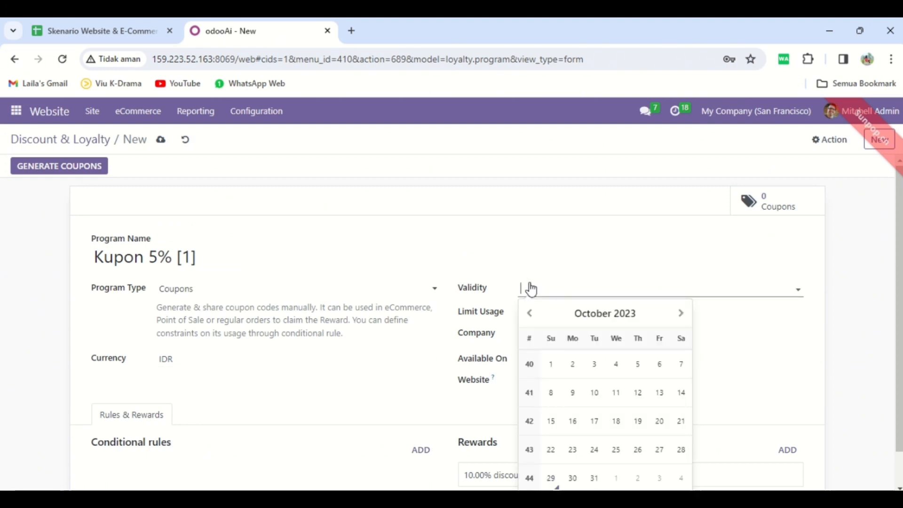
{"action": "left_click", "coordinate": [680, 314]}
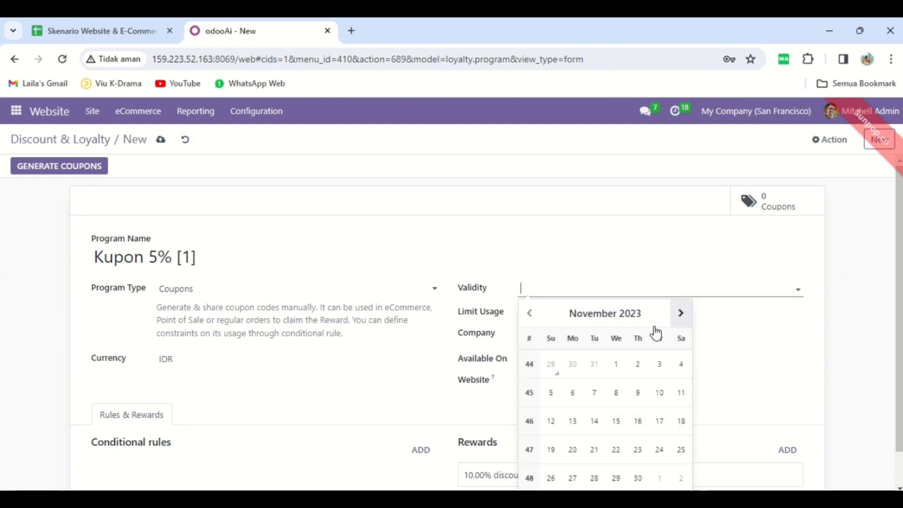
{"action": "left_click", "coordinate": [551, 422]}
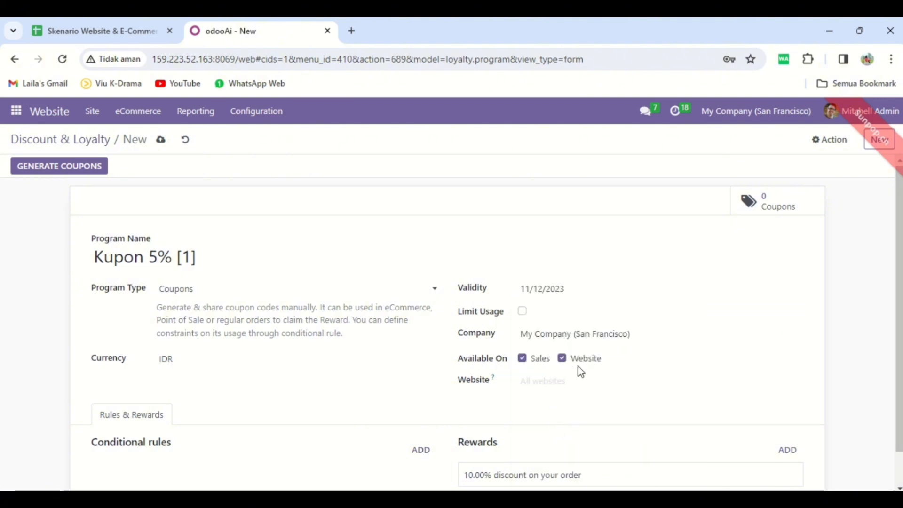
Add a conditional rule to the coupon program that applies to the product Pensil - 01 and save it.
{"action": "scroll", "coordinate": [898, 325], "scroll_direction": "down", "scroll_amount": 1}
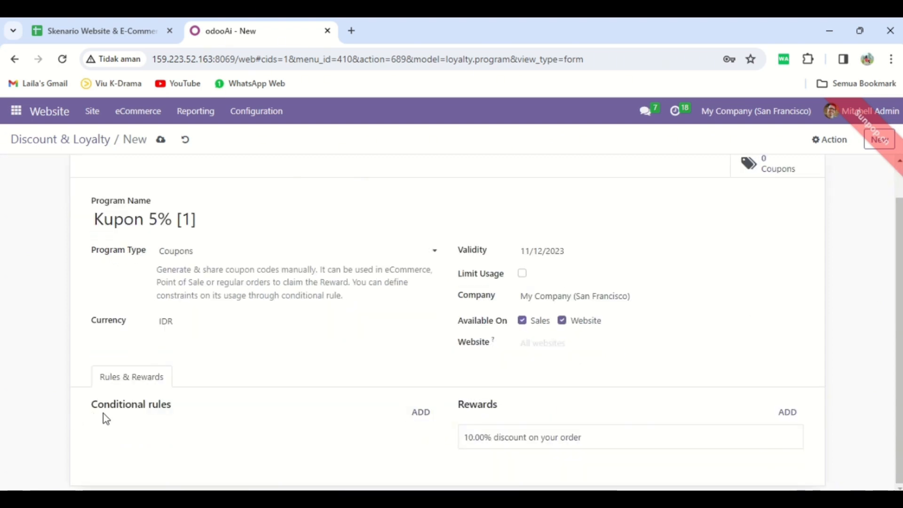
{"action": "left_click", "coordinate": [421, 413]}
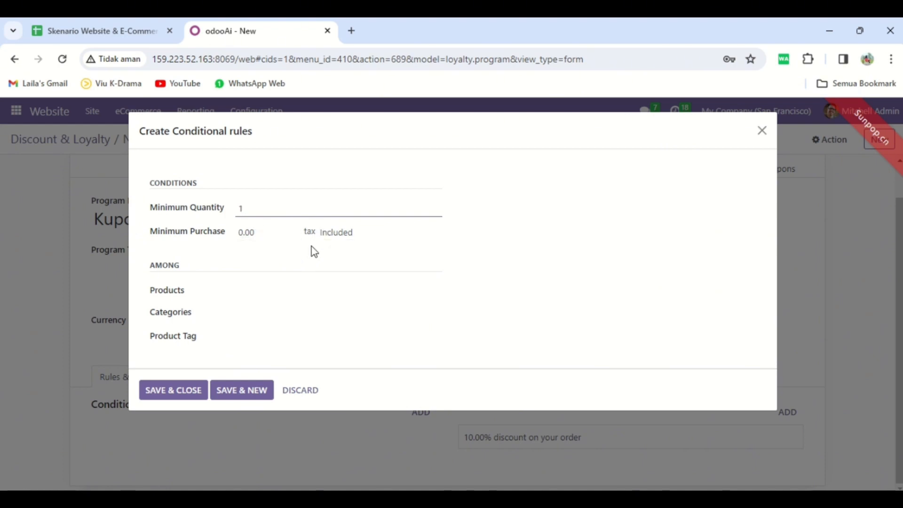
{"action": "left_click", "coordinate": [253, 290]}
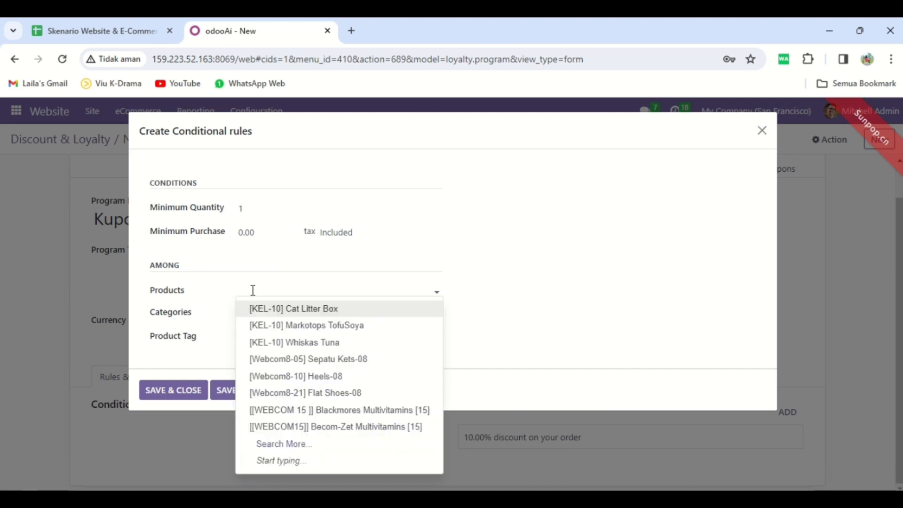
{"action": "type", "text": "pensil"}
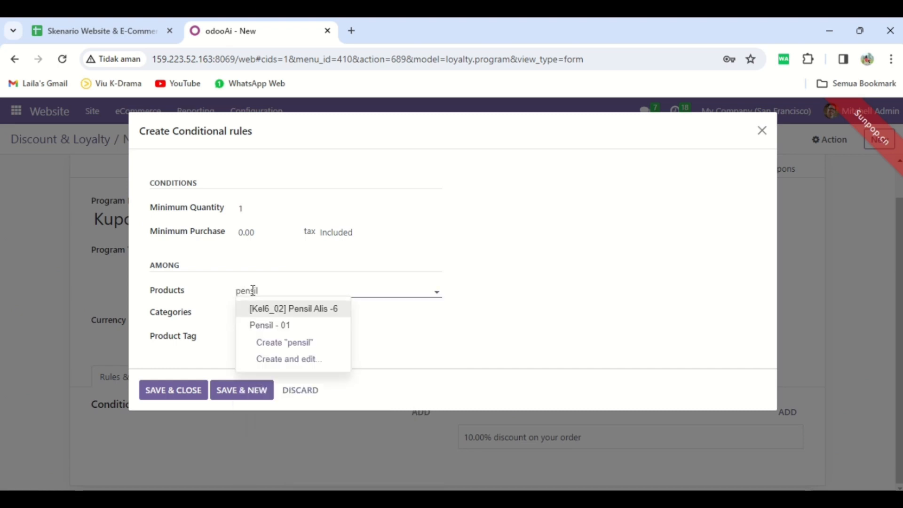
{"action": "left_click", "coordinate": [284, 328]}
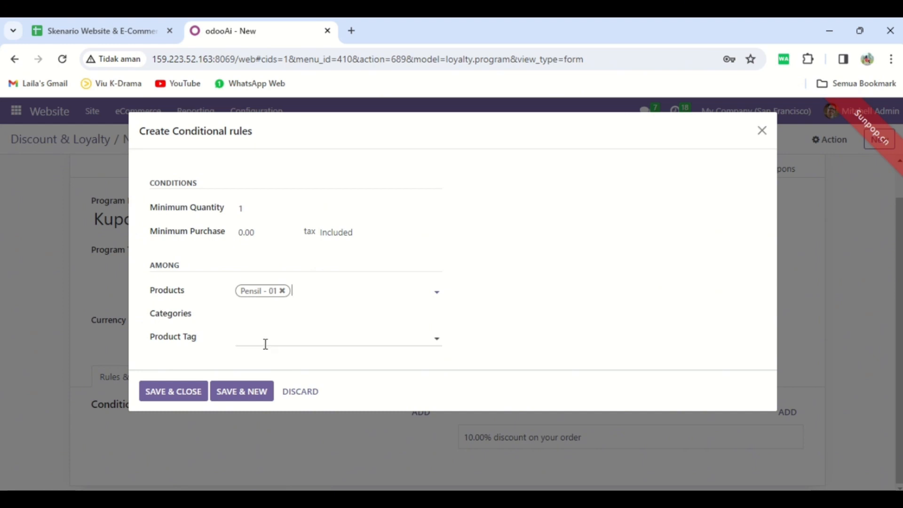
{"action": "left_click", "coordinate": [183, 395]}
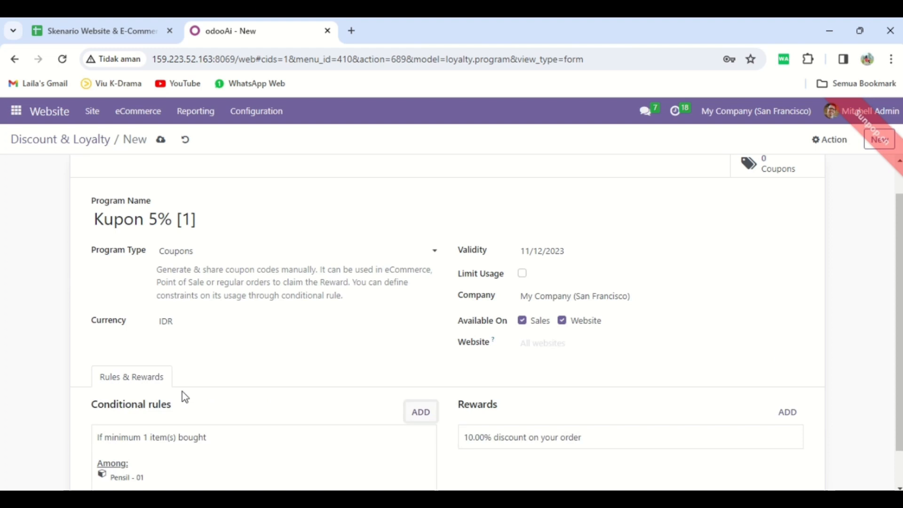
Add a reward of type Discount giving 5% on the order to the coupon program and save it.
{"action": "left_click", "coordinate": [795, 418]}
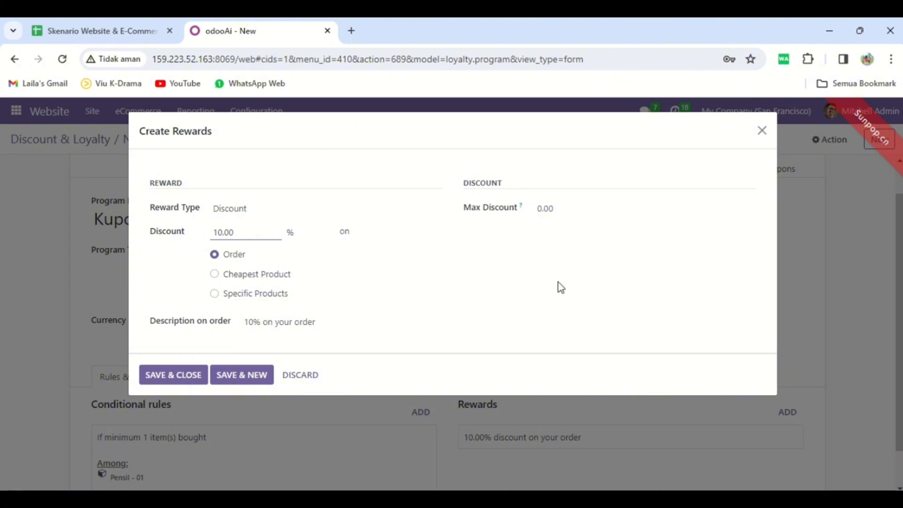
{"action": "left_click", "coordinate": [273, 210]}
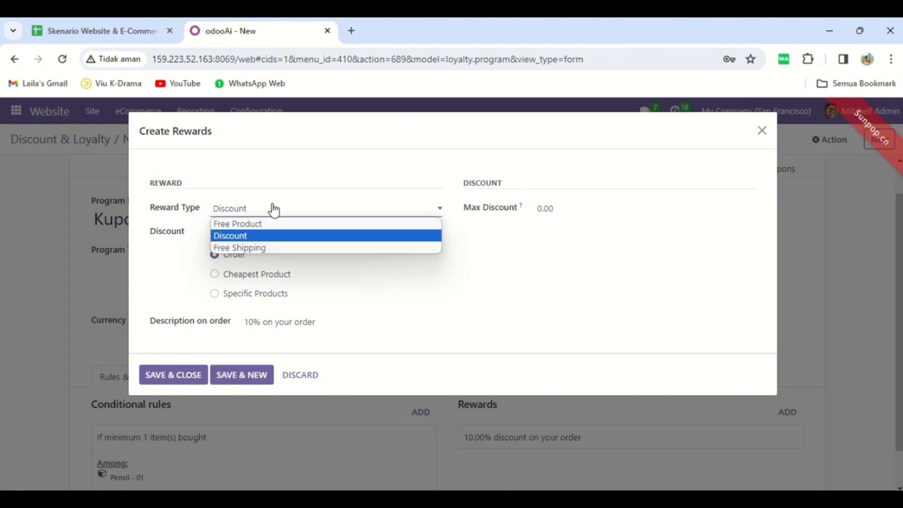
{"action": "left_click", "coordinate": [277, 236]}
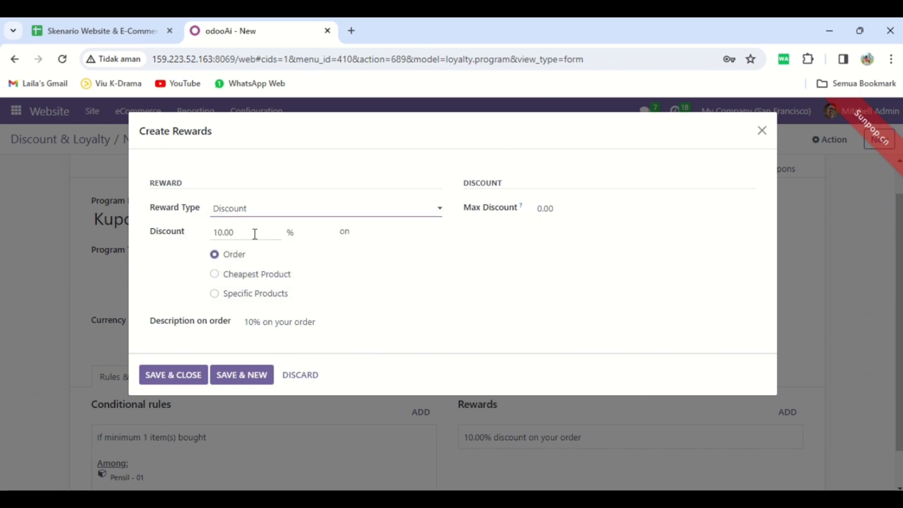
{"action": "left_click", "coordinate": [254, 233]}
{"action": "type", "text": "5"}
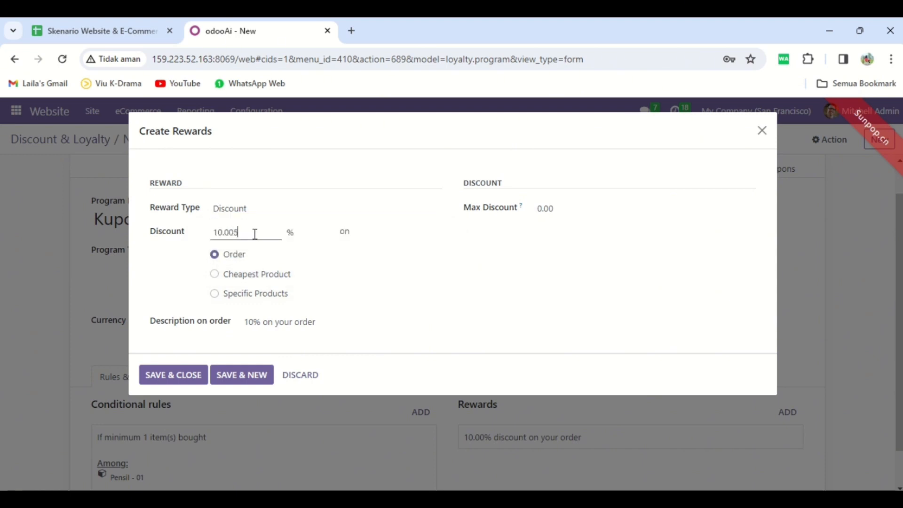
{"action": "key", "text": "BackSpace"}
{"action": "key", "text": "BackSpace"}
{"action": "key", "text": "BackSpace"}
{"action": "key", "text": "BackSpace"}
{"action": "key", "text": "BackSpace"}
{"action": "left_click", "coordinate": [476, 303]}
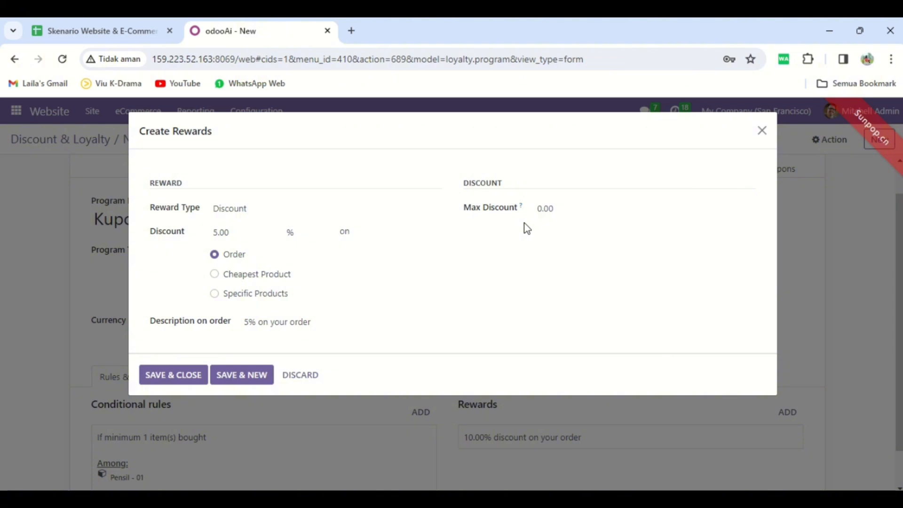
{"action": "left_click", "coordinate": [186, 374]}
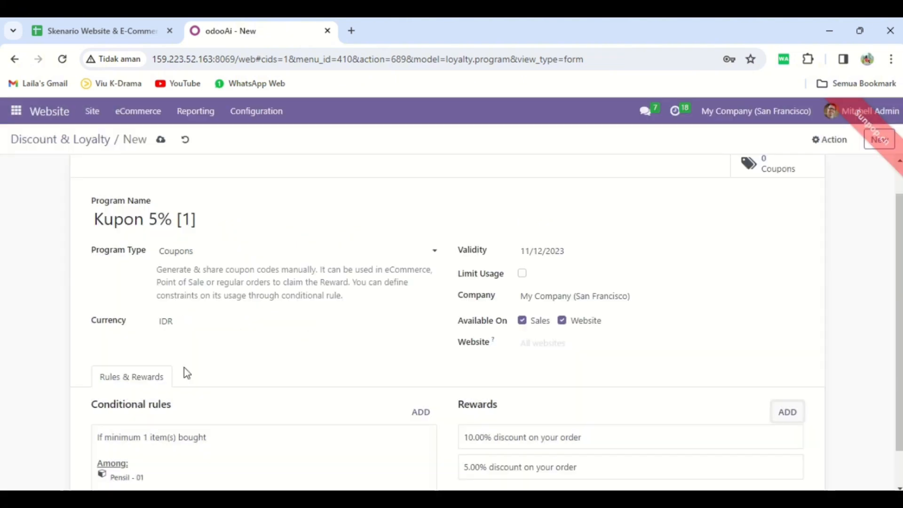
Remove the default 10% reward from the Kupon 5% [1] program and save the program.
{"action": "left_click", "coordinate": [677, 444]}
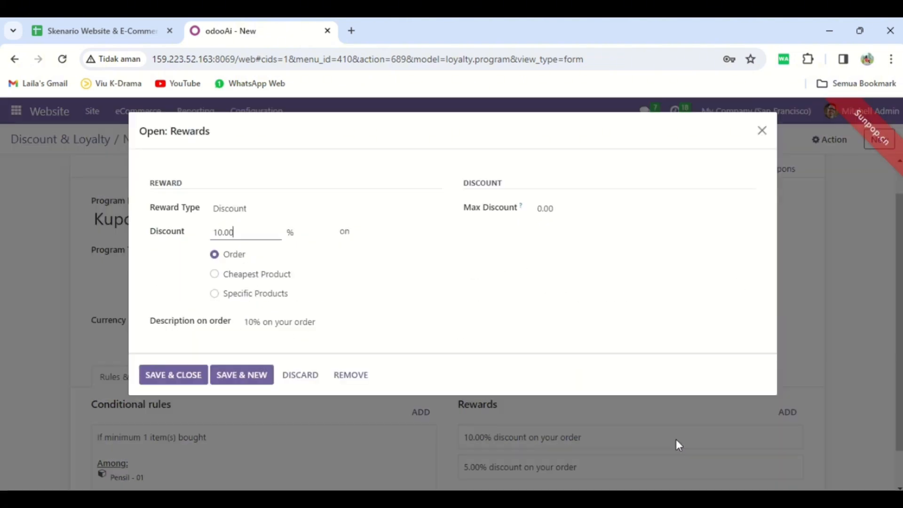
{"action": "left_click", "coordinate": [350, 374]}
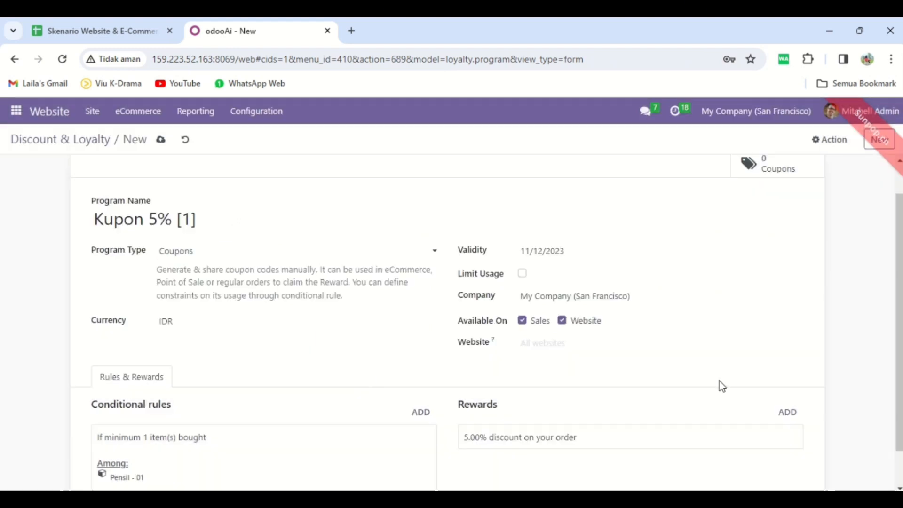
{"action": "scroll", "coordinate": [719, 385], "scroll_direction": "up", "scroll_amount": 1}
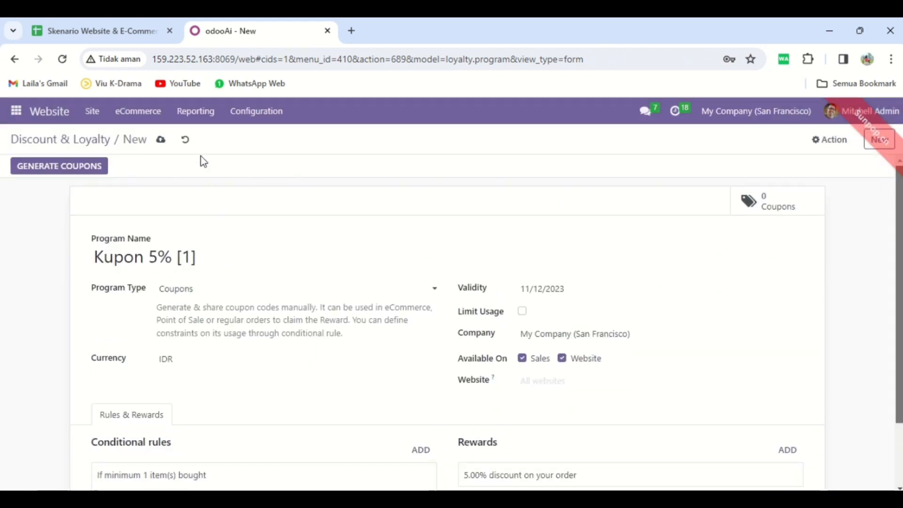
{"action": "left_click", "coordinate": [161, 139]}
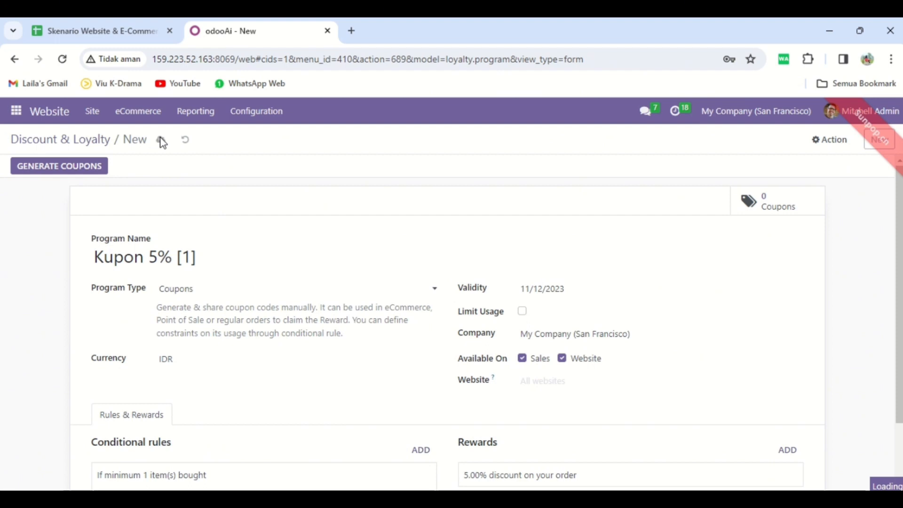
Generate 10 coupons for anonymous customers, valid until 11/12/2023.
{"action": "left_click", "coordinate": [74, 172]}
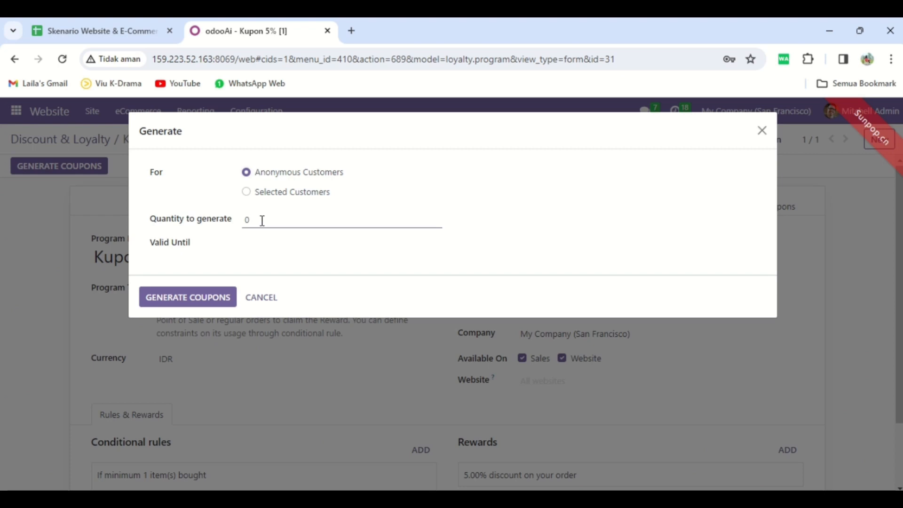
{"action": "type", "text": "0"}
{"action": "left_click", "coordinate": [304, 267]}
{"action": "left_click", "coordinate": [303, 246]}
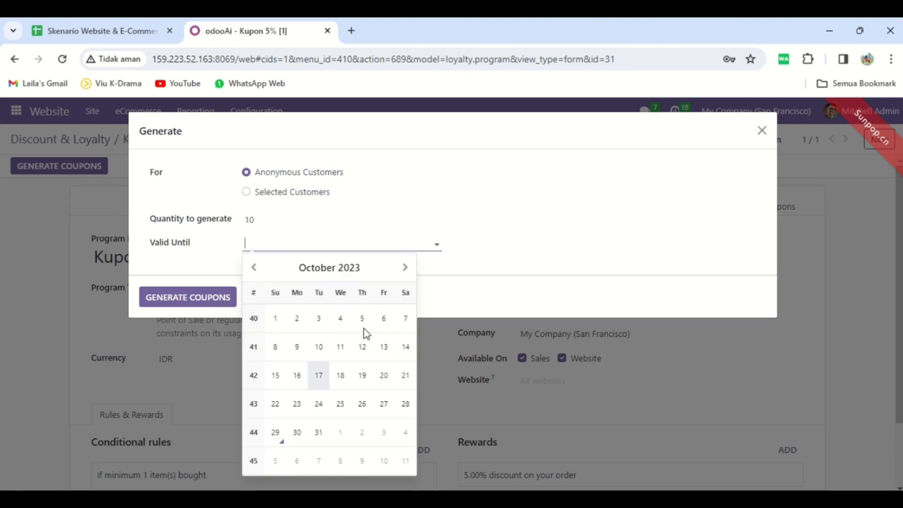
{"action": "left_click", "coordinate": [404, 269]}
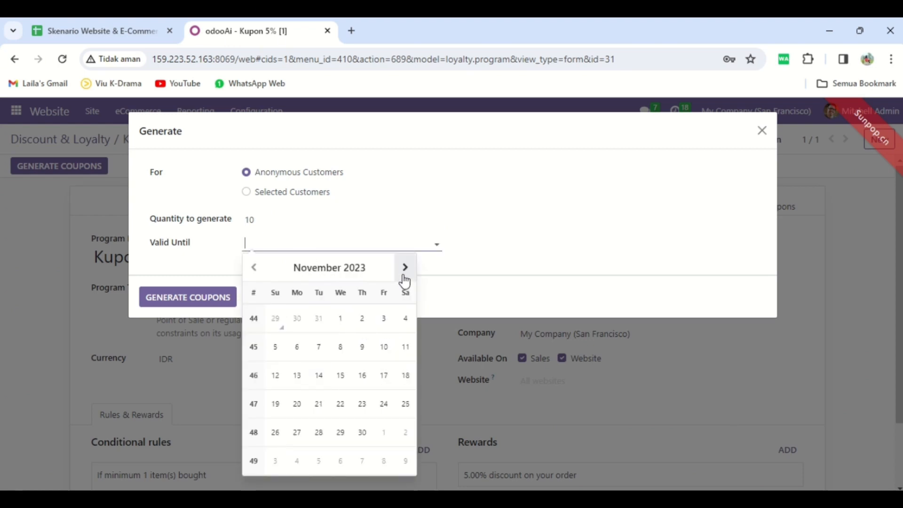
{"action": "left_click", "coordinate": [273, 376]}
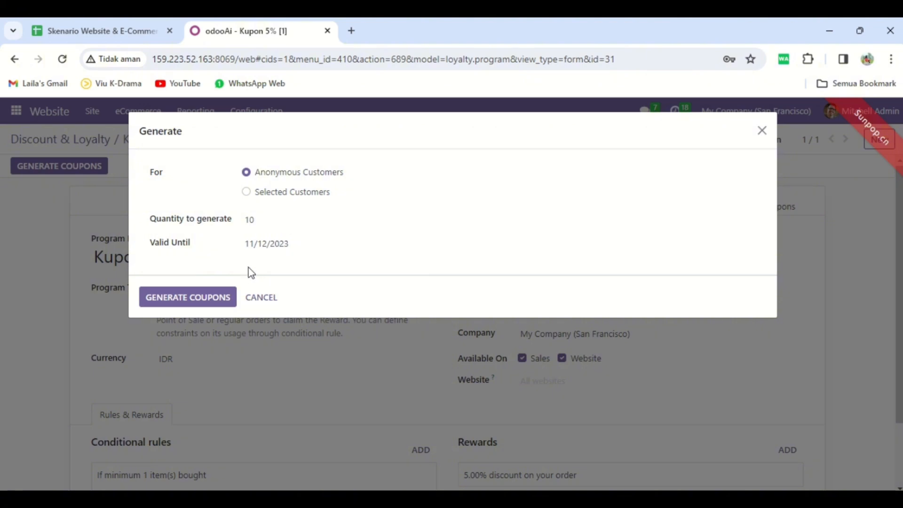
{"action": "left_click", "coordinate": [174, 305]}
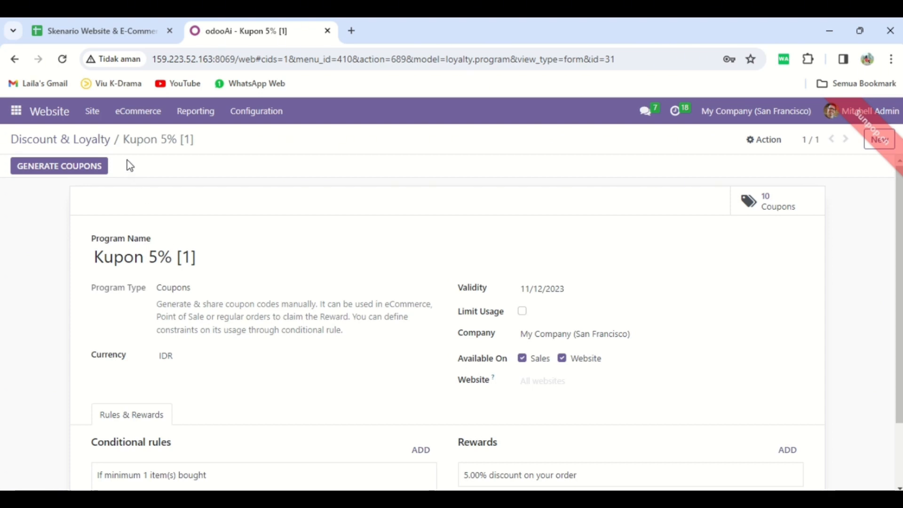
Create a new discount program named "Diskon 10% [1]" with the program type Discount Code.
{"action": "left_click", "coordinate": [84, 149]}
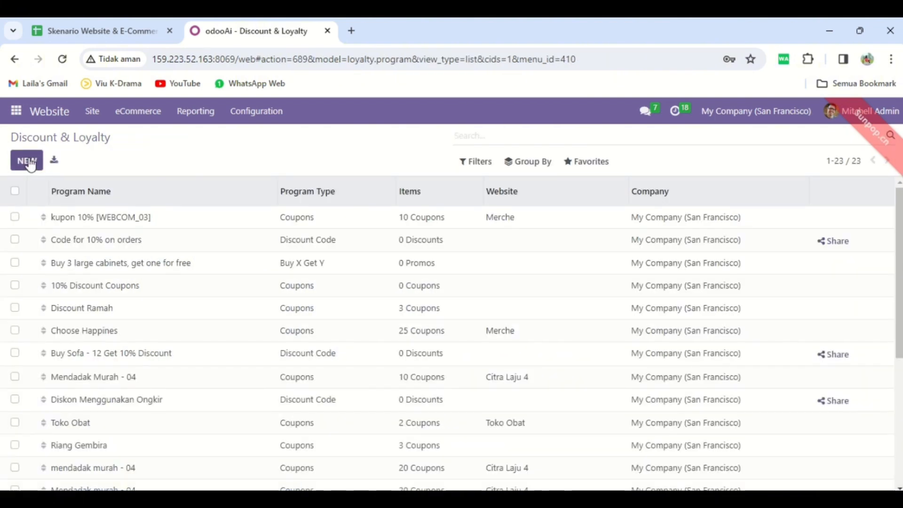
{"action": "left_click", "coordinate": [26, 161]}
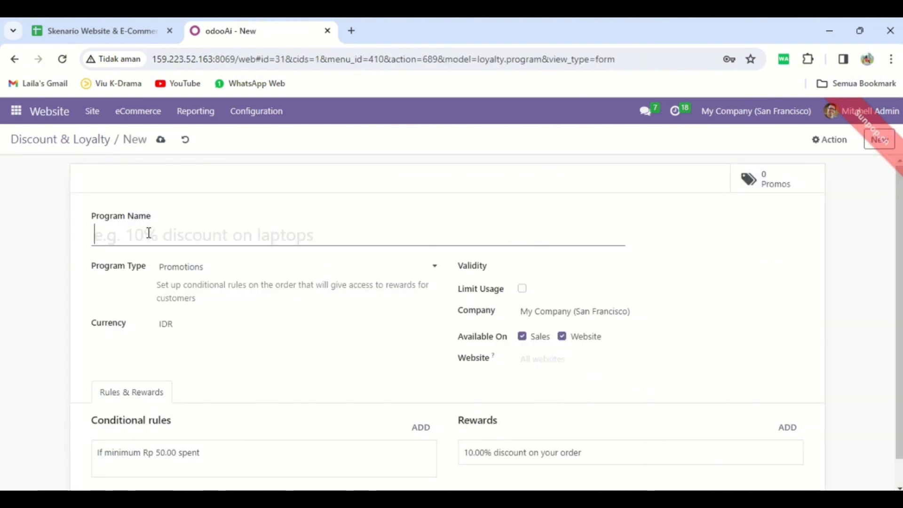
{"action": "type", "text": "Diskon "}
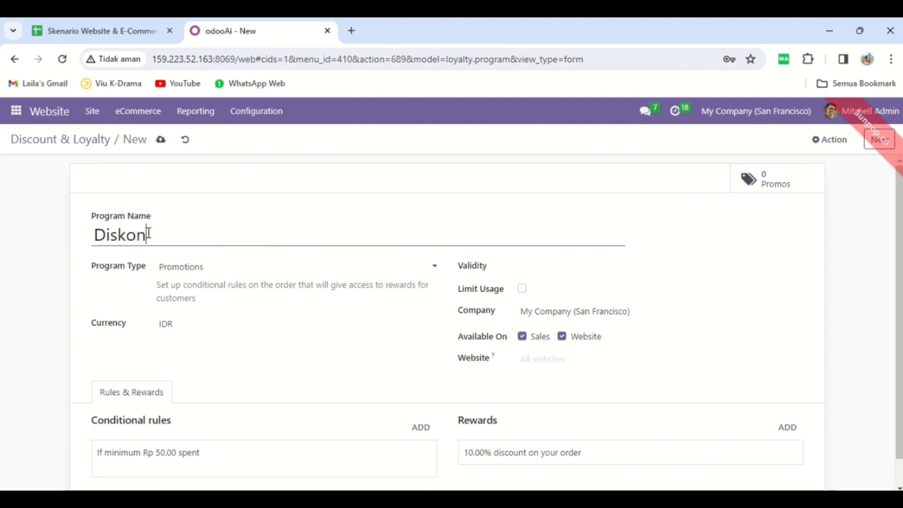
{"action": "type", "text": "10% [1]"}
{"action": "left_click", "coordinate": [186, 267]}
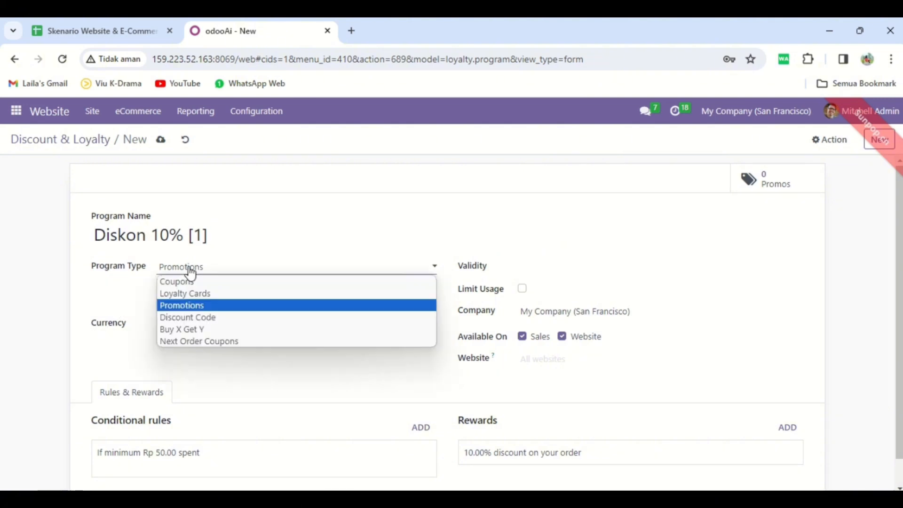
{"action": "left_click", "coordinate": [208, 317]}
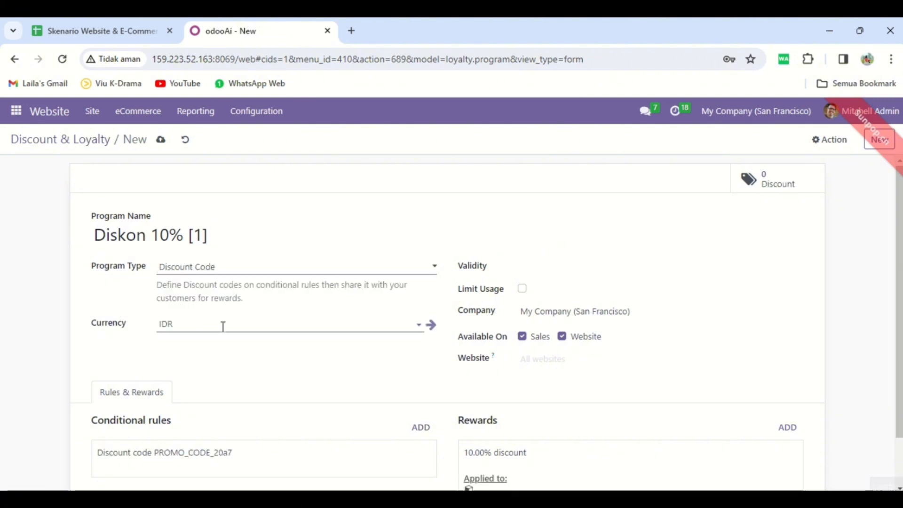
Set the discount program's validity to 11/12/2023 and restrict it to the website Toko Alat Tulis Kantor (Kel 01).
{"action": "left_click", "coordinate": [539, 270]}
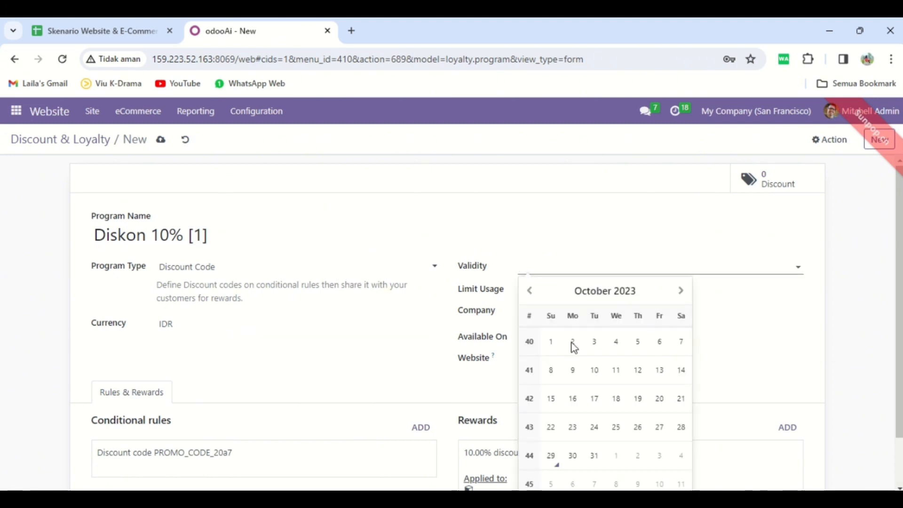
{"action": "left_click", "coordinate": [679, 292]}
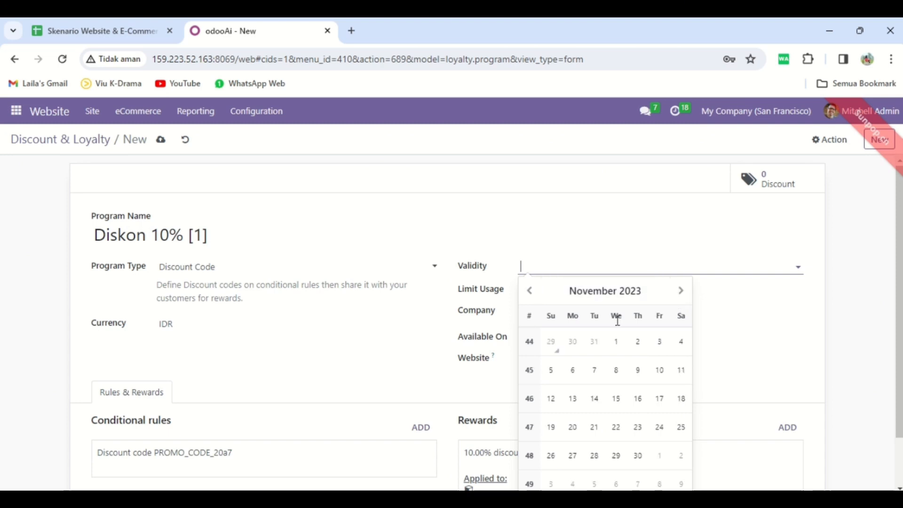
{"action": "left_click", "coordinate": [554, 401]}
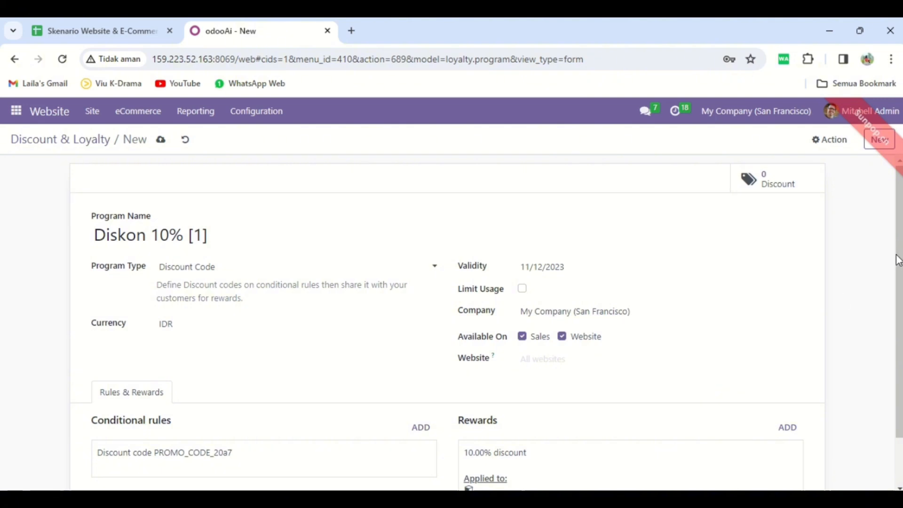
{"action": "left_click_drag", "start_coordinate": [898, 260], "coordinate": [879, 292]}
{"action": "left_click", "coordinate": [532, 312]}
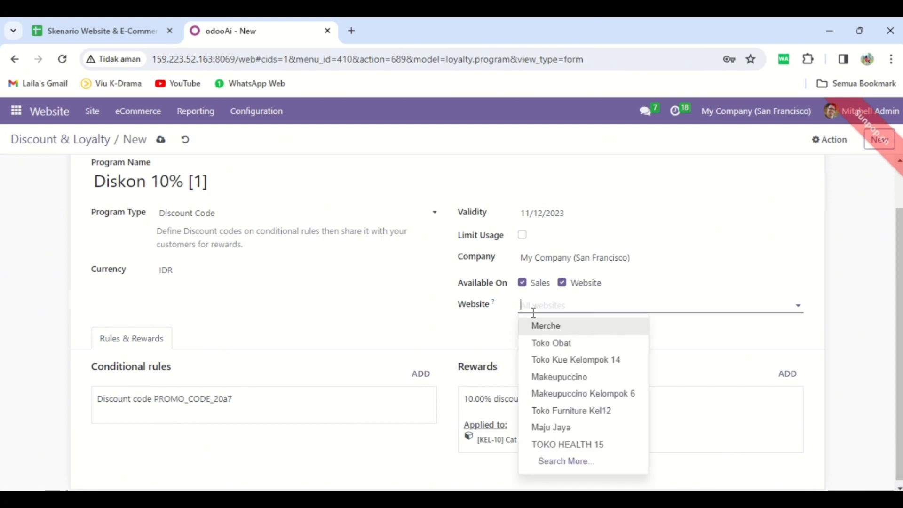
{"action": "type", "text": "toko"}
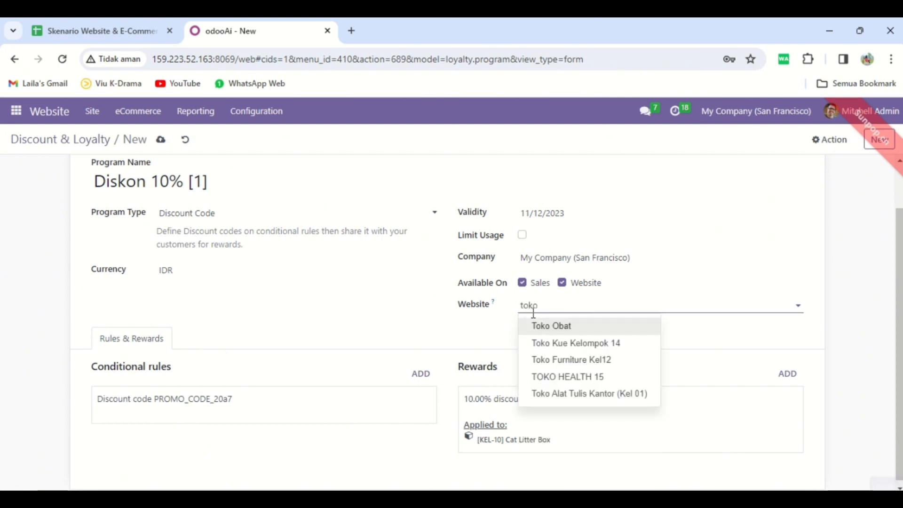
{"action": "left_click", "coordinate": [564, 394]}
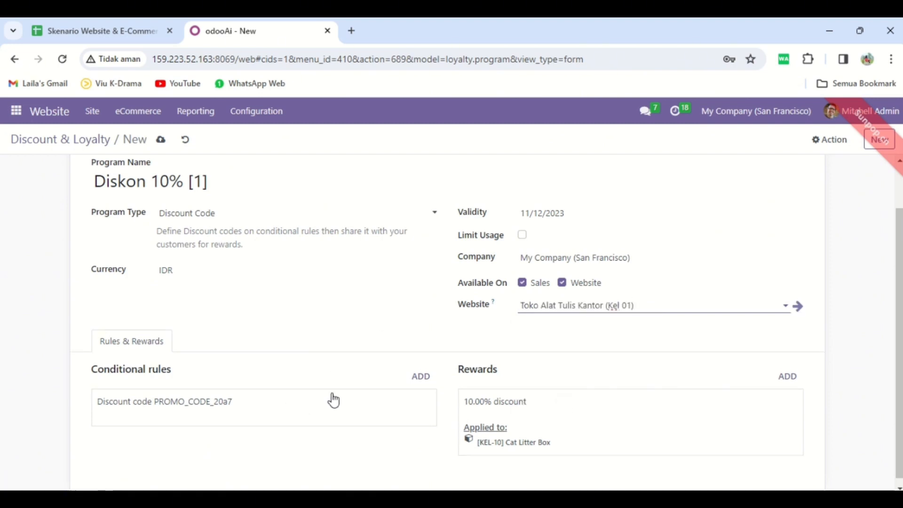
Start a new conditional rule for the program with the discount code BUKU10.
{"action": "left_click", "coordinate": [428, 377]}
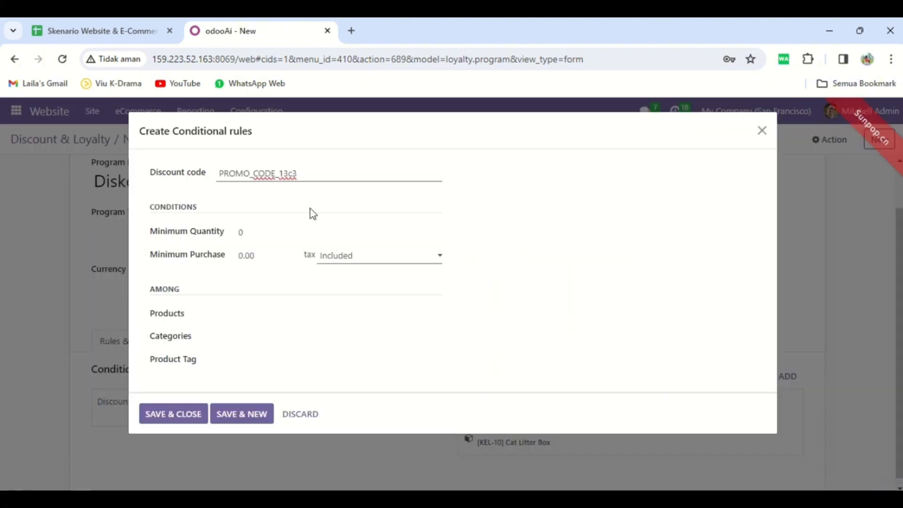
{"action": "key", "text": "BackSpace"}
{"action": "key", "text": "BackSpace"}
{"action": "key", "text": "BackSpace"}
{"action": "key", "text": "BackSpace"}
{"action": "key", "text": "BackSpace"}
{"action": "key", "text": "BackSpace"}
{"action": "key", "text": "BackSpace"}
{"action": "key", "text": "BackSpace"}
{"action": "key", "text": "BackSpace"}
{"action": "key", "text": "BackSpace"}
{"action": "key", "text": "BackSpace"}
{"action": "key", "text": "BackSpace"}
{"action": "key", "text": "BackSpace"}
{"action": "key", "text": "BackSpace"}
{"action": "key", "text": "BackSpace"}
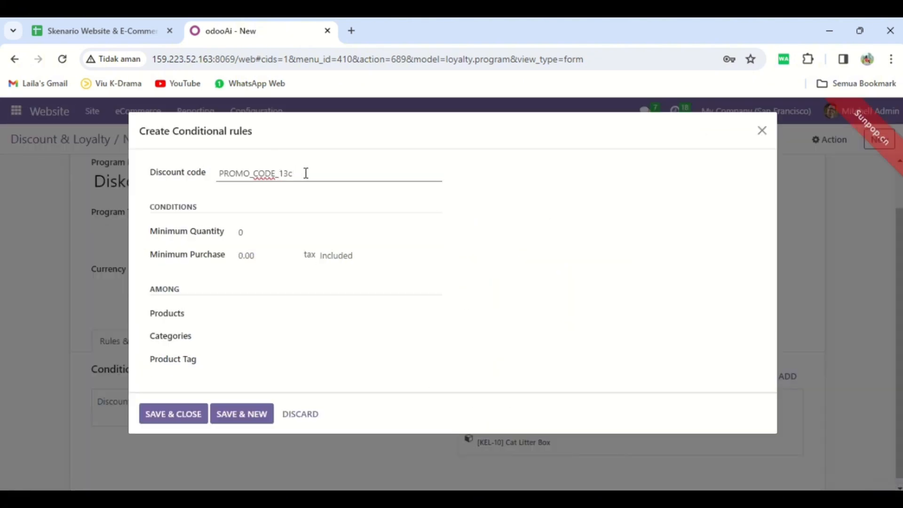
{"action": "type", "text": "BU"}
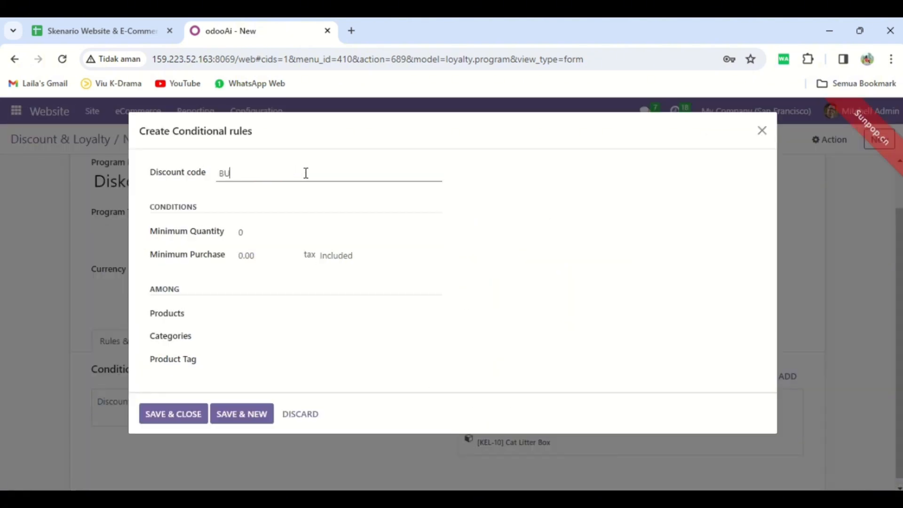
{"action": "type", "text": "KU10"}
{"action": "left_click", "coordinate": [319, 228]}
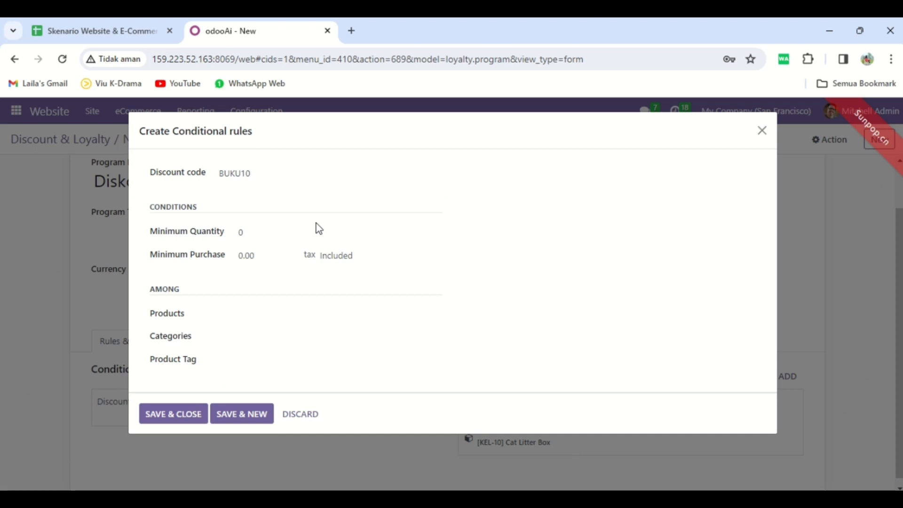
Set the rule's minimum quantity to 1, limit it to the product Buku - 01, and save it.
{"action": "left_click", "coordinate": [256, 236]}
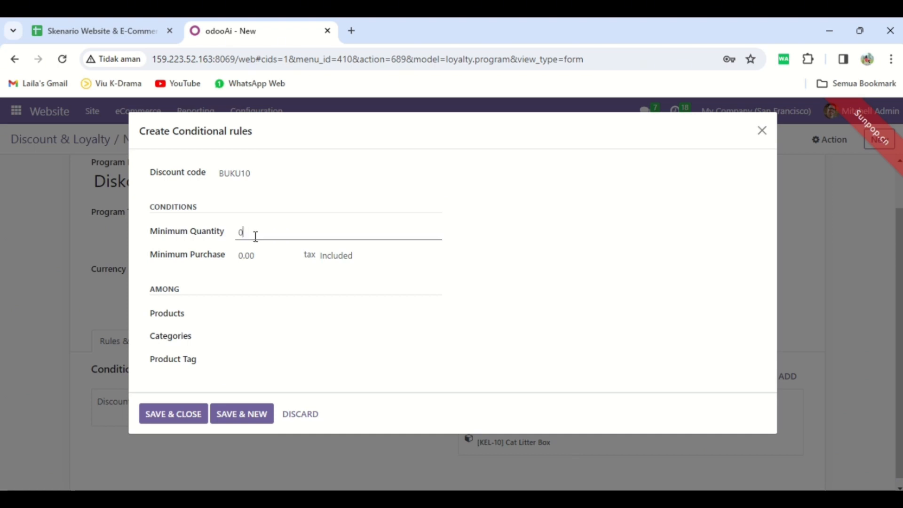
{"action": "type", "text": "1"}
{"action": "left_click", "coordinate": [260, 313]}
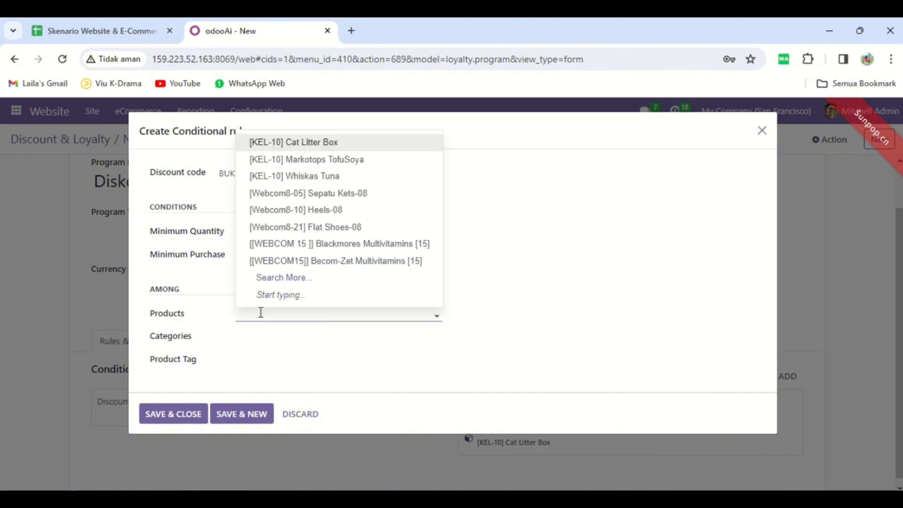
{"action": "type", "text": "BUKU"}
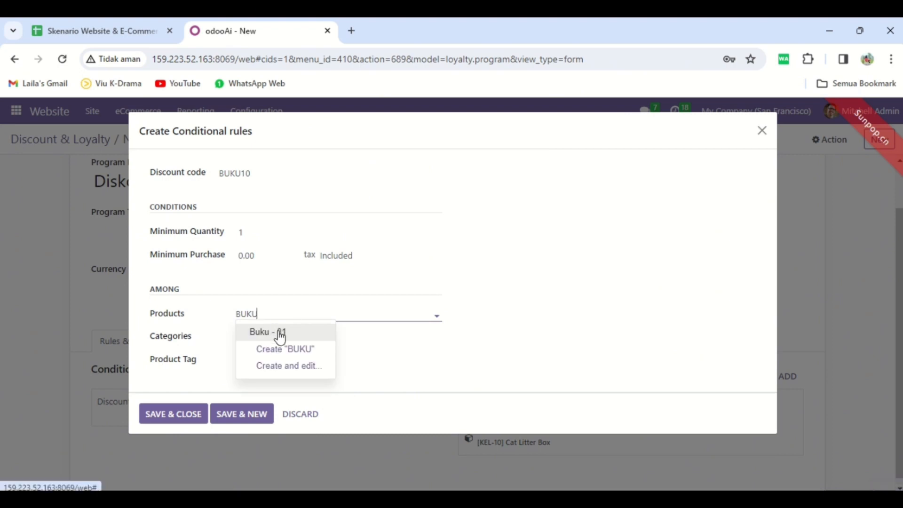
{"action": "left_click", "coordinate": [281, 333]}
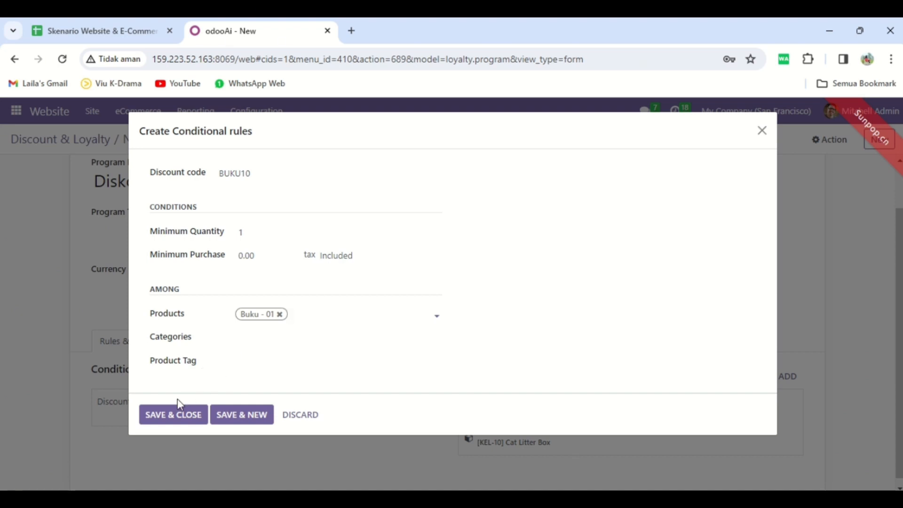
{"action": "left_click", "coordinate": [183, 415]}
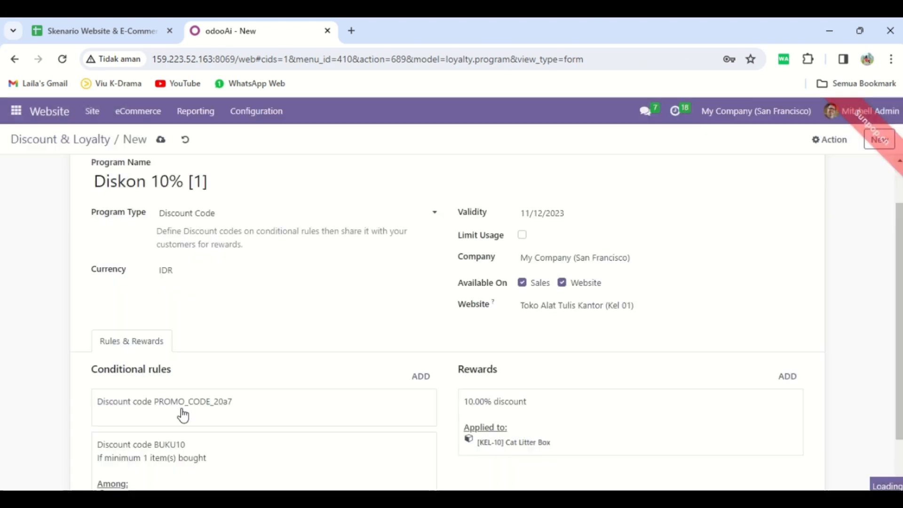
Remove the default promo-code rule from the program's conditional rules.
{"action": "left_click", "coordinate": [214, 406]}
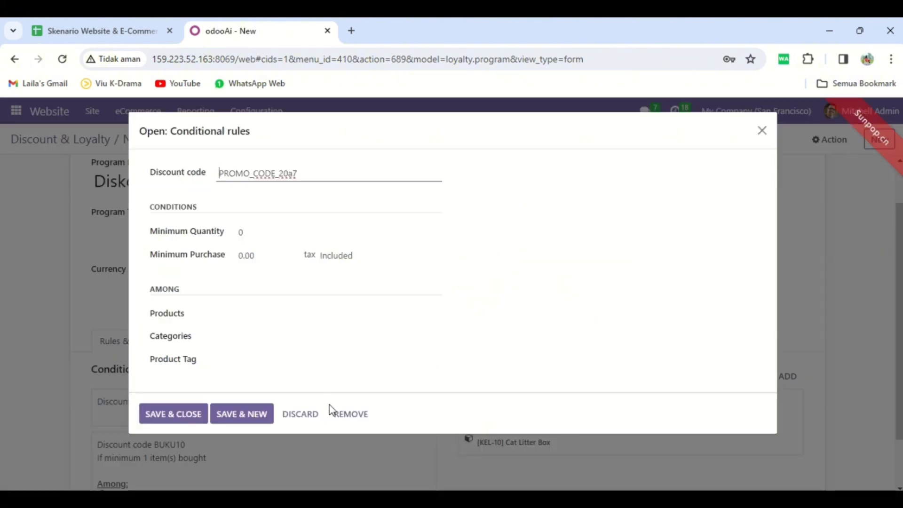
{"action": "left_click", "coordinate": [350, 420]}
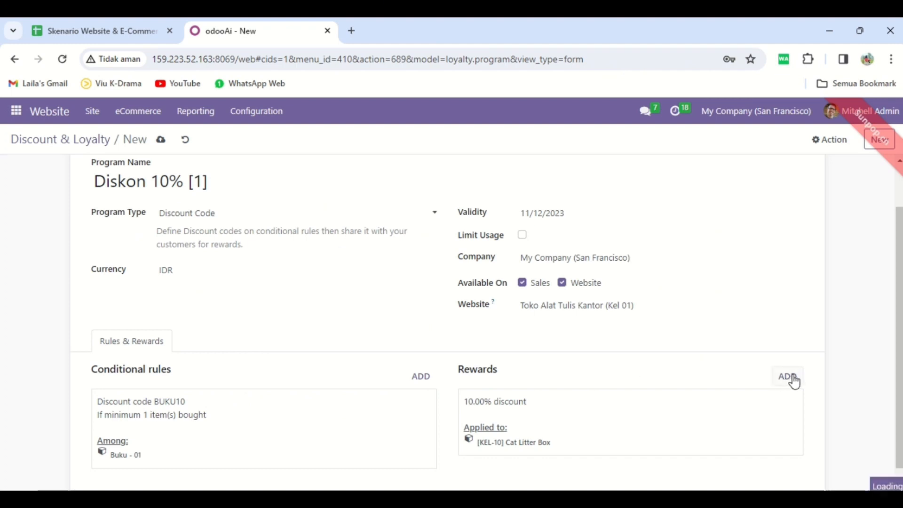
Add a 10% discount reward with Buku - 01 as the only discounted product, and save the discount program.
{"action": "left_click", "coordinate": [787, 376]}
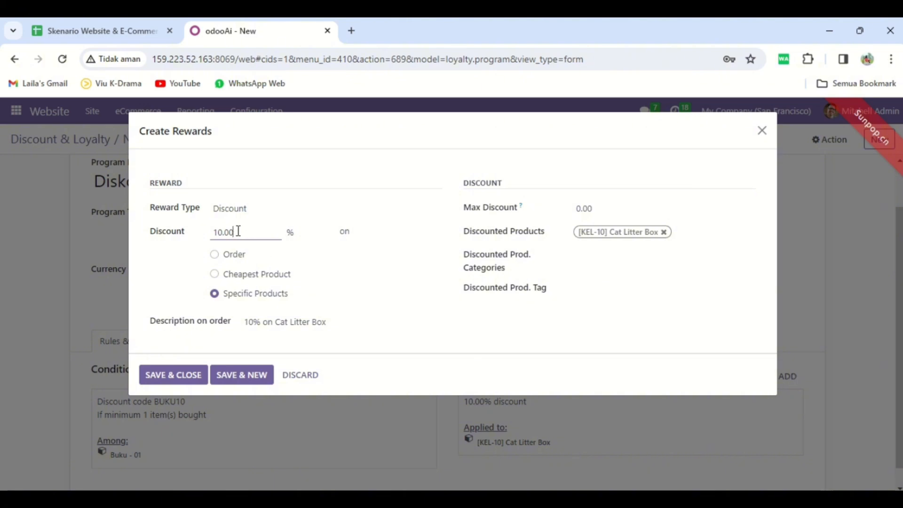
{"action": "left_click", "coordinate": [665, 236]}
{"action": "left_click", "coordinate": [609, 233]}
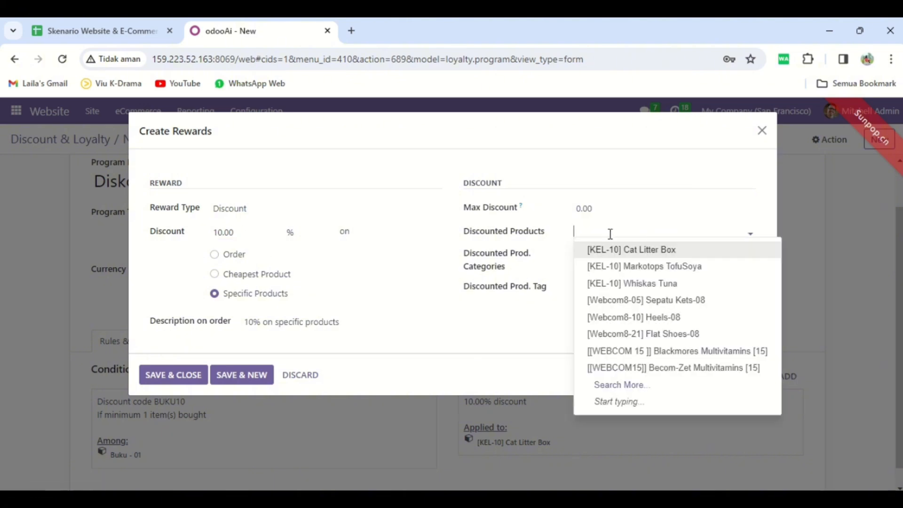
{"action": "type", "text": "BUKU"}
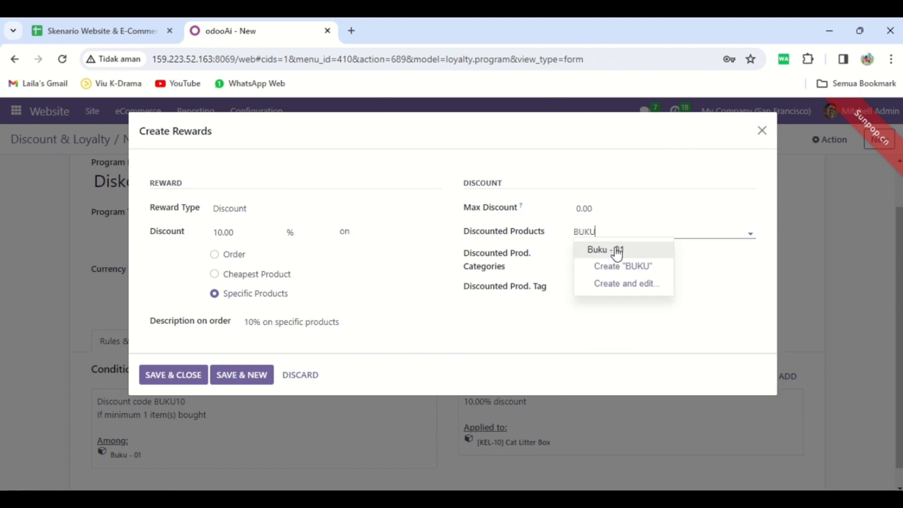
{"action": "left_click", "coordinate": [616, 249]}
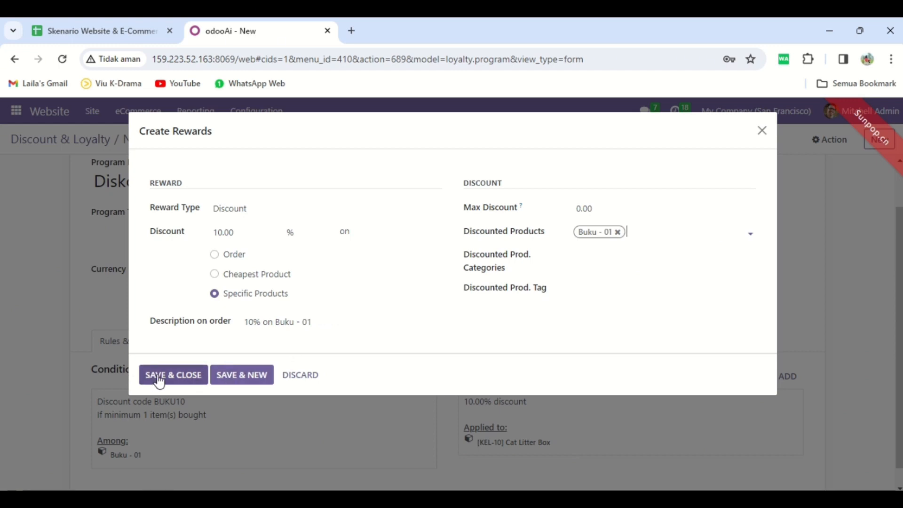
{"action": "left_click", "coordinate": [173, 375]}
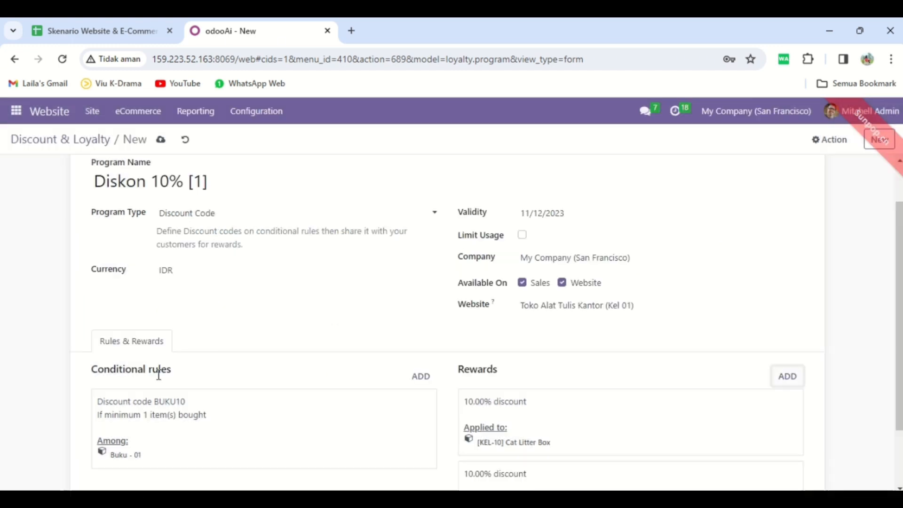
{"action": "key", "text": "alt+s"}
Remove the Cat Litter Box reward from the discount program and save the program.
{"action": "scroll", "coordinate": [630, 339], "scroll_direction": "down", "scroll_amount": 1}
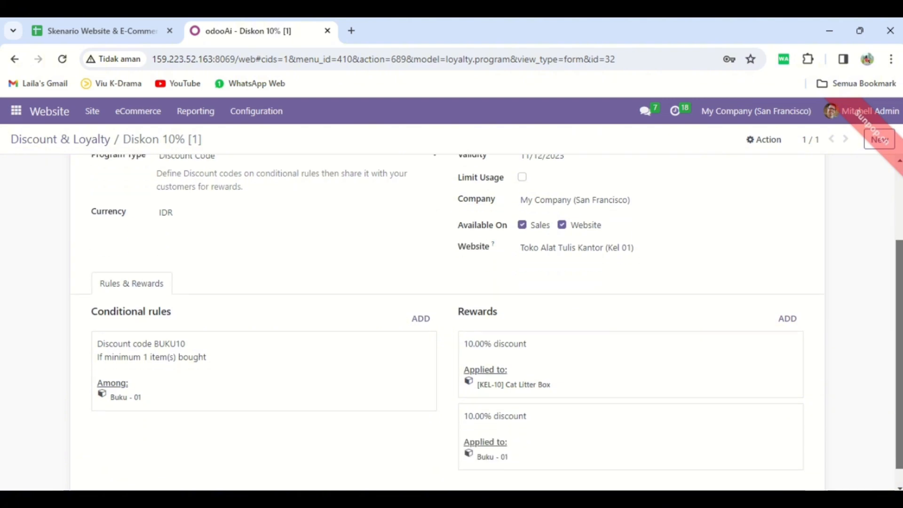
{"action": "left_click", "coordinate": [622, 346]}
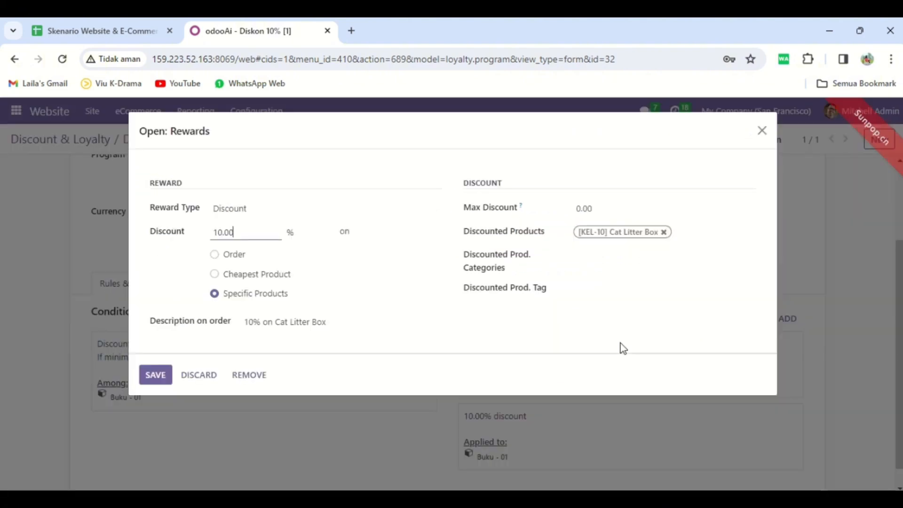
{"action": "left_click", "coordinate": [263, 375]}
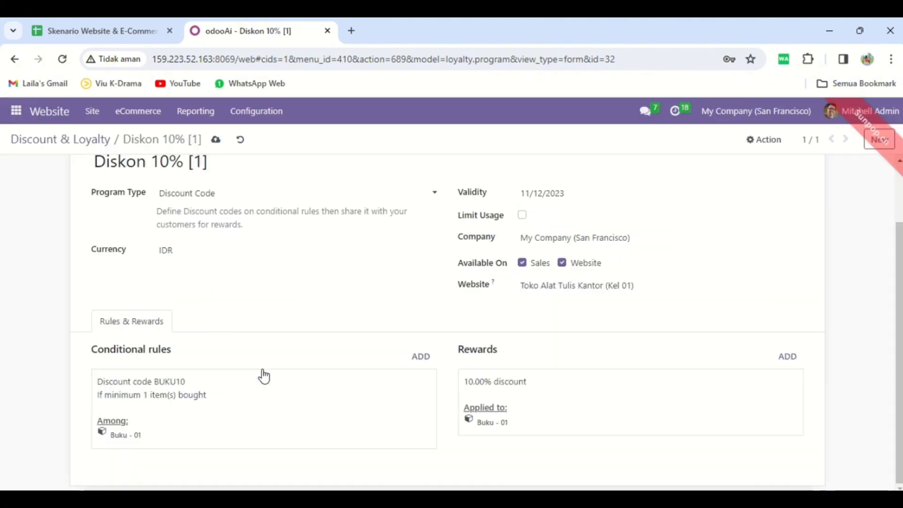
{"action": "left_click", "coordinate": [218, 140]}
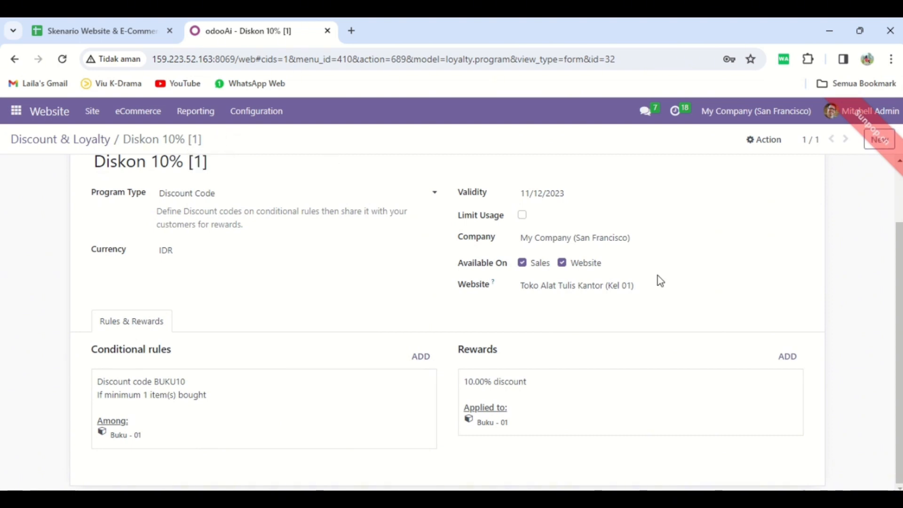
{"action": "scroll", "coordinate": [711, 194], "scroll_direction": "up", "scroll_amount": 2}
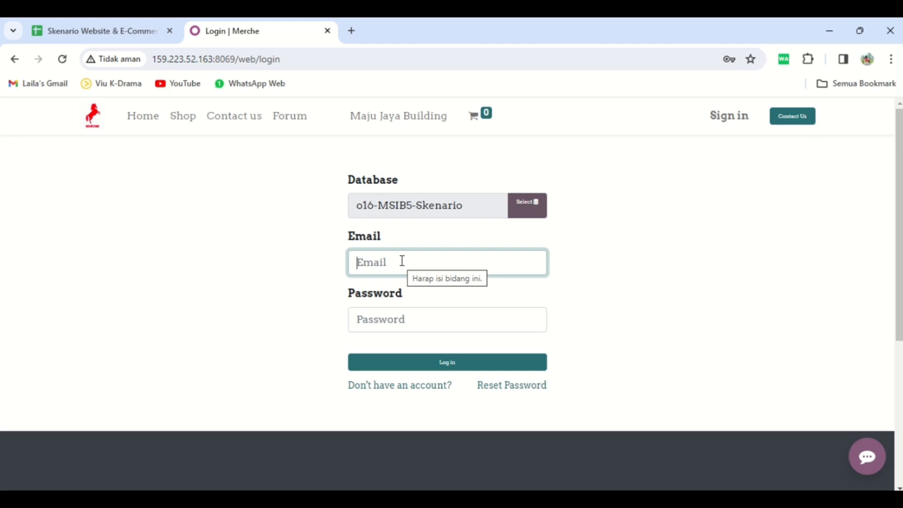
Switch to the Skenario Website & E-Commerce spreadsheet and copy the login e-mail of the Staff Creative account.
{"action": "left_click", "coordinate": [111, 38]}
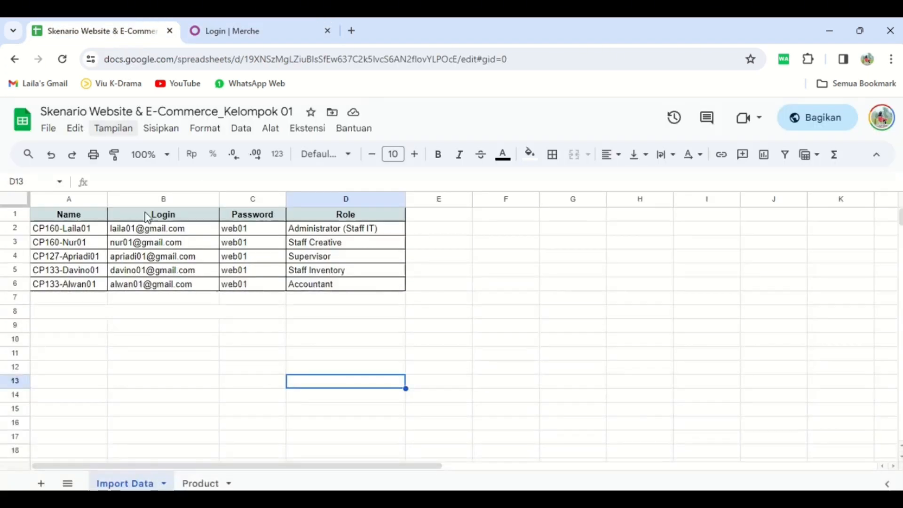
{"action": "left_click", "coordinate": [152, 244]}
{"action": "left_click_drag", "start_coordinate": [169, 182], "coordinate": [60, 190]}
{"action": "key", "text": "ctrl+c"}
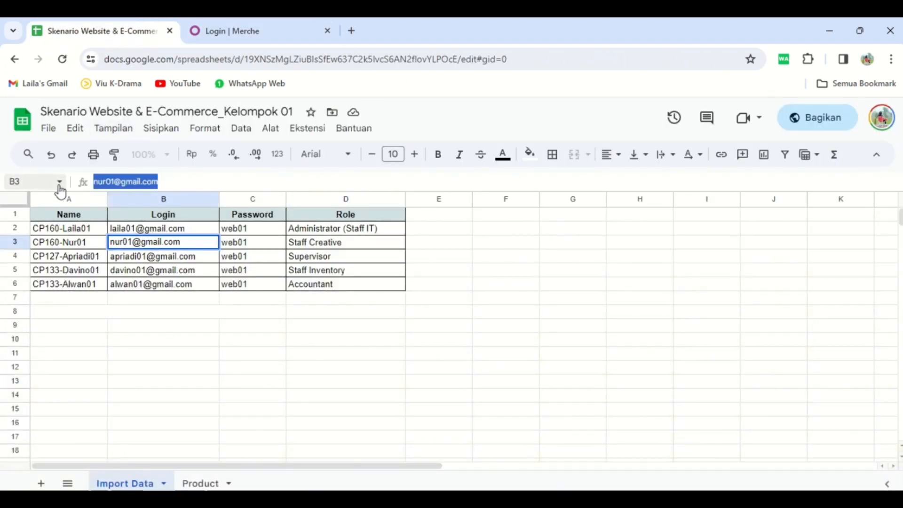
Return to the Odoo login page and log in with the copied Staff Creative e-mail and the account password.
{"action": "left_click", "coordinate": [243, 36]}
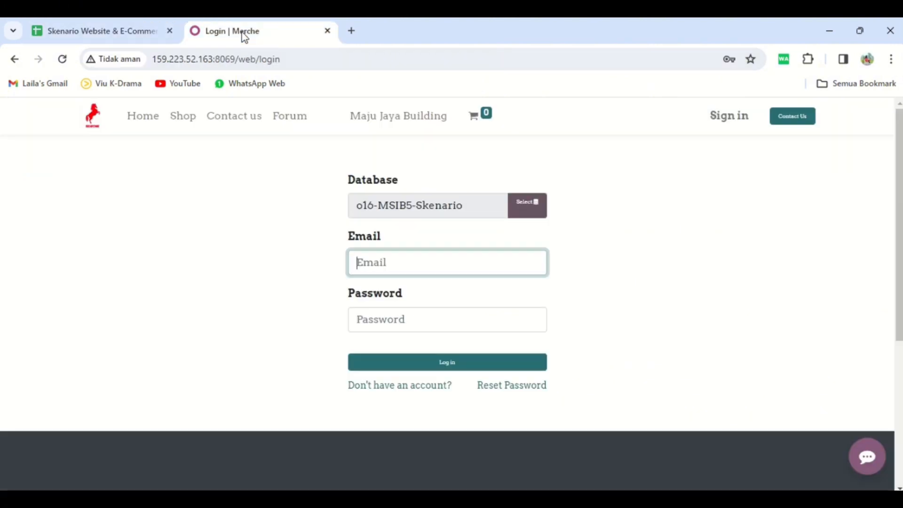
{"action": "left_click", "coordinate": [374, 259]}
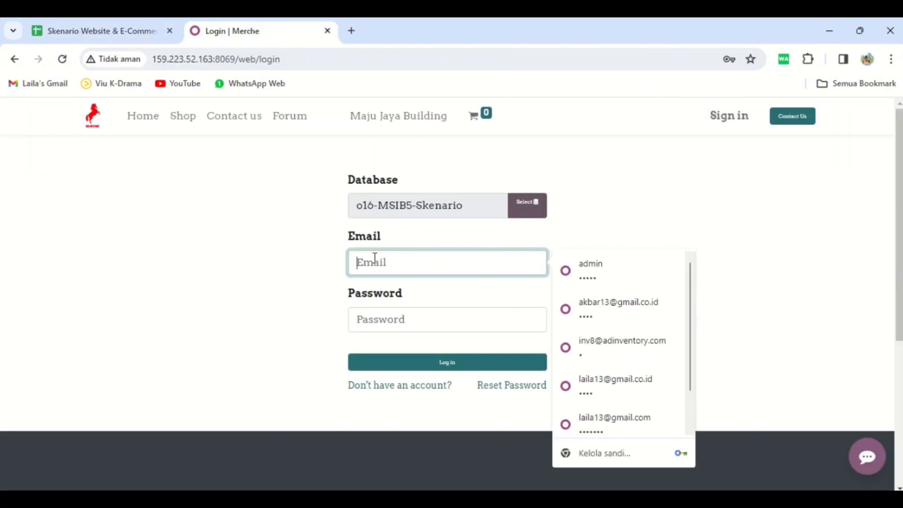
{"action": "key", "text": "ctrl+v"}
{"action": "left_click", "coordinate": [376, 318]}
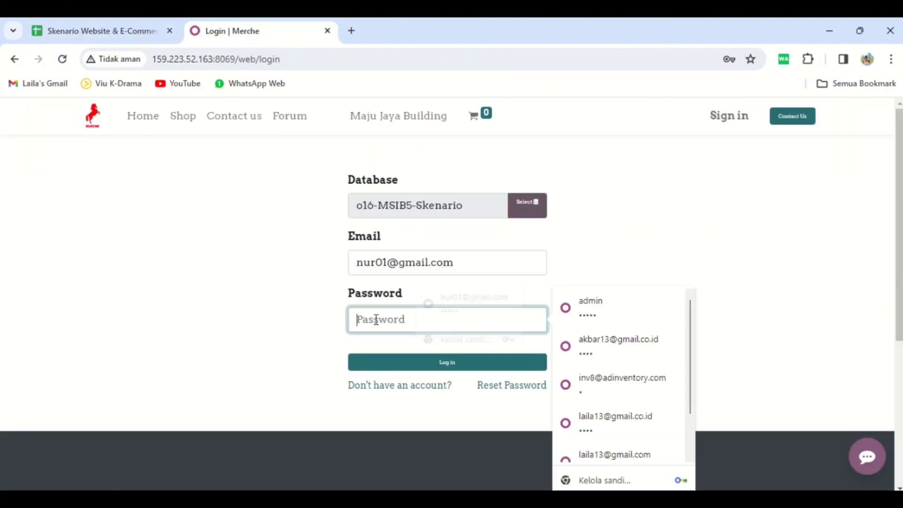
{"action": "type", "text": "nur"}
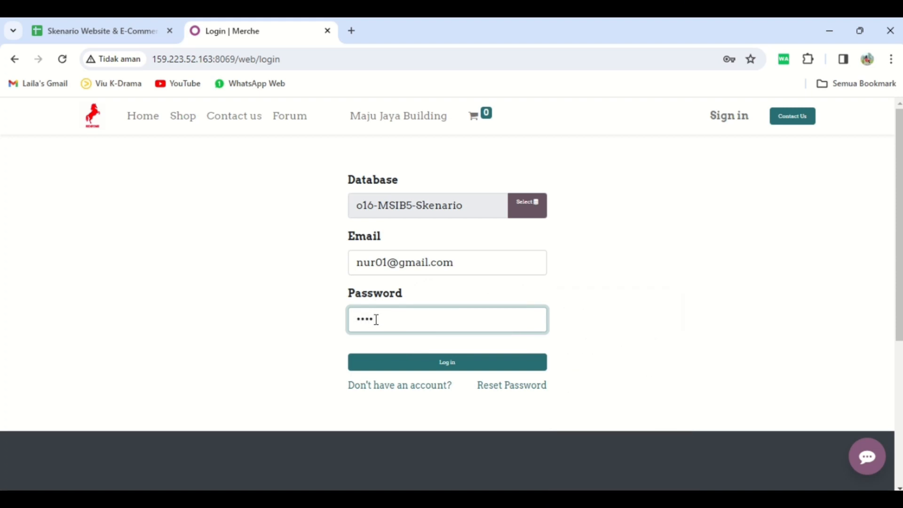
{"action": "left_click", "coordinate": [409, 367]}
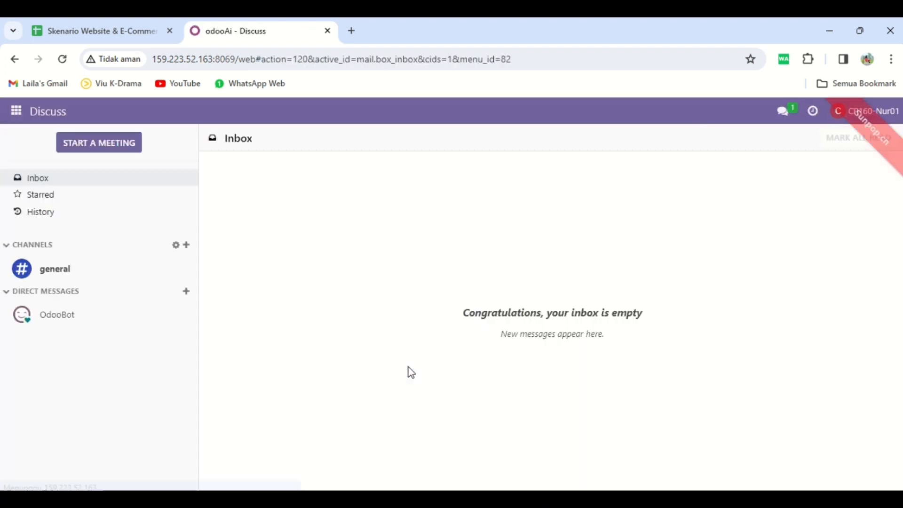
Open the Website app and switch to the website Toko Alat Tulis Kantor (Kel 01).
{"action": "left_click", "coordinate": [17, 121]}
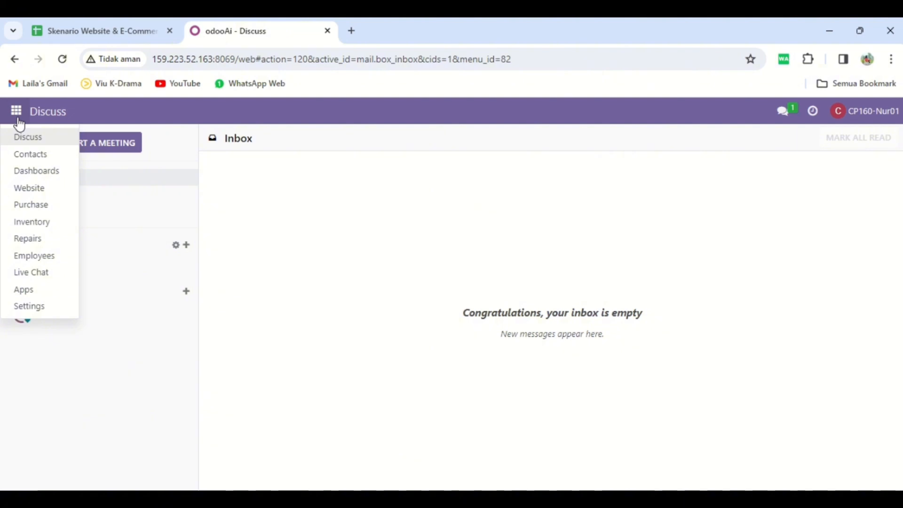
{"action": "left_click", "coordinate": [47, 190]}
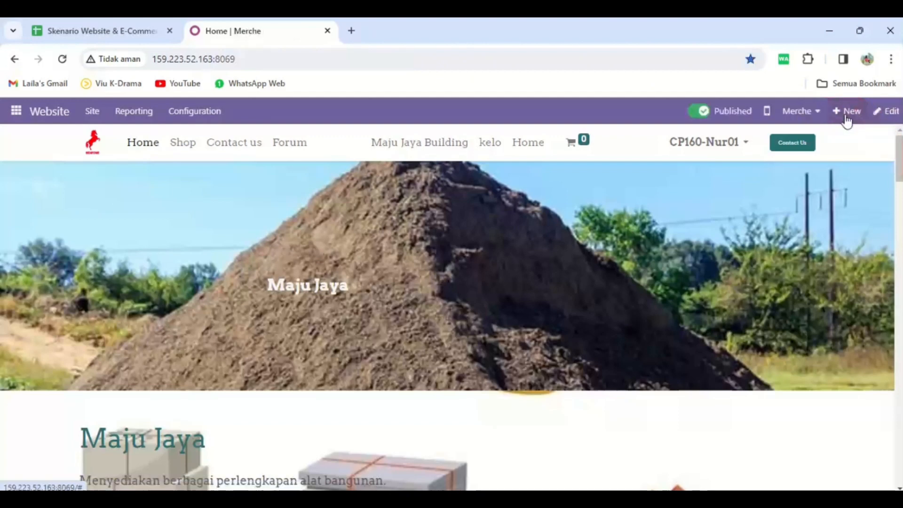
{"action": "left_click", "coordinate": [817, 118]}
{"action": "left_click", "coordinate": [785, 310]}
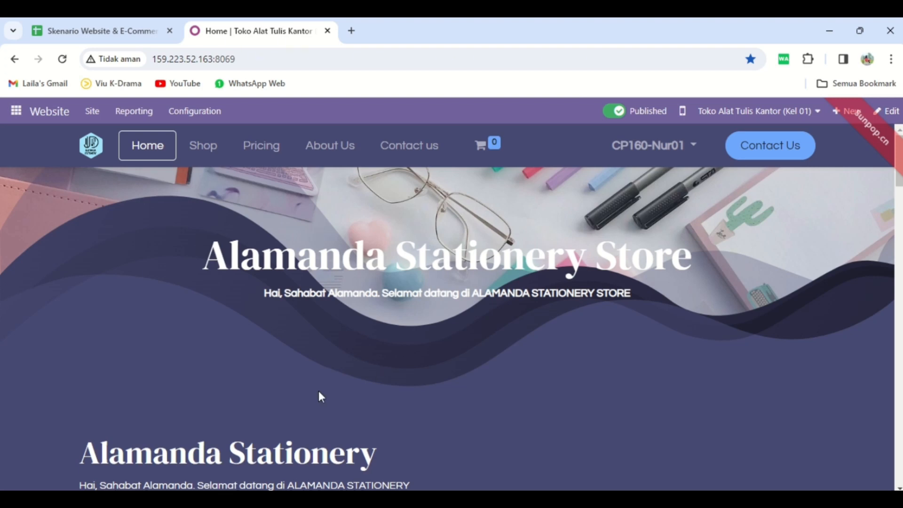
Look through the store's home page from the header banner through products, special offer and team sections to the footer.
{"action": "scroll", "coordinate": [318, 390], "scroll_direction": "down", "scroll_amount": 3}
{"action": "scroll", "coordinate": [317, 390], "scroll_direction": "down", "scroll_amount": 3}
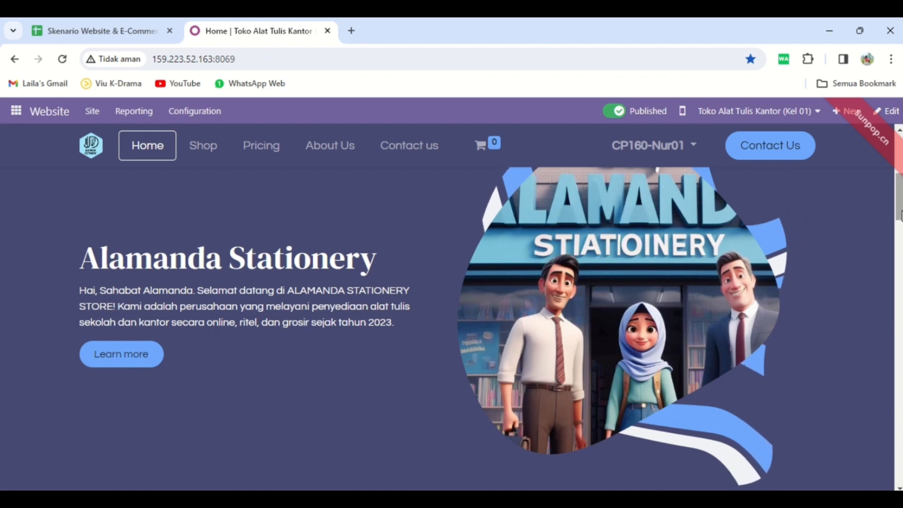
{"action": "scroll", "coordinate": [447, 329], "scroll_direction": "down", "scroll_amount": 8}
{"action": "left_click_drag", "start_coordinate": [899, 230], "coordinate": [899, 234]}
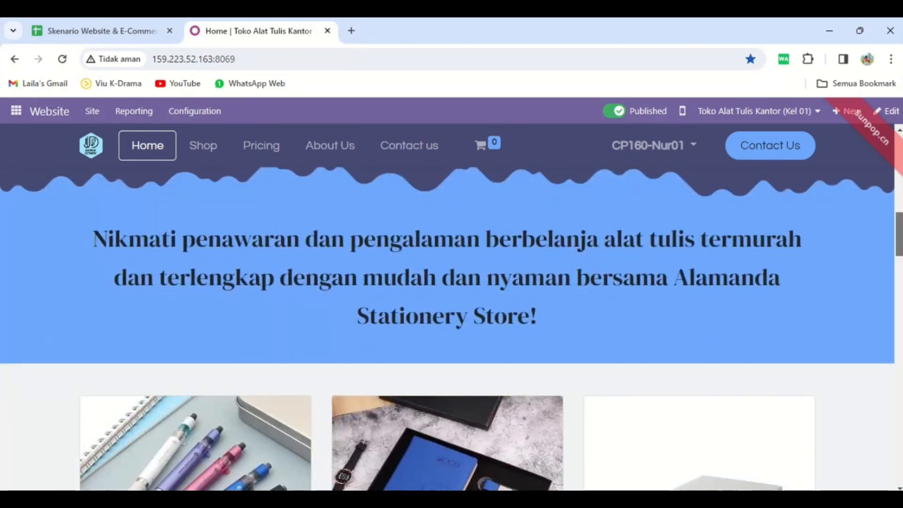
{"action": "left_click_drag", "start_coordinate": [899, 234], "coordinate": [898, 269]}
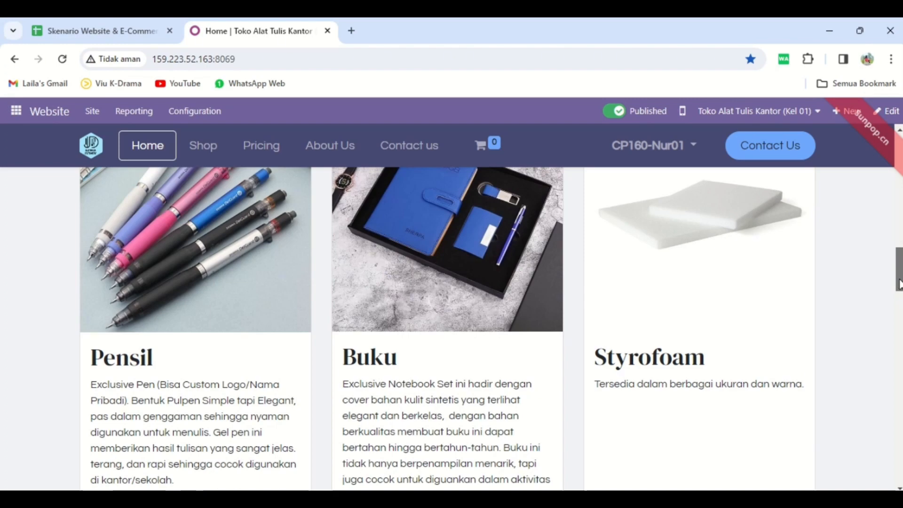
{"action": "left_click_drag", "start_coordinate": [899, 282], "coordinate": [899, 326]}
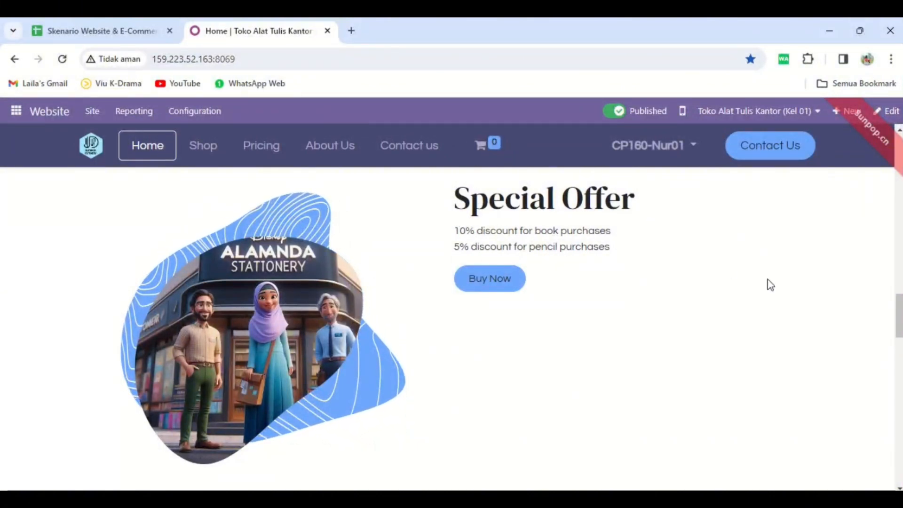
{"action": "scroll", "coordinate": [770, 284], "scroll_direction": "down", "scroll_amount": 8}
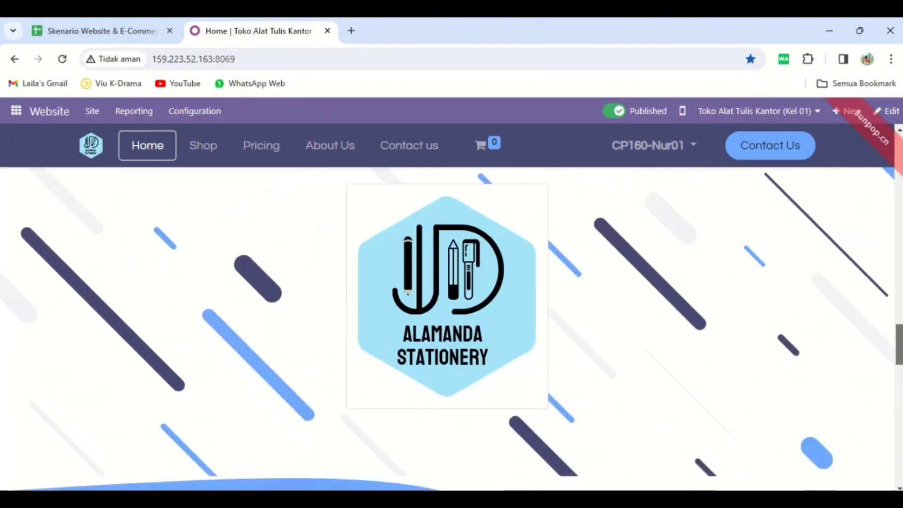
{"action": "scroll", "coordinate": [452, 329], "scroll_direction": "down", "scroll_amount": 6}
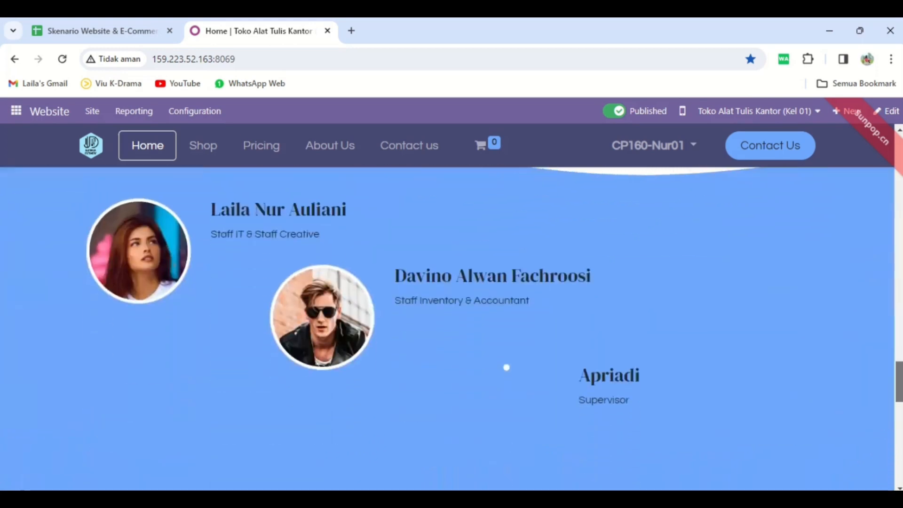
{"action": "scroll", "coordinate": [452, 329], "scroll_direction": "down", "scroll_amount": 10}
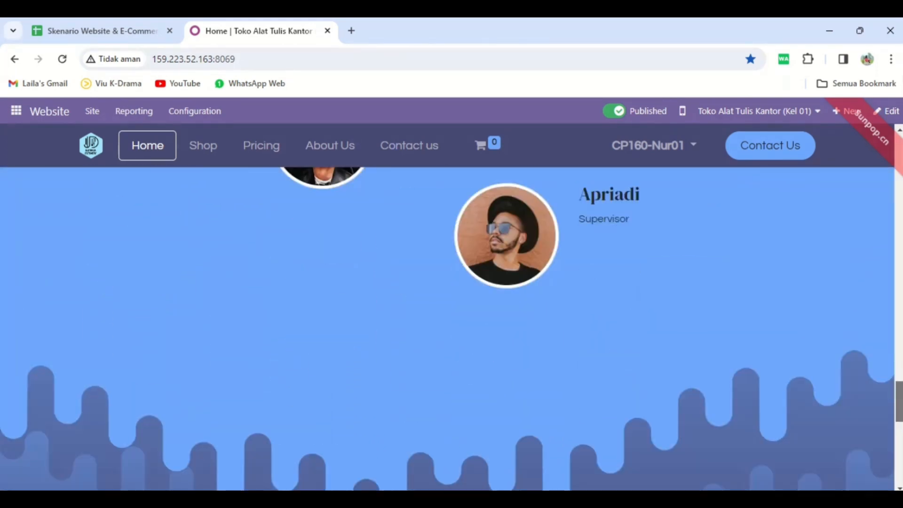
{"action": "scroll", "coordinate": [451, 329], "scroll_direction": "up", "scroll_amount": 5}
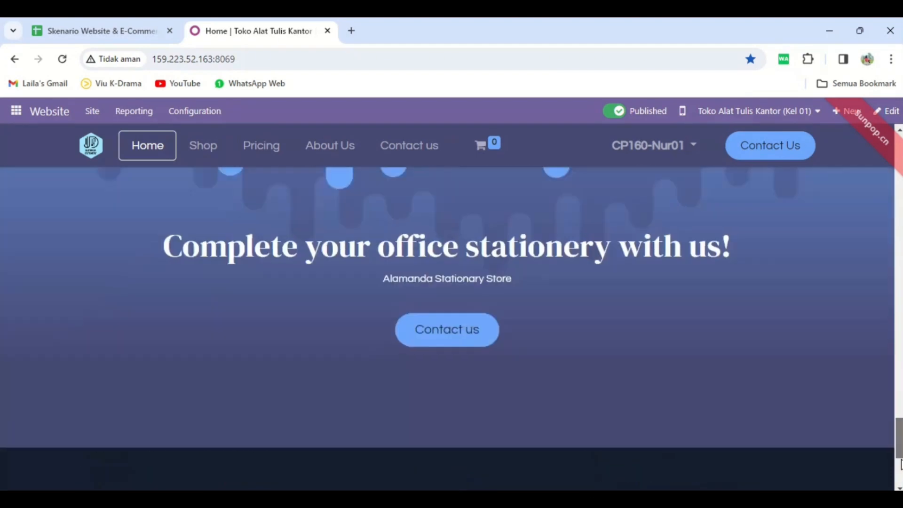
{"action": "scroll", "coordinate": [451, 329], "scroll_direction": "down", "scroll_amount": 5}
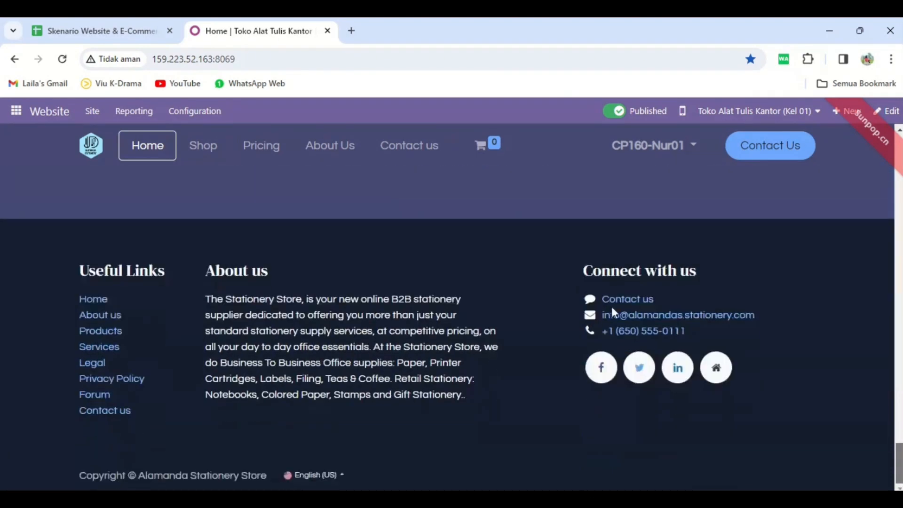
{"action": "scroll", "coordinate": [452, 329], "scroll_direction": "up", "scroll_amount": 15}
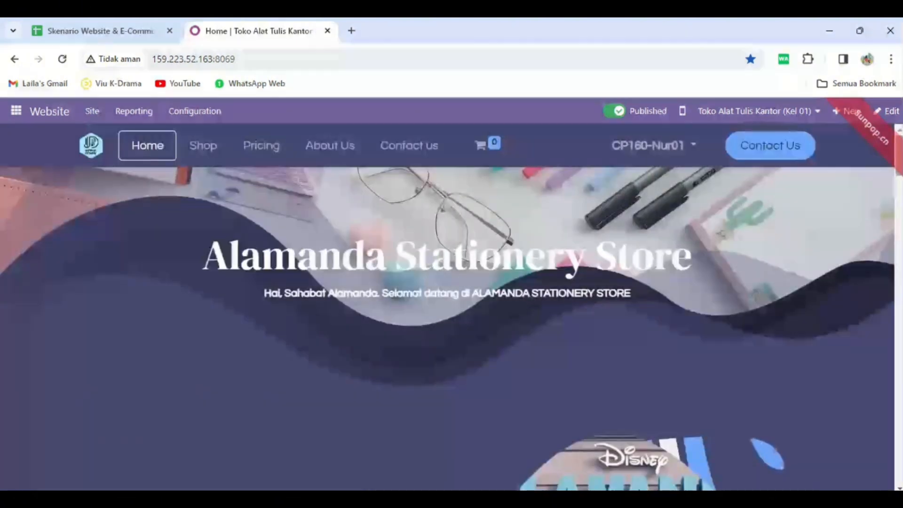
Start editing the home page and insert a Banner block between the blue promotional text section and the product columns.
{"action": "left_click", "coordinate": [890, 111]}
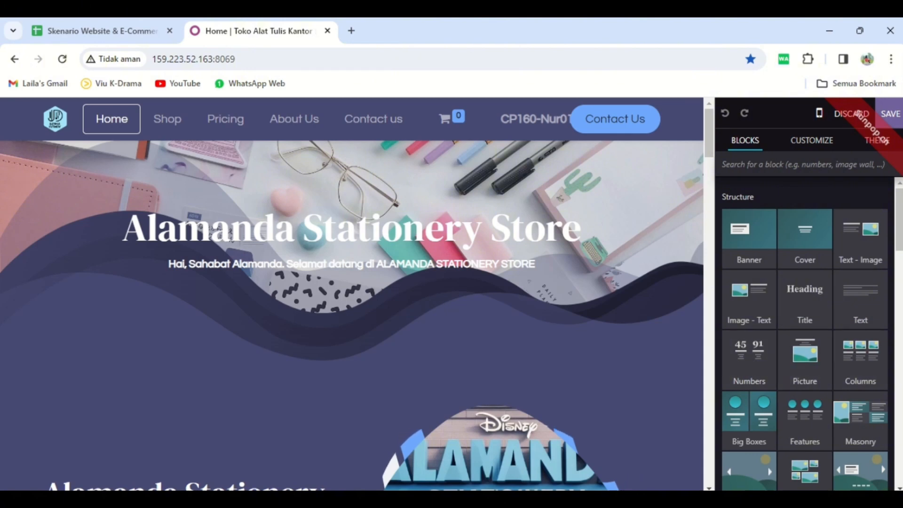
{"action": "scroll", "coordinate": [758, 365], "scroll_direction": "down", "scroll_amount": 2}
{"action": "scroll", "coordinate": [770, 304], "scroll_direction": "down", "scroll_amount": 3}
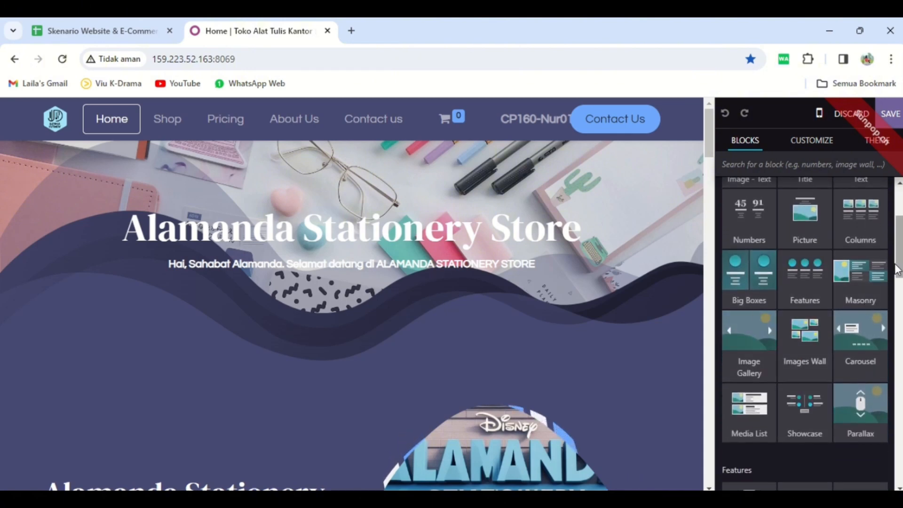
{"action": "left_click_drag", "start_coordinate": [710, 146], "coordinate": [716, 234]}
{"action": "scroll", "coordinate": [802, 258], "scroll_direction": "up", "scroll_amount": 3}
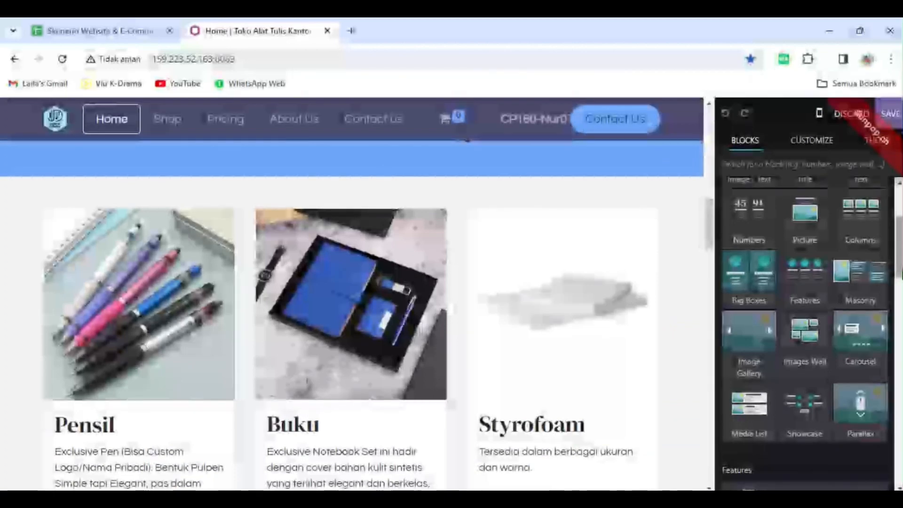
{"action": "left_click_drag", "start_coordinate": [760, 254], "coordinate": [417, 248]}
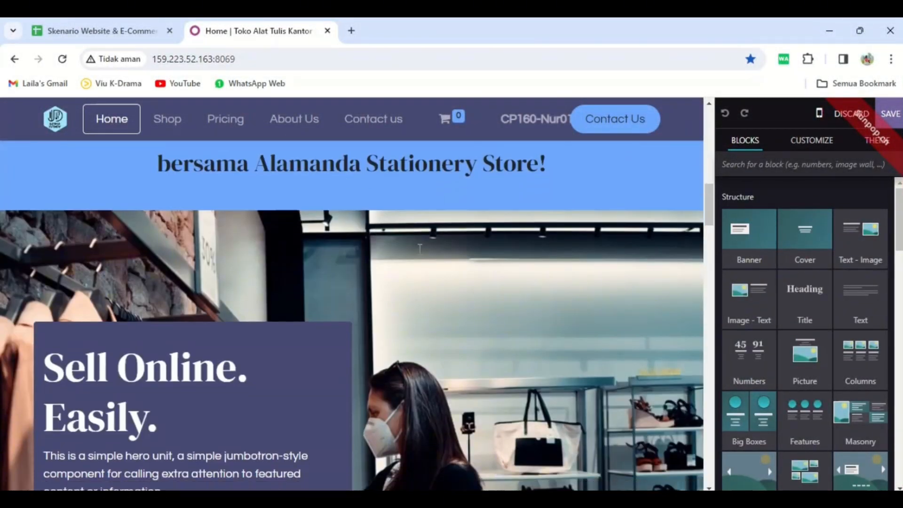
{"action": "left_click_drag", "start_coordinate": [710, 204], "coordinate": [723, 238]}
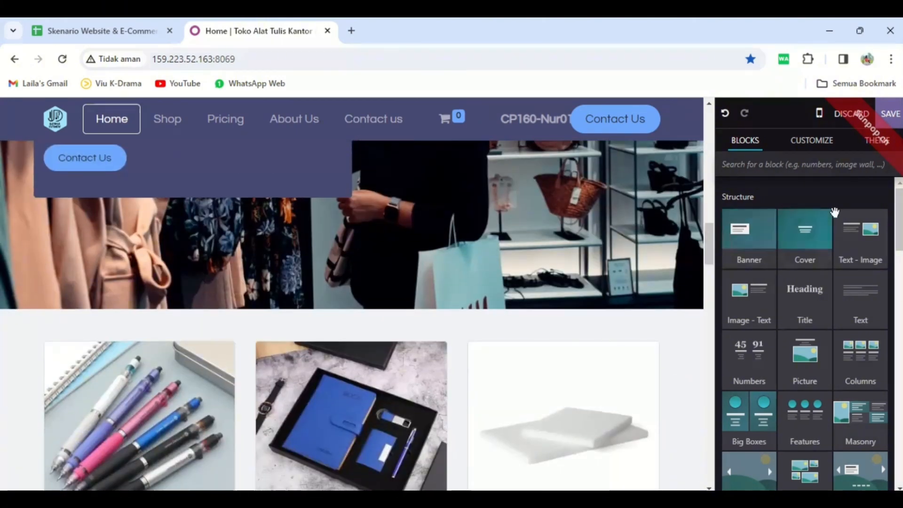
Insert a Text - Image block between the Banner block and the product columns, and replace its heading with "Alamanda".
{"action": "left_click_drag", "start_coordinate": [835, 210], "coordinate": [470, 315]}
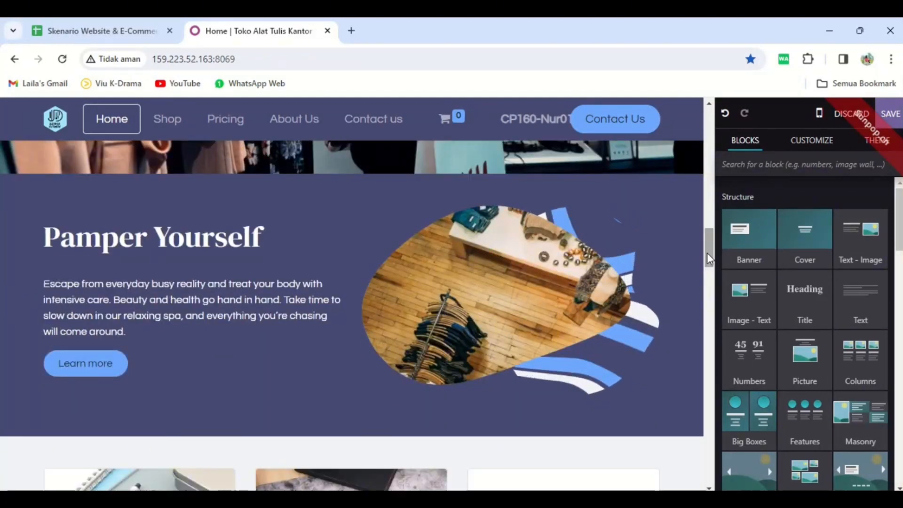
{"action": "mouse_move", "coordinate": [706, 253]}
{"action": "left_mouse_down"}
{"action": "mouse_move", "coordinate": [706, 226]}
{"action": "mouse_move", "coordinate": [711, 244]}
{"action": "left_mouse_up"}
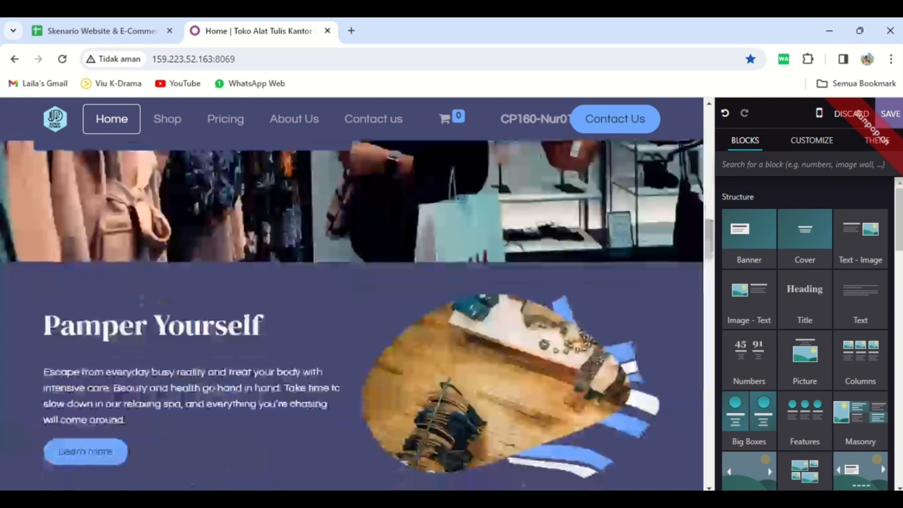
{"action": "triple_click", "coordinate": [278, 327]}
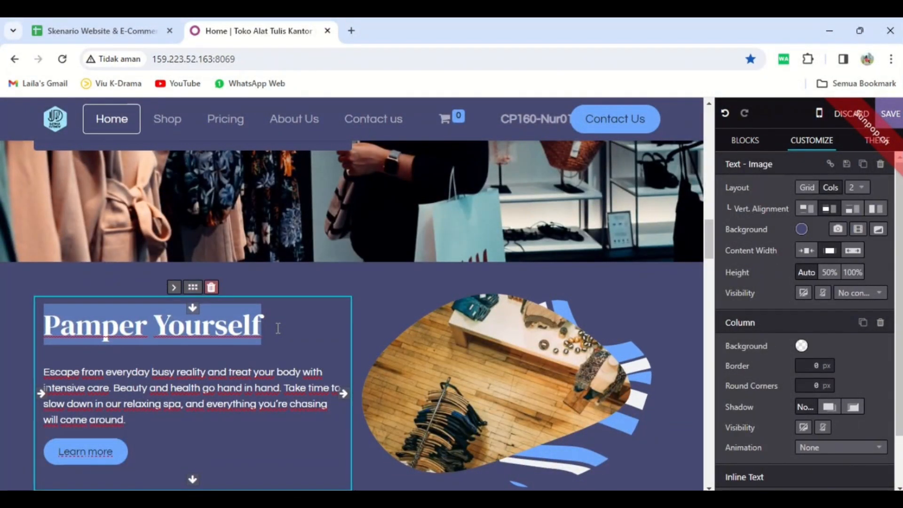
{"action": "type", "text": "A"}
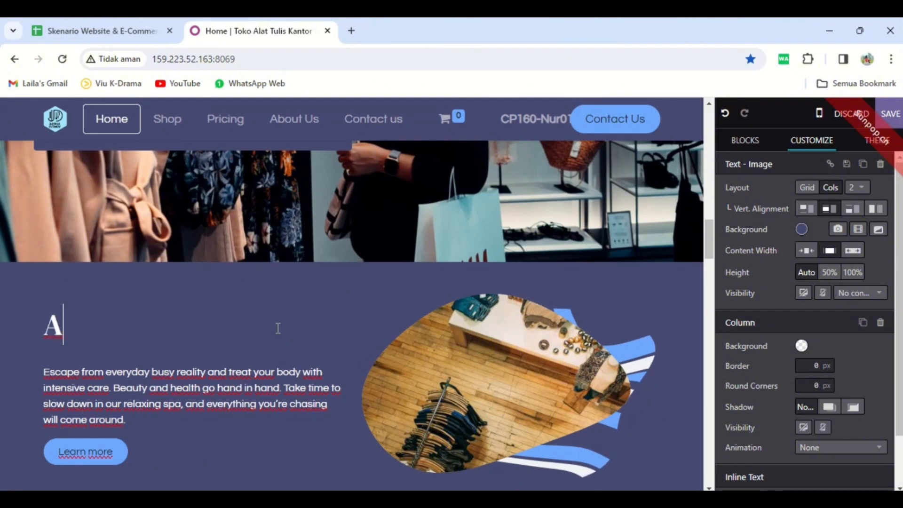
{"action": "type", "text": "laman"}
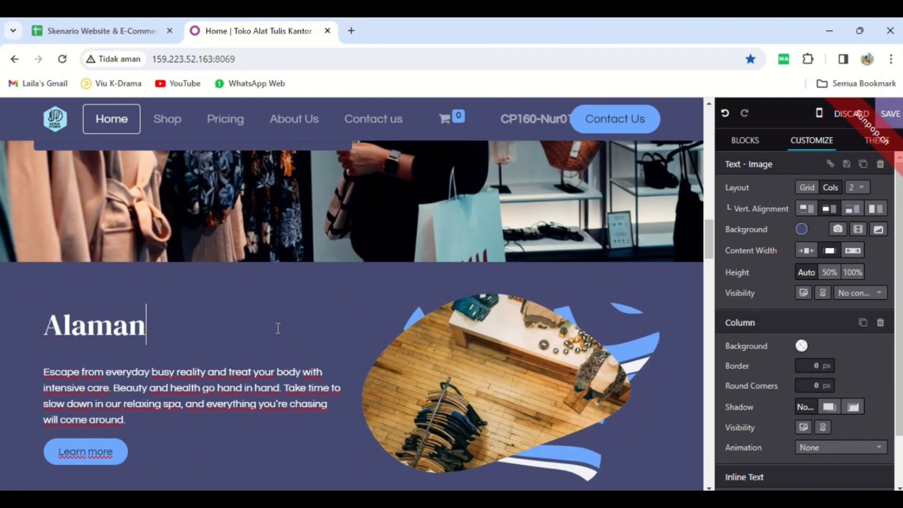
{"action": "type", "text": "da"}
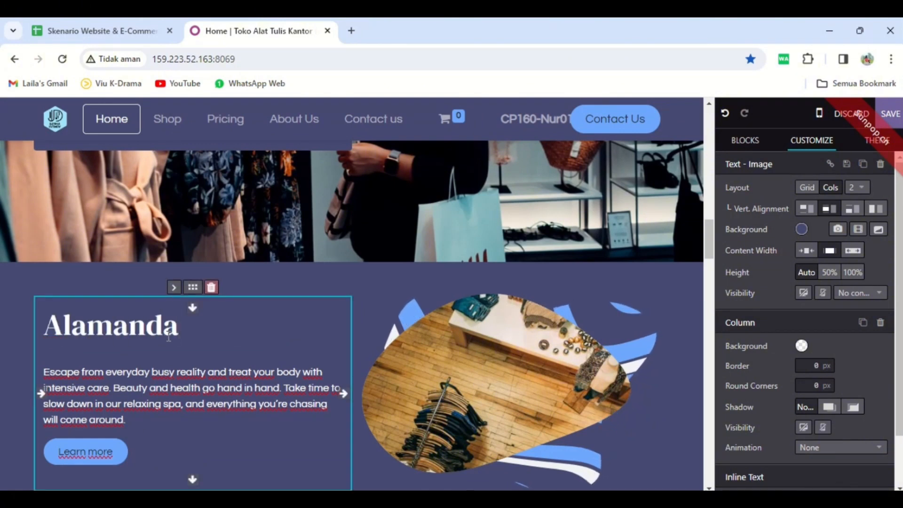
Change the font color of the "Alamanda" heading in the Text - Image block to light green.
{"action": "left_click_drag", "start_coordinate": [180, 337], "coordinate": [47, 325]}
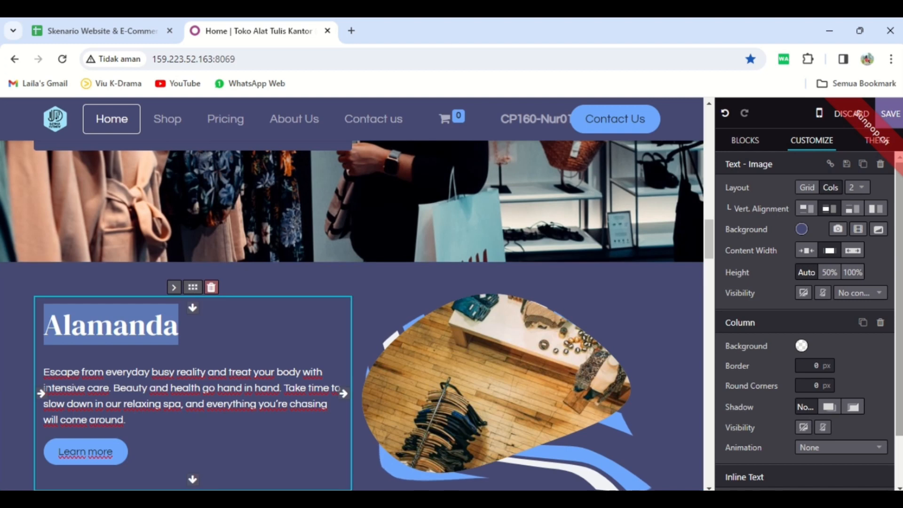
{"action": "scroll", "coordinate": [847, 353], "scroll_direction": "down", "scroll_amount": 1}
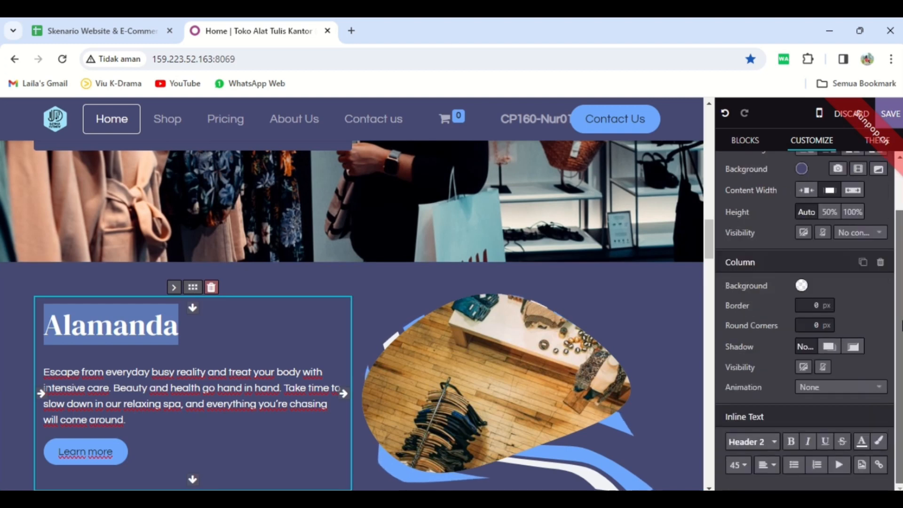
{"action": "left_click", "coordinate": [862, 441]}
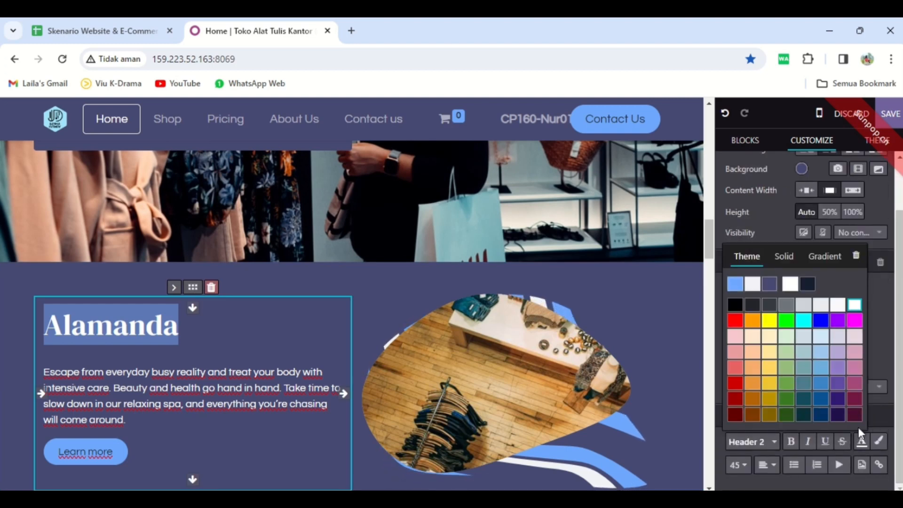
{"action": "left_click", "coordinate": [785, 368]}
{"action": "left_click", "coordinate": [446, 273]}
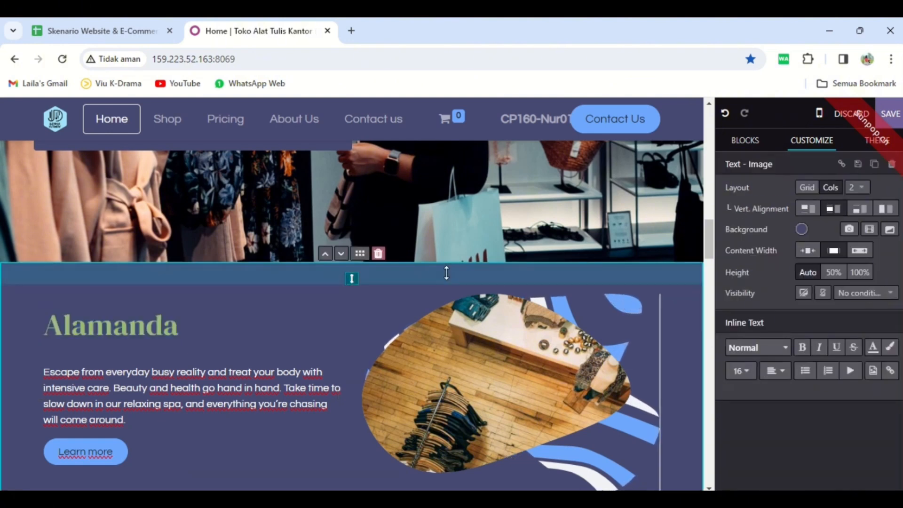
Replace the Text - Image block's picture with the Alamanda Stationery logo from the media library.
{"action": "double_click", "coordinate": [372, 318]}
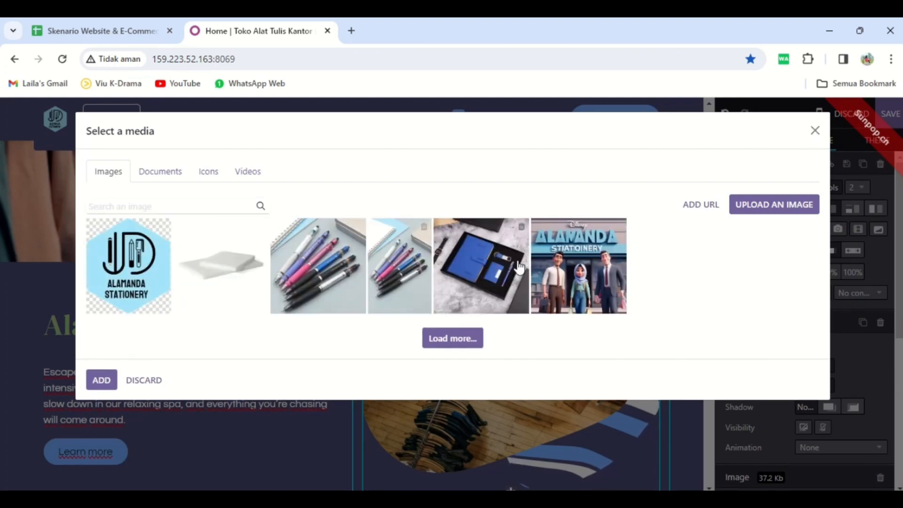
{"action": "left_click", "coordinate": [139, 281]}
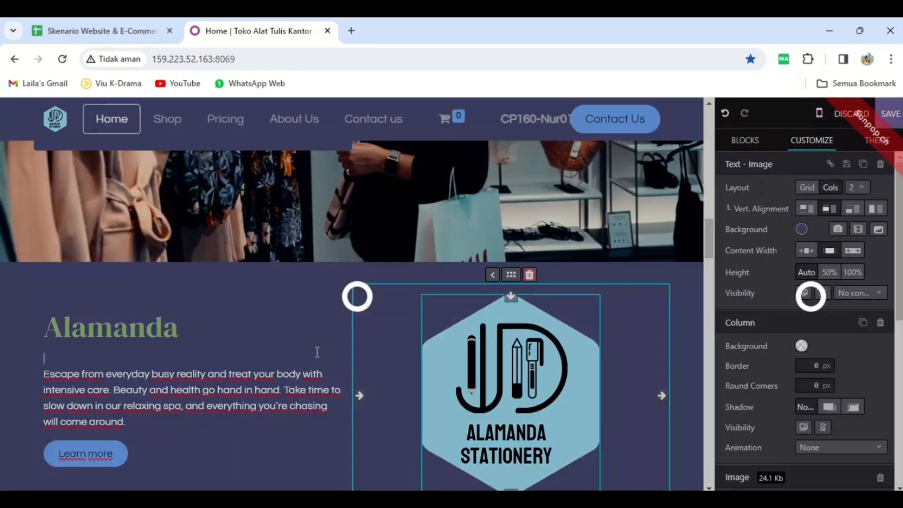
{"action": "triple_click", "coordinate": [317, 352]}
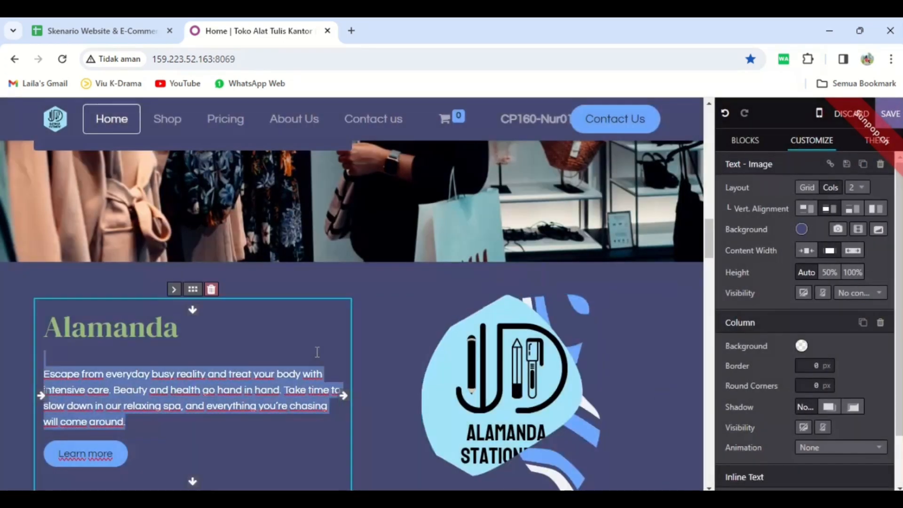
Delete the Text - Image block and the "Sell Online. Easily." Banner block above the product columns.
{"action": "left_click", "coordinate": [378, 270]}
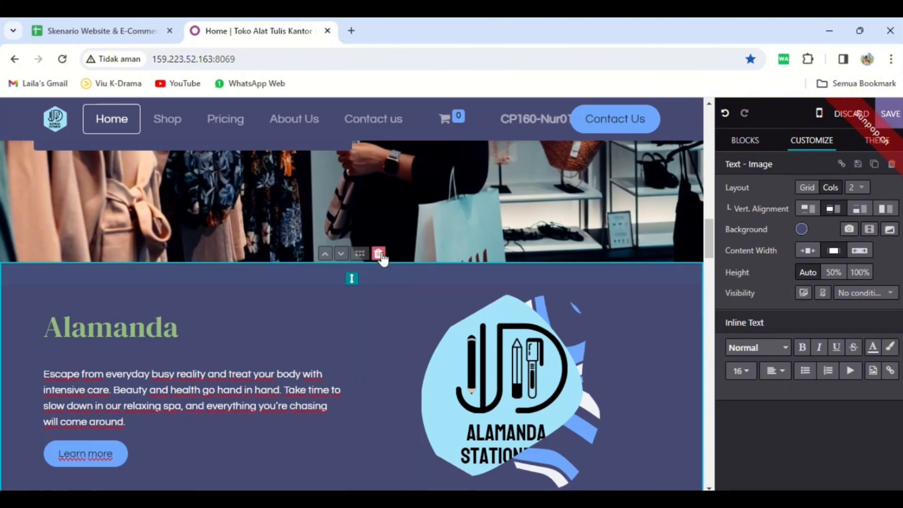
{"action": "left_click", "coordinate": [378, 253]}
{"action": "left_click_drag", "start_coordinate": [712, 257], "coordinate": [703, 217]}
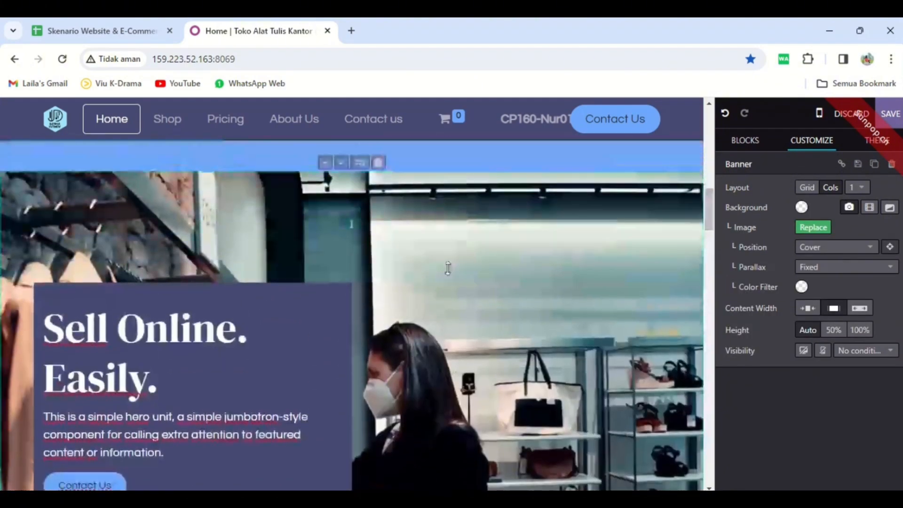
{"action": "left_click", "coordinate": [378, 163]}
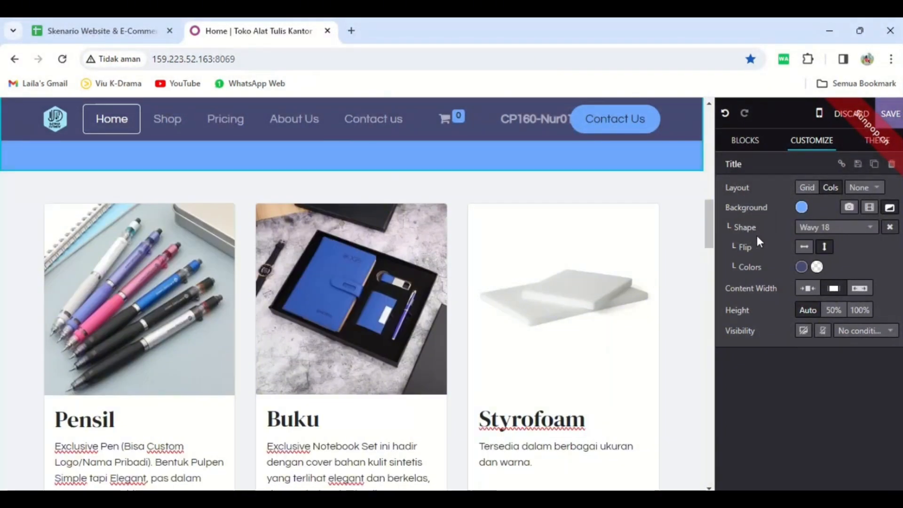
Insert an Images Wall block between the blue title section and the product columns.
{"action": "left_click", "coordinate": [751, 141]}
{"action": "scroll", "coordinate": [884, 271], "scroll_direction": "down", "scroll_amount": 2}
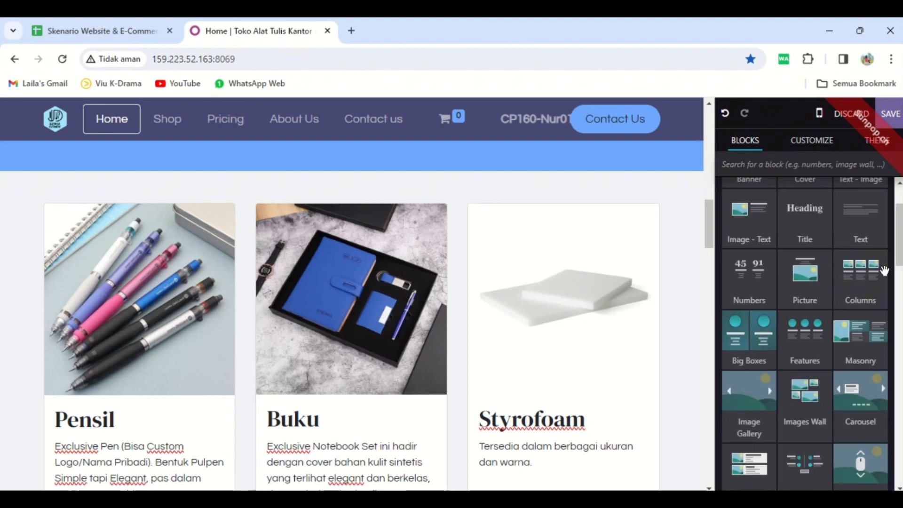
{"action": "mouse_move", "coordinate": [878, 277]}
{"action": "left_mouse_down"}
{"action": "mouse_move", "coordinate": [604, 178]}
{"action": "mouse_move", "coordinate": [530, 217]}
{"action": "mouse_move", "coordinate": [517, 198]}
{"action": "mouse_move", "coordinate": [823, 250]}
{"action": "mouse_move", "coordinate": [872, 270]}
{"action": "left_mouse_up"}
{"action": "left_click_drag", "start_coordinate": [595, 240], "coordinate": [502, 207]}
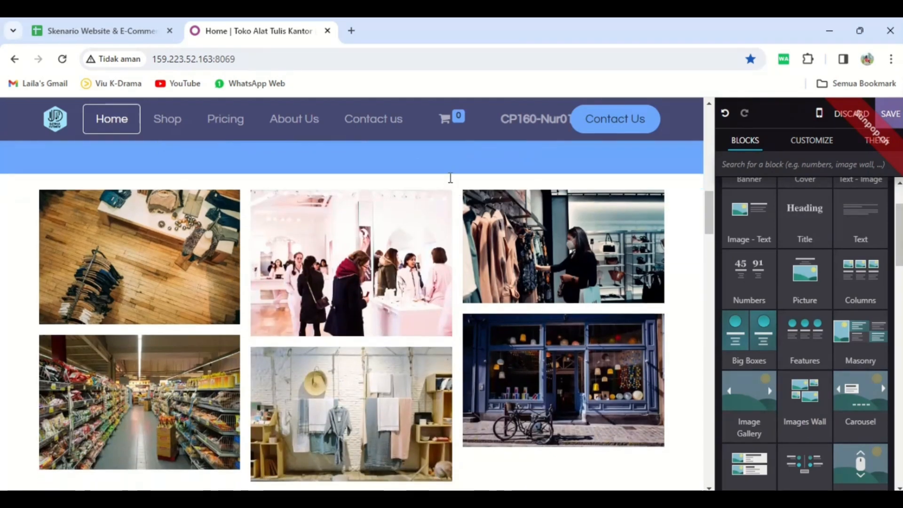
Open the media selection for an Images Wall picture, dismiss it without choosing an image, and delete the Images Wall block.
{"action": "double_click", "coordinate": [368, 236]}
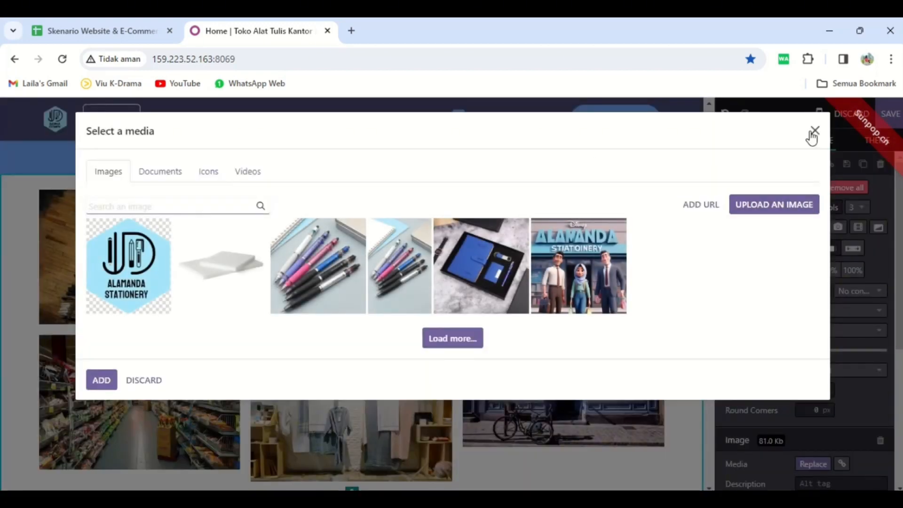
{"action": "left_click", "coordinate": [816, 132]}
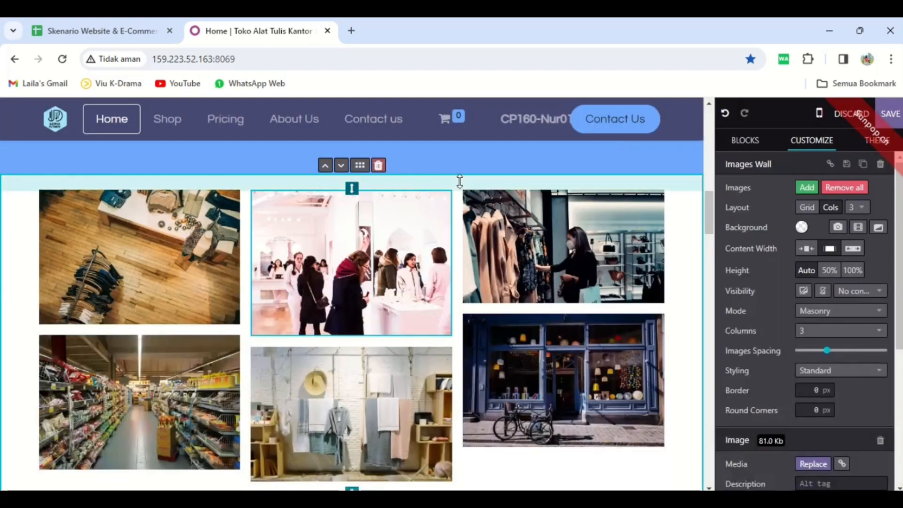
{"action": "left_click", "coordinate": [379, 165]}
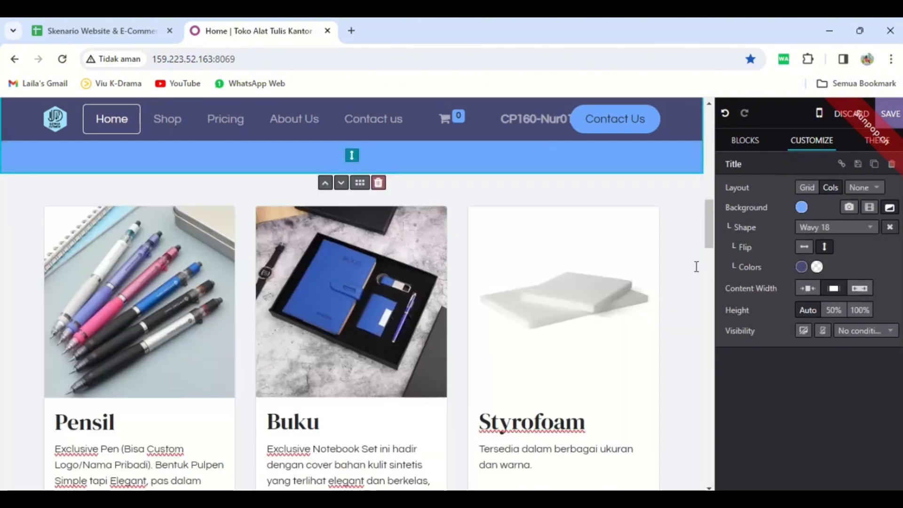
Insert an Items block between the Alamanda Stationery introduction section and the blue wavy title section.
{"action": "left_click", "coordinate": [757, 142]}
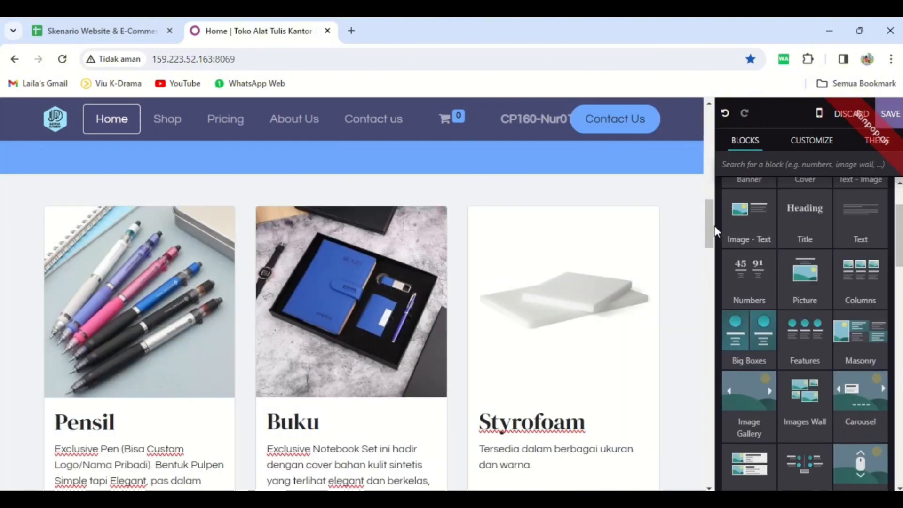
{"action": "left_click_drag", "start_coordinate": [714, 227], "coordinate": [721, 169]}
{"action": "left_click", "coordinate": [248, 221]}
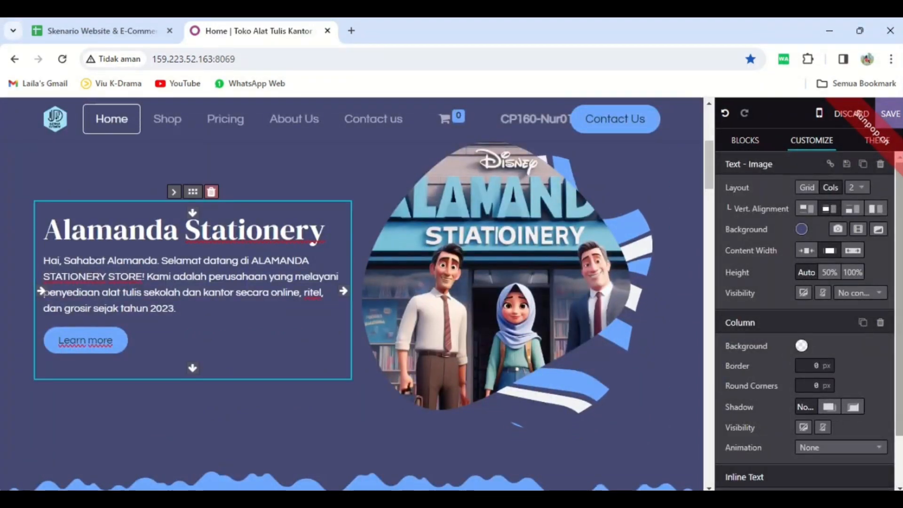
{"action": "scroll", "coordinate": [836, 423], "scroll_direction": "down", "scroll_amount": 1}
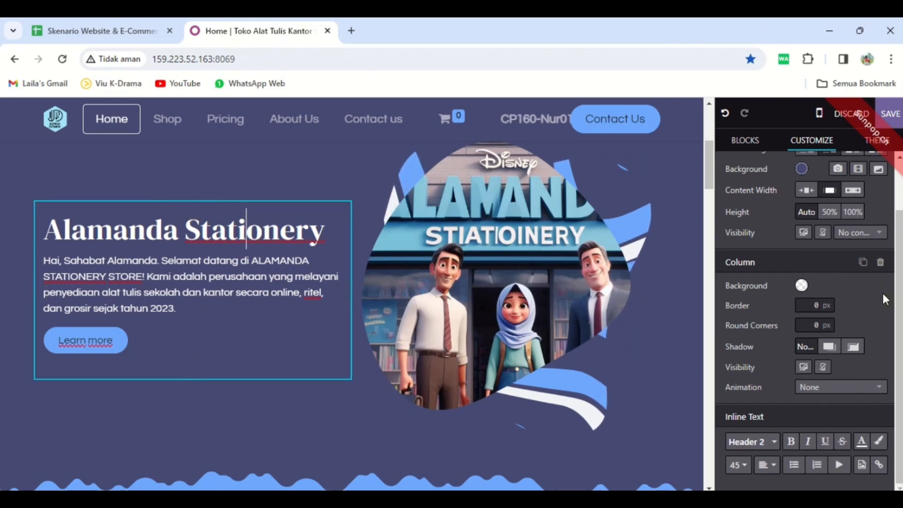
{"action": "left_click", "coordinate": [750, 144]}
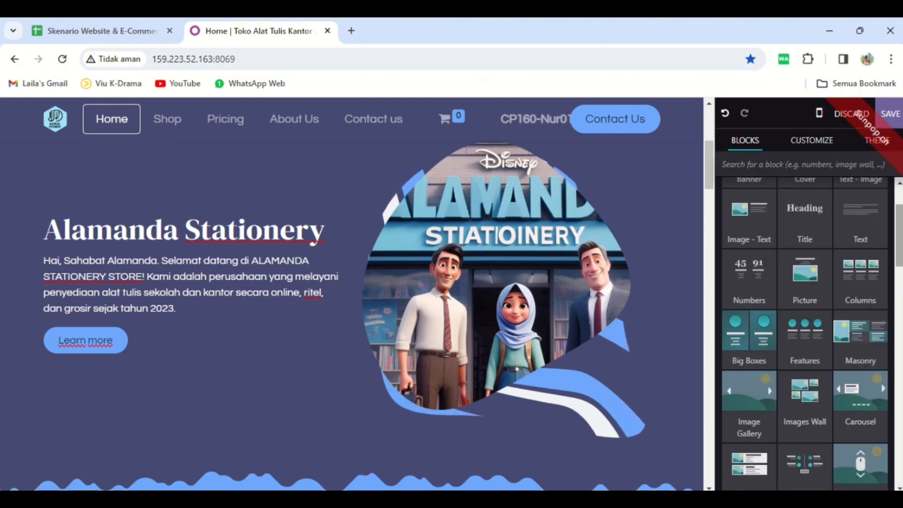
{"action": "scroll", "coordinate": [875, 249], "scroll_direction": "down", "scroll_amount": 6}
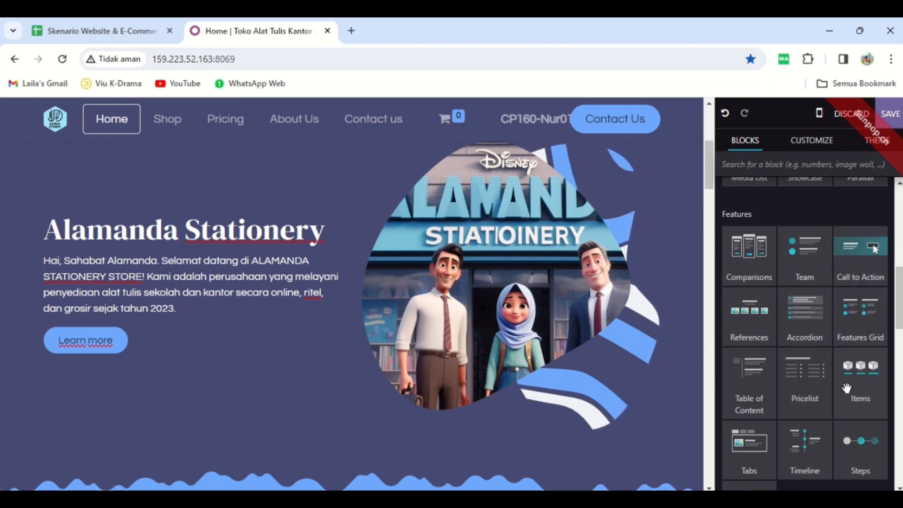
{"action": "left_click_drag", "start_coordinate": [866, 385], "coordinate": [398, 373]}
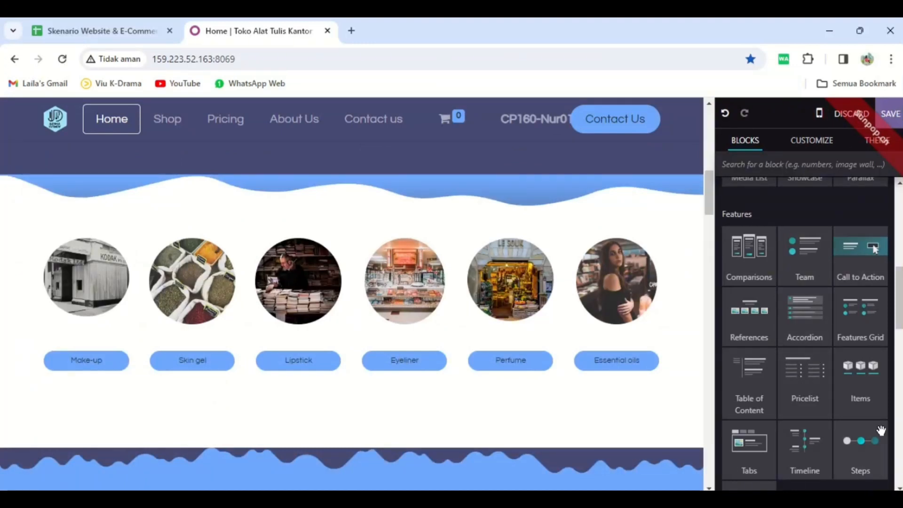
Insert a Quotes block between the Items block's round category pictures and the blue wavy title section.
{"action": "scroll", "coordinate": [804, 329], "scroll_direction": "down", "scroll_amount": 2}
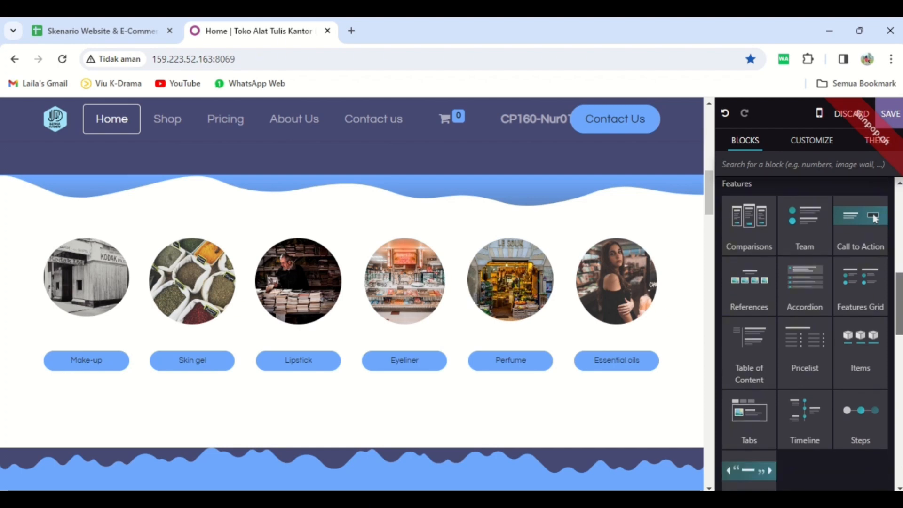
{"action": "scroll", "coordinate": [875, 182], "scroll_direction": "up", "scroll_amount": 1}
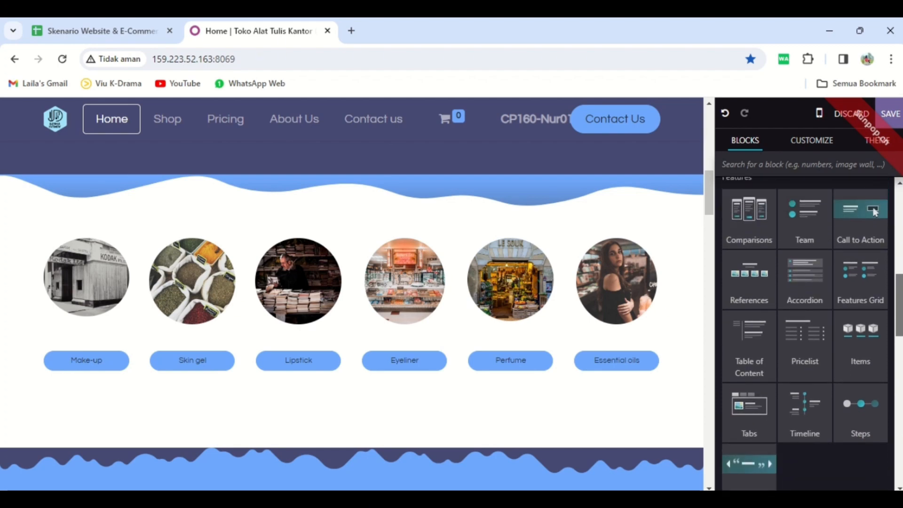
{"action": "scroll", "coordinate": [874, 188], "scroll_direction": "down", "scroll_amount": 1}
{"action": "left_click_drag", "start_coordinate": [765, 441], "coordinate": [452, 382]}
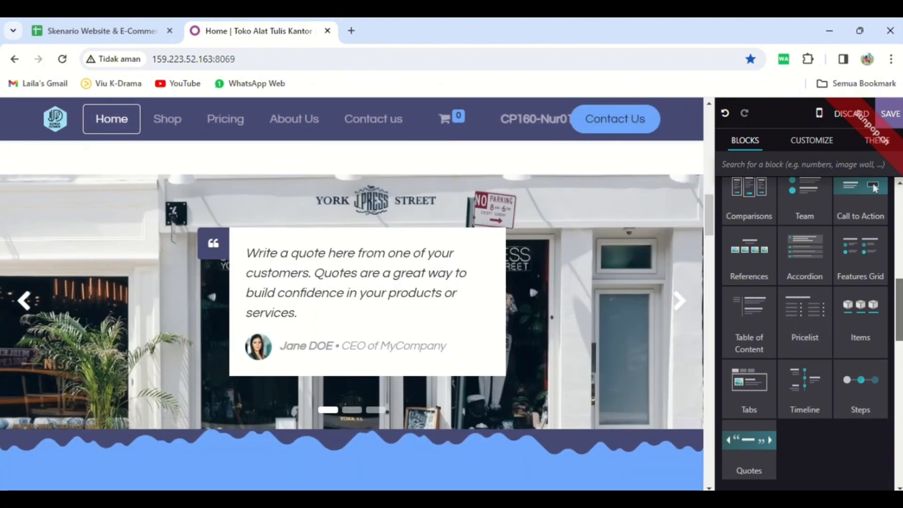
Insert a Products block above the Special Offer section and a Form block directly above the page footer.
{"action": "scroll", "coordinate": [875, 188], "scroll_direction": "down", "scroll_amount": 5}
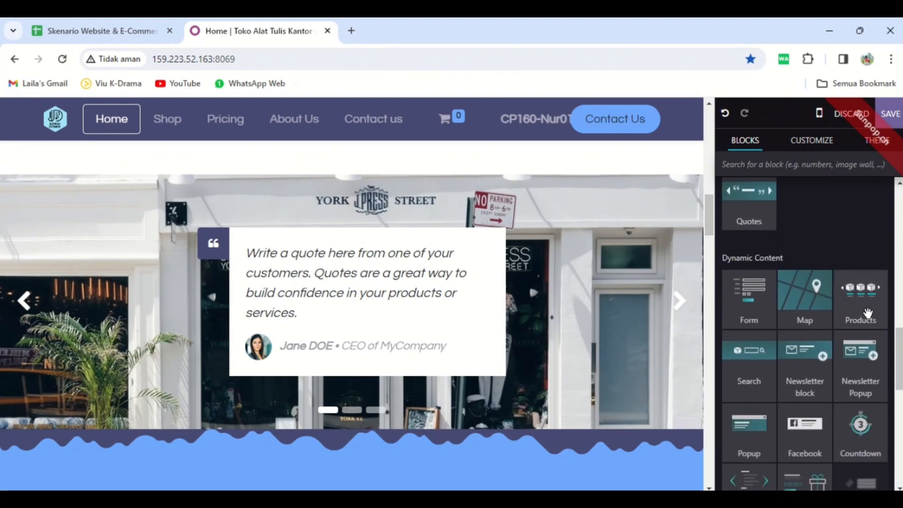
{"action": "left_click_drag", "start_coordinate": [868, 313], "coordinate": [401, 423]}
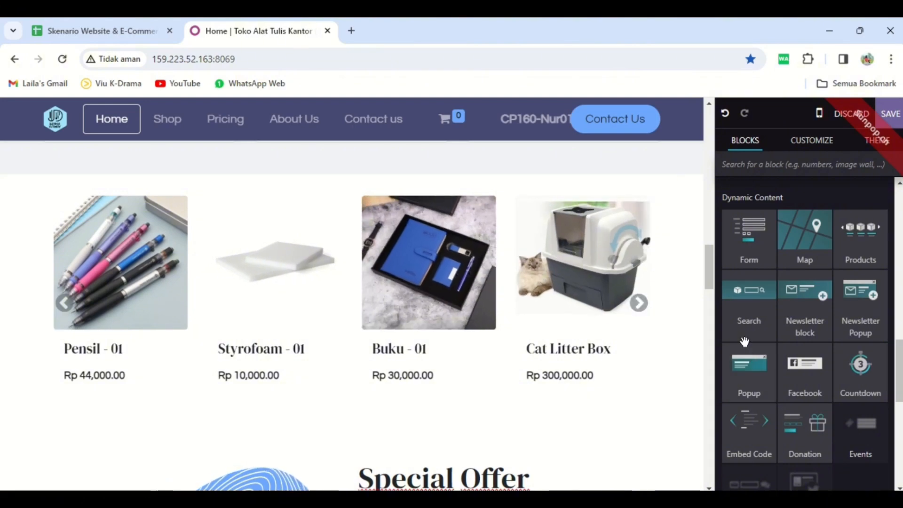
{"action": "left_click_drag", "start_coordinate": [709, 272], "coordinate": [716, 458]}
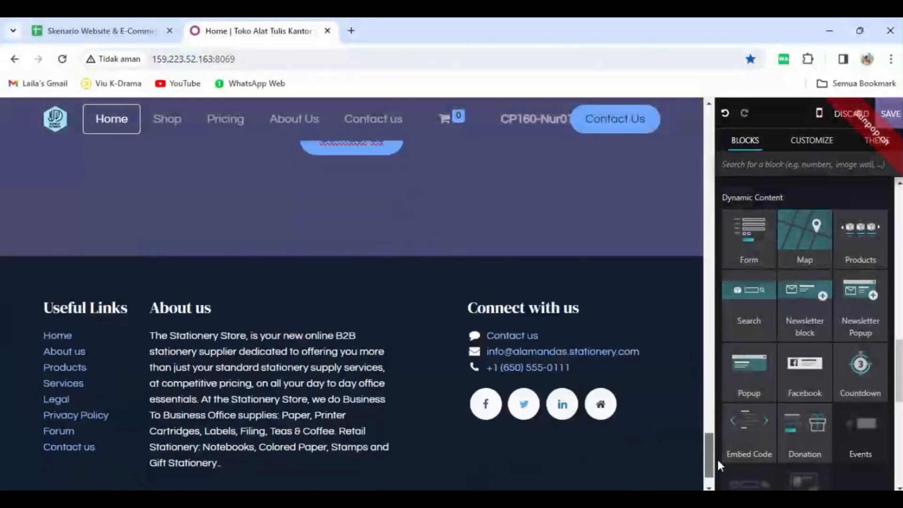
{"action": "left_click_drag", "start_coordinate": [718, 234], "coordinate": [590, 252]}
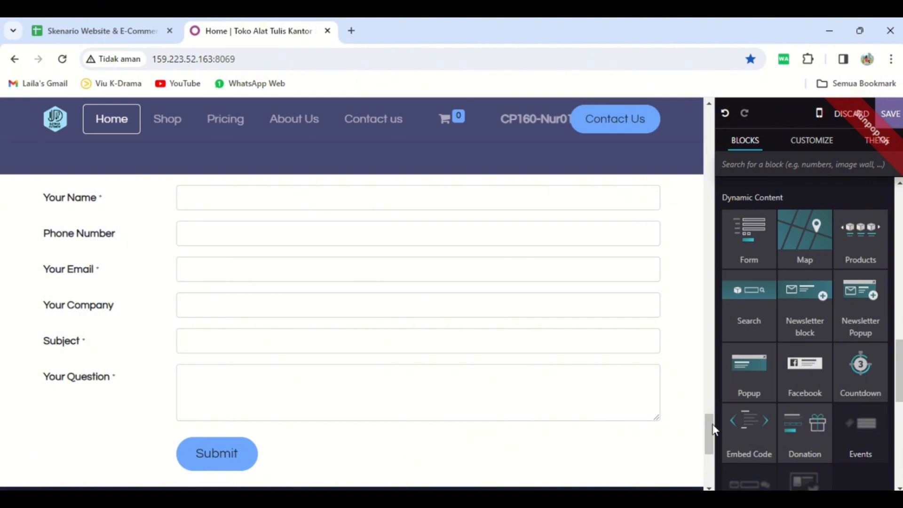
{"action": "scroll", "coordinate": [712, 430], "scroll_direction": "down", "scroll_amount": 3}
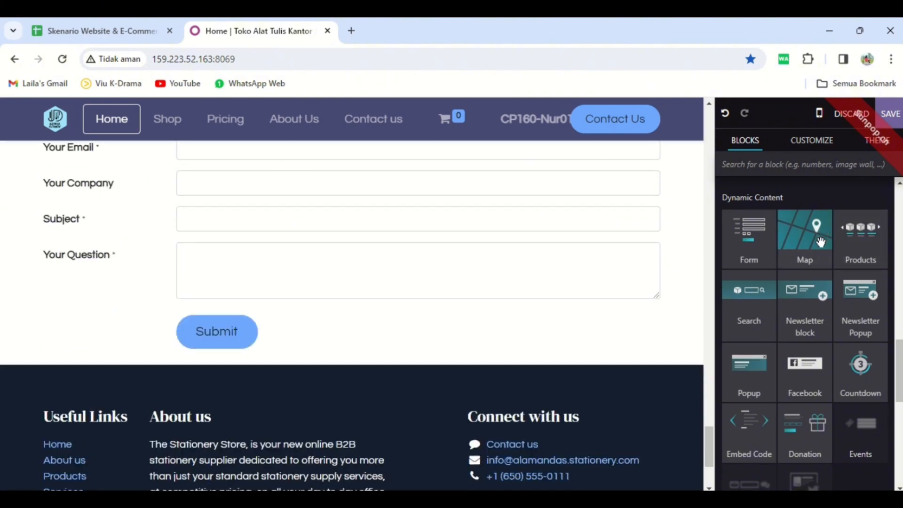
Insert a Map block between the Form block and the page footer, and a Blockquote below the footer's About us text.
{"action": "left_click_drag", "start_coordinate": [821, 242], "coordinate": [560, 359]}
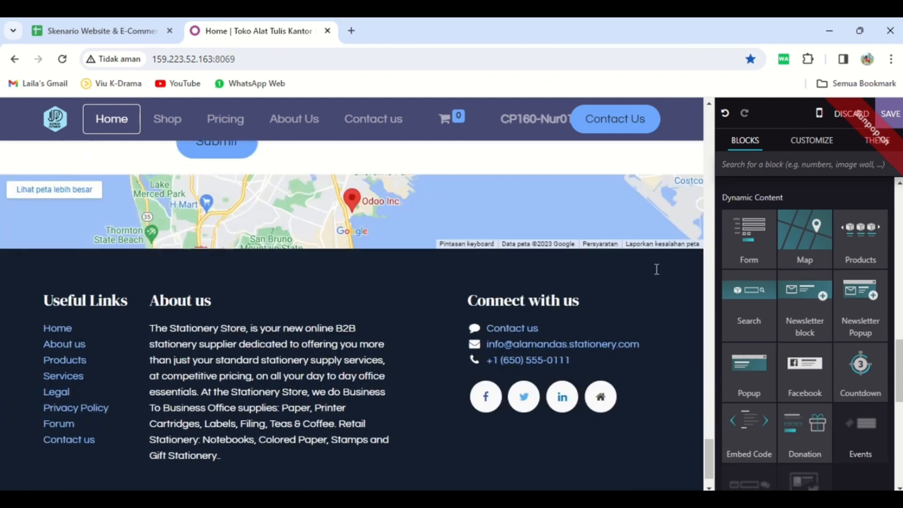
{"action": "scroll", "coordinate": [899, 374], "scroll_direction": "down", "scroll_amount": 5}
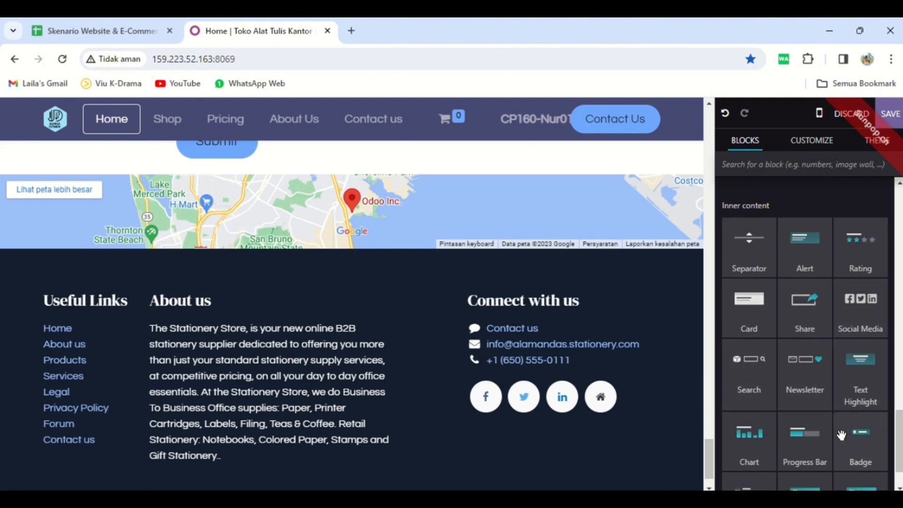
{"action": "scroll", "coordinate": [805, 329], "scroll_direction": "down", "scroll_amount": 1}
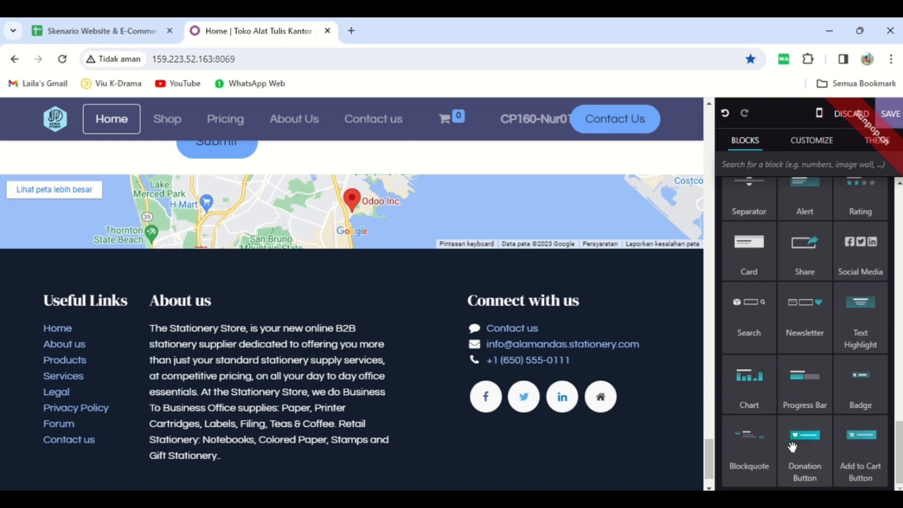
{"action": "left_click_drag", "start_coordinate": [714, 398], "coordinate": [332, 439]}
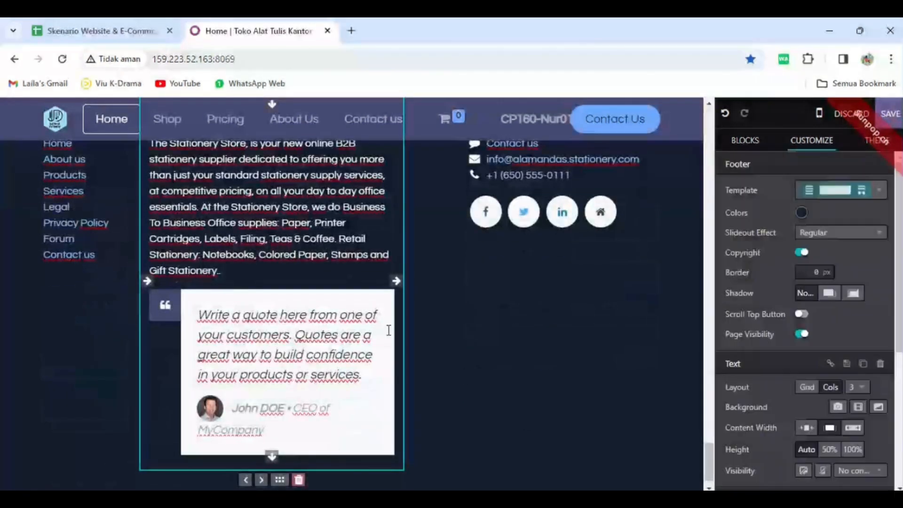
Replace the footer blockquote's quotation mark icon with the blank document icon and delete the blockquote.
{"action": "double_click", "coordinate": [173, 311]}
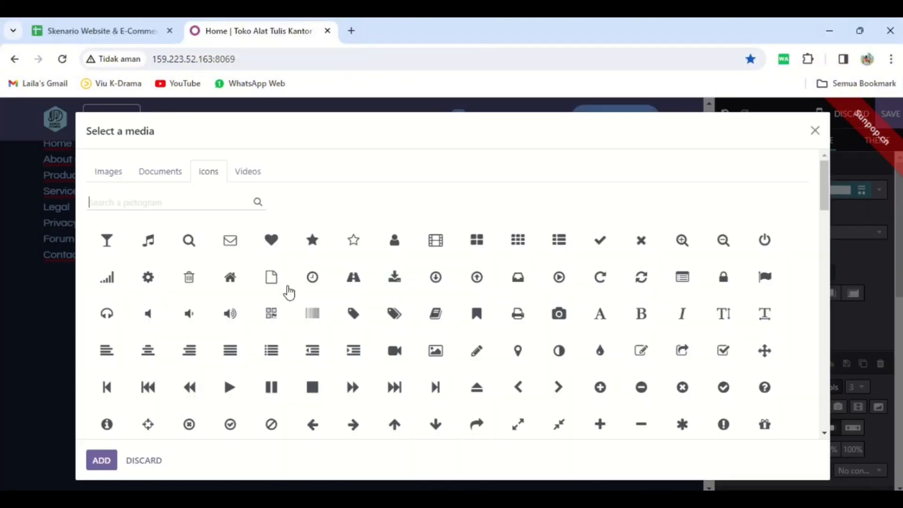
{"action": "left_click", "coordinate": [815, 131]}
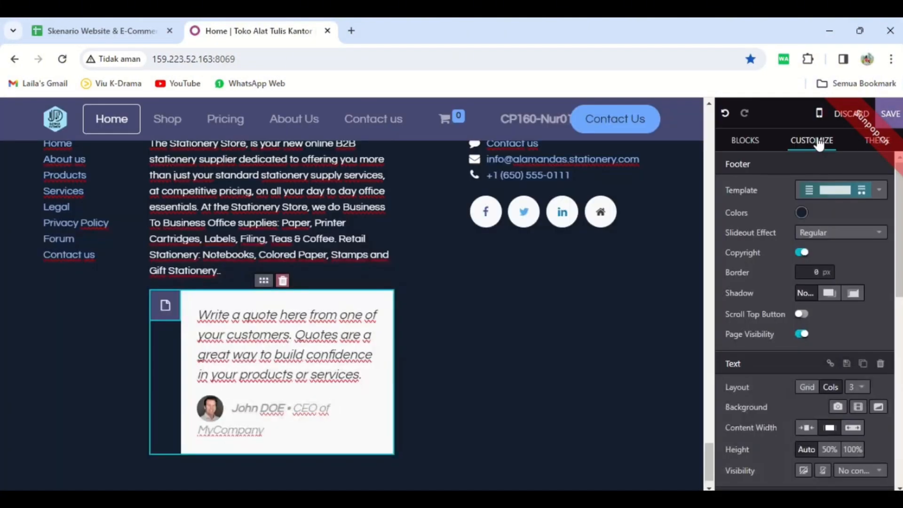
{"action": "left_click", "coordinate": [282, 282]}
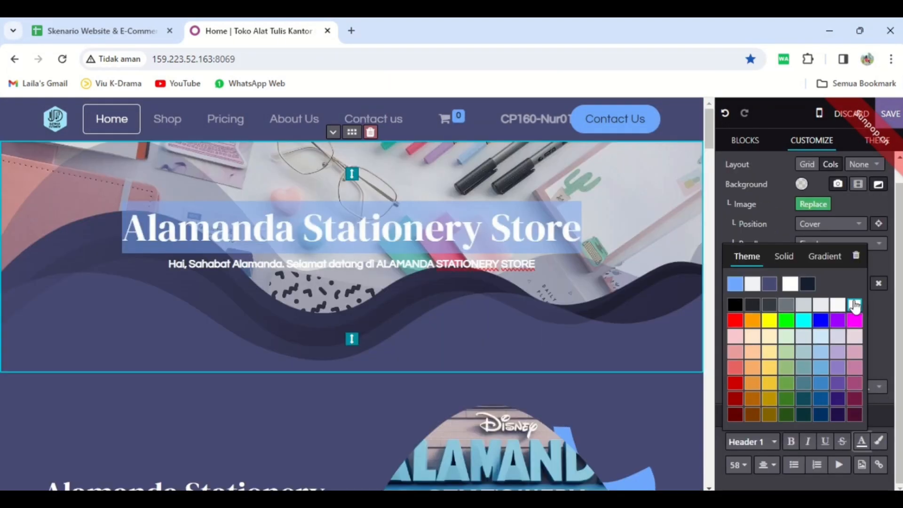
Apply white to the text of the Alamanda Stationery Store heading in the home page cover.
{"action": "left_click", "coordinate": [854, 305]}
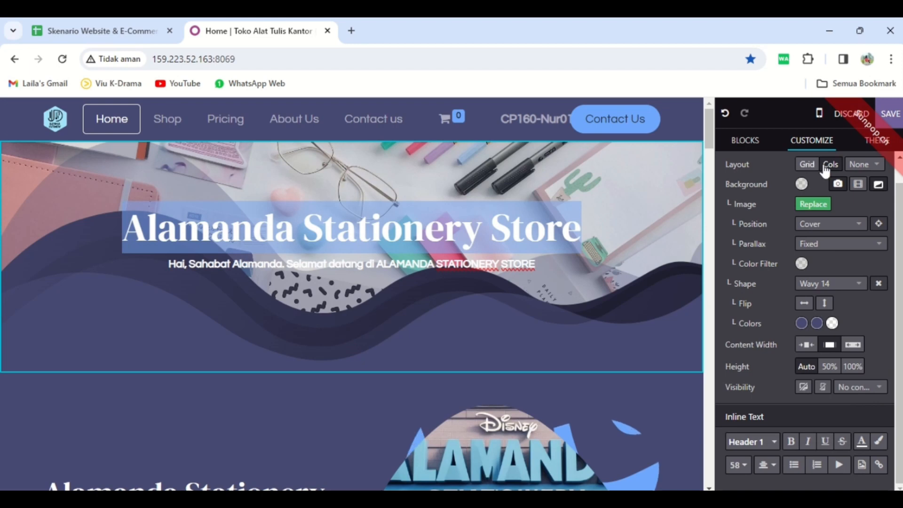
{"action": "left_click", "coordinate": [876, 143]}
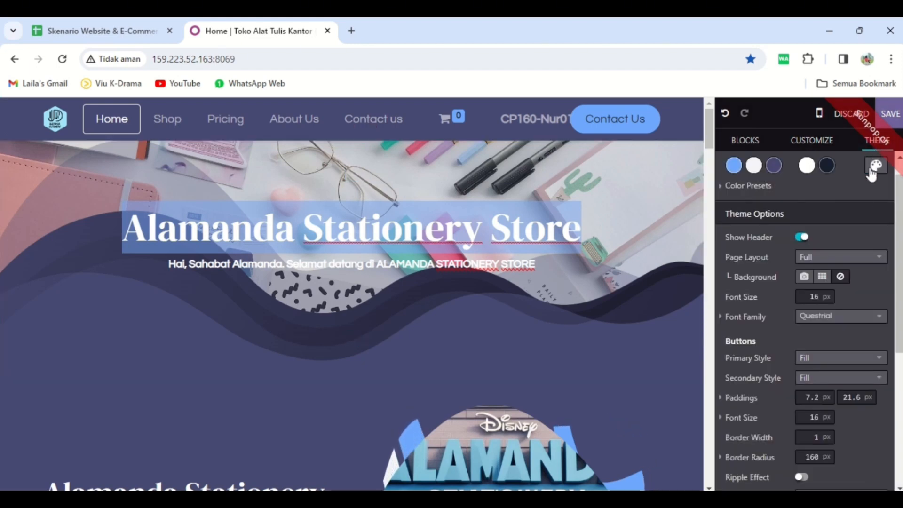
{"action": "left_click", "coordinate": [630, 337]}
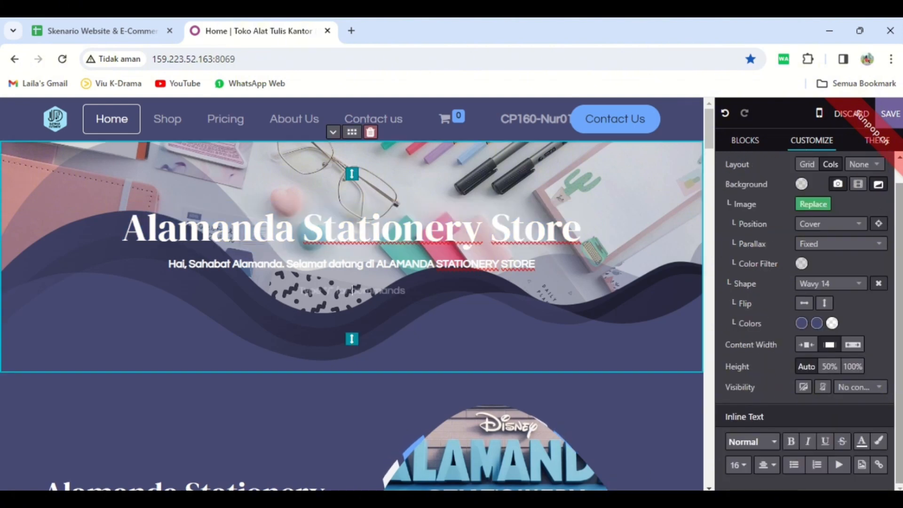
Start switching the website theme and accept saving the changes and leaving the editor.
{"action": "left_click", "coordinate": [870, 142]}
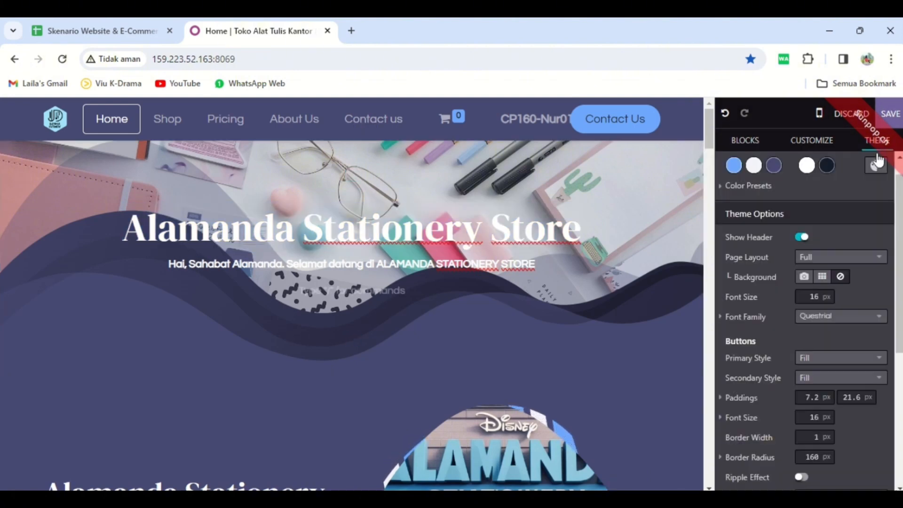
{"action": "scroll", "coordinate": [870, 376], "scroll_direction": "down", "scroll_amount": 5}
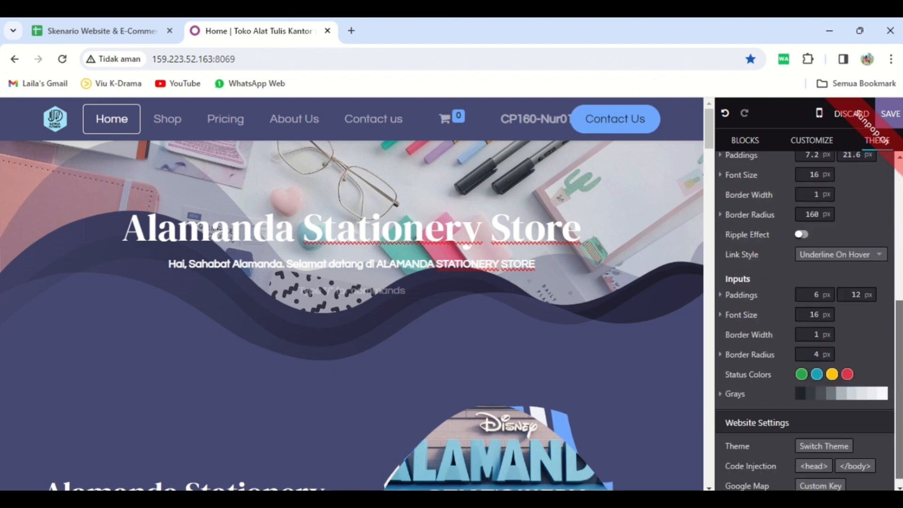
{"action": "left_click", "coordinate": [828, 438]}
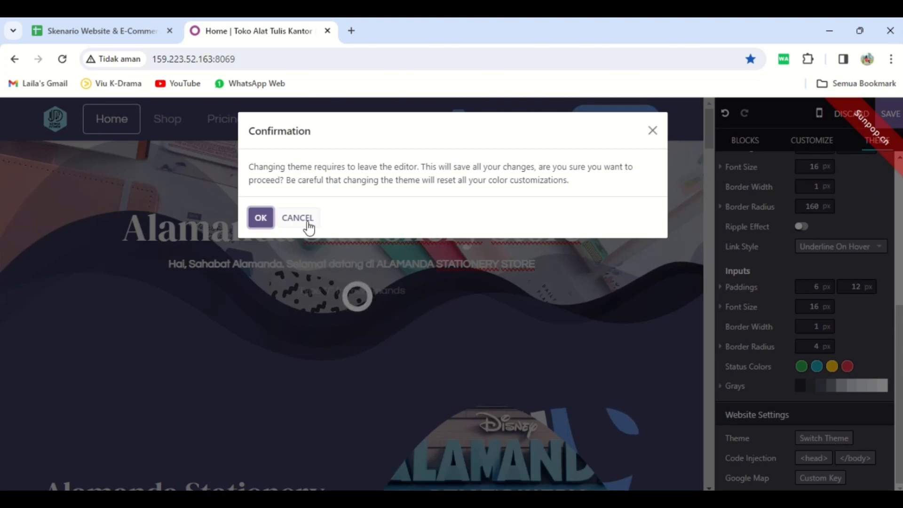
{"action": "left_click", "coordinate": [261, 217]}
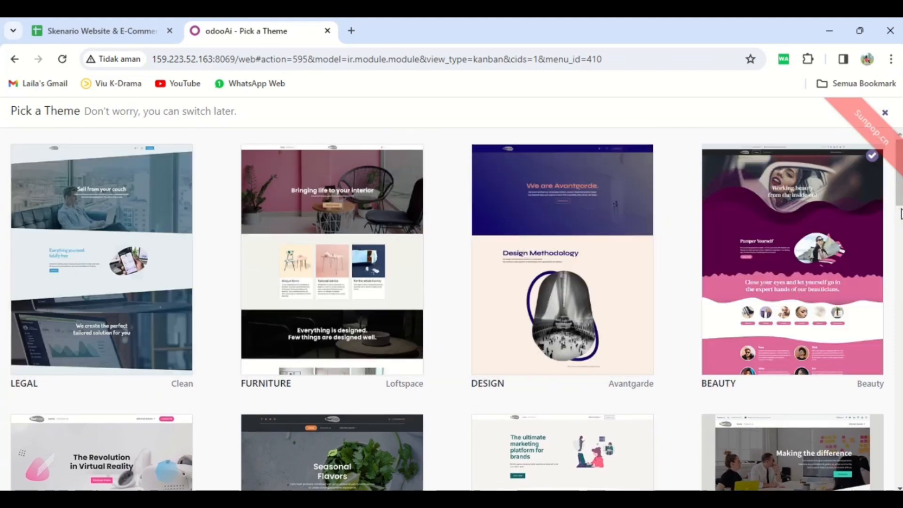
Browse the available website themes and open the live preview of the Bookstore library theme.
{"action": "scroll", "coordinate": [900, 203], "scroll_direction": "down", "scroll_amount": 5}
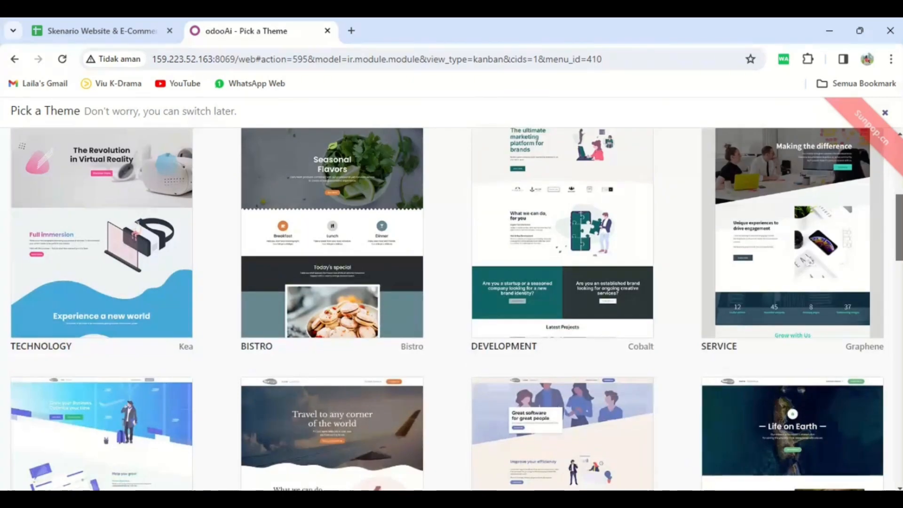
{"action": "scroll", "coordinate": [900, 226], "scroll_direction": "down", "scroll_amount": 5}
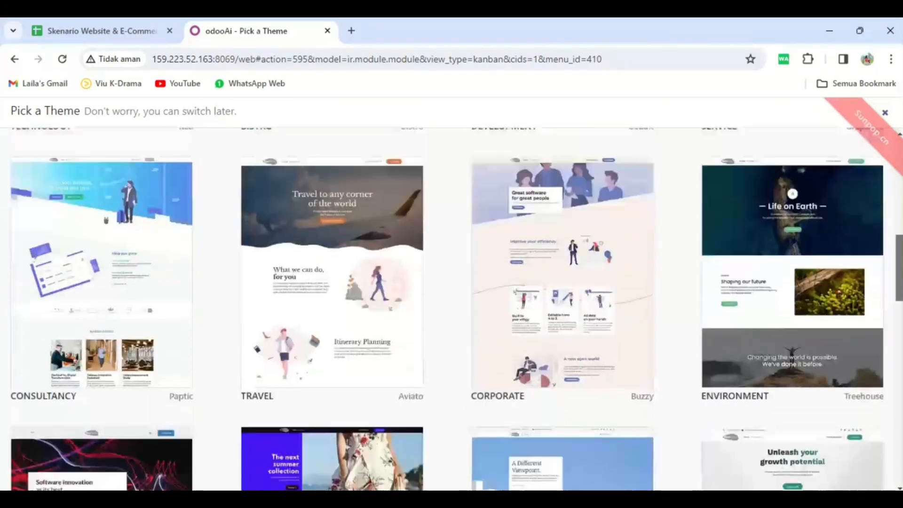
{"action": "scroll", "coordinate": [900, 282], "scroll_direction": "down", "scroll_amount": 6}
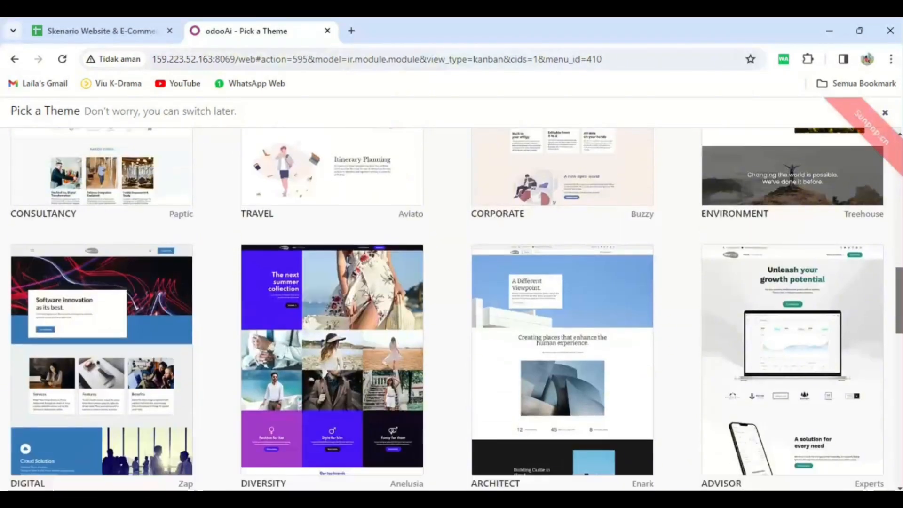
{"action": "scroll", "coordinate": [893, 338], "scroll_direction": "down", "scroll_amount": 2}
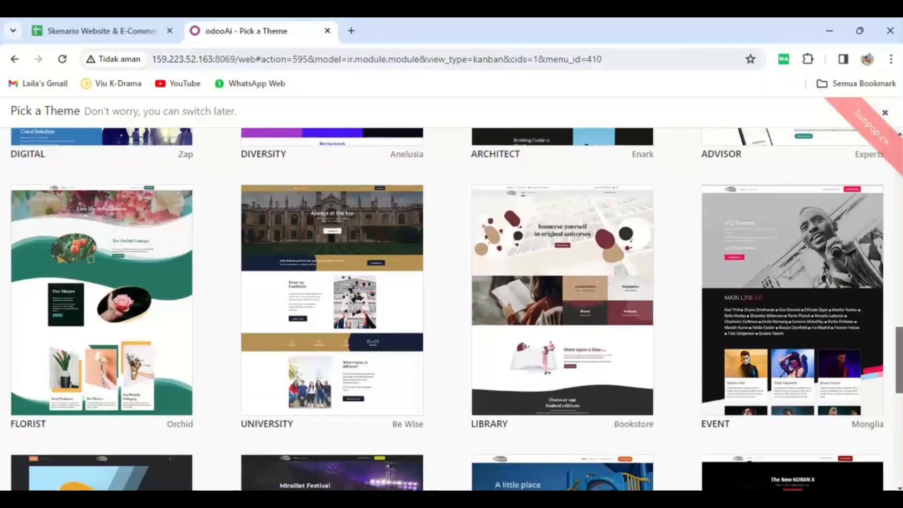
{"action": "mouse_move", "coordinate": [518, 328]}
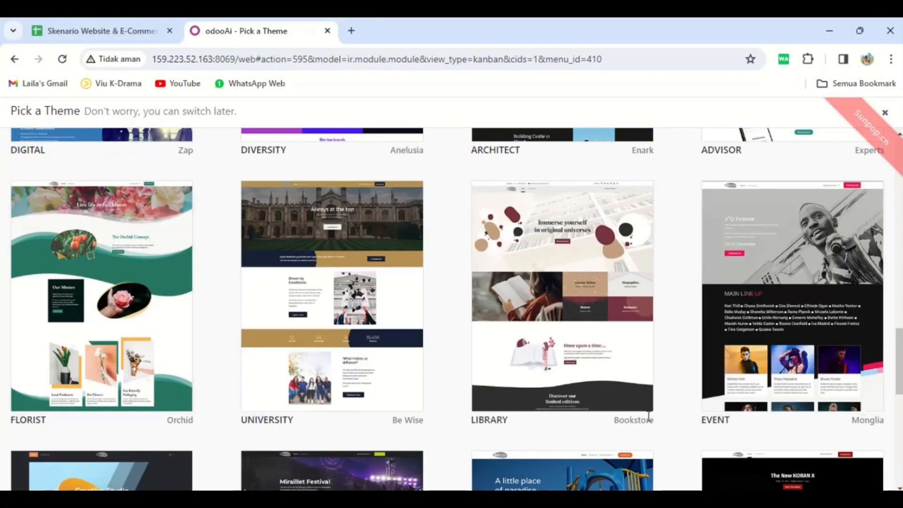
{"action": "mouse_move", "coordinate": [590, 325]}
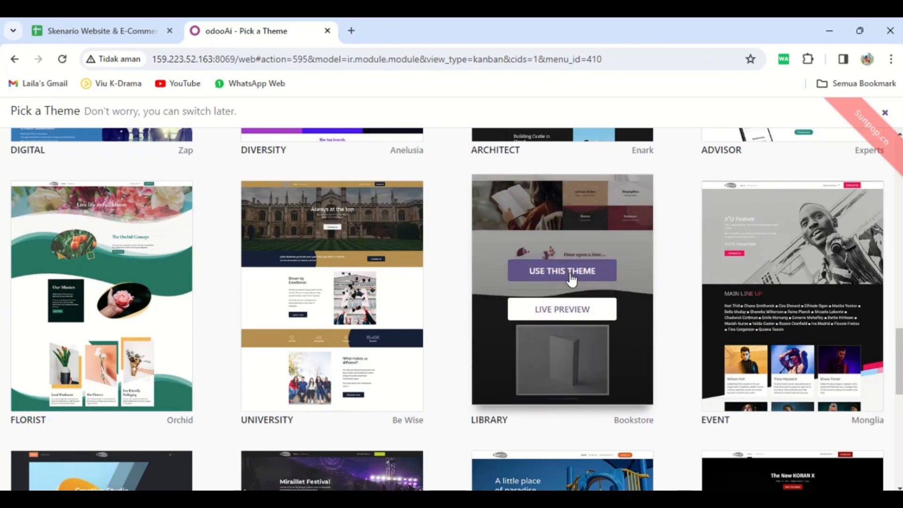
{"action": "left_click", "coordinate": [577, 314]}
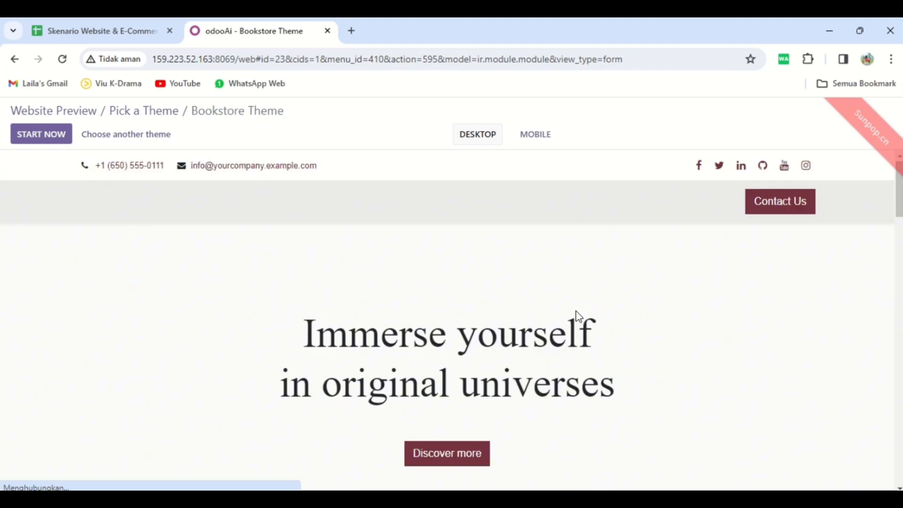
Examine the Bookstore theme's sample page sections and return to the website preview without applying the theme.
{"action": "scroll", "coordinate": [576, 310], "scroll_direction": "down", "scroll_amount": 4}
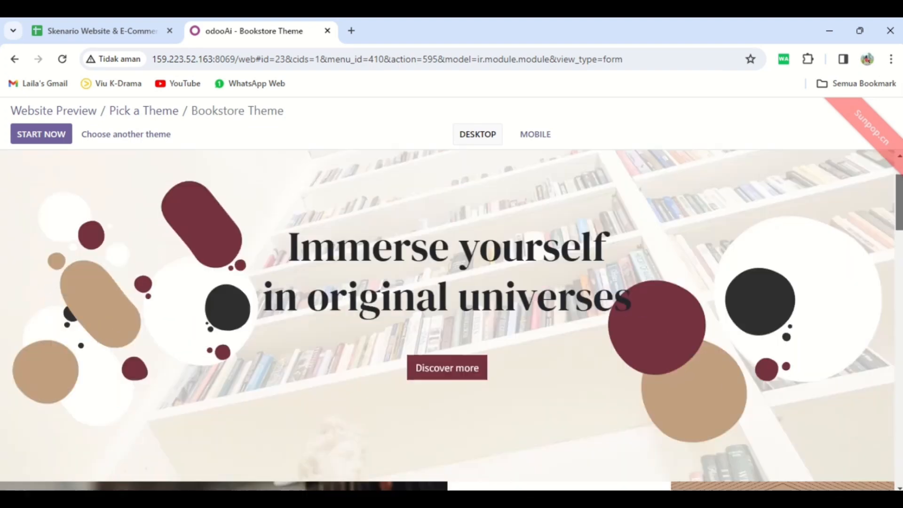
{"action": "scroll", "coordinate": [451, 319], "scroll_direction": "down", "scroll_amount": 10}
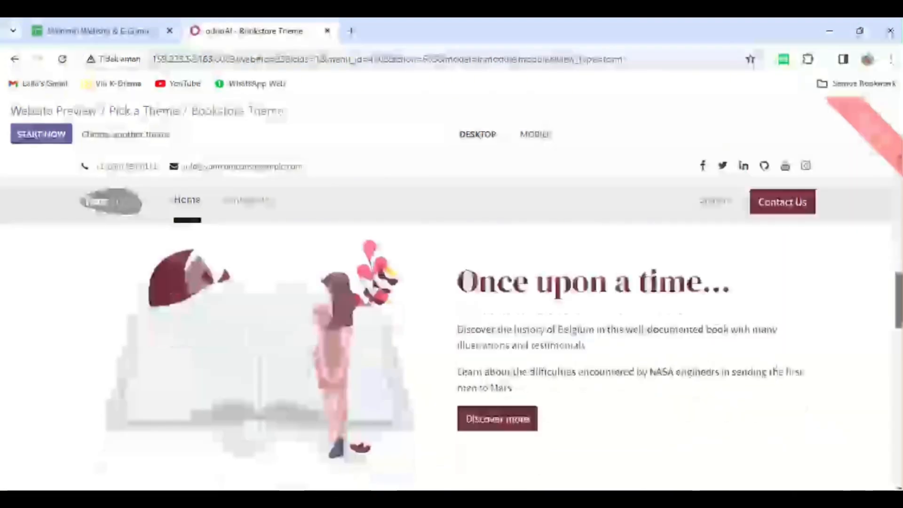
{"action": "scroll", "coordinate": [451, 356], "scroll_direction": "down", "scroll_amount": 10}
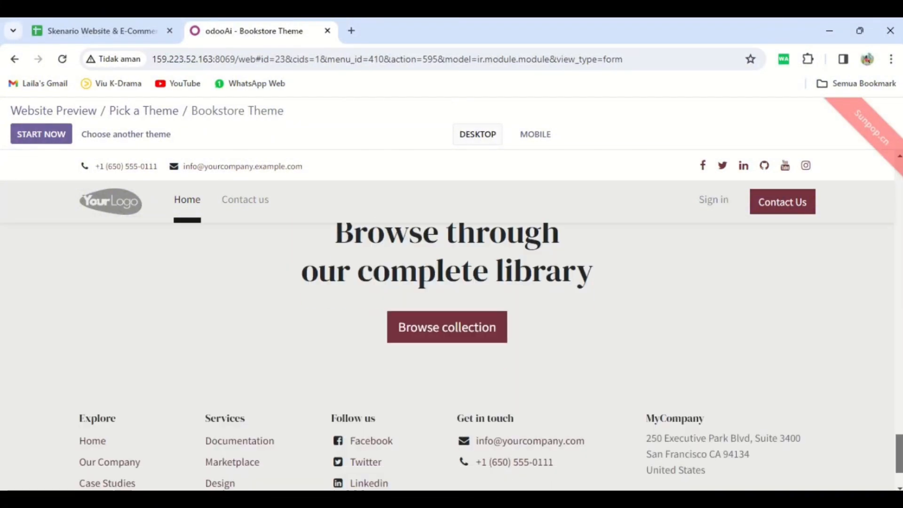
{"action": "left_click_drag", "start_coordinate": [899, 454], "coordinate": [891, 240]}
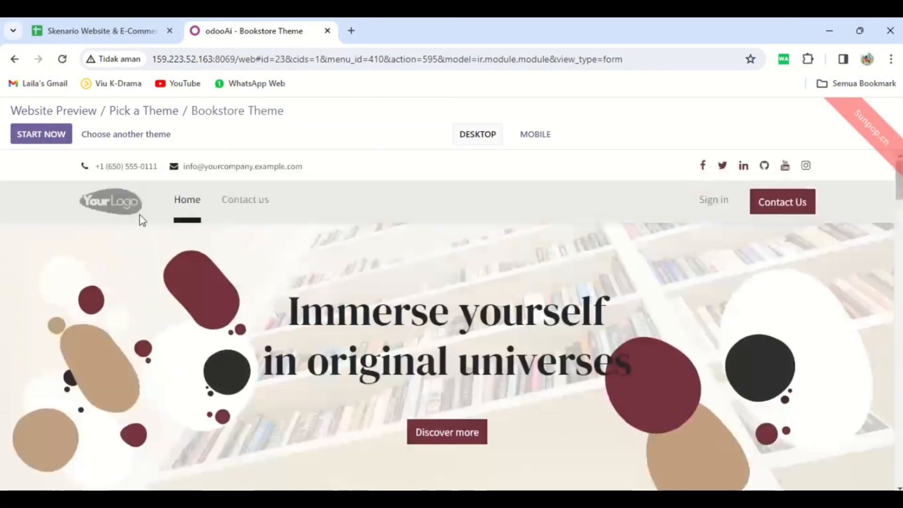
{"action": "left_click", "coordinate": [68, 116]}
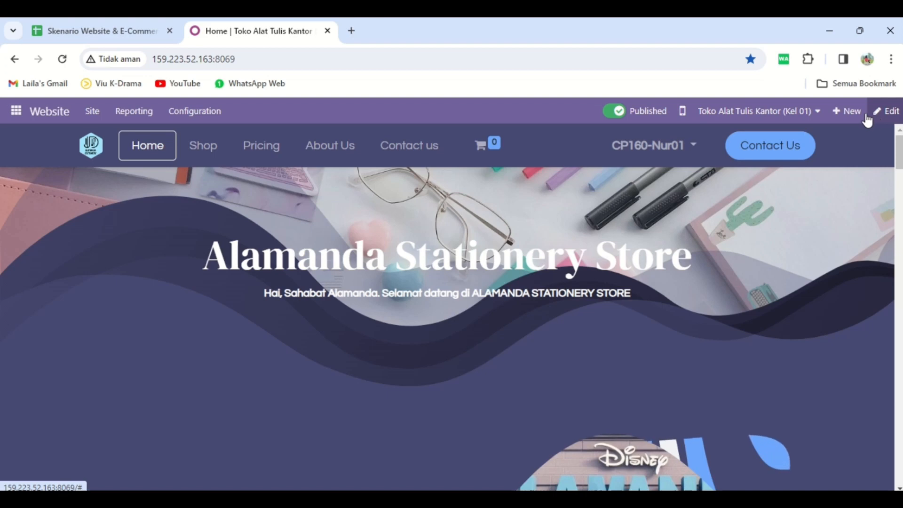
Create a website page titled Team that is added to the menu, and insert a Banner block on it.
{"action": "left_click", "coordinate": [853, 114]}
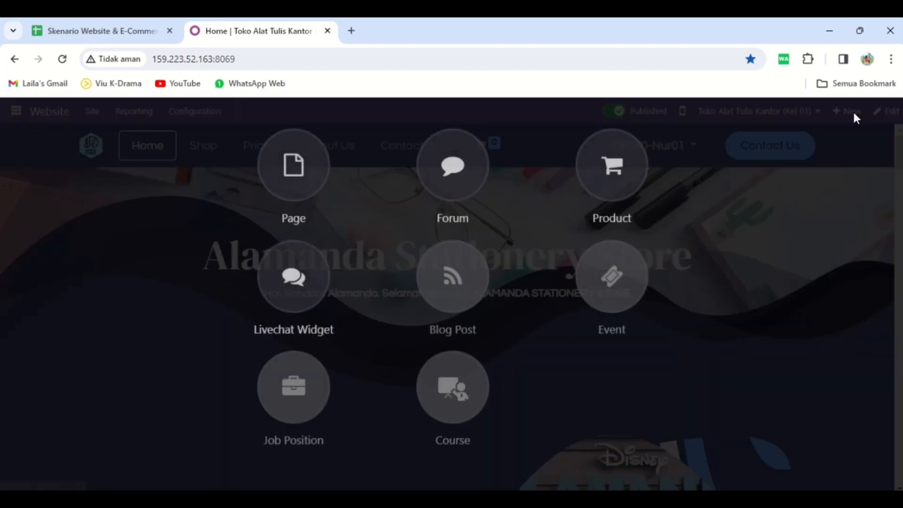
{"action": "left_click", "coordinate": [295, 189]}
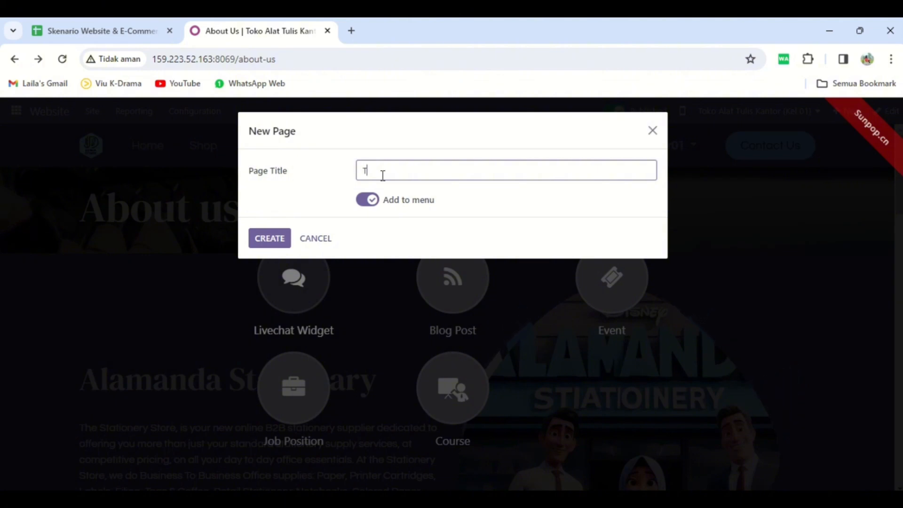
{"action": "type", "text": "Team"}
{"action": "left_click", "coordinate": [272, 237]}
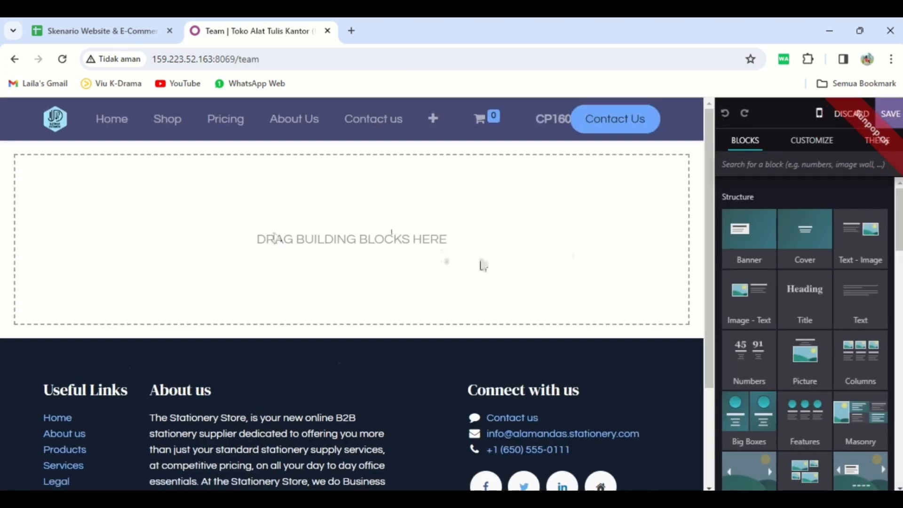
{"action": "left_click_drag", "start_coordinate": [756, 249], "coordinate": [497, 240]}
{"action": "mouse_move", "coordinate": [710, 195]}
{"action": "left_mouse_down"}
{"action": "mouse_move", "coordinate": [715, 336]}
{"action": "mouse_move", "coordinate": [706, 181]}
{"action": "left_mouse_up"}
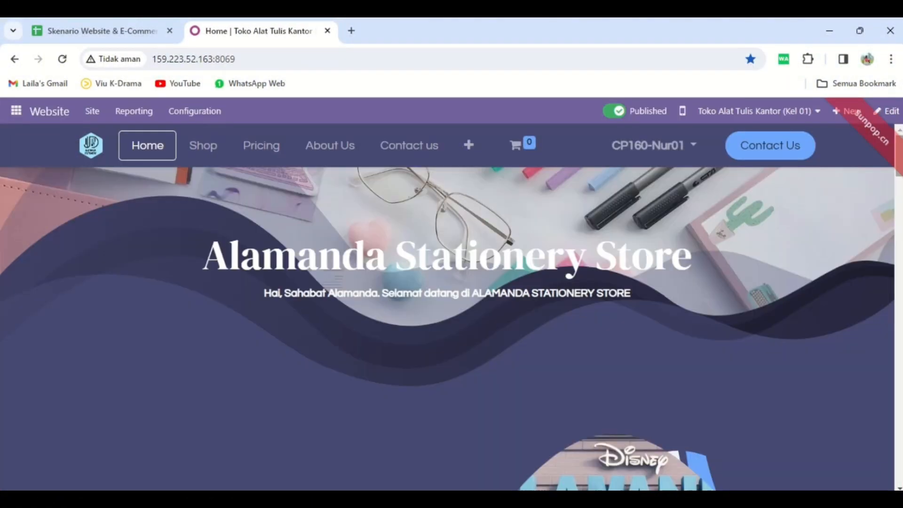
Look through the home page's sections in the desktop view.
{"action": "scroll", "coordinate": [452, 306], "scroll_direction": "down", "scroll_amount": 10}
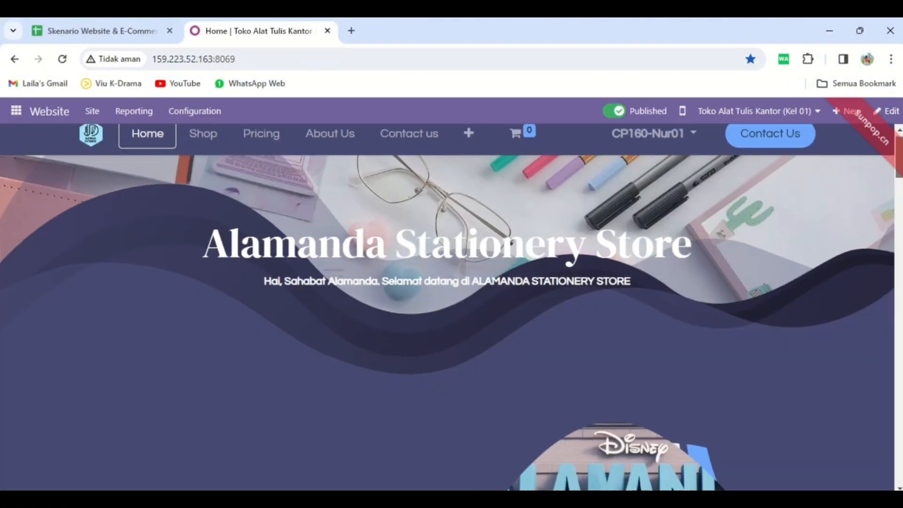
{"action": "scroll", "coordinate": [900, 451], "scroll_direction": "down", "scroll_amount": 15}
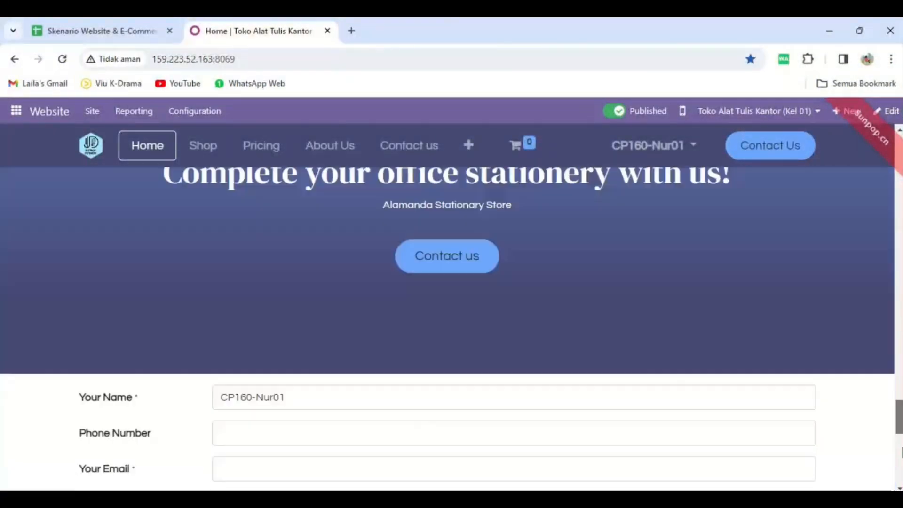
{"action": "left_click_drag", "start_coordinate": [902, 449], "coordinate": [897, 162]}
Switch the home page to the mobile preview and examine how its sections are laid out.
{"action": "left_click", "coordinate": [679, 112]}
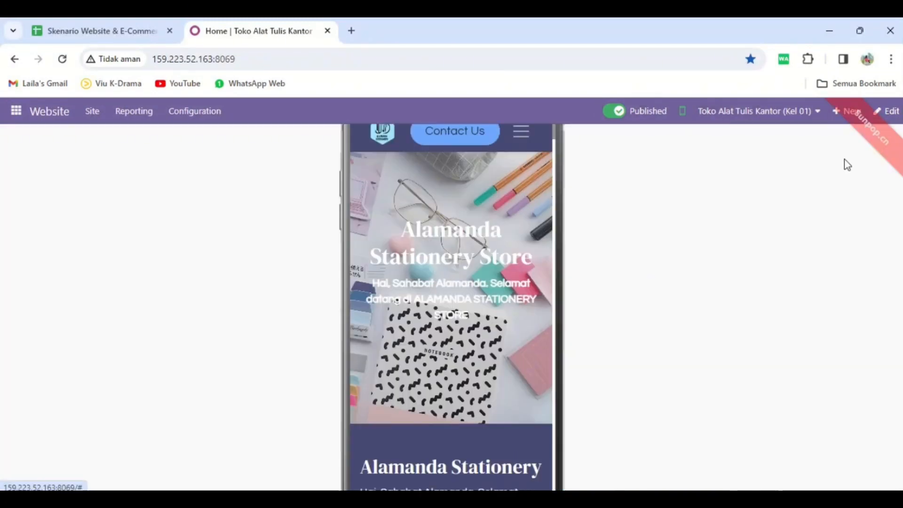
{"action": "scroll", "coordinate": [498, 270], "scroll_direction": "down", "scroll_amount": 6}
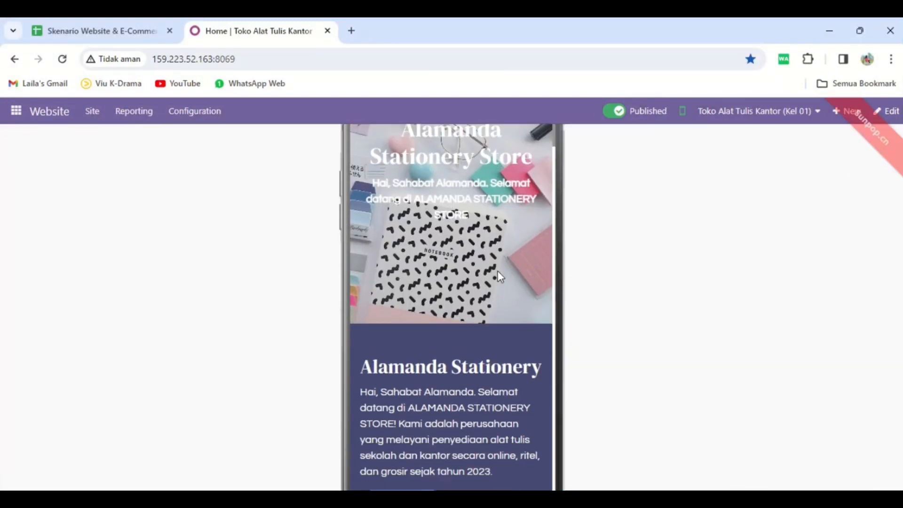
{"action": "scroll", "coordinate": [498, 271], "scroll_direction": "down", "scroll_amount": 10}
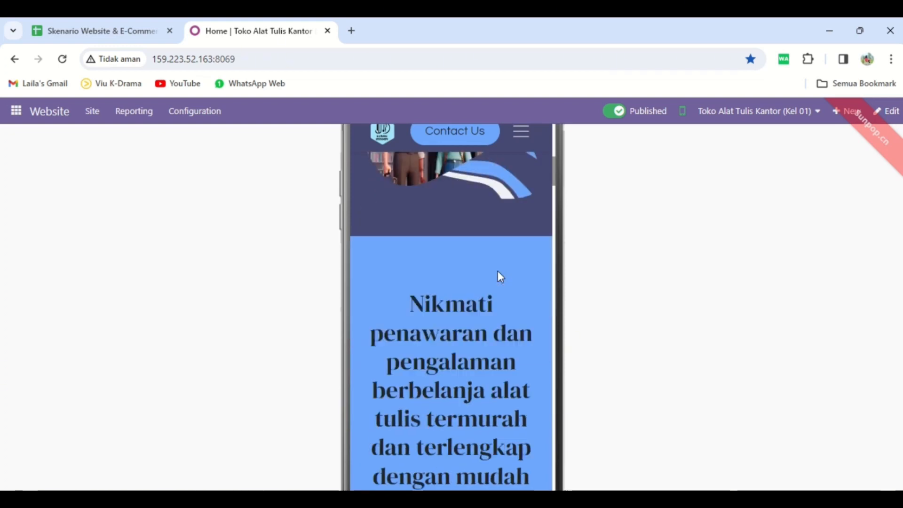
Examine the home page's remaining sections in the mobile preview, from the product descriptions and Special Offer block down to the footer.
{"action": "scroll", "coordinate": [498, 277], "scroll_direction": "down", "scroll_amount": 10}
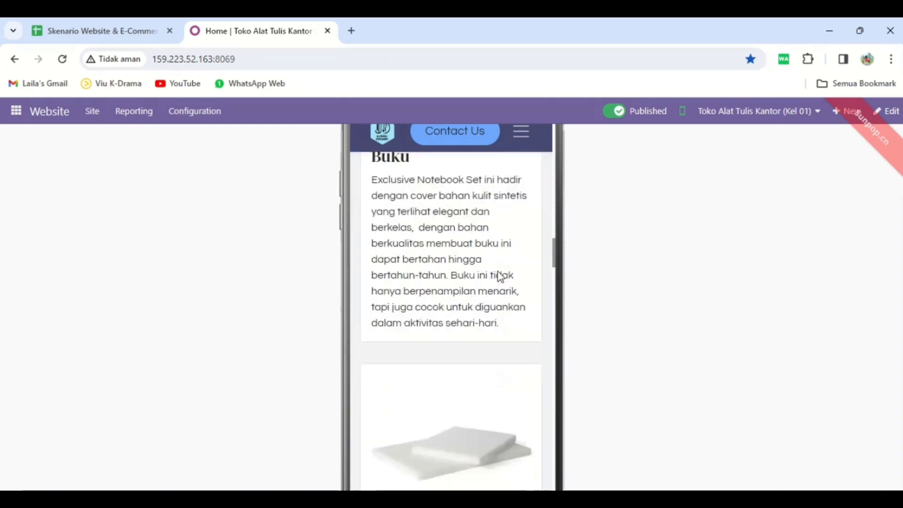
{"action": "scroll", "coordinate": [499, 277], "scroll_direction": "down", "scroll_amount": 10}
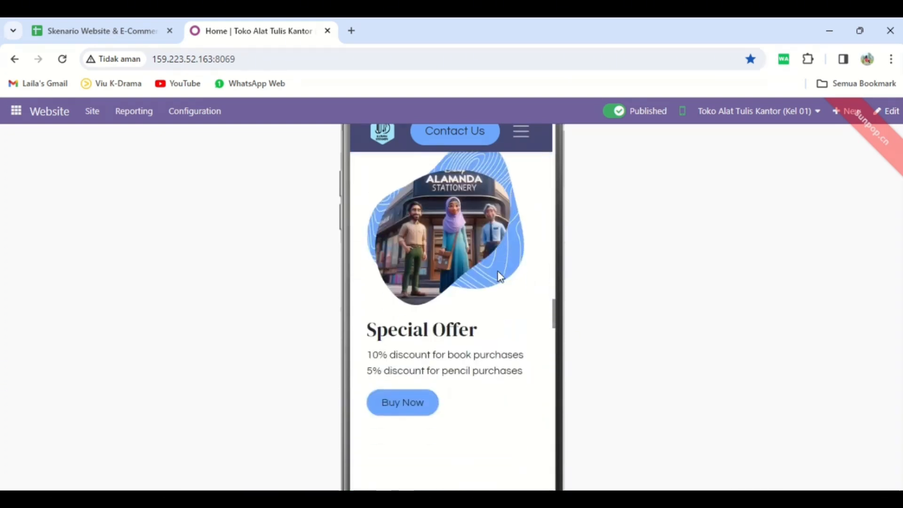
{"action": "scroll", "coordinate": [499, 277], "scroll_direction": "down", "scroll_amount": 10}
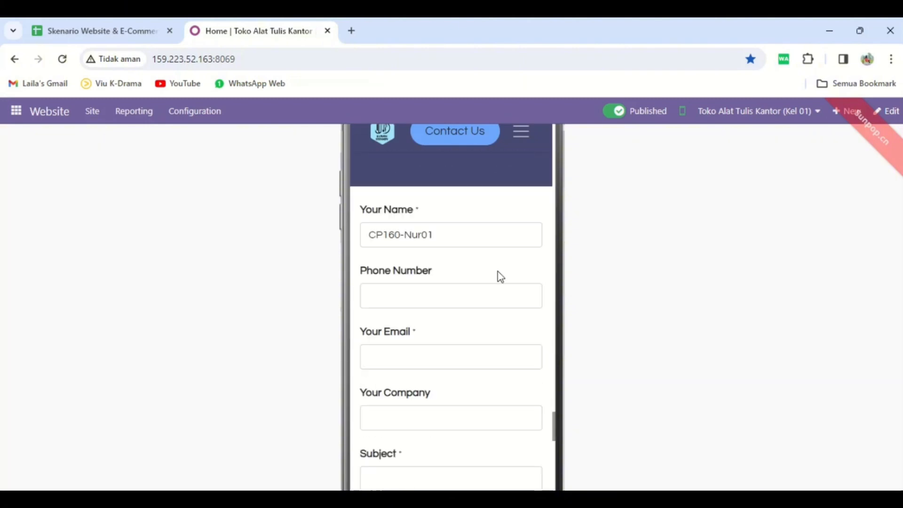
Return the home page to the desktop view and go back to its opening Alamanda Stationery Store banner.
{"action": "left_click", "coordinate": [683, 111]}
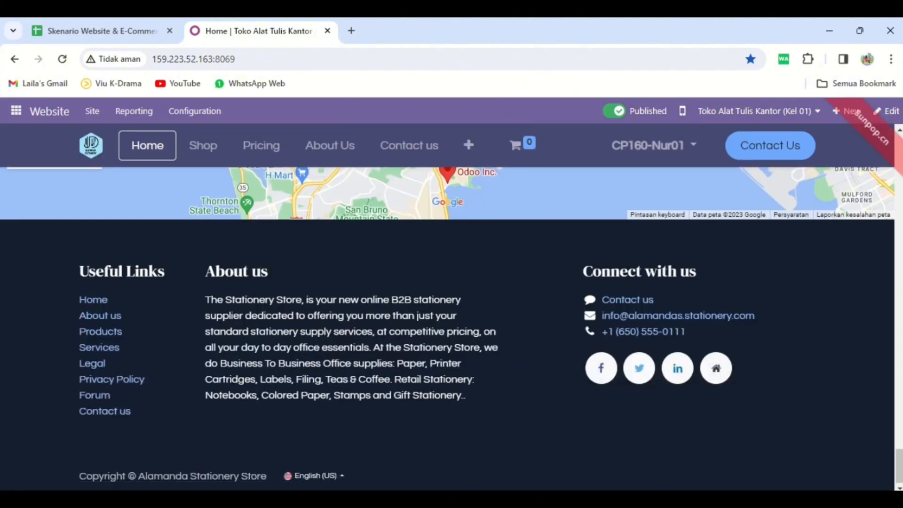
{"action": "left_click_drag", "start_coordinate": [899, 465], "coordinate": [901, 162]}
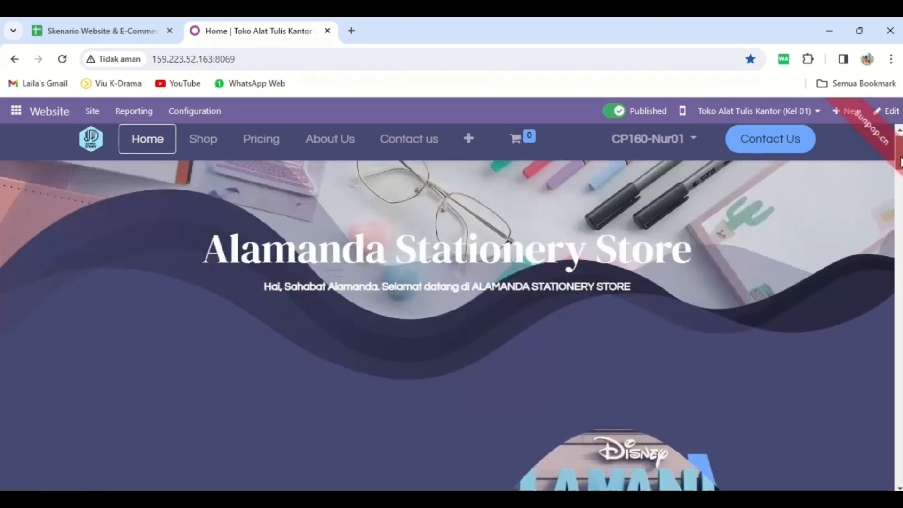
{"action": "scroll", "coordinate": [900, 162], "scroll_direction": "down", "scroll_amount": 3}
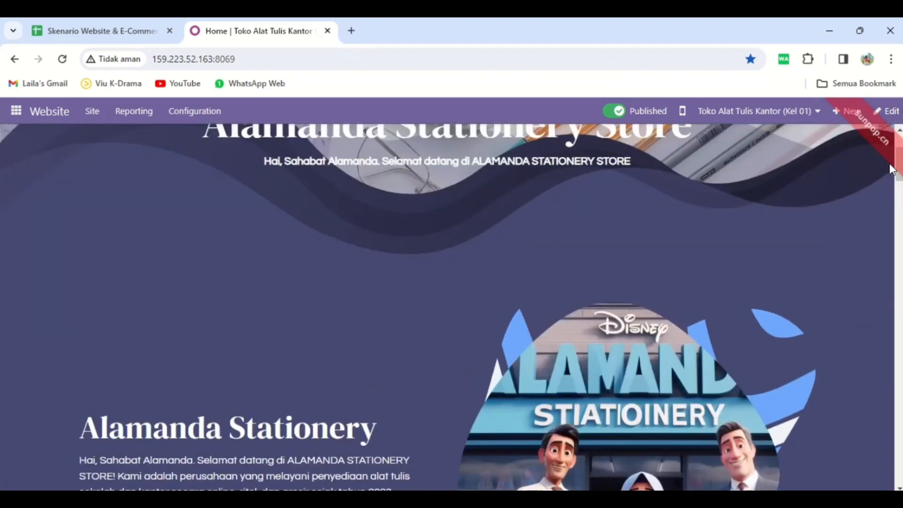
{"action": "scroll", "coordinate": [892, 169], "scroll_direction": "up", "scroll_amount": 3}
{"action": "mouse_move", "coordinate": [458, 18]}
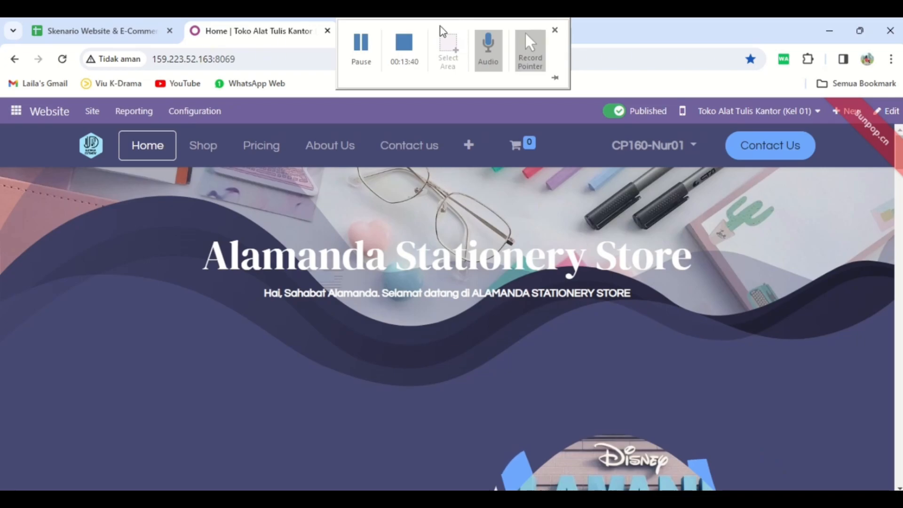
{"action": "left_click", "coordinate": [404, 42]}
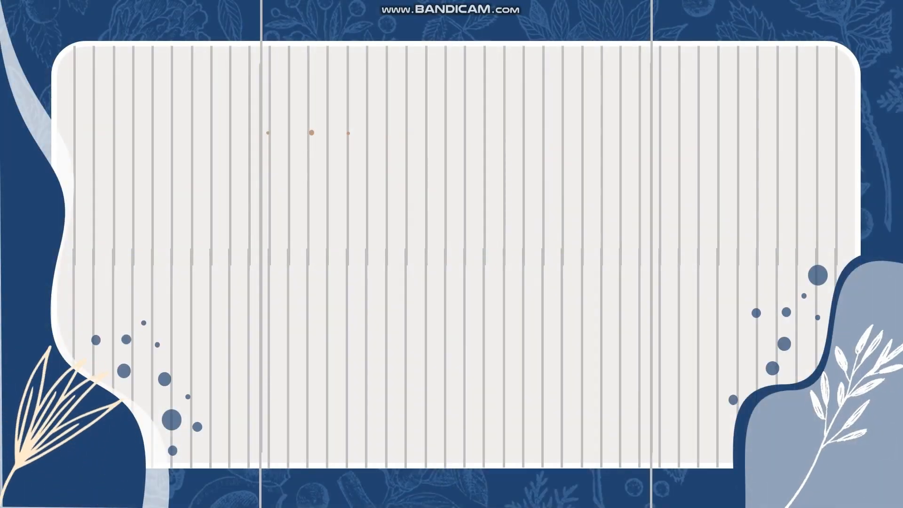
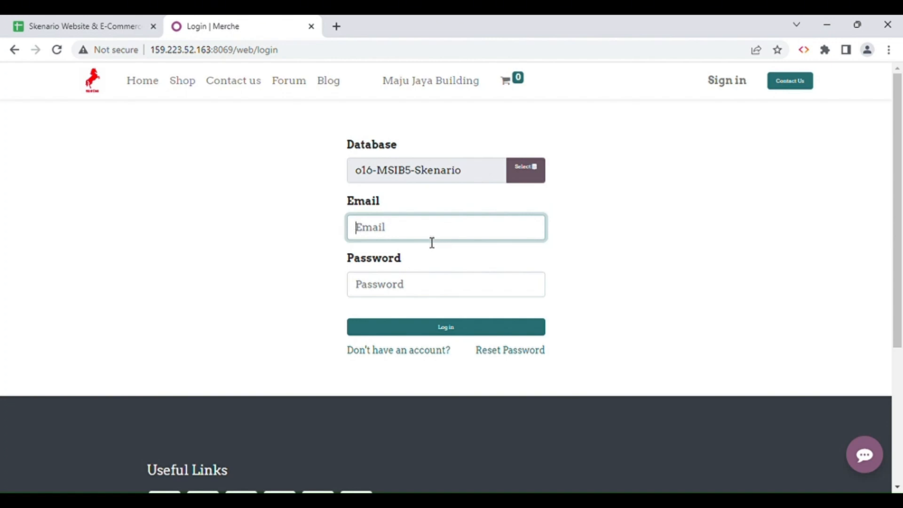
Copy the Supervisor's login email from the scenario spreadsheet into the Email field of the Odoo login page.
{"action": "left_click", "coordinate": [111, 27]}
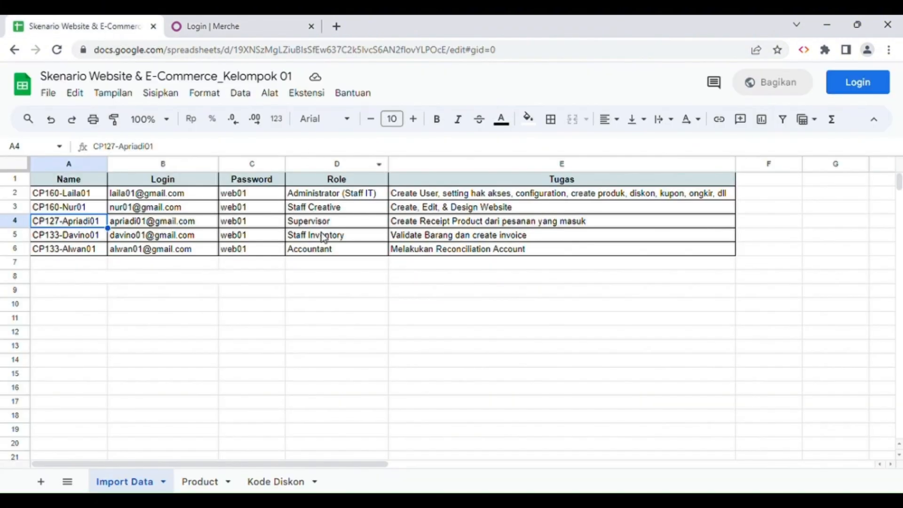
{"action": "left_click", "coordinate": [165, 225]}
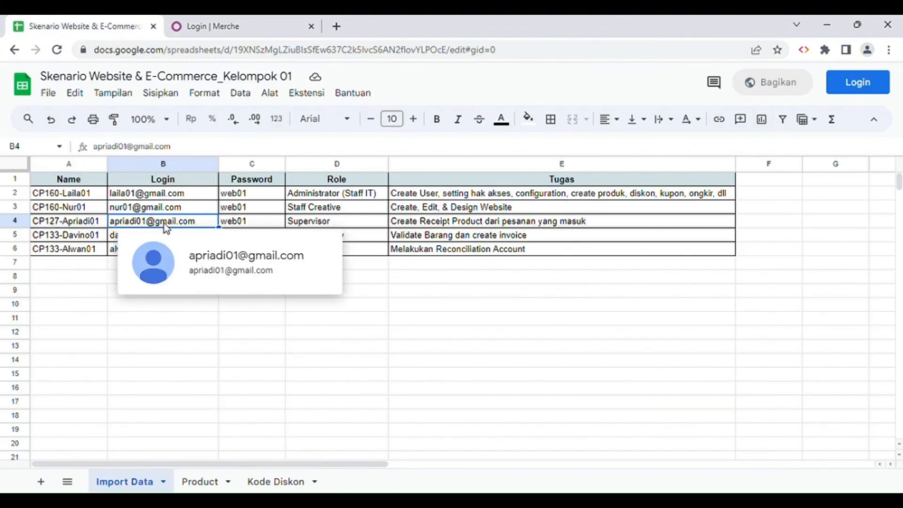
{"action": "key", "text": "ctrl+c"}
{"action": "left_click", "coordinate": [258, 23]}
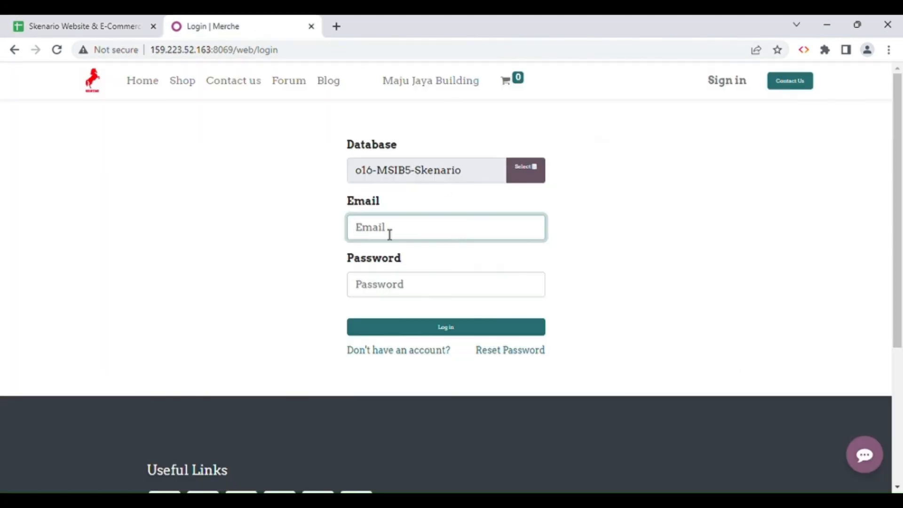
{"action": "key", "text": "ctrl+v"}
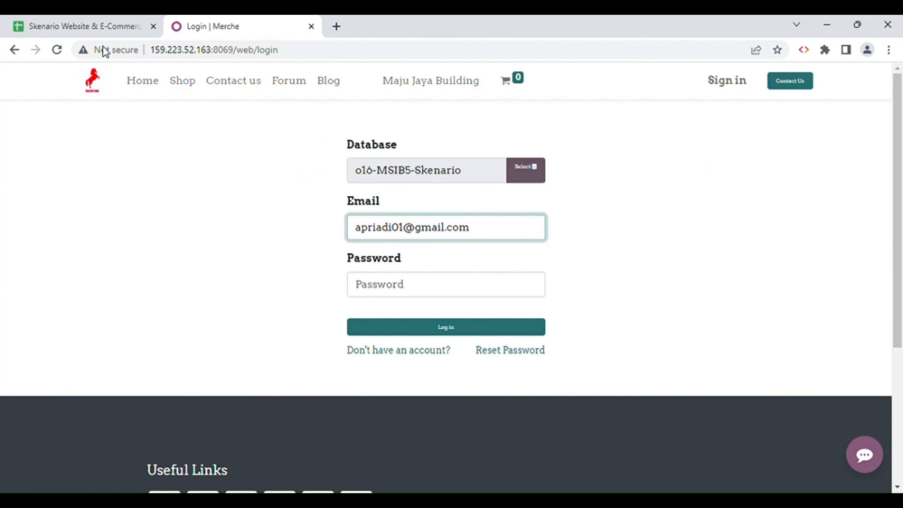
Look up the Supervisor's password in the spreadsheet, enter it in the Password field and log in to Odoo.
{"action": "middle_click", "coordinate": [92, 26]}
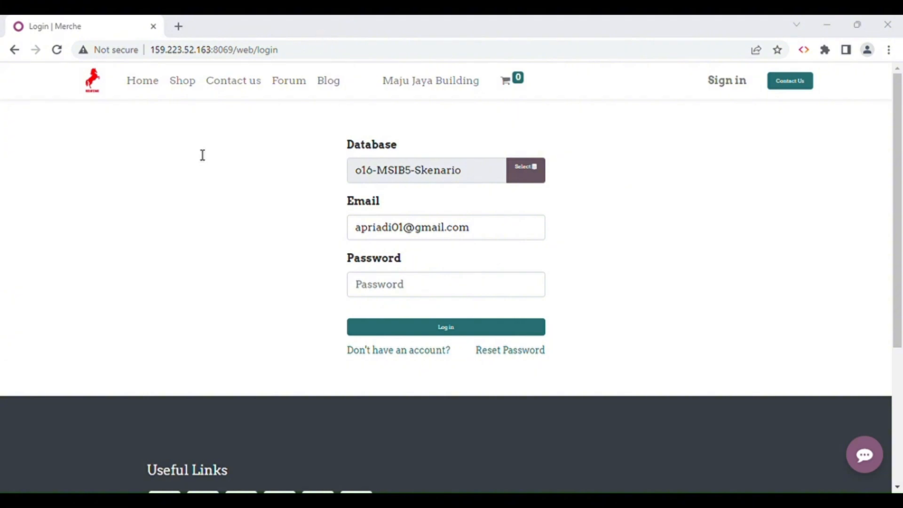
{"action": "key", "text": "ctrl+shift+t"}
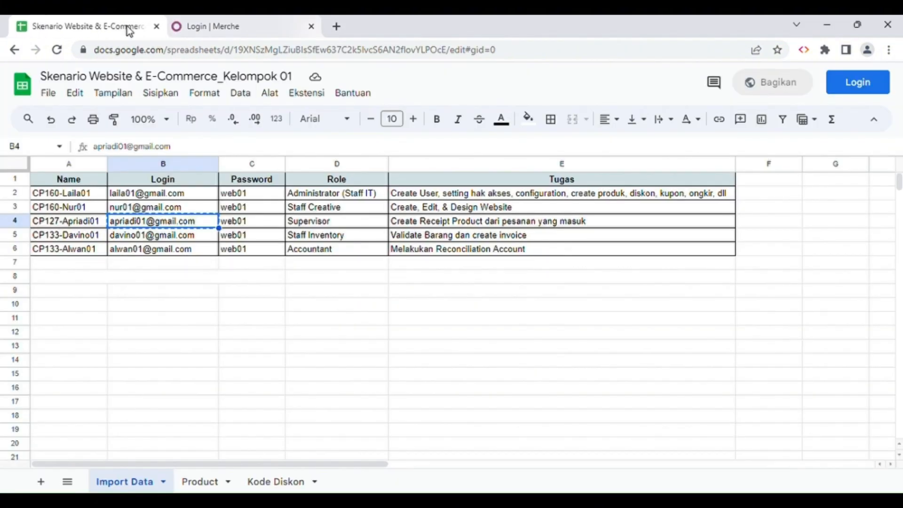
{"action": "left_click", "coordinate": [247, 224]}
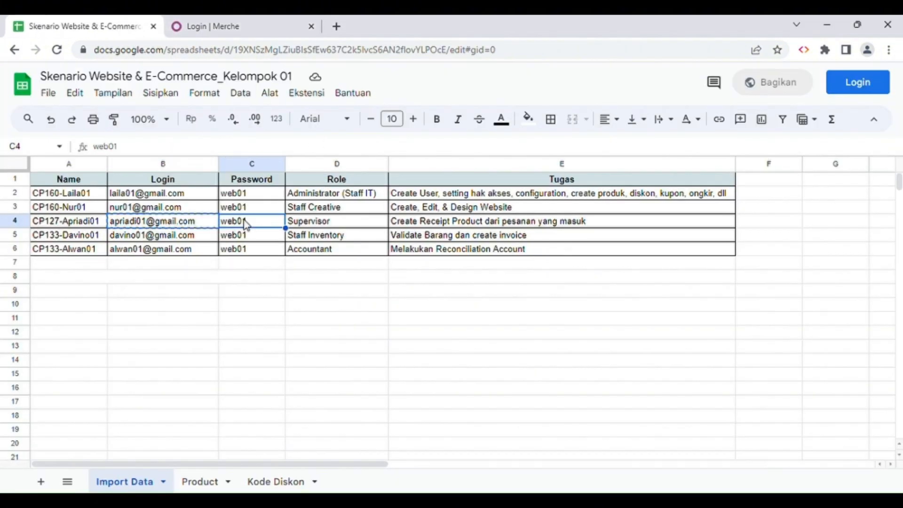
{"action": "left_click", "coordinate": [240, 19]}
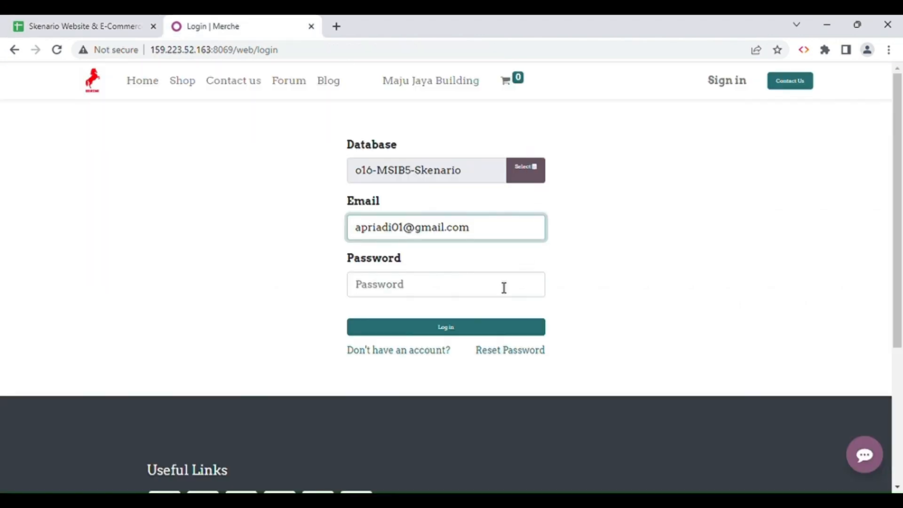
{"action": "left_click", "coordinate": [464, 294]}
{"action": "type", "text": "web01"}
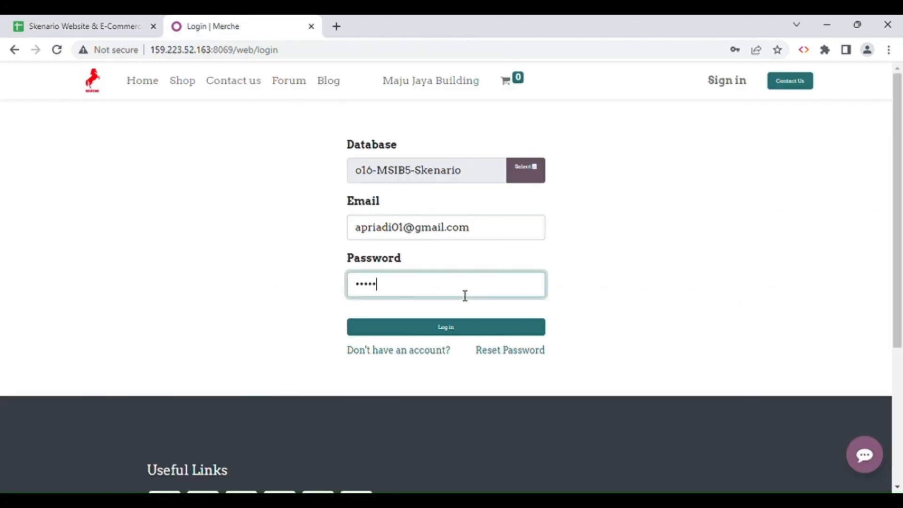
{"action": "left_click", "coordinate": [427, 332]}
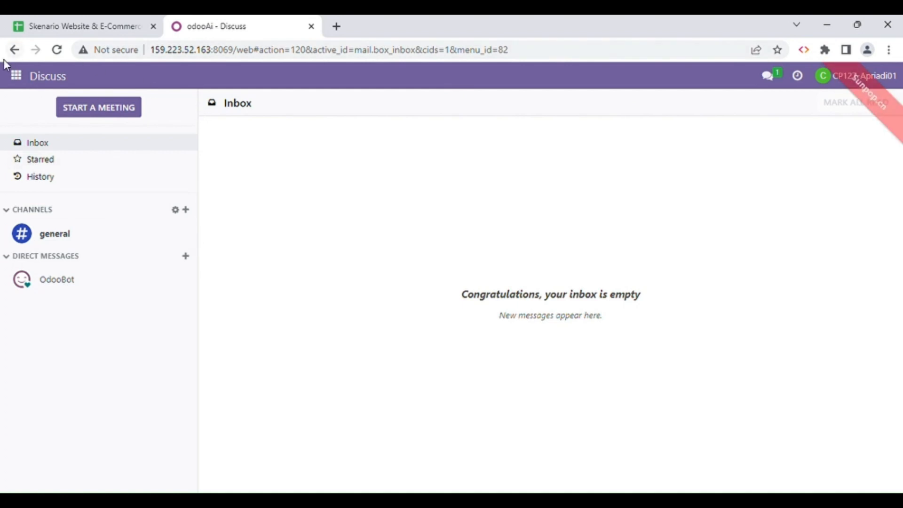
Open the Website app and switch the displayed site to Toko Alat Tulis Kantor (Kel 01).
{"action": "left_click", "coordinate": [19, 82]}
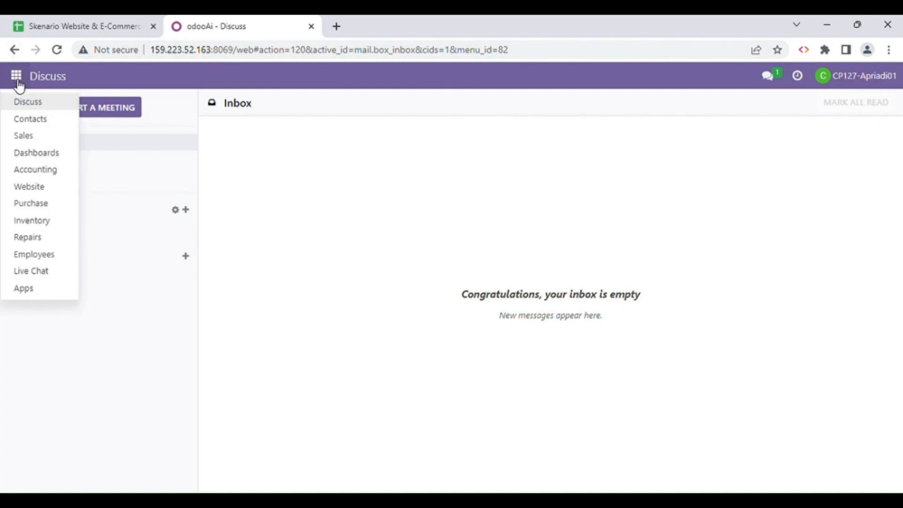
{"action": "left_click", "coordinate": [50, 190]}
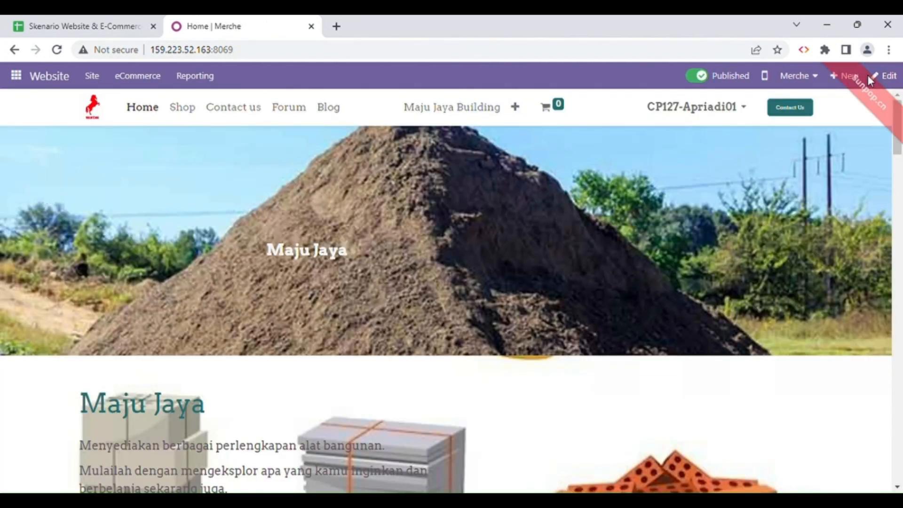
{"action": "left_click", "coordinate": [814, 74]}
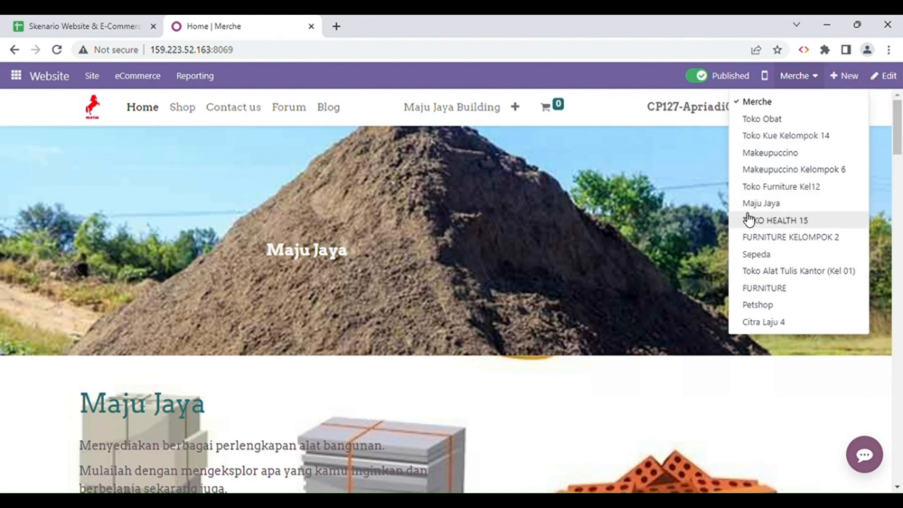
{"action": "left_click", "coordinate": [785, 272]}
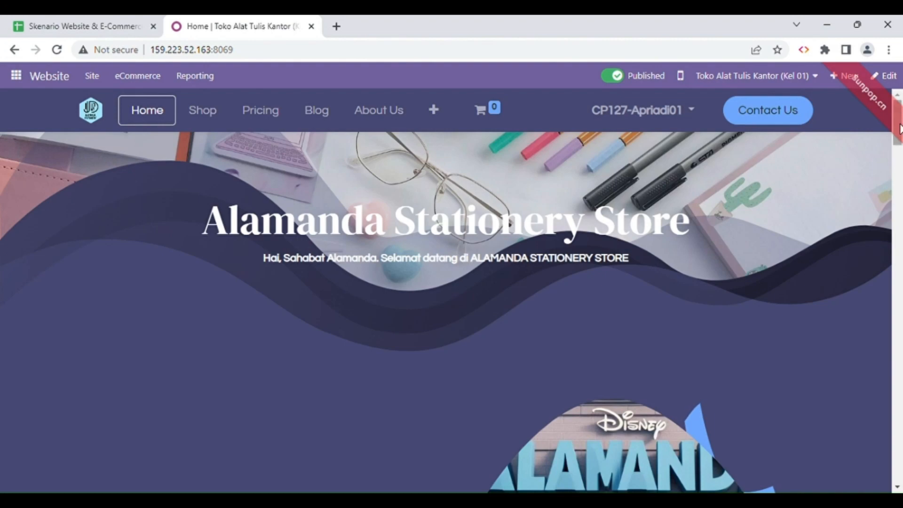
{"action": "mouse_move", "coordinate": [898, 118]}
{"action": "left_mouse_down"}
{"action": "mouse_move", "coordinate": [899, 158]}
{"action": "mouse_move", "coordinate": [898, 118]}
{"action": "left_mouse_up"}
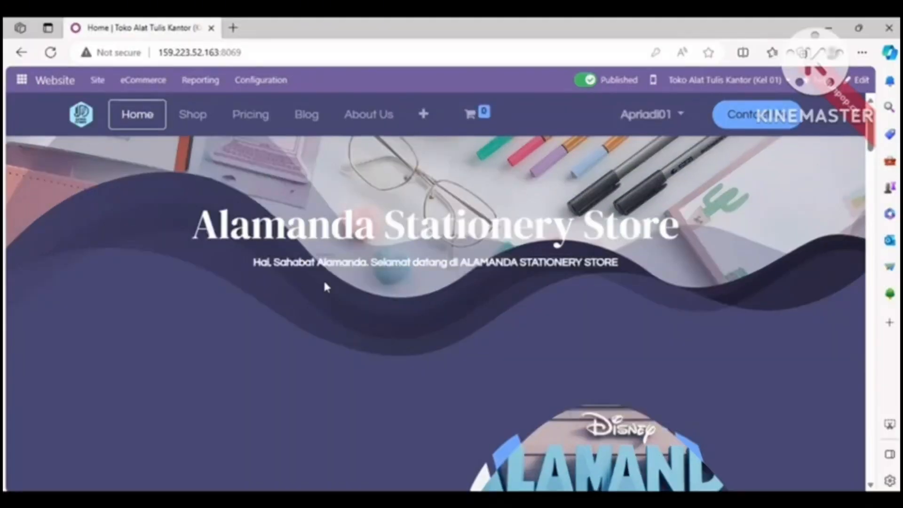
Search the shop for PENSIL and open the Pensil - 01 product page.
{"action": "left_click", "coordinate": [194, 114]}
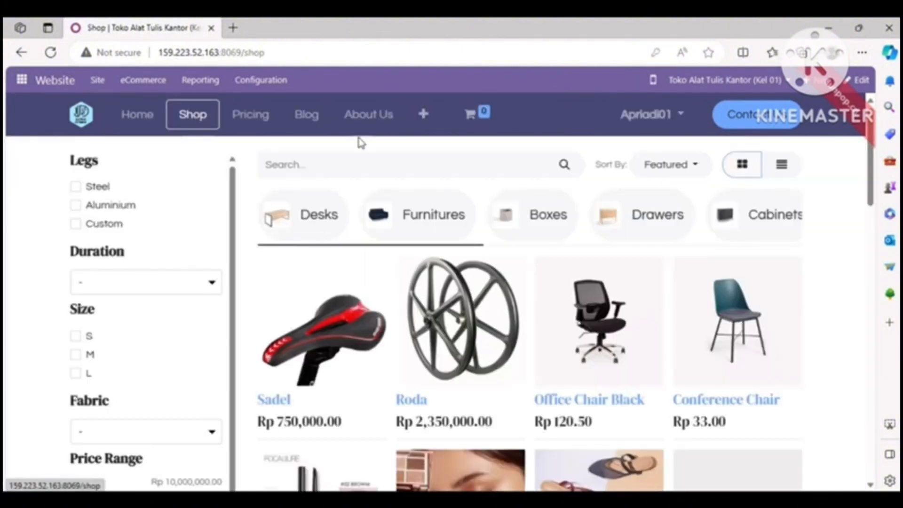
{"action": "left_click", "coordinate": [376, 164]}
{"action": "type", "text": "PENSIL"}
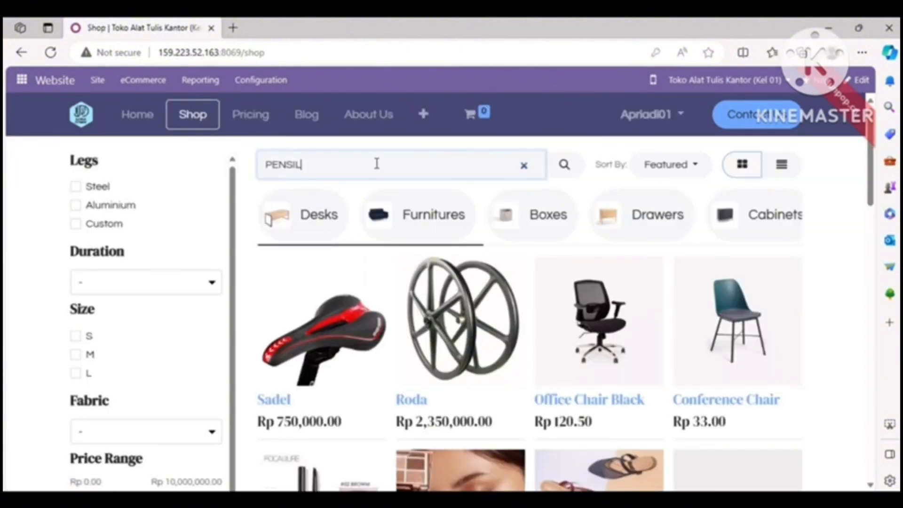
{"action": "key", "text": "Return"}
{"action": "left_click", "coordinate": [451, 275]}
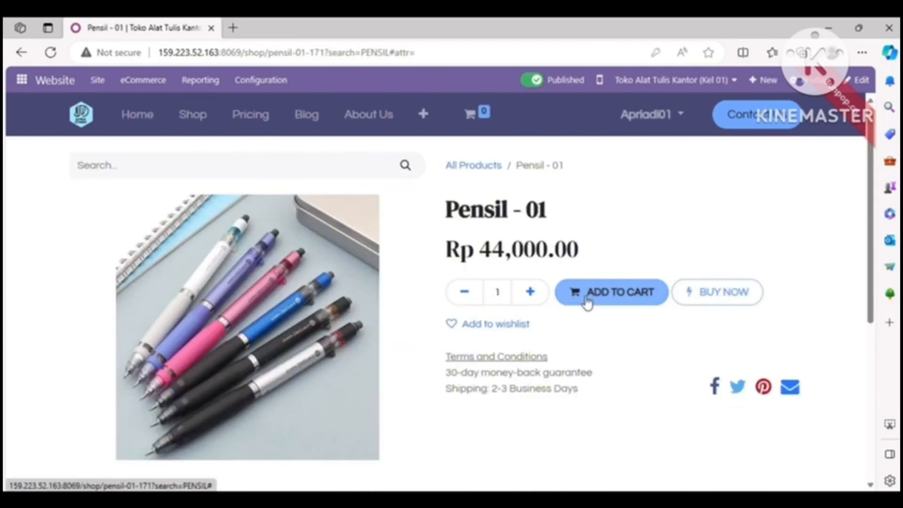
Add 5 units of Pensil - 01 to the cart and open the shopping cart.
{"action": "left_click", "coordinate": [543, 292]}
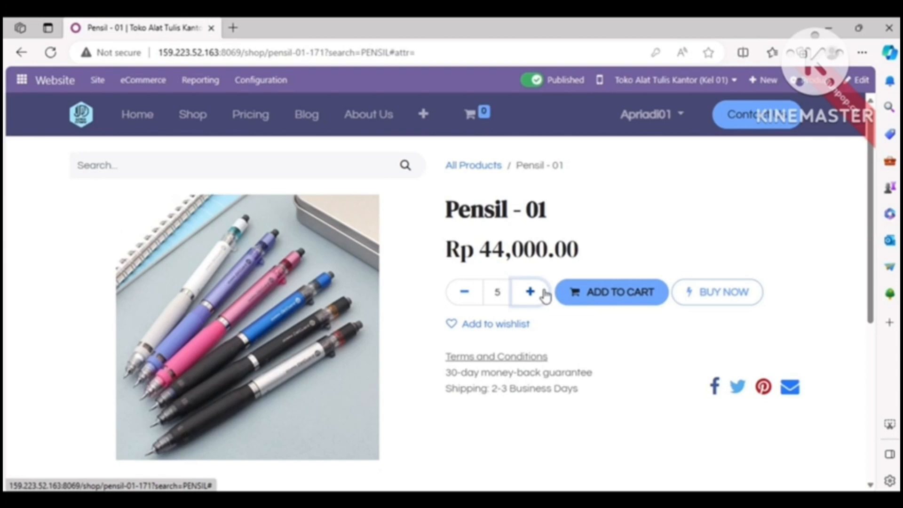
{"action": "left_click", "coordinate": [635, 301]}
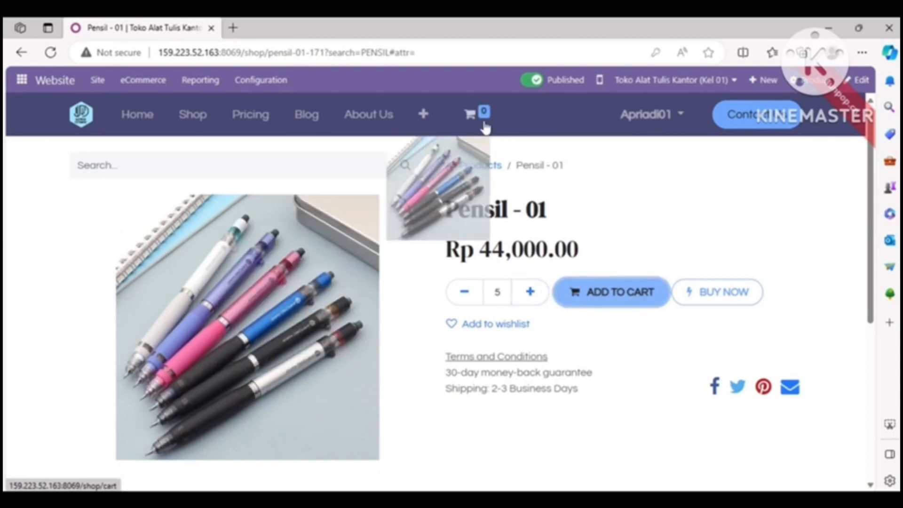
{"action": "mouse_move", "coordinate": [485, 126]}
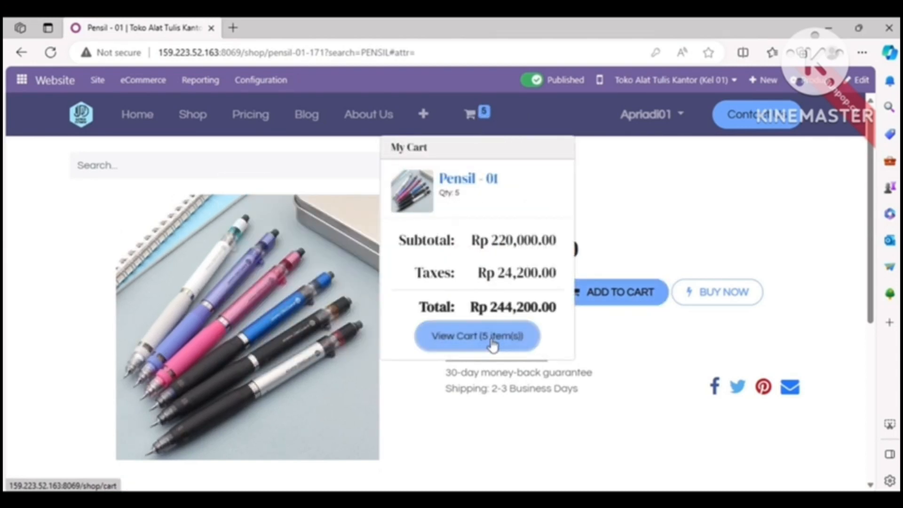
{"action": "left_click", "coordinate": [492, 345]}
Apply the copied discount code for Pensil - 01 to the order and proceed to the checkout address form.
{"action": "left_click", "coordinate": [740, 377]}
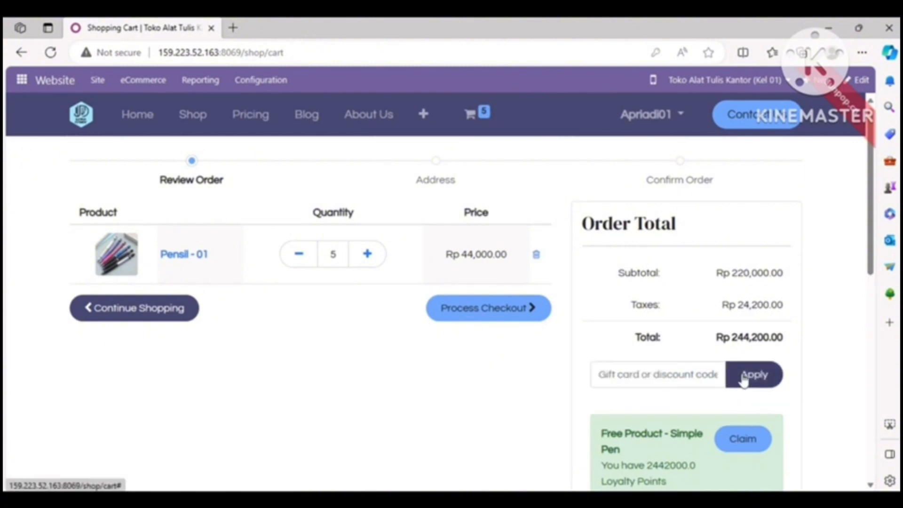
{"action": "left_click", "coordinate": [658, 372]}
{"action": "key", "text": "ctrl+v"}
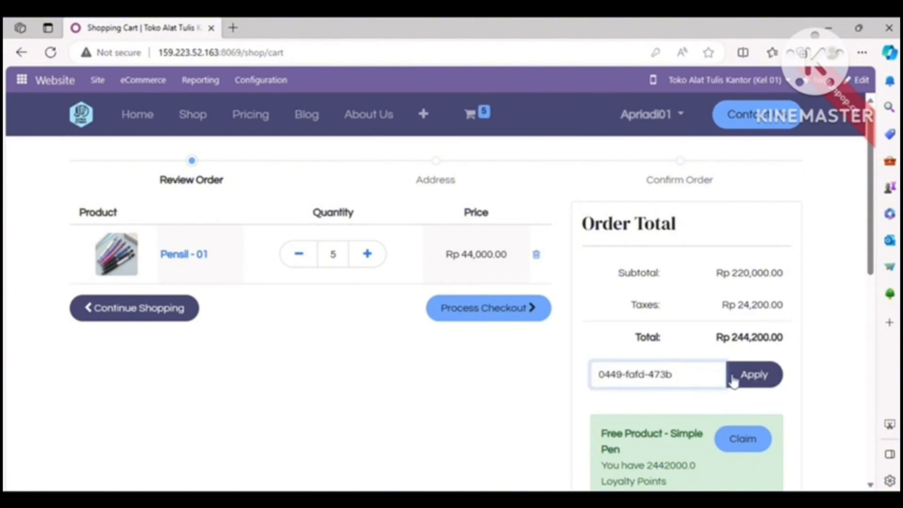
{"action": "left_click", "coordinate": [755, 378]}
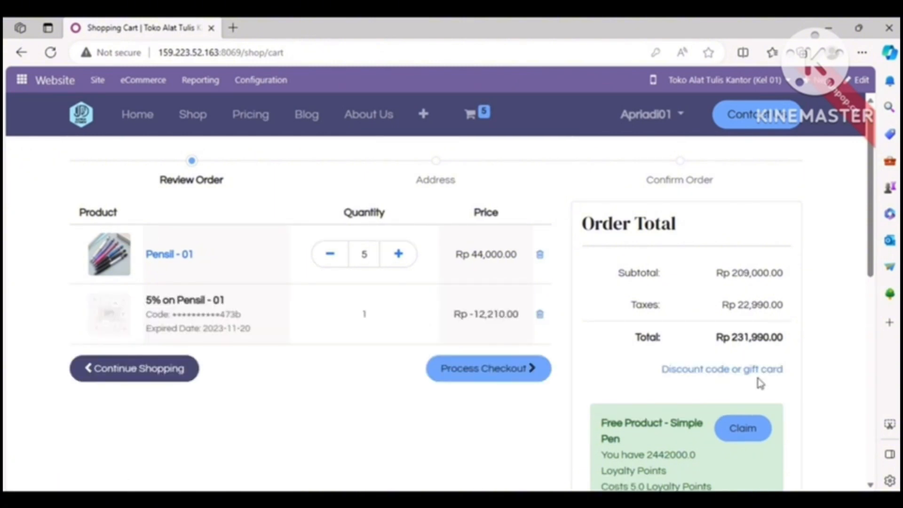
{"action": "left_click", "coordinate": [496, 370]}
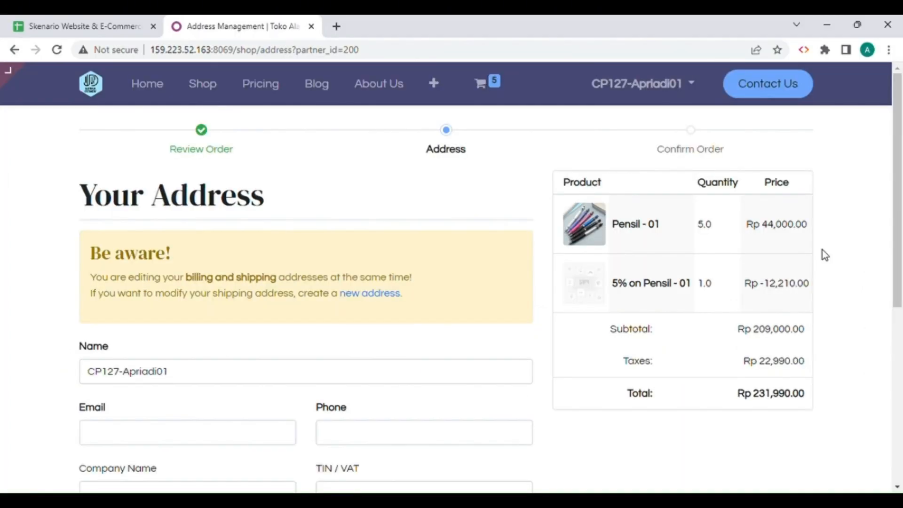
Remove the CP127- prefix from the customer's name in the billing and shipping address form.
{"action": "scroll", "coordinate": [900, 245], "scroll_direction": "down", "scroll_amount": 1}
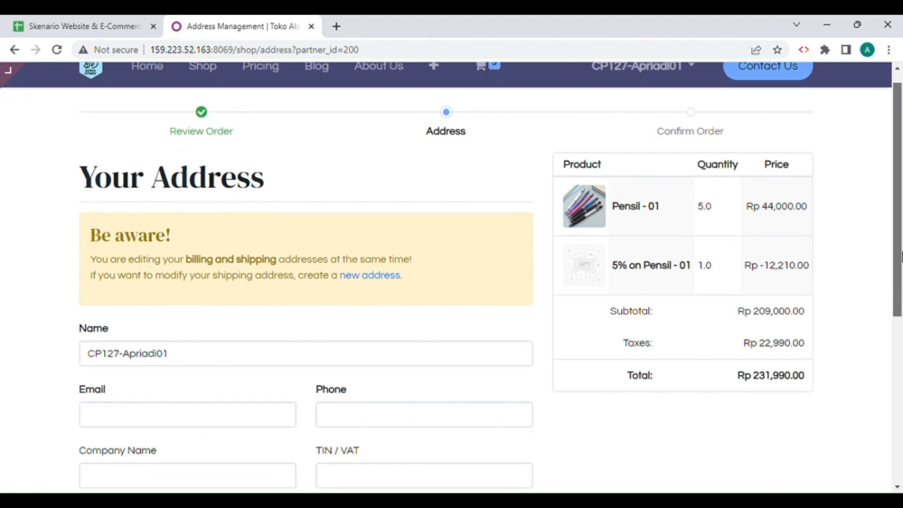
{"action": "scroll", "coordinate": [900, 244], "scroll_direction": "up", "scroll_amount": 1}
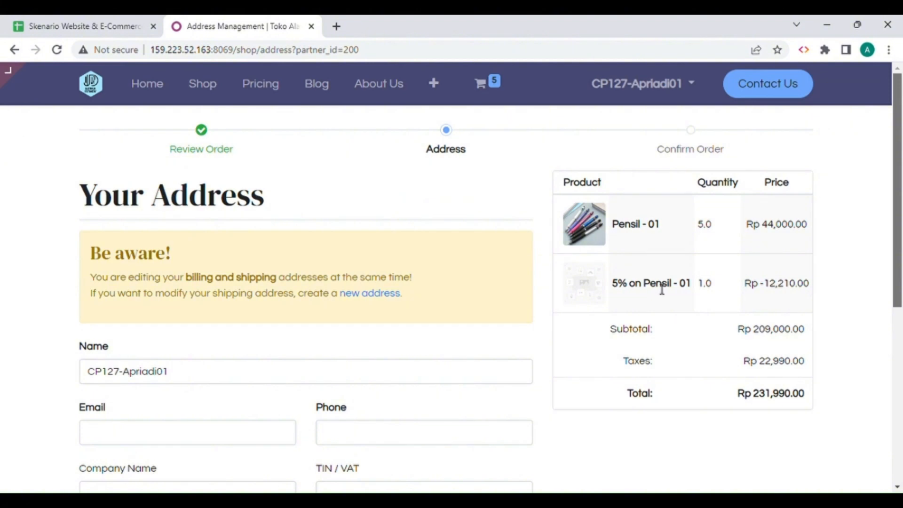
{"action": "scroll", "coordinate": [901, 308], "scroll_direction": "down", "scroll_amount": 2}
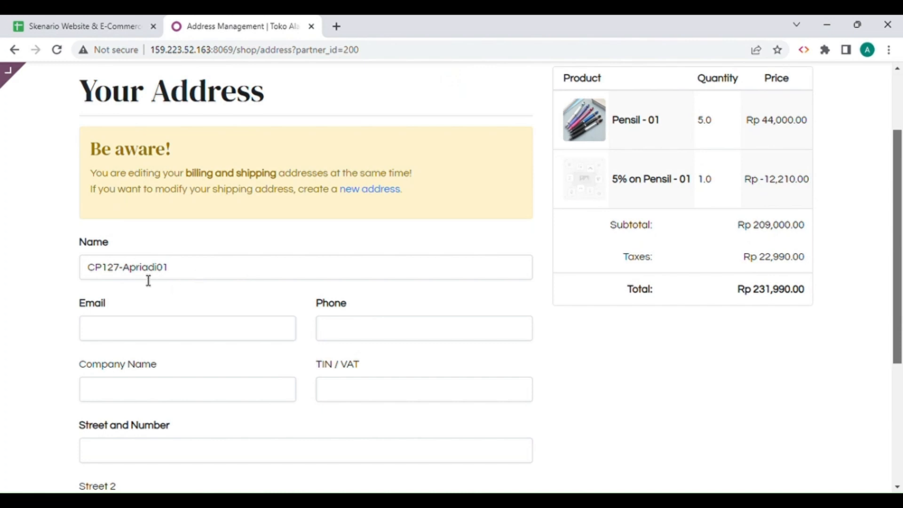
{"action": "left_click", "coordinate": [130, 277]}
{"action": "key", "text": "BackSpace"}
{"action": "key", "text": "BackSpace"}
{"action": "key", "text": "BackSpace"}
{"action": "key", "text": "BackSpace"}
{"action": "key", "text": "BackSpace"}
{"action": "key", "text": "BackSpace"}
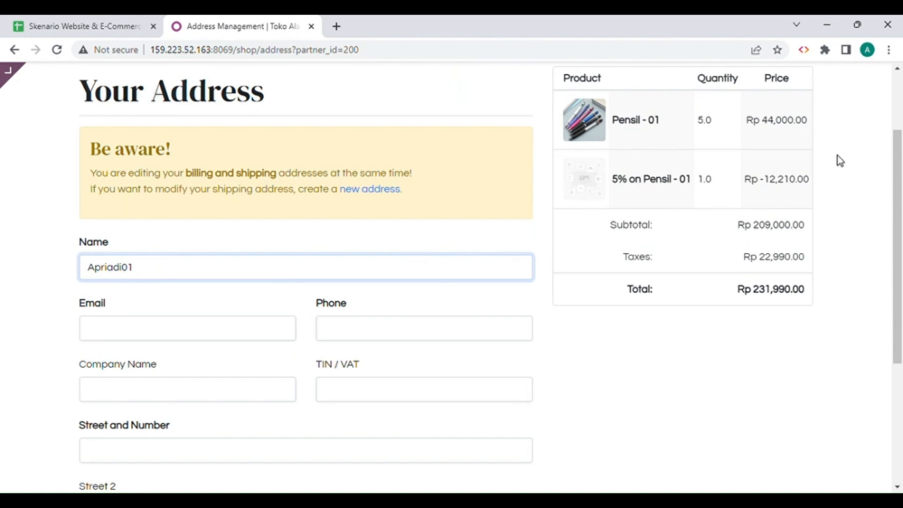
Copy the Supervisor's login e-mail from the Import Data sheet in Google Sheets into the Email field of the Odoo address form.
{"action": "scroll", "coordinate": [479, 274], "scroll_direction": "up", "scroll_amount": 1}
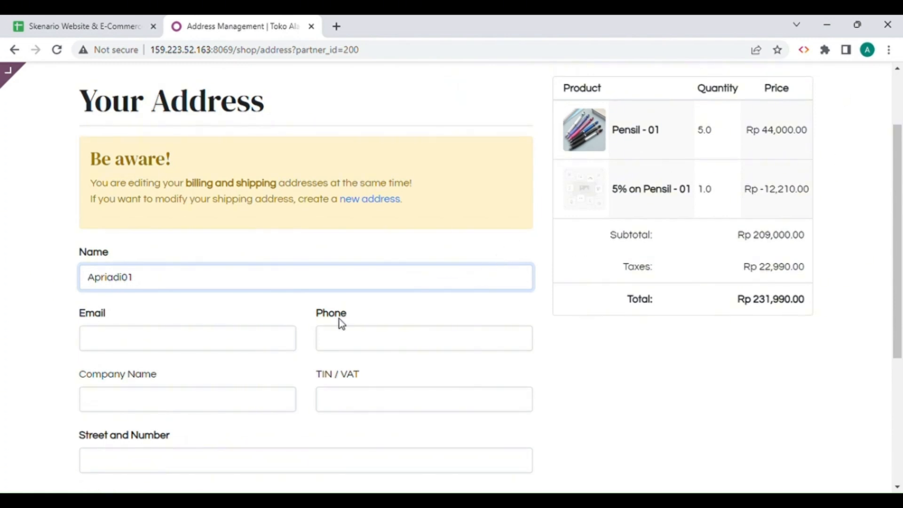
{"action": "left_click", "coordinate": [278, 347]}
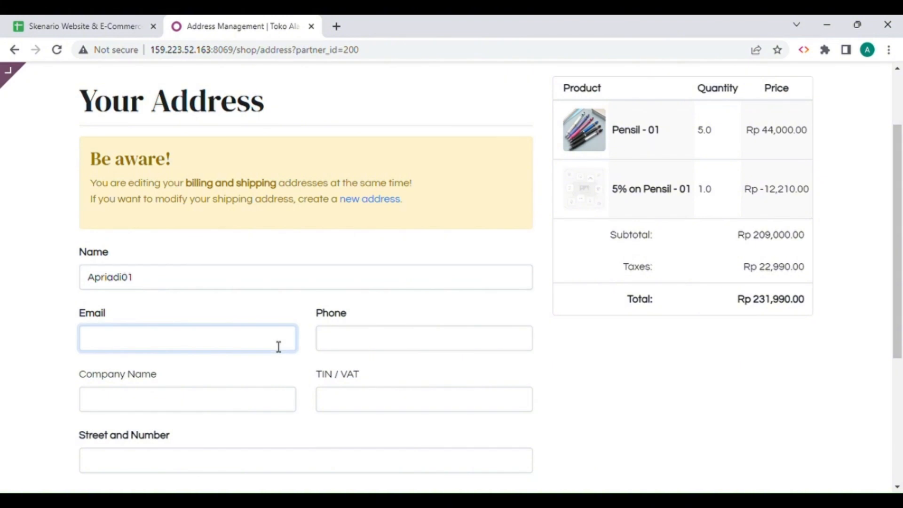
{"action": "left_click", "coordinate": [57, 28]}
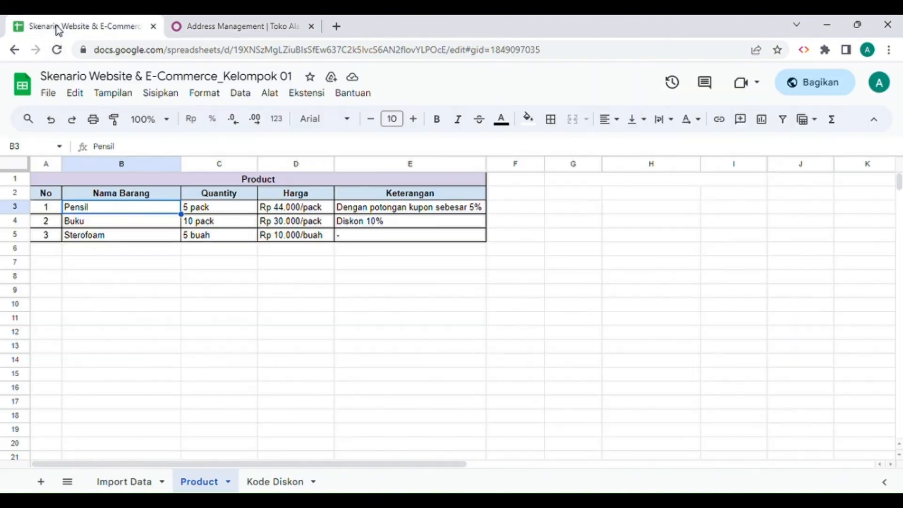
{"action": "left_click", "coordinate": [133, 484]}
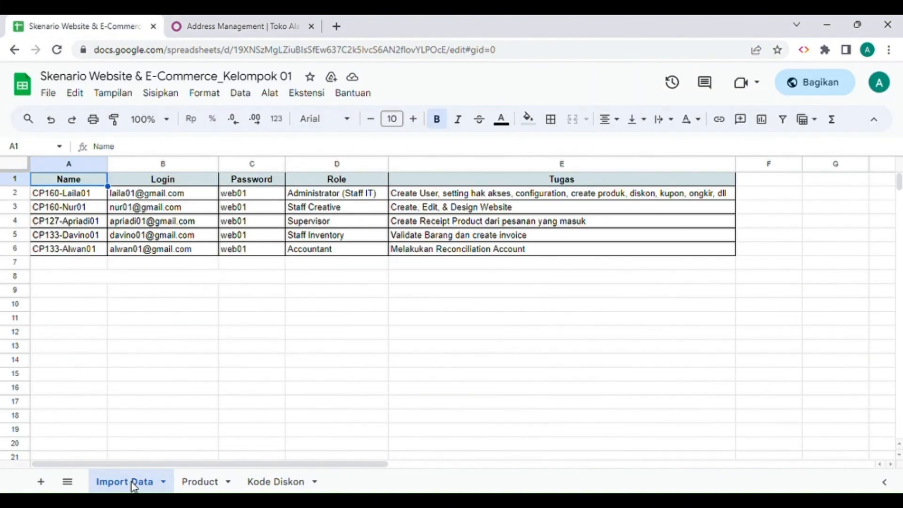
{"action": "left_click", "coordinate": [190, 226]}
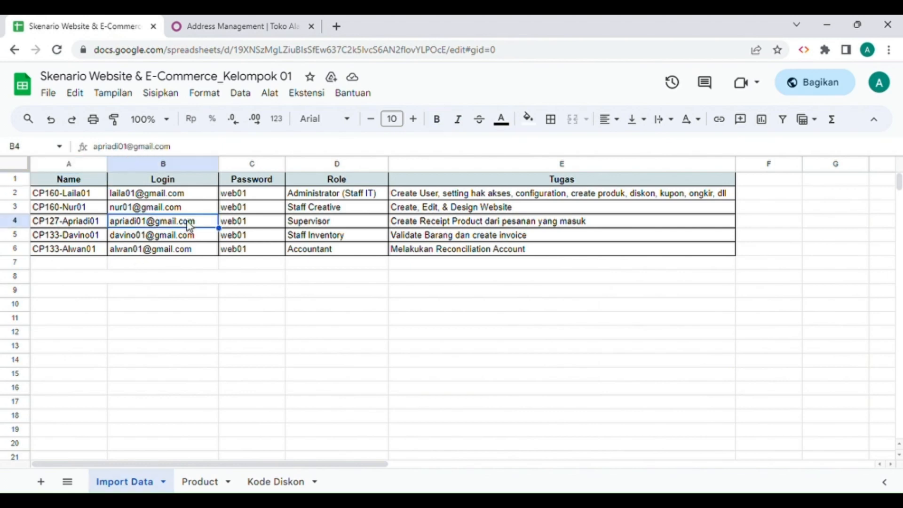
{"action": "key", "text": "ctrl+c"}
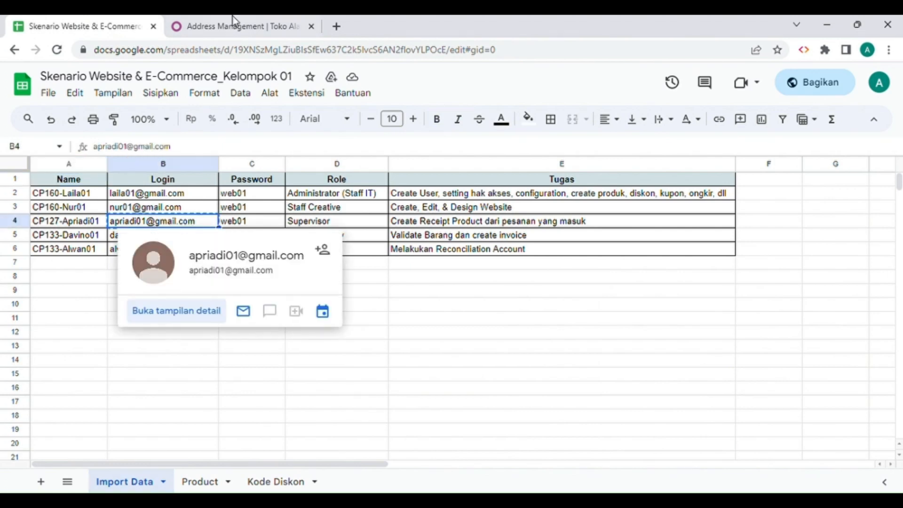
{"action": "left_click", "coordinate": [236, 27]}
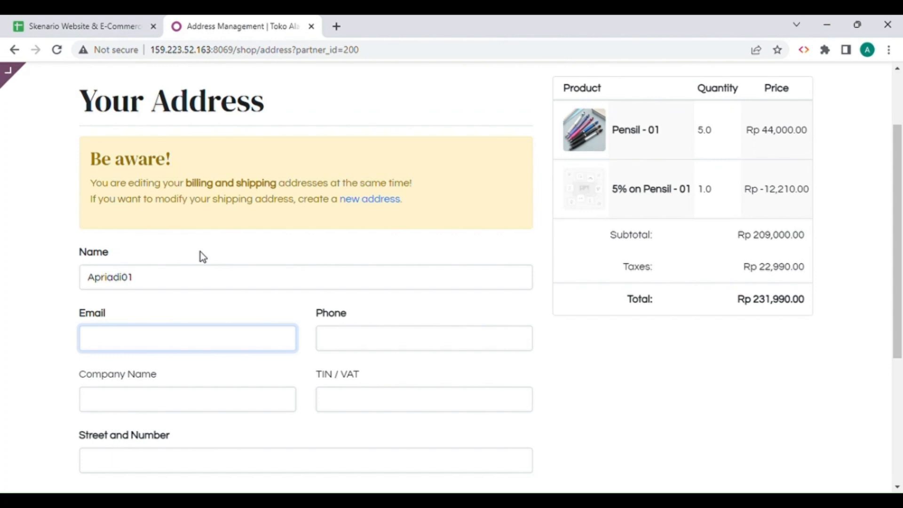
{"action": "key", "text": "ctrl+v"}
Fill in the customer's phone number with the +62 country code in the address form.
{"action": "left_click", "coordinate": [455, 346]}
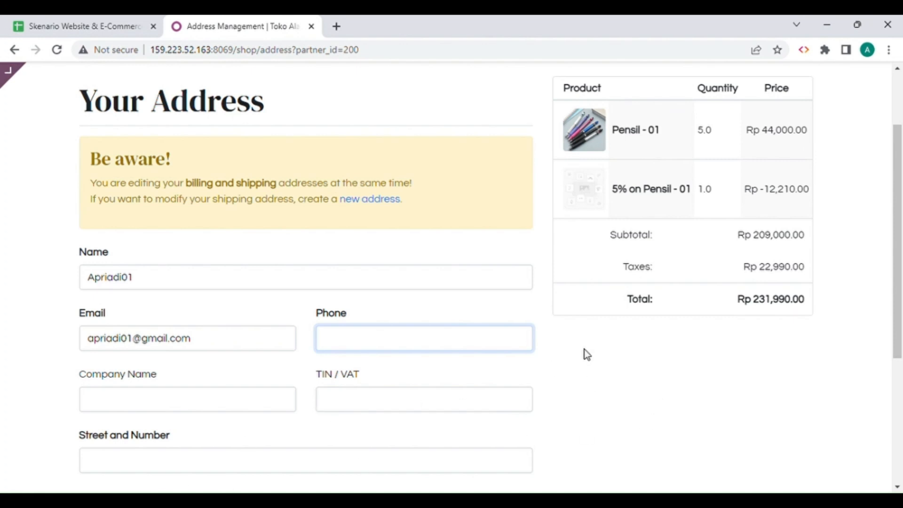
{"action": "type", "text": "+6298765432"}
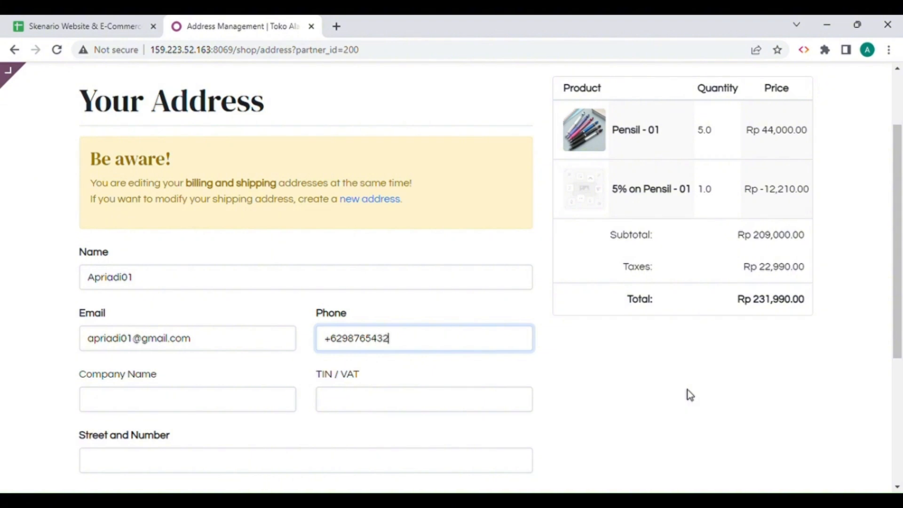
{"action": "type", "text": "1"}
Set the company name to PT Amethyst in the address form.
{"action": "scroll", "coordinate": [194, 157], "scroll_direction": "down", "scroll_amount": 1}
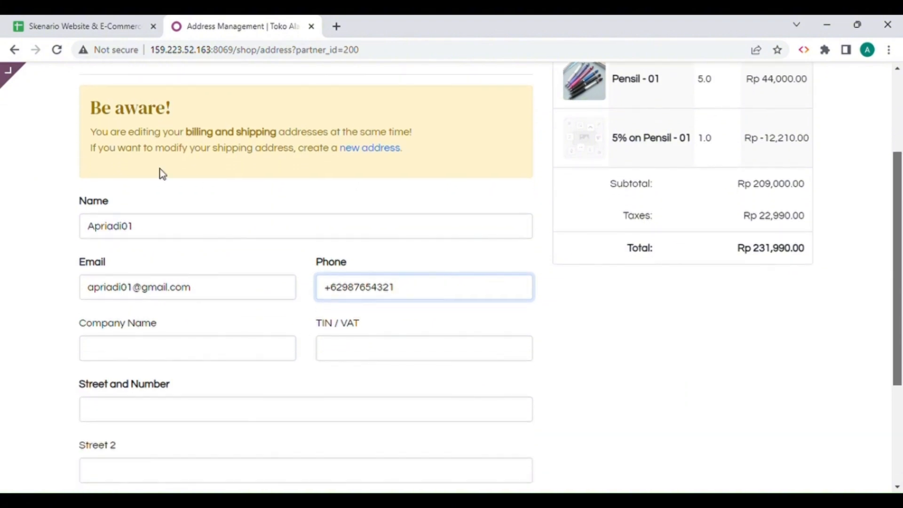
{"action": "left_click", "coordinate": [161, 362]}
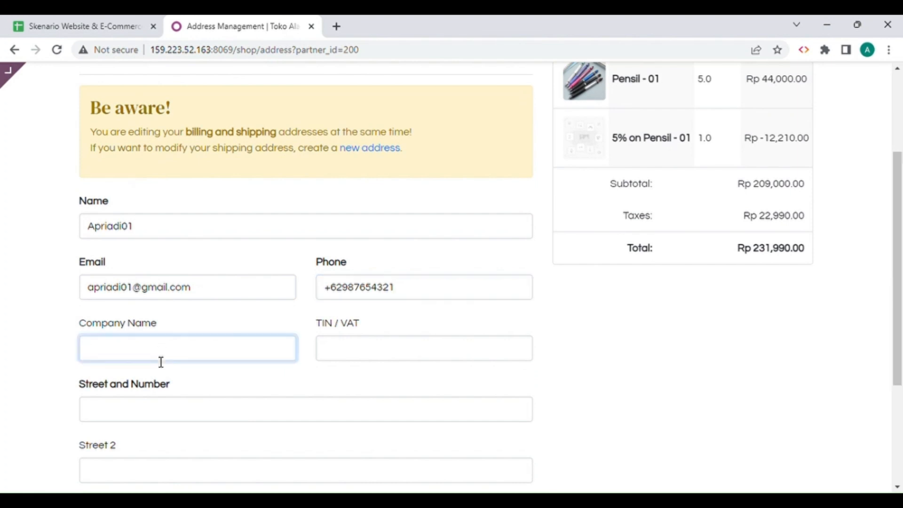
{"action": "type", "text": "PT Amethyst"}
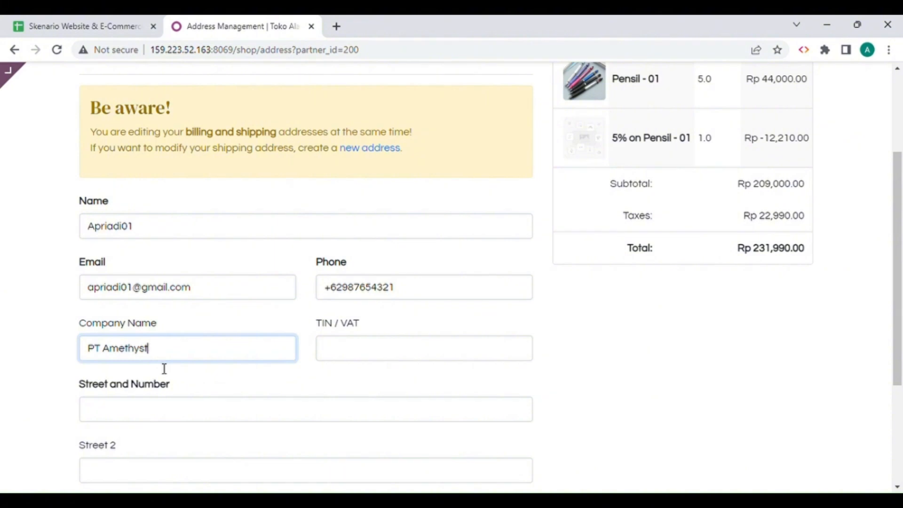
Enter the customer's street address with house number in the Street 2 field.
{"action": "left_click", "coordinate": [161, 409]}
{"action": "scroll", "coordinate": [672, 265], "scroll_direction": "down", "scroll_amount": 2}
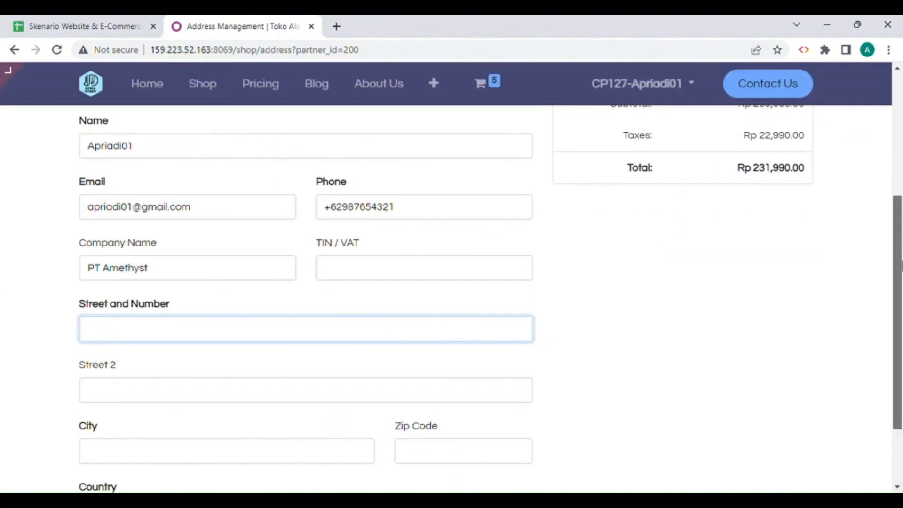
{"action": "key", "text": "Tab"}
{"action": "type", "text": "J"}
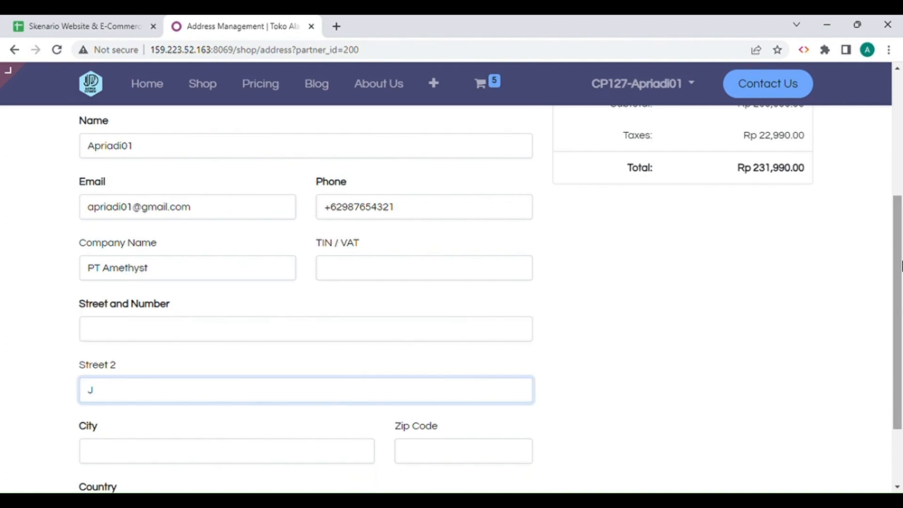
{"action": "type", "text": "al"}
{"action": "key", "text": "BackSpace"}
{"action": "type", "text": "alan Voulevard"}
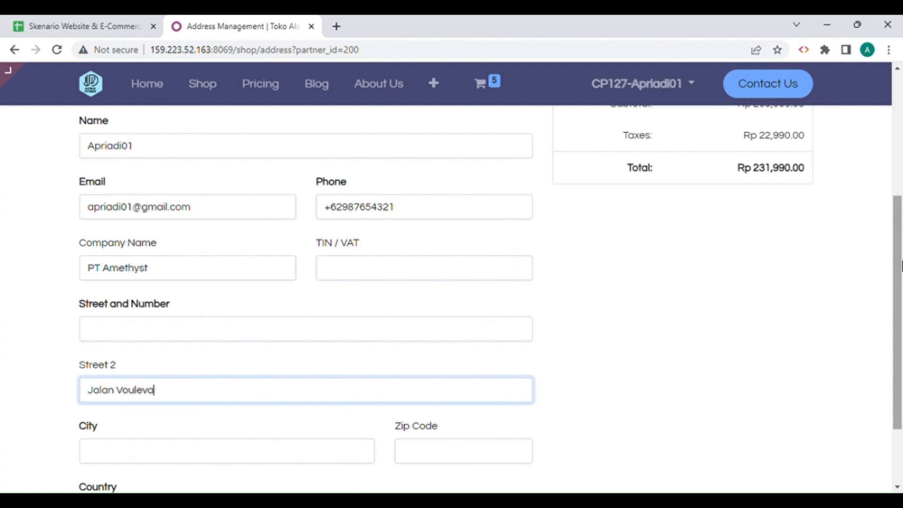
{"action": "key", "text": "BackSpace"}
{"action": "key", "text": "BackSpace"}
{"action": "key", "text": "BackSpace"}
{"action": "key", "text": "BackSpace"}
{"action": "key", "text": "BackSpace"}
{"action": "key", "text": "BackSpace"}
{"action": "key", "text": "BackSpace"}
{"action": "key", "text": "BackSpace"}
{"action": "key", "text": "BackSpace"}
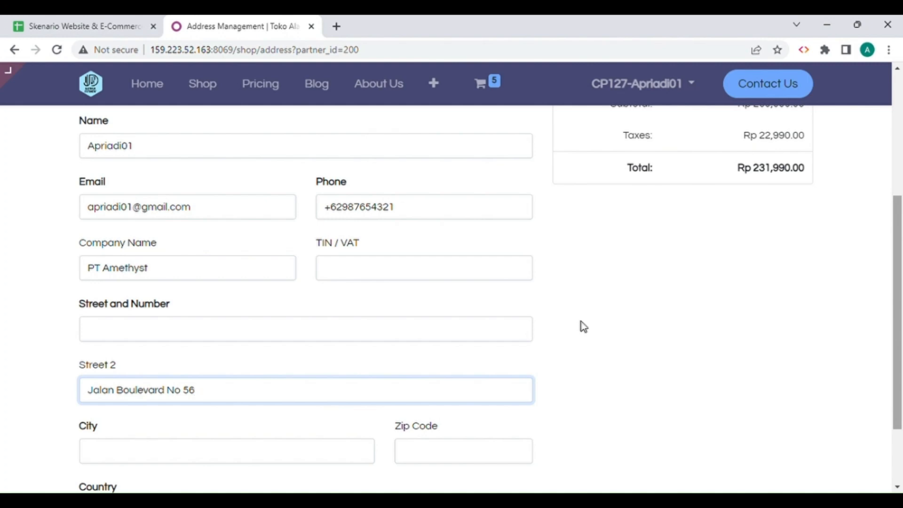
Move the street address from Street 2 to the Street and Number field, leaving Street 2 empty.
{"action": "left_click_drag", "start_coordinate": [206, 400], "coordinate": [91, 403]}
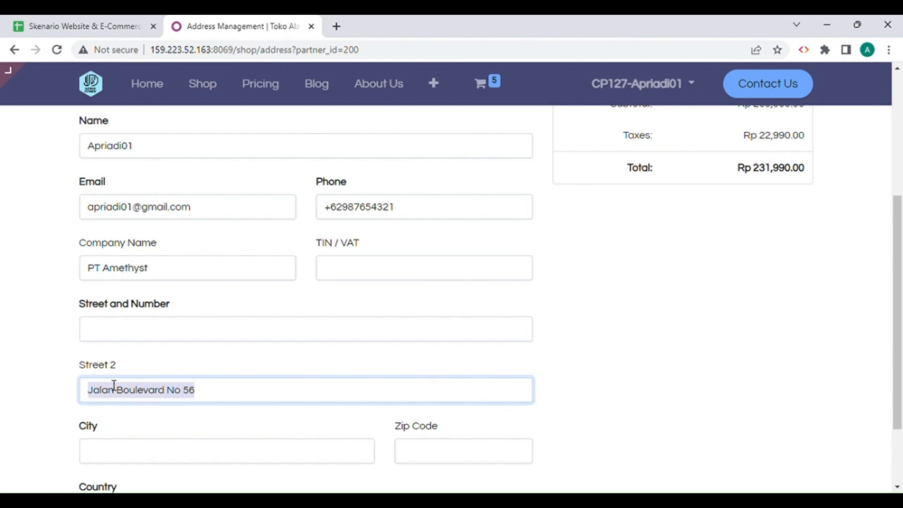
{"action": "left_click", "coordinate": [161, 334]}
{"action": "key", "text": "ctrl+v"}
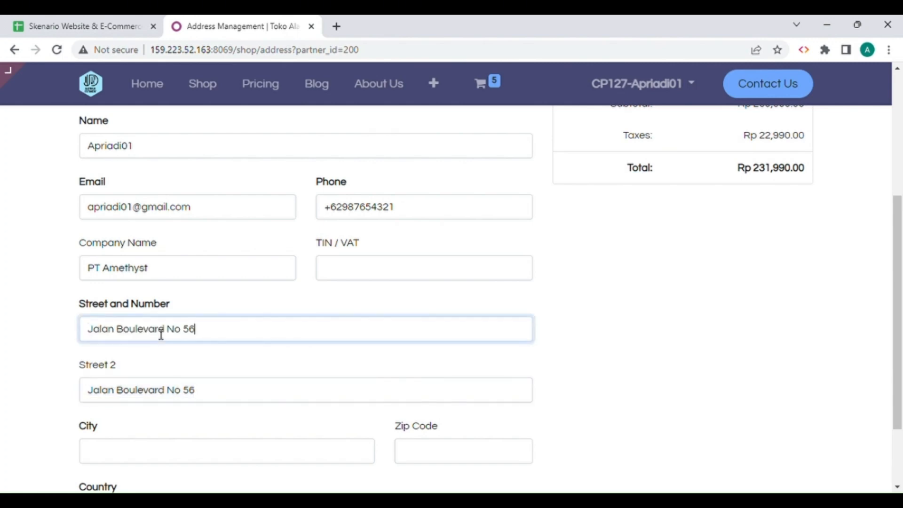
{"action": "left_click_drag", "start_coordinate": [215, 389], "coordinate": [58, 389]}
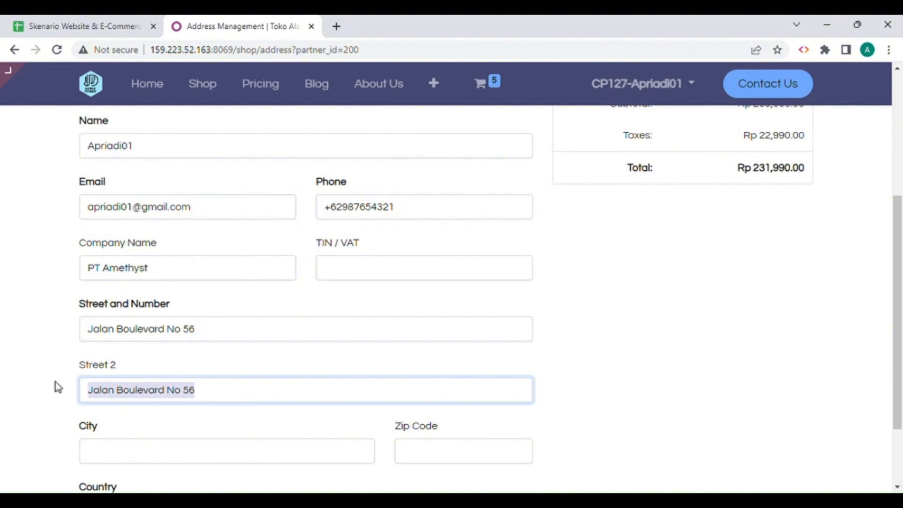
{"action": "key", "text": "BackSpace"}
Fill in the city and zip code of the customer's address.
{"action": "scroll", "coordinate": [305, 329], "scroll_direction": "down", "scroll_amount": 2}
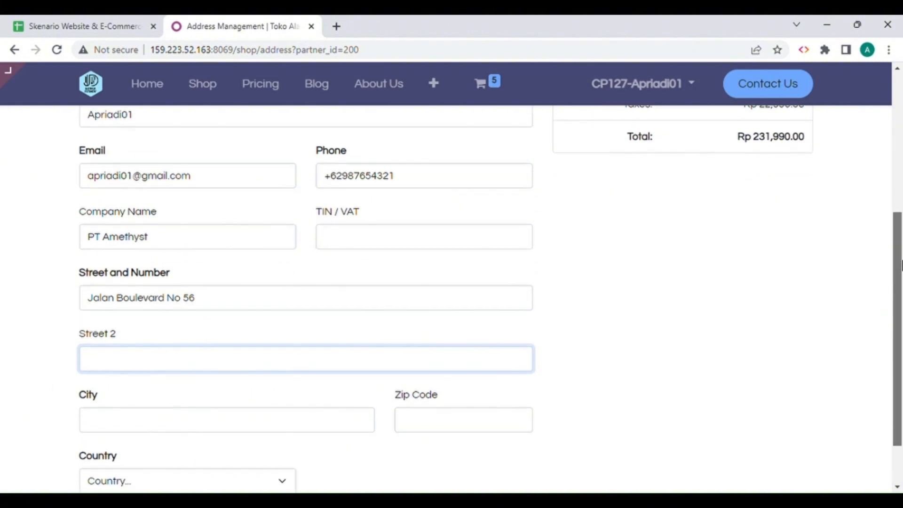
{"action": "left_click", "coordinate": [232, 361]}
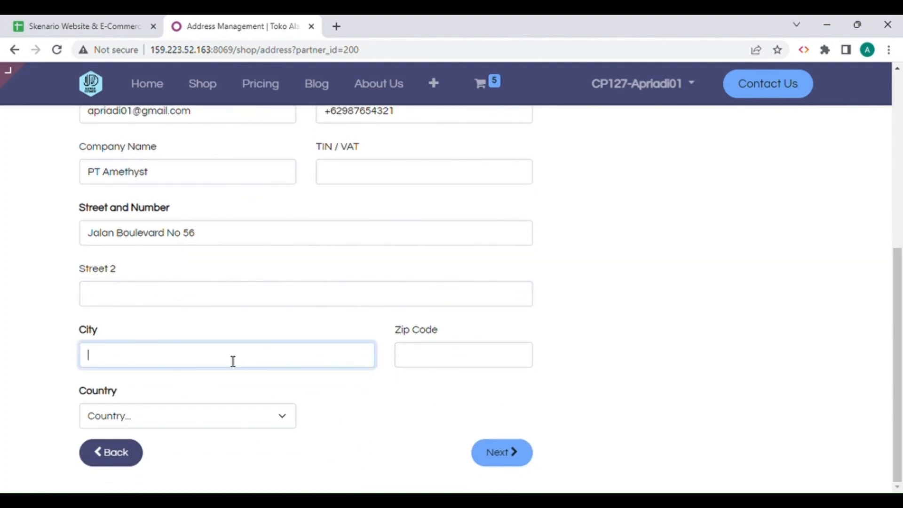
{"action": "type", "text": "Jakarta"}
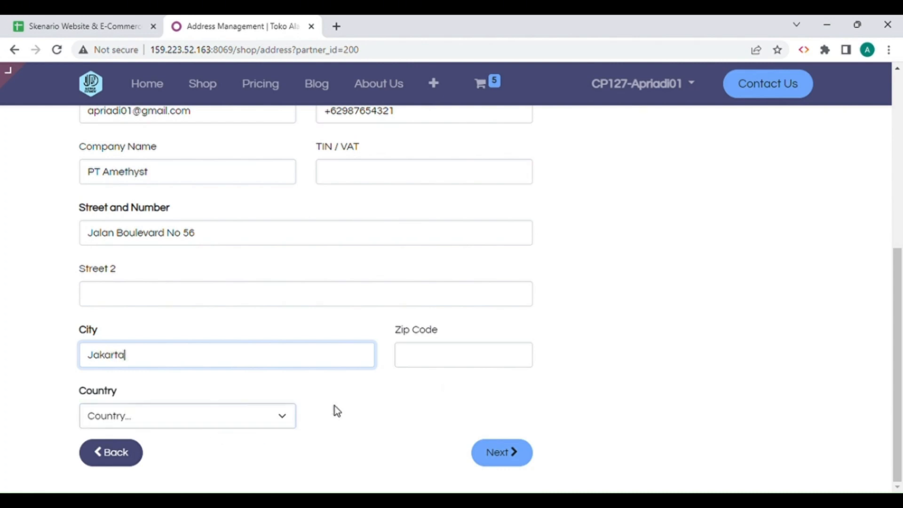
{"action": "left_click", "coordinate": [440, 367]}
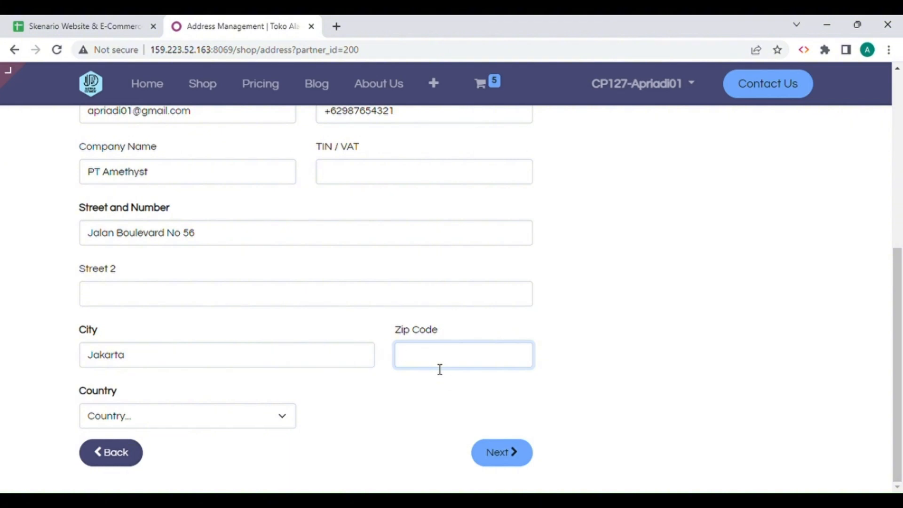
{"action": "type", "text": "123456"}
Set the country to Indonesia and submit the address form.
{"action": "left_click", "coordinate": [194, 419]}
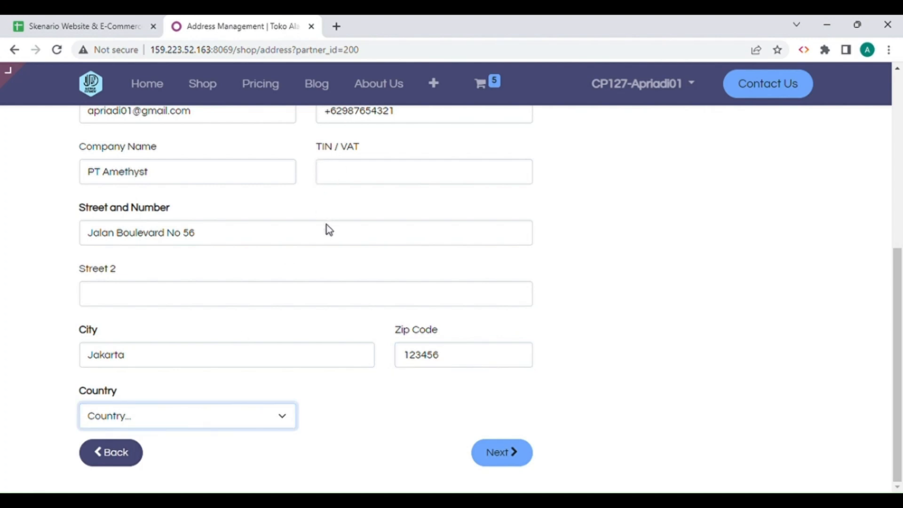
{"action": "left_click", "coordinate": [178, 240]}
{"action": "mouse_move", "coordinate": [900, 333]}
{"action": "left_mouse_down"}
{"action": "mouse_move", "coordinate": [901, 224]}
{"action": "mouse_move", "coordinate": [901, 341]}
{"action": "left_mouse_up"}
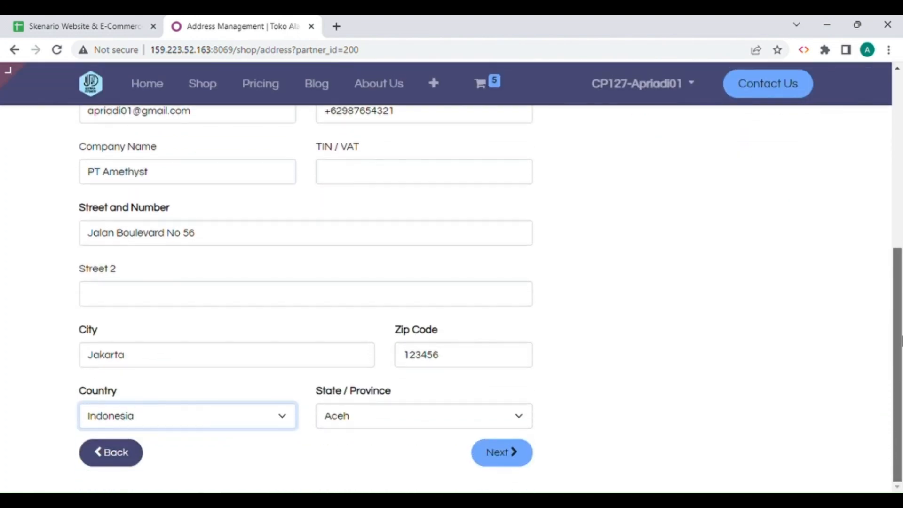
{"action": "left_click", "coordinate": [519, 454]}
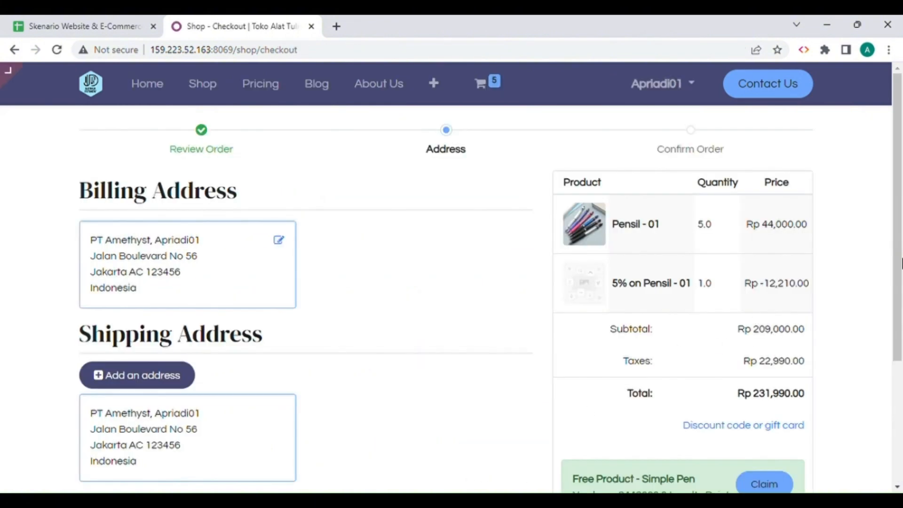
Review the billing and shipping addresses and confirm them to proceed to payment.
{"action": "left_click_drag", "start_coordinate": [901, 253], "coordinate": [901, 295]}
{"action": "scroll", "coordinate": [900, 295], "scroll_direction": "up", "scroll_amount": 2}
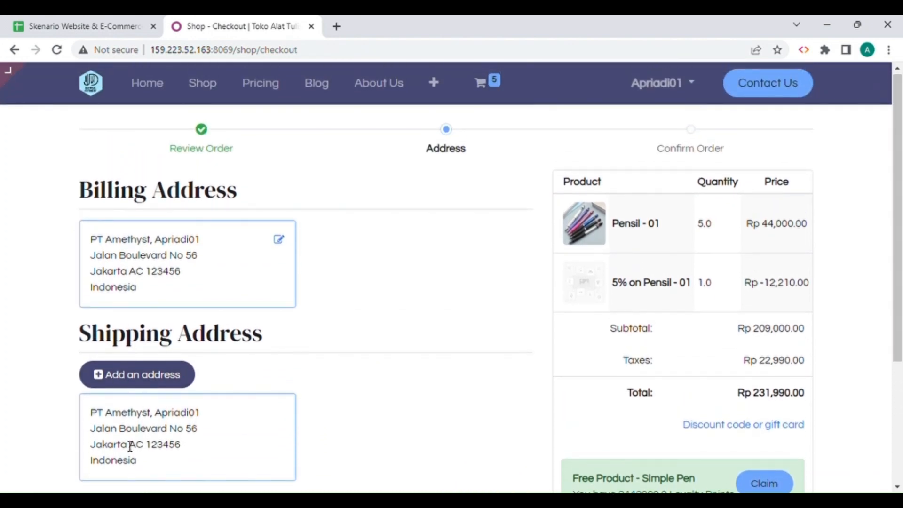
{"action": "left_click_drag", "start_coordinate": [898, 252], "coordinate": [901, 373]}
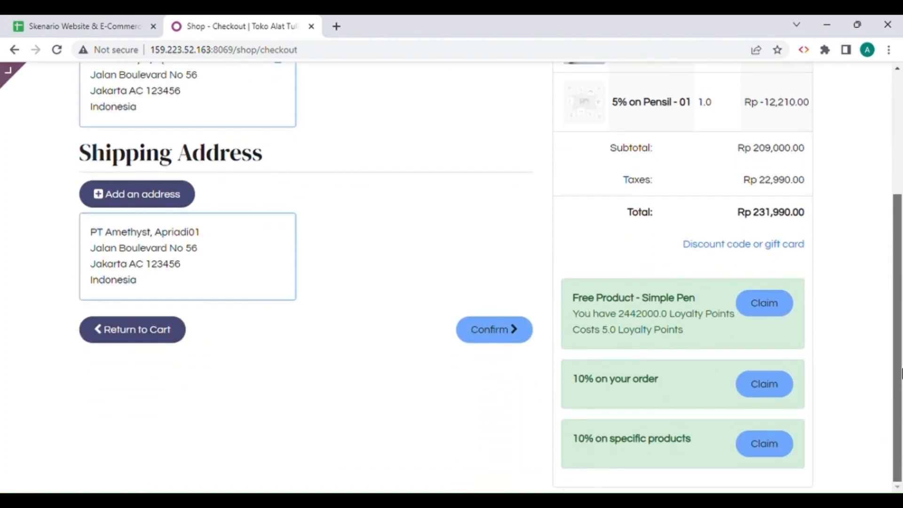
{"action": "left_click", "coordinate": [497, 338]}
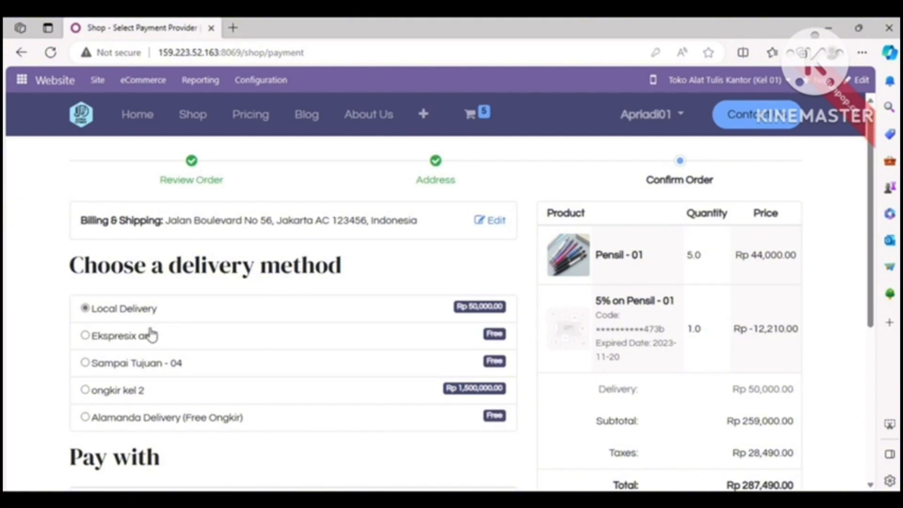
Choose Alamanda Delivery (Free Ongkir) as the delivery method and Demo as the payment provider.
{"action": "left_click", "coordinate": [86, 418]}
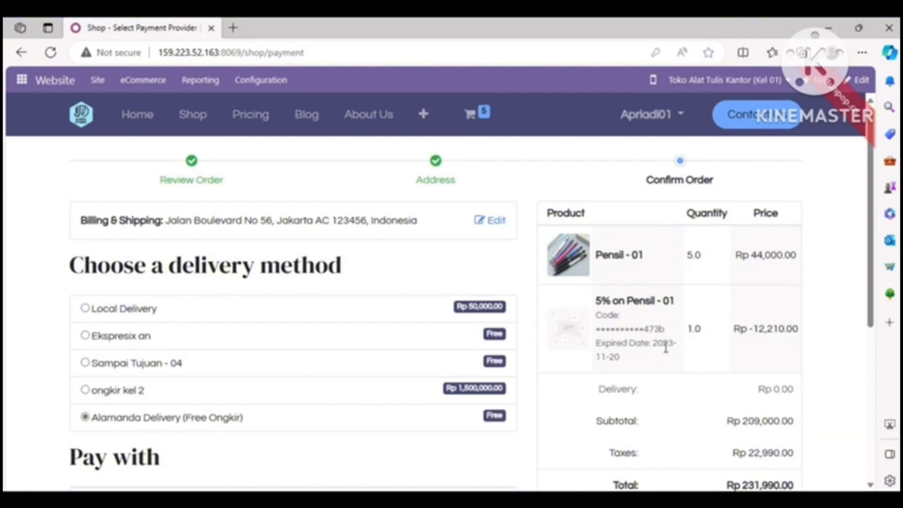
{"action": "scroll", "coordinate": [872, 252], "scroll_direction": "down", "scroll_amount": 4}
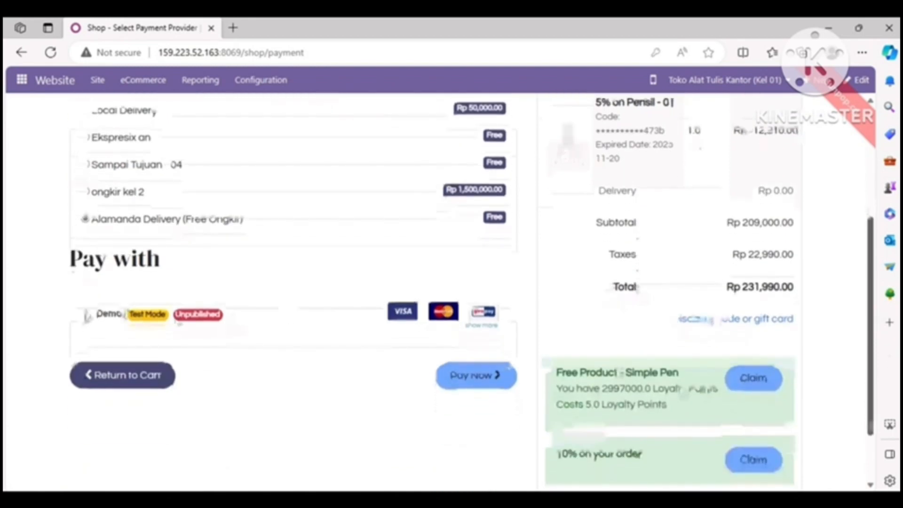
{"action": "left_click", "coordinate": [86, 315]}
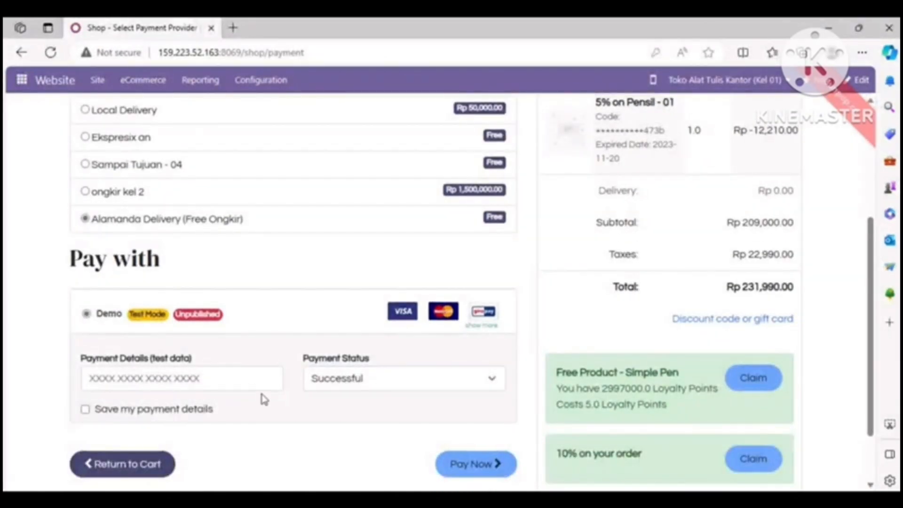
Enter a test card number in the payment details, keep the payment status Successful, and pay for the order.
{"action": "left_click", "coordinate": [283, 379]}
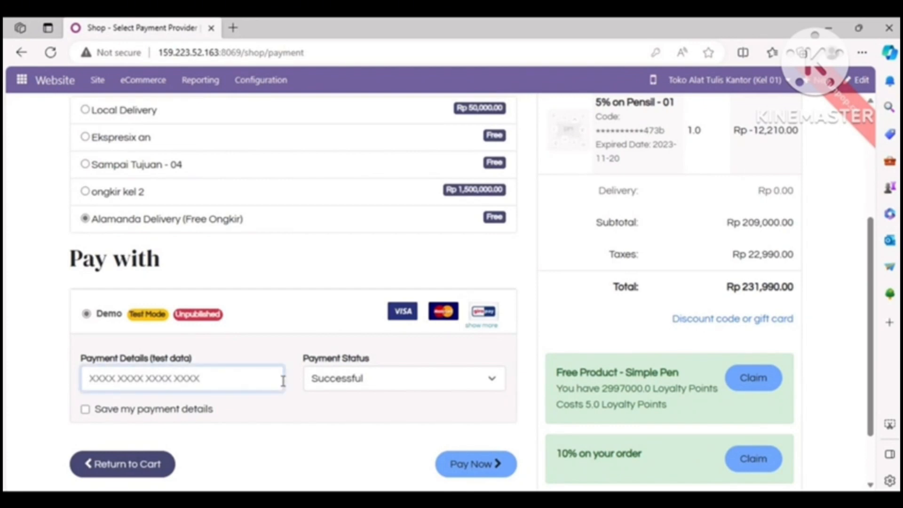
{"action": "type", "text": "12345678"}
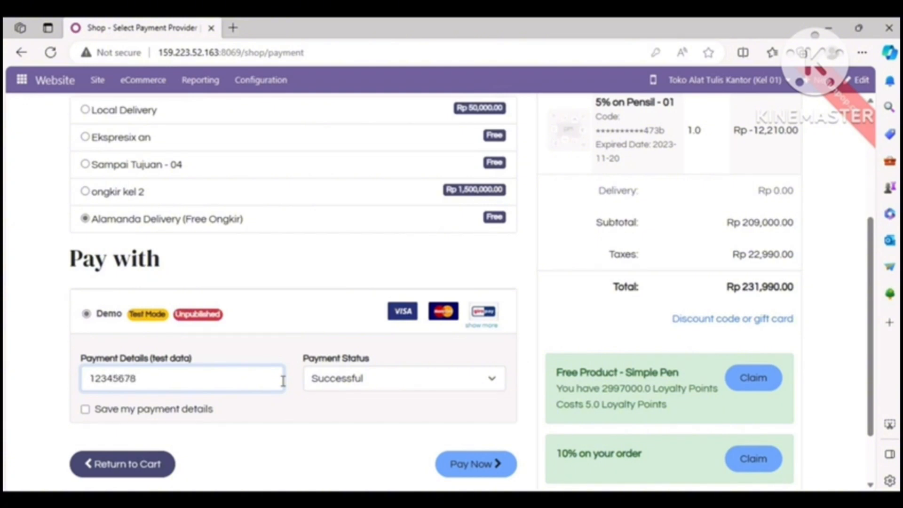
{"action": "left_click", "coordinate": [360, 386]}
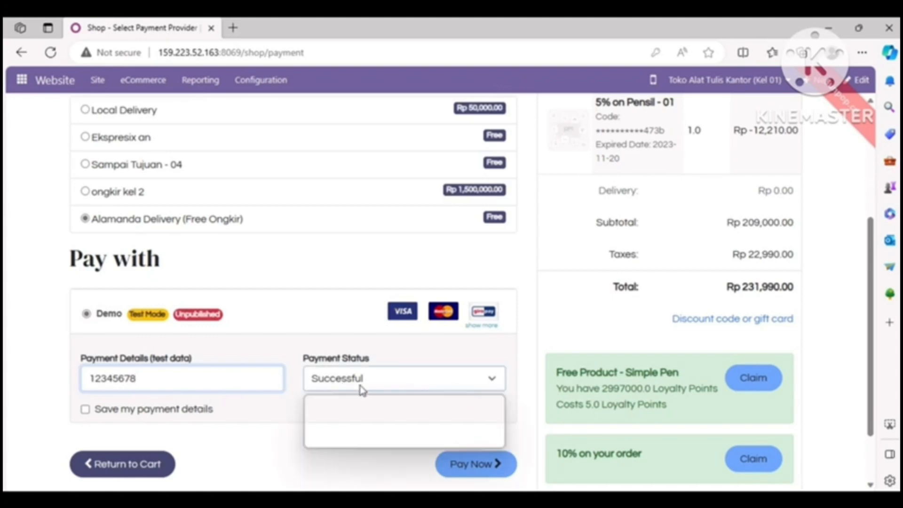
{"action": "left_click", "coordinate": [361, 389]}
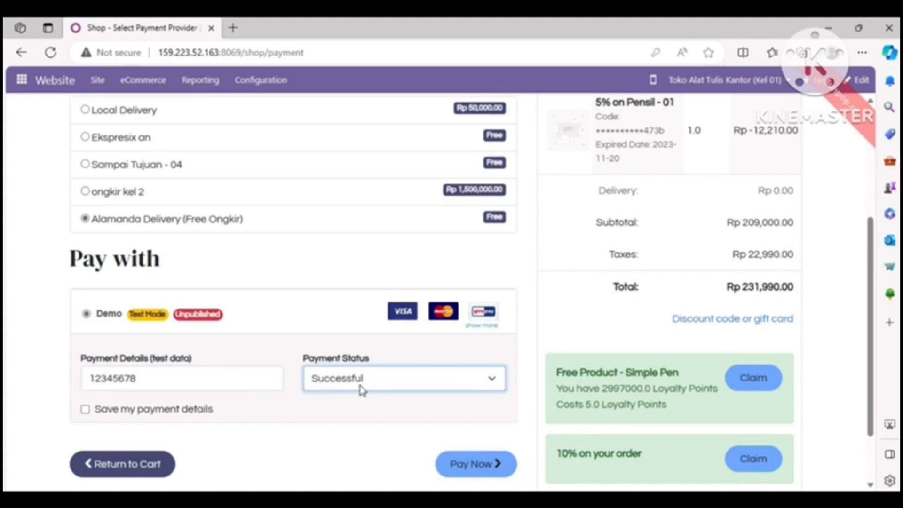
{"action": "left_click", "coordinate": [474, 474]}
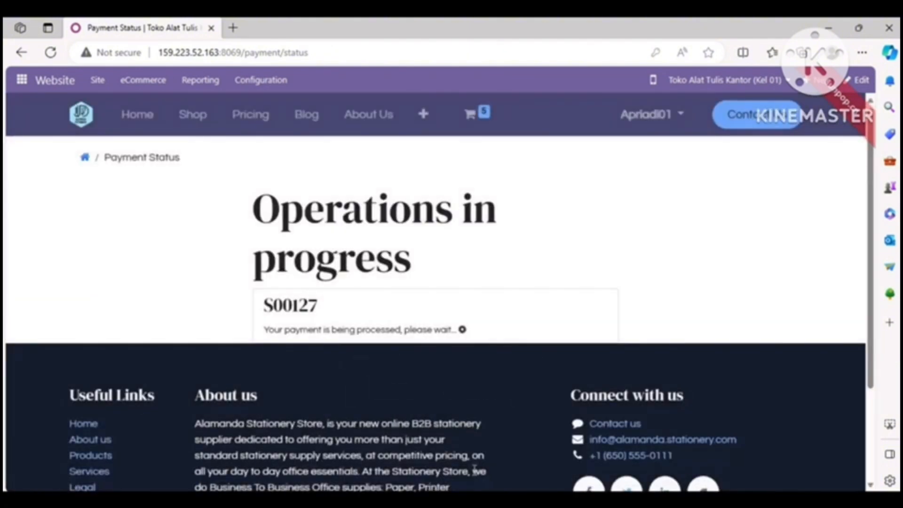
{"action": "left_click", "coordinate": [330, 308]}
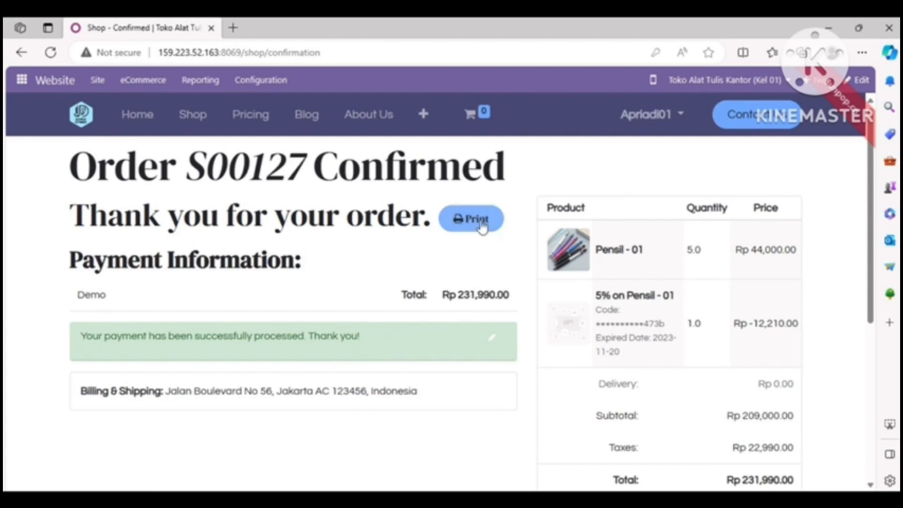
Open the printable version of the confirmed order and examine its lines, discount and totals.
{"action": "left_click", "coordinate": [501, 225]}
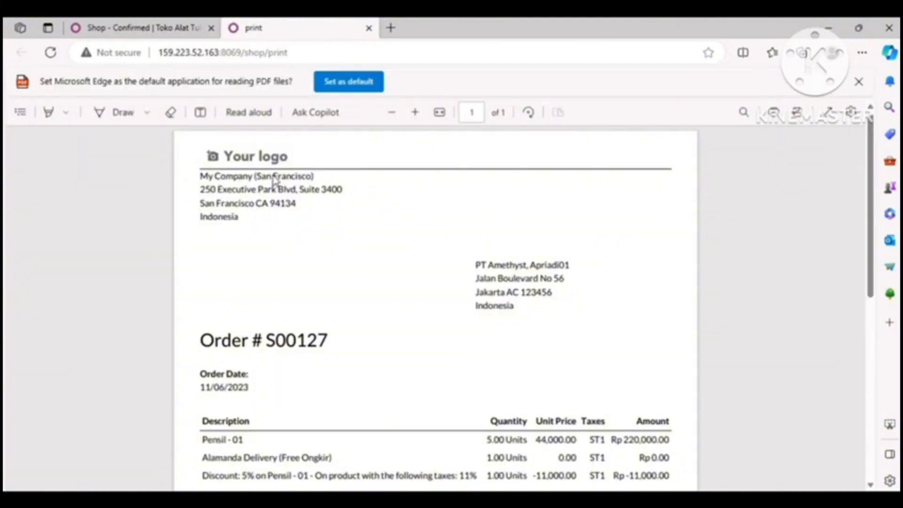
{"action": "scroll", "coordinate": [879, 315], "scroll_direction": "down", "scroll_amount": 1}
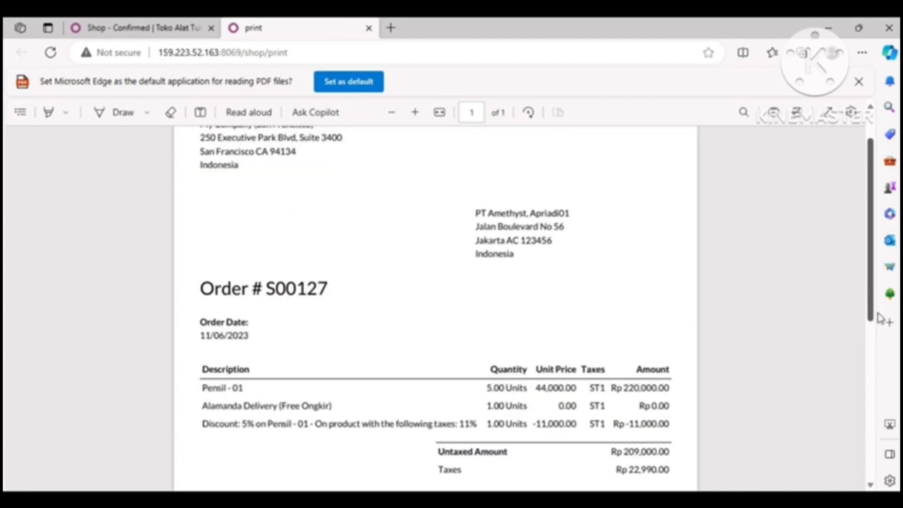
{"action": "scroll", "coordinate": [879, 319], "scroll_direction": "down", "scroll_amount": 2}
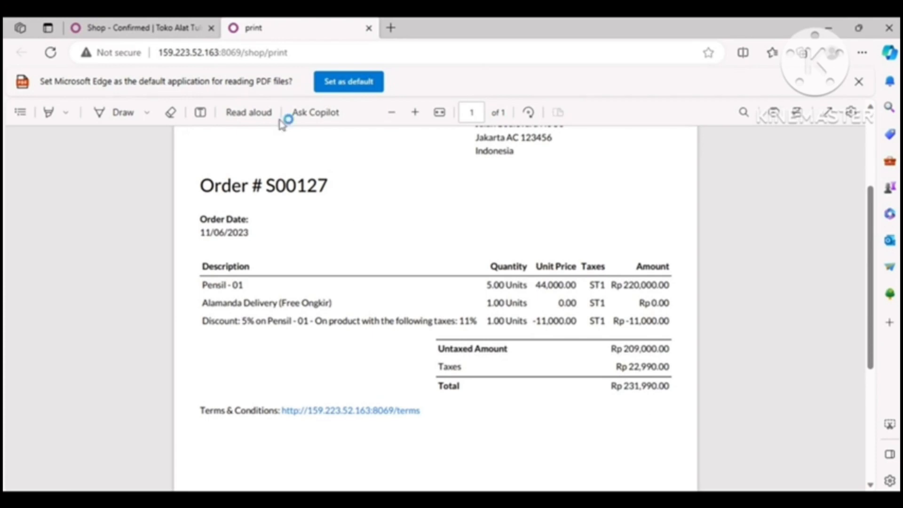
Return to the order confirmation page and review the payment information, ordered products and totals.
{"action": "left_click", "coordinate": [134, 29]}
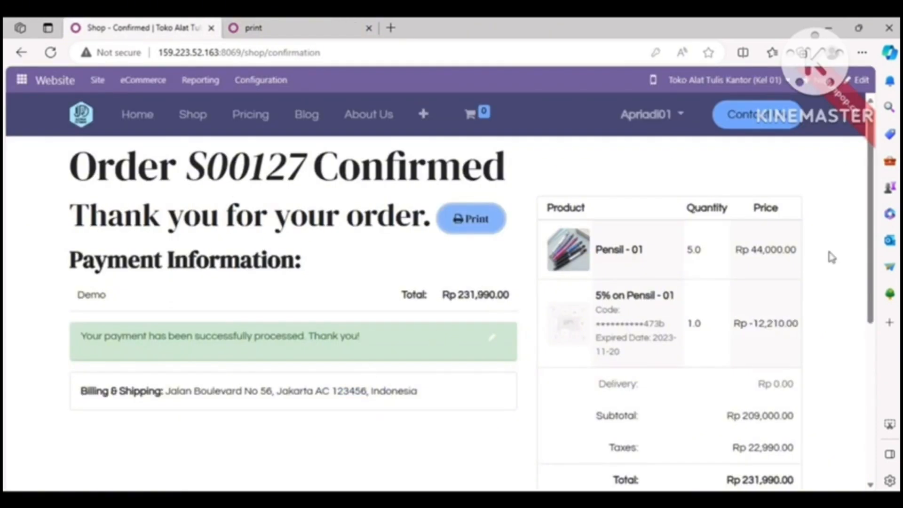
{"action": "scroll", "coordinate": [871, 267], "scroll_direction": "down", "scroll_amount": 8}
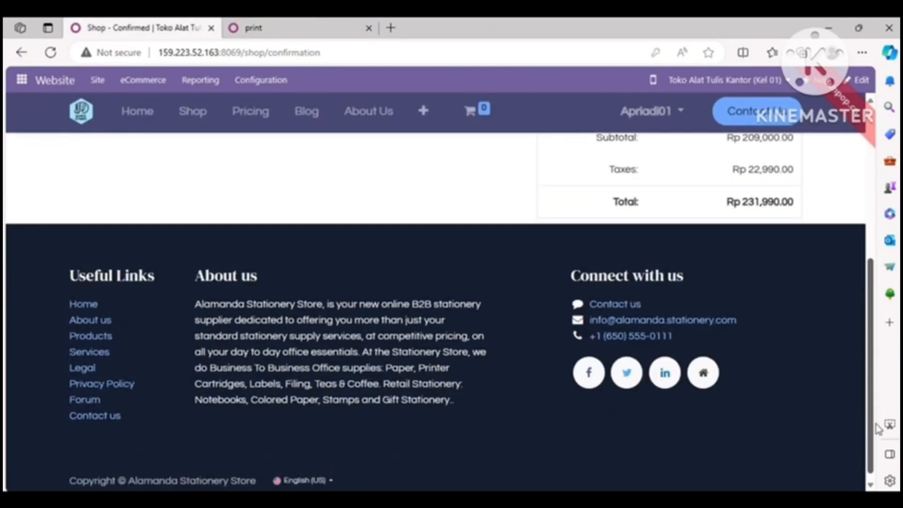
{"action": "scroll", "coordinate": [872, 272], "scroll_direction": "up", "scroll_amount": 9}
{"action": "scroll", "coordinate": [875, 283], "scroll_direction": "down", "scroll_amount": 1}
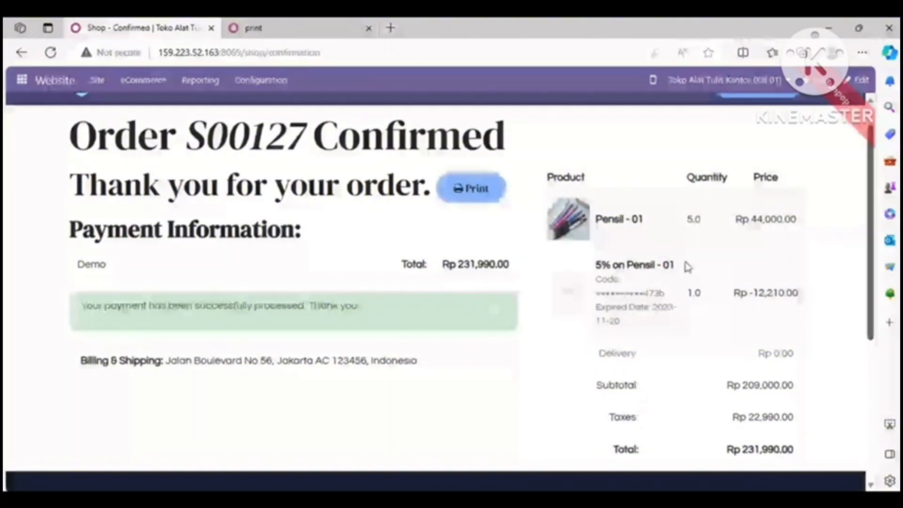
{"action": "mouse_move", "coordinate": [419, 32]}
{"action": "left_click", "coordinate": [419, 48]}
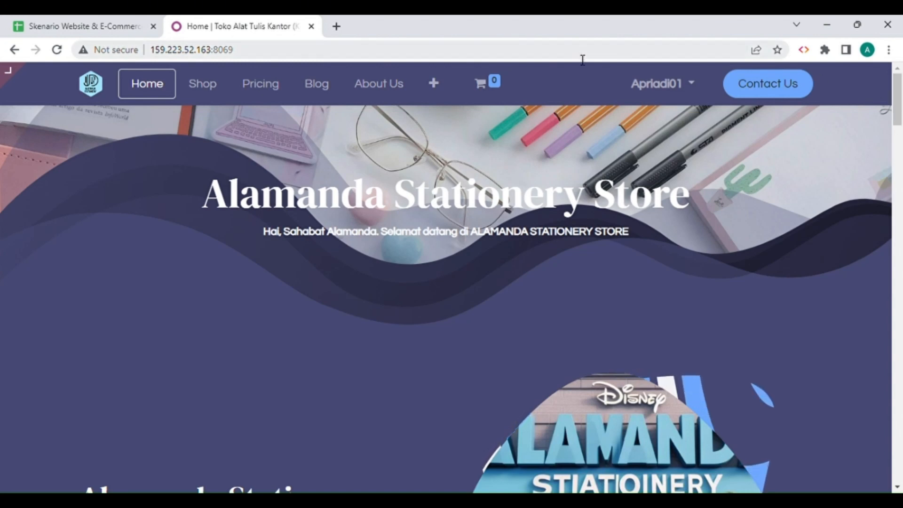
Copy the product name Buku from the scenario spreadsheet's Product sheet, search the shop for it and open Buku - 01.
{"action": "left_click", "coordinate": [121, 30]}
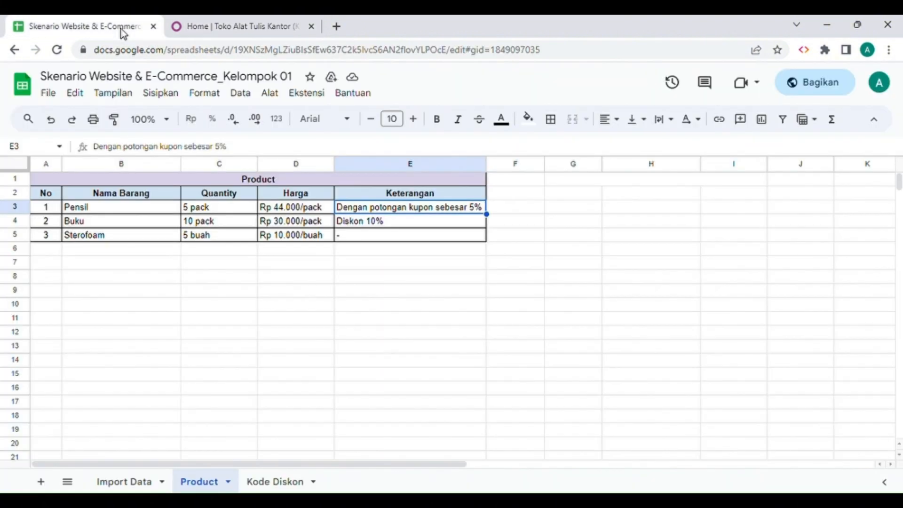
{"action": "left_click", "coordinate": [119, 222]}
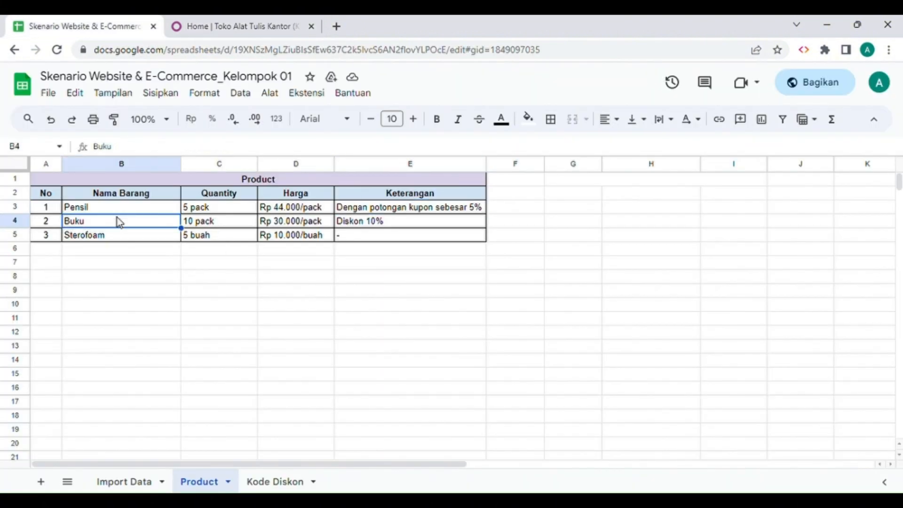
{"action": "left_click", "coordinate": [254, 27]}
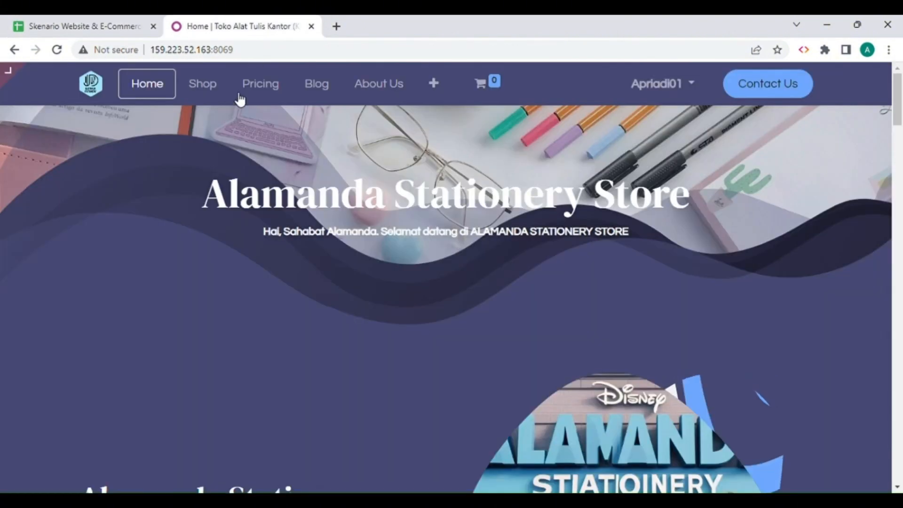
{"action": "left_click", "coordinate": [202, 89]}
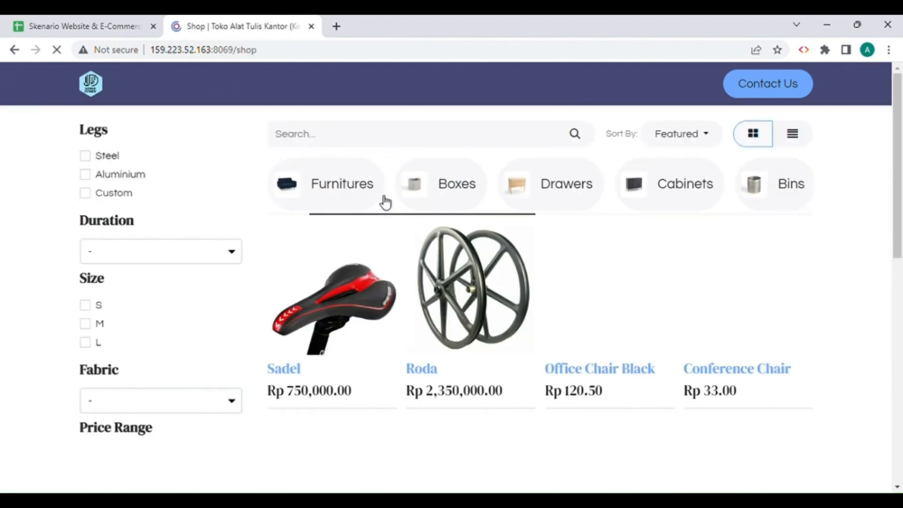
{"action": "left_click", "coordinate": [374, 140]}
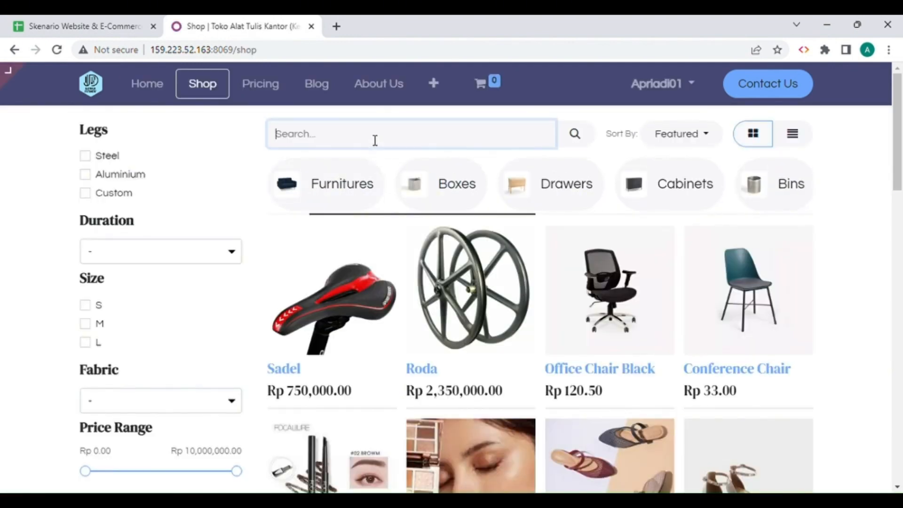
{"action": "type", "text": "Buku"}
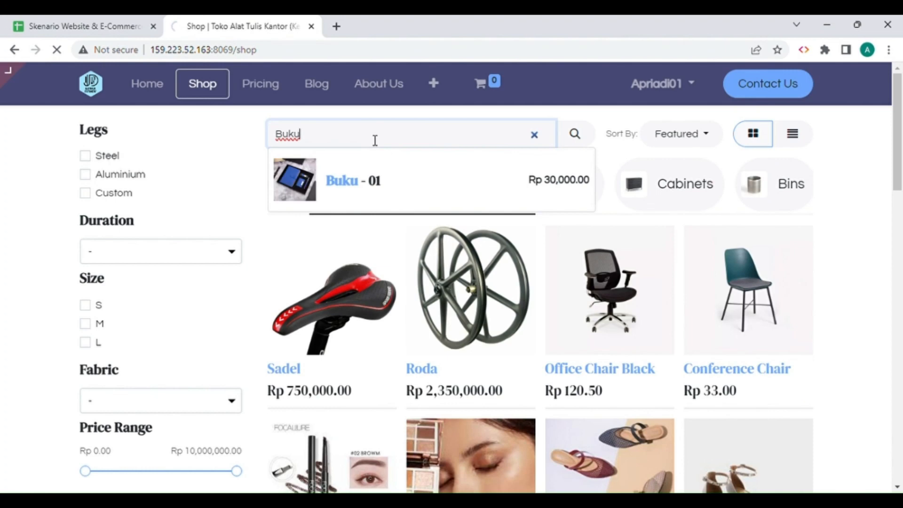
{"action": "key", "text": "Return"}
{"action": "left_click", "coordinate": [340, 236]}
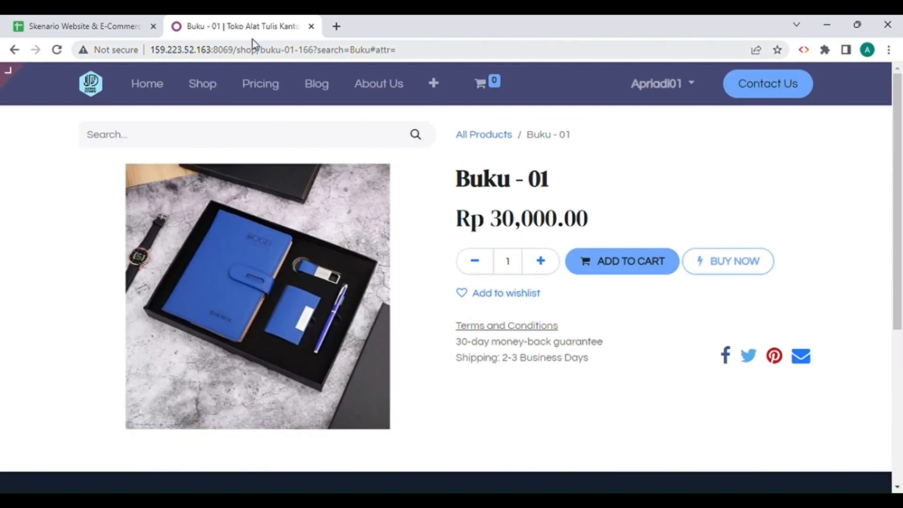
Check Buku's quantity in the Product sheet, add 10 units of Buku - 01 to the cart and open the cart.
{"action": "left_click", "coordinate": [101, 29]}
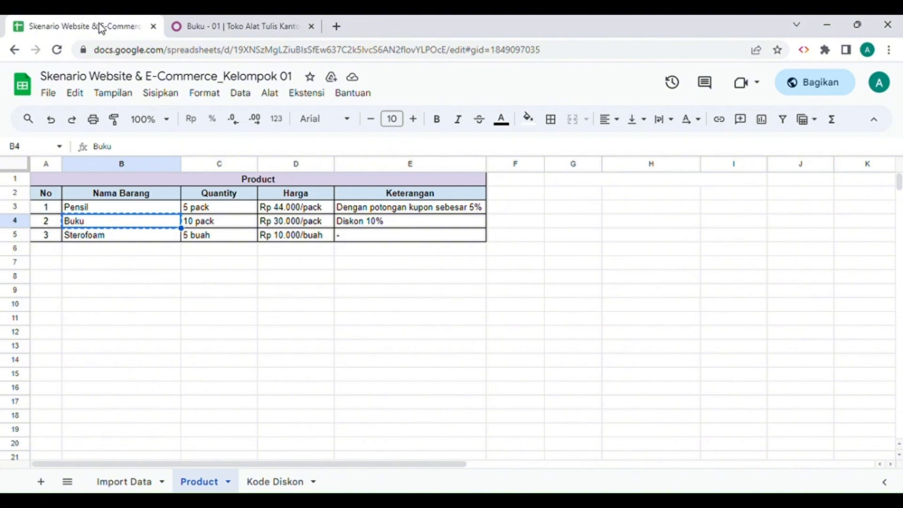
{"action": "left_click", "coordinate": [210, 225]}
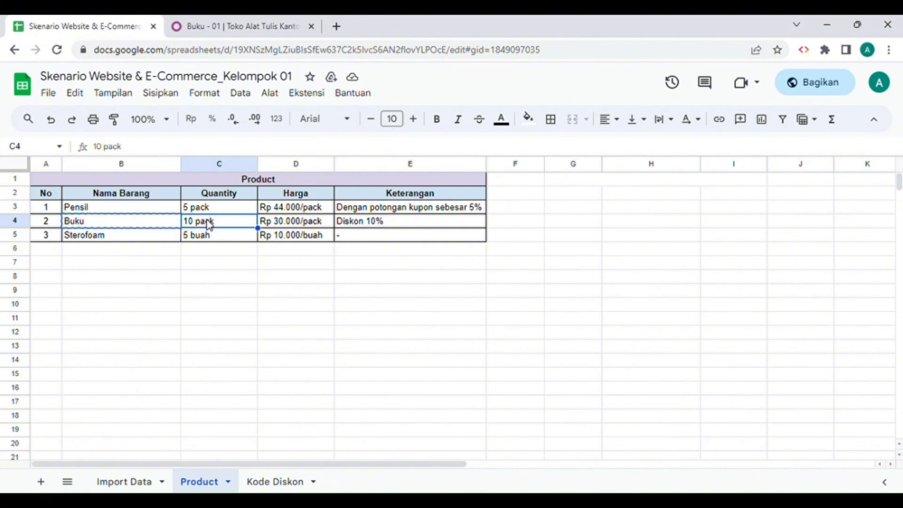
{"action": "left_click", "coordinate": [251, 25]}
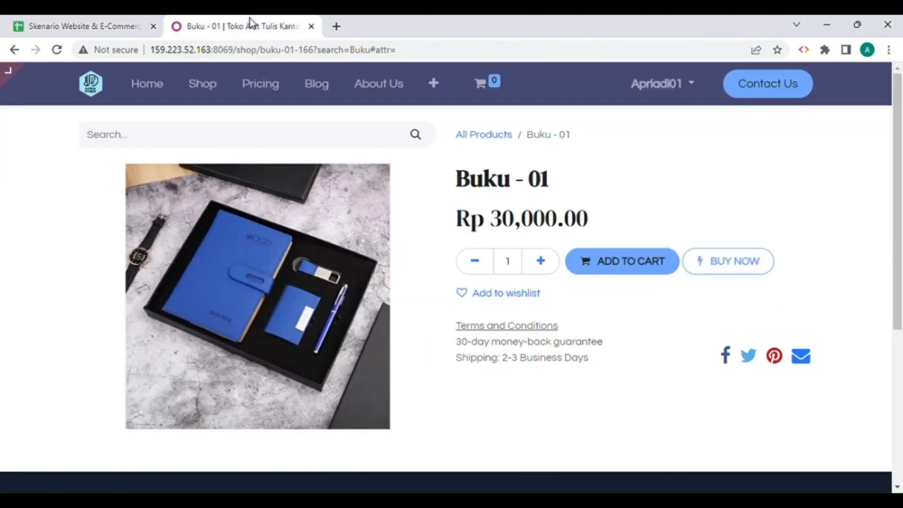
{"action": "left_click", "coordinate": [546, 267]}
{"action": "left_click", "coordinate": [547, 267]}
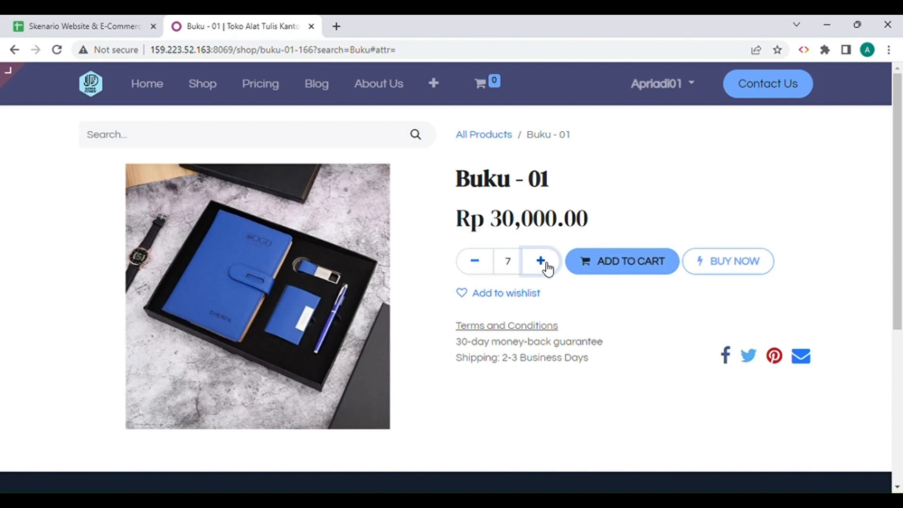
{"action": "left_click", "coordinate": [547, 267]}
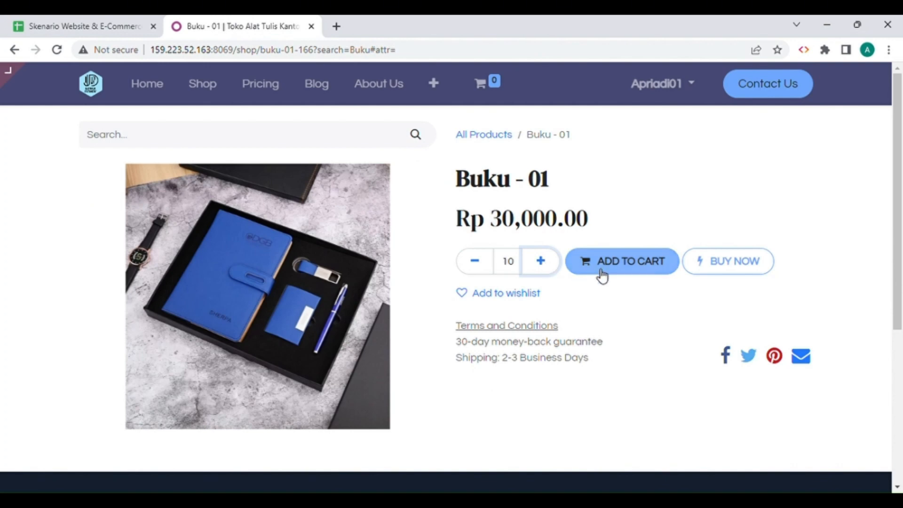
{"action": "left_click", "coordinate": [614, 273]}
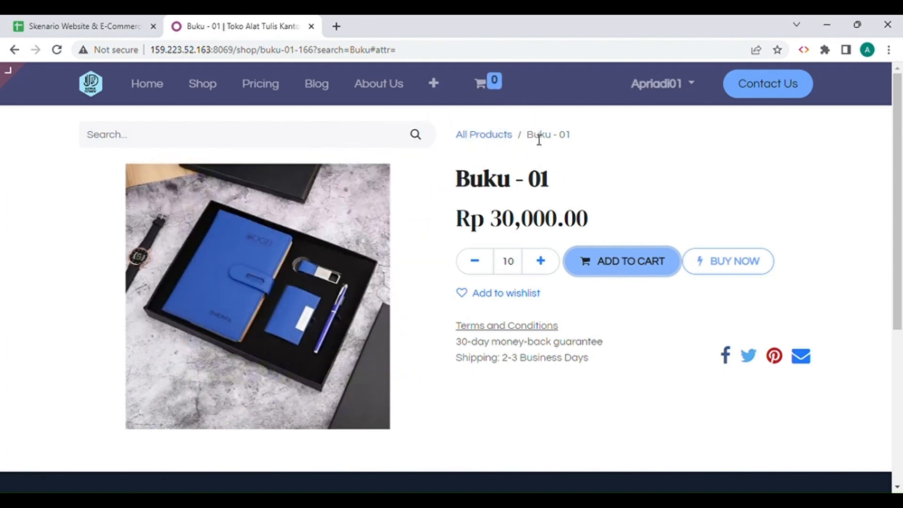
{"action": "left_click", "coordinate": [480, 84]}
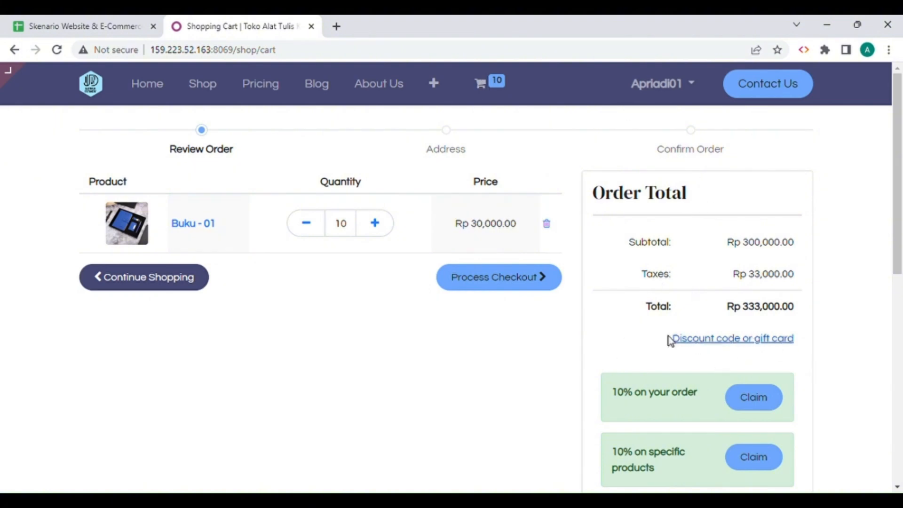
Open the cart's discount code entry and copy the code BUKU10 from the spreadsheet's Kode Diskon sheet.
{"action": "left_click", "coordinate": [697, 346]}
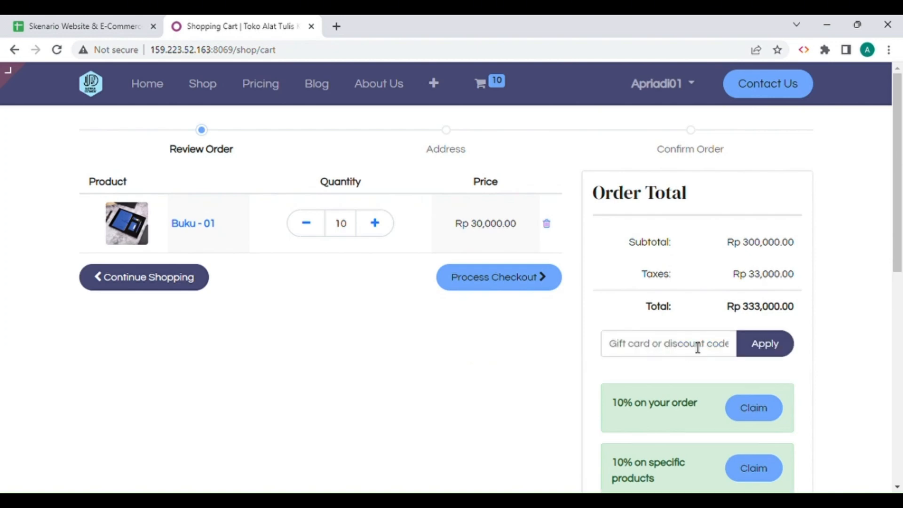
{"action": "left_click", "coordinate": [121, 26]}
{"action": "key", "text": "ctrl+w"}
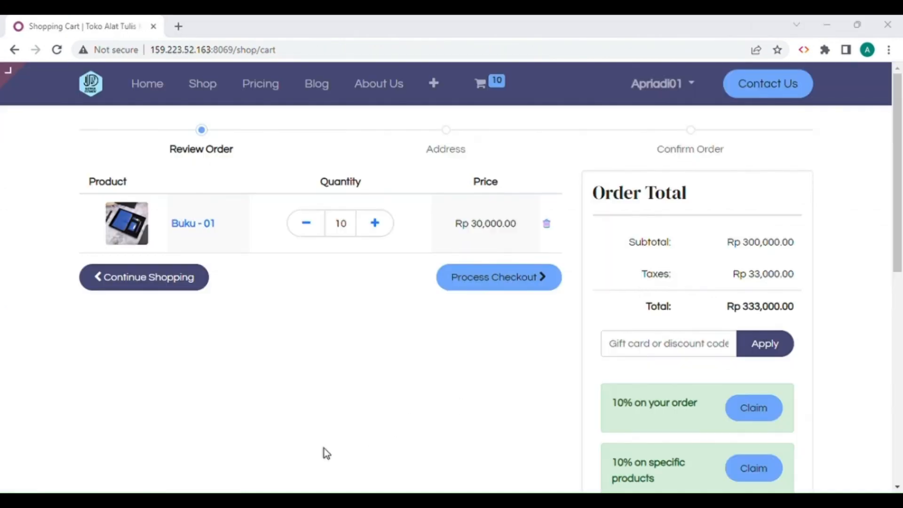
{"action": "key", "text": "ctrl+shift+t"}
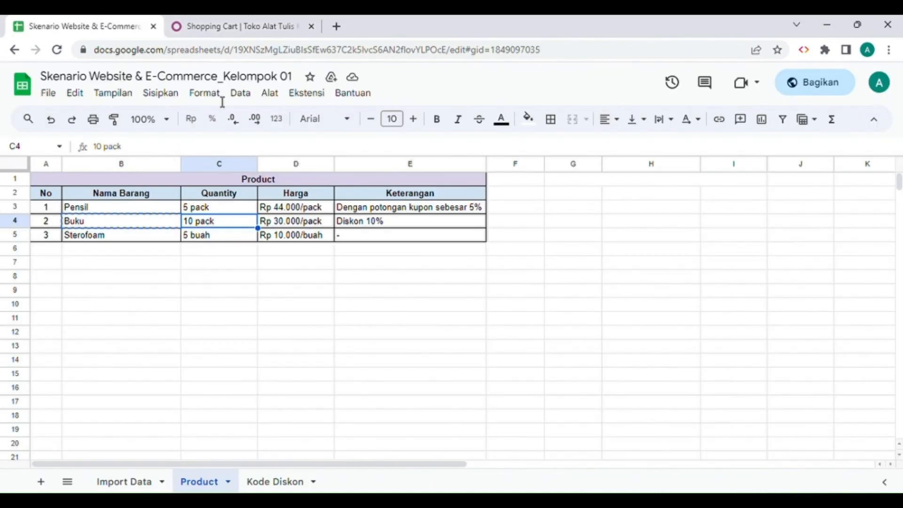
{"action": "left_click", "coordinate": [258, 482]}
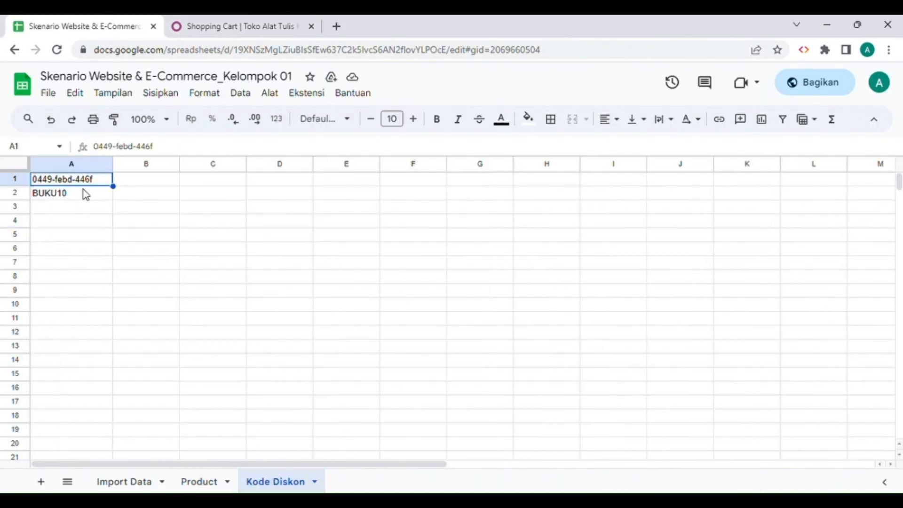
{"action": "left_click", "coordinate": [68, 194]}
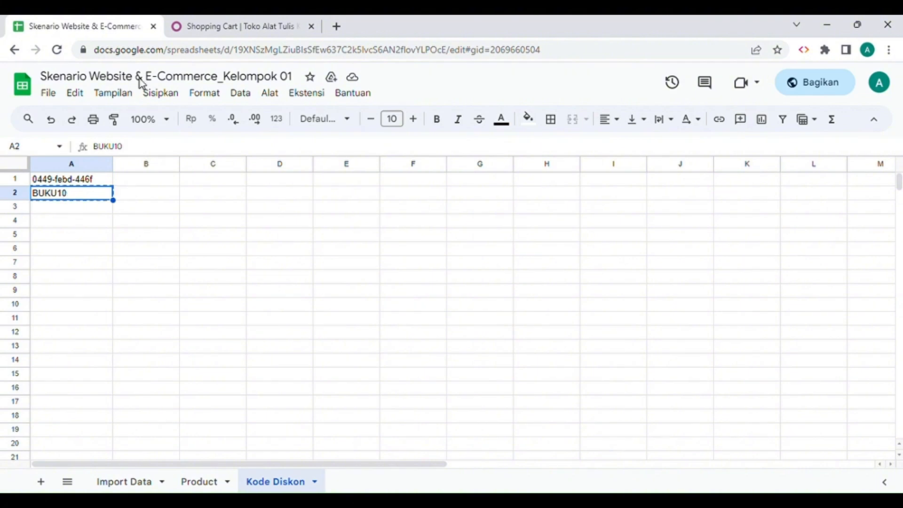
Apply the discount code BUKU10 to the Buku - 01 cart and review the order total.
{"action": "left_click", "coordinate": [211, 24]}
{"action": "left_click", "coordinate": [701, 346]}
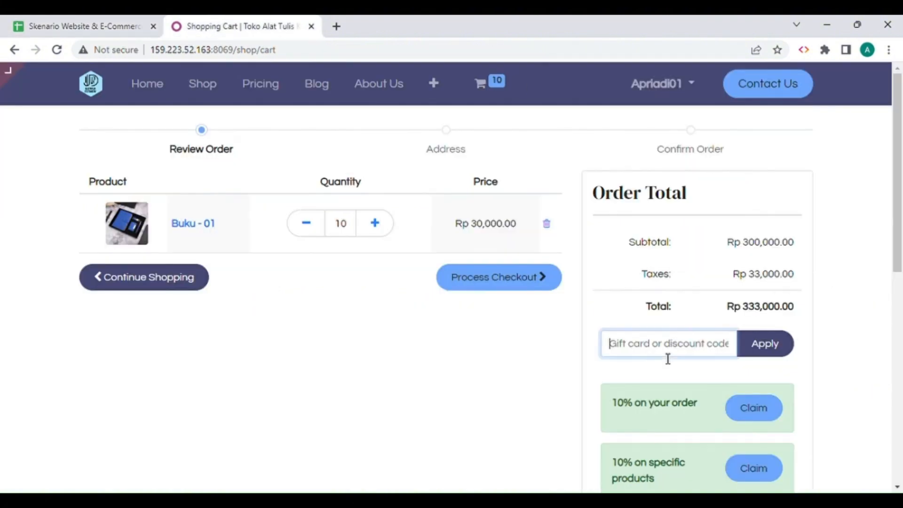
{"action": "type", "text": "BUKU10"}
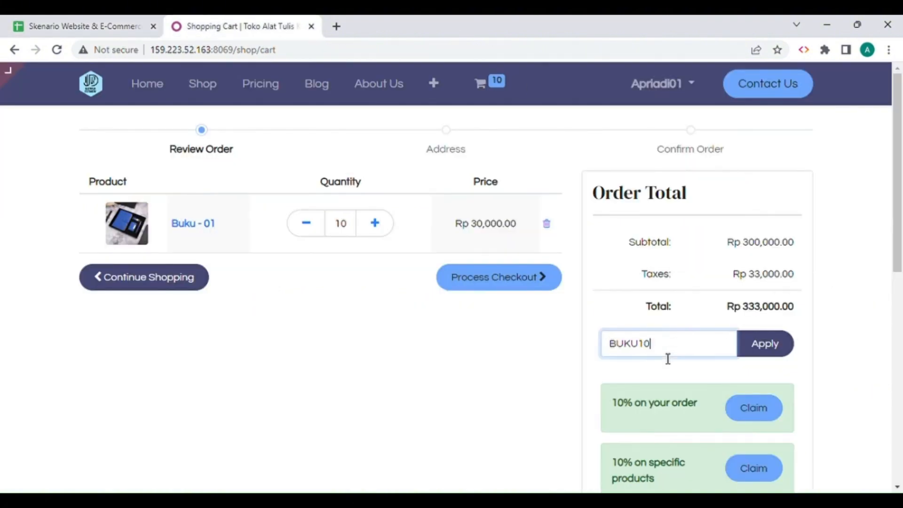
{"action": "left_click", "coordinate": [774, 351]}
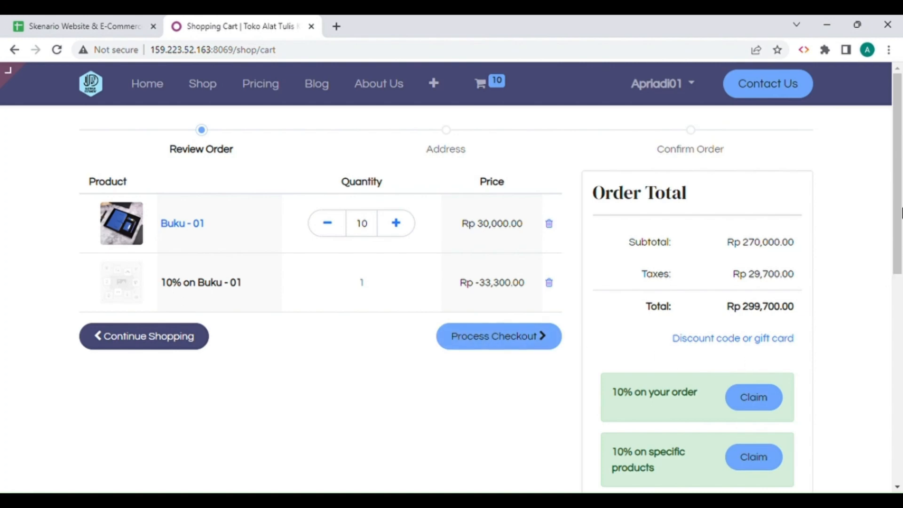
{"action": "scroll", "coordinate": [900, 212], "scroll_direction": "down", "scroll_amount": 2}
{"action": "scroll", "coordinate": [901, 198], "scroll_direction": "up", "scroll_amount": 2}
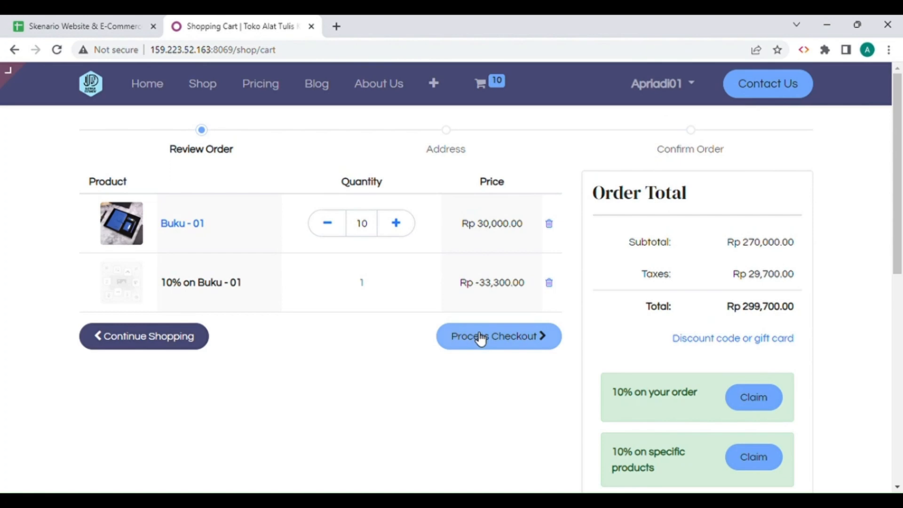
Proceed to checkout with the Buku - 01 cart and choose Alamanda Delivery (Free Ongkir) as the delivery method.
{"action": "left_click", "coordinate": [505, 344]}
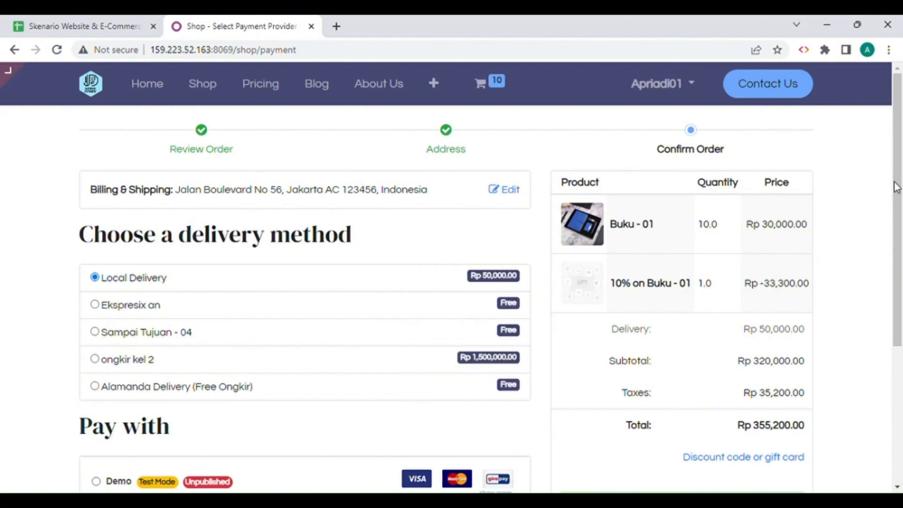
{"action": "scroll", "coordinate": [900, 185], "scroll_direction": "down", "scroll_amount": 1}
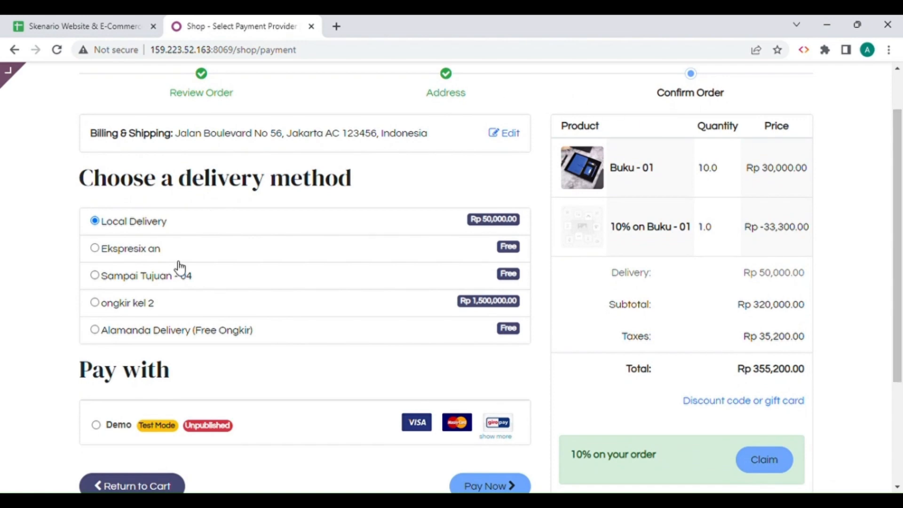
{"action": "left_click", "coordinate": [96, 331]}
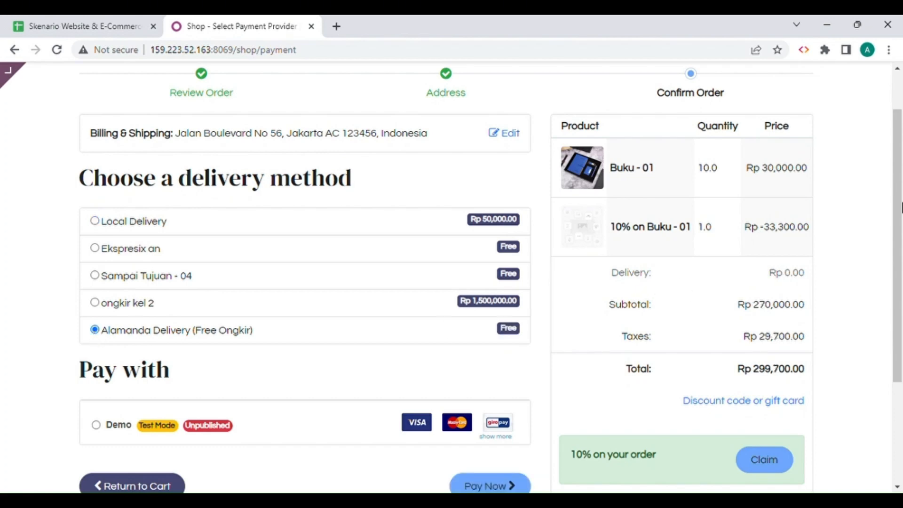
Pay for the Buku - 01 order with the Demo provider, entering the test payment details and keeping the payment status Successful.
{"action": "left_click_drag", "start_coordinate": [901, 207], "coordinate": [901, 275]}
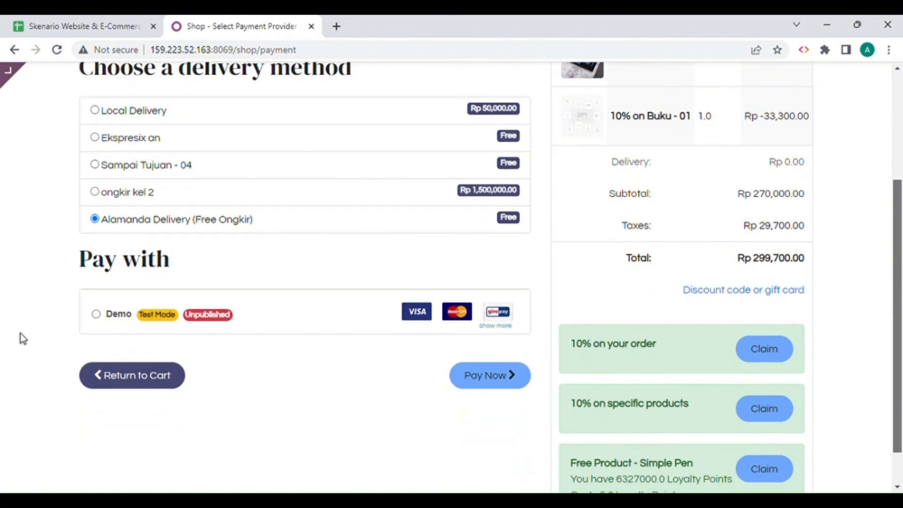
{"action": "left_click", "coordinate": [109, 318]}
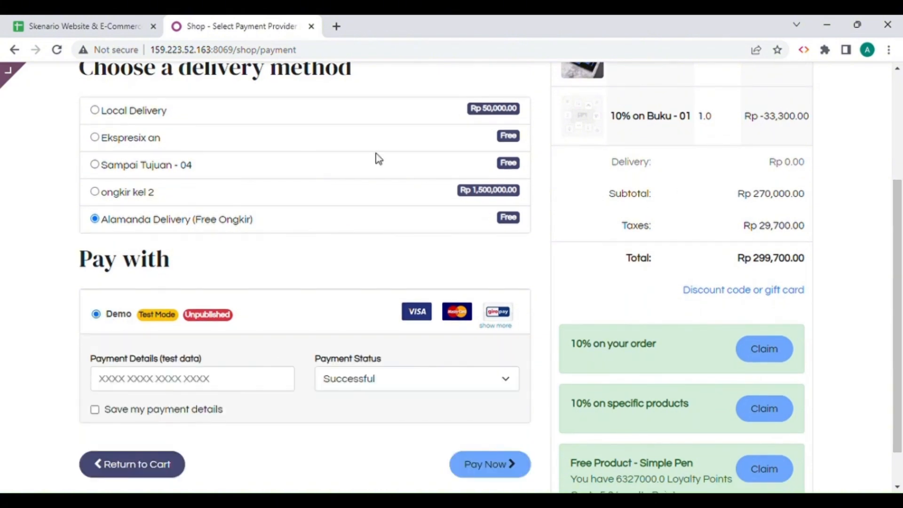
{"action": "left_click", "coordinate": [162, 379]}
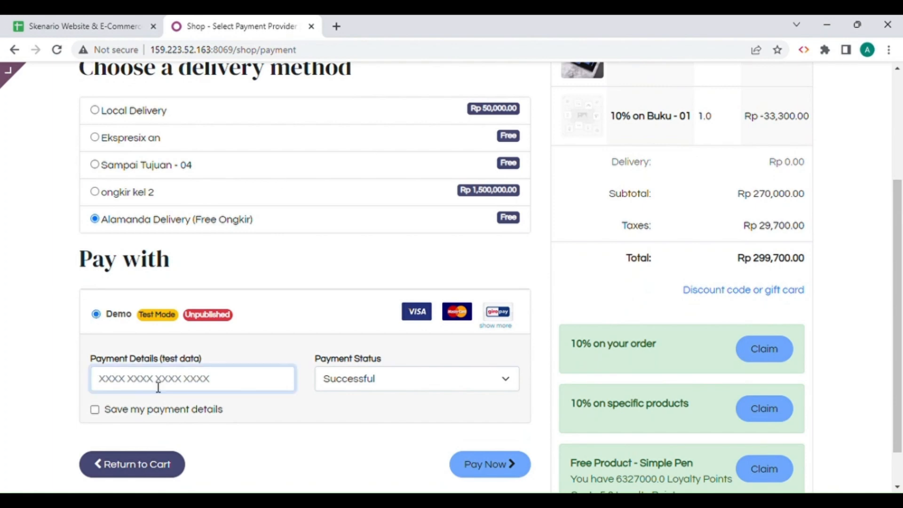
{"action": "type", "text": "12345678"}
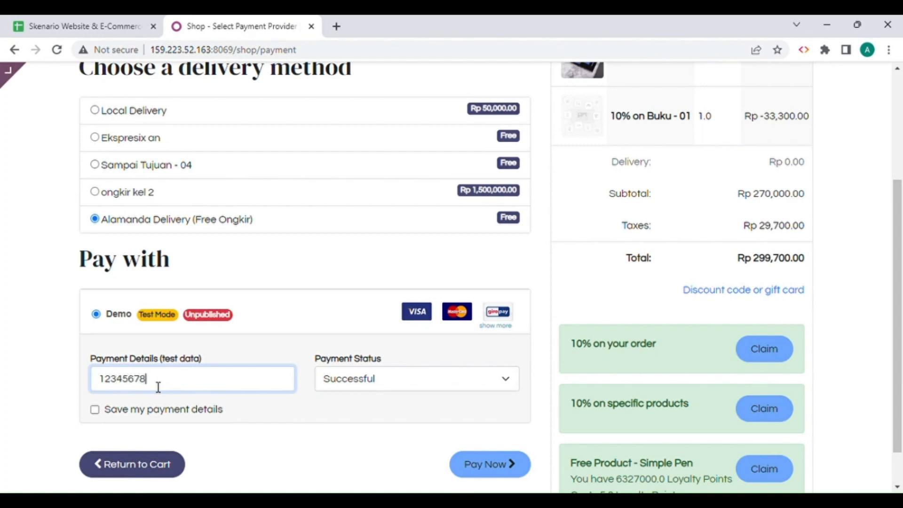
{"action": "left_click", "coordinate": [391, 382]}
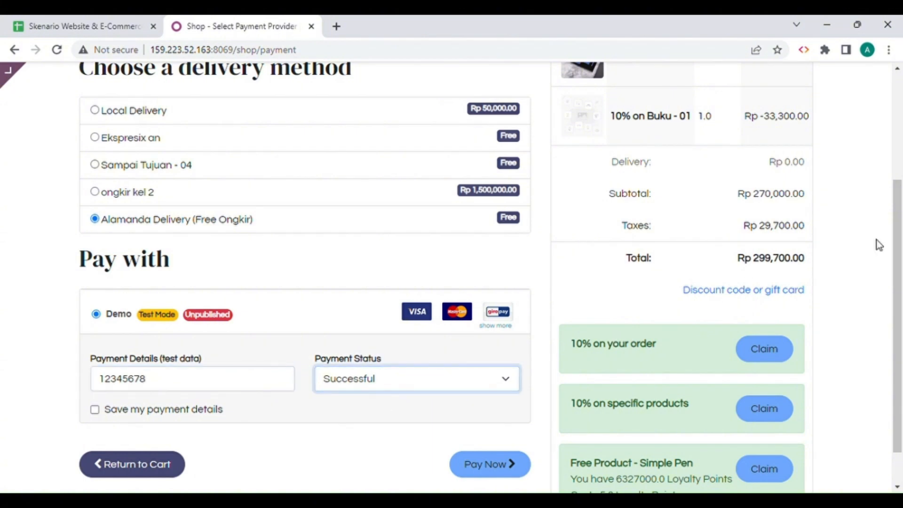
{"action": "left_click_drag", "start_coordinate": [901, 236], "coordinate": [902, 264]}
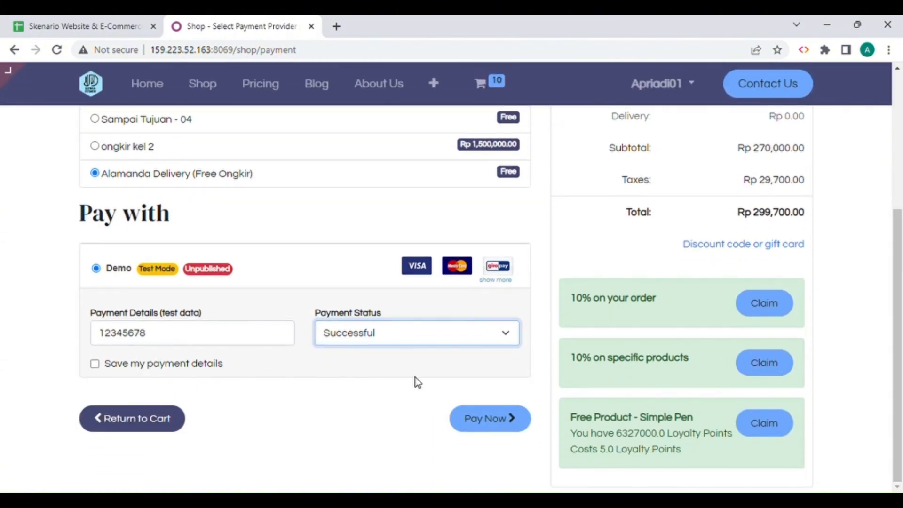
{"action": "left_click", "coordinate": [502, 431]}
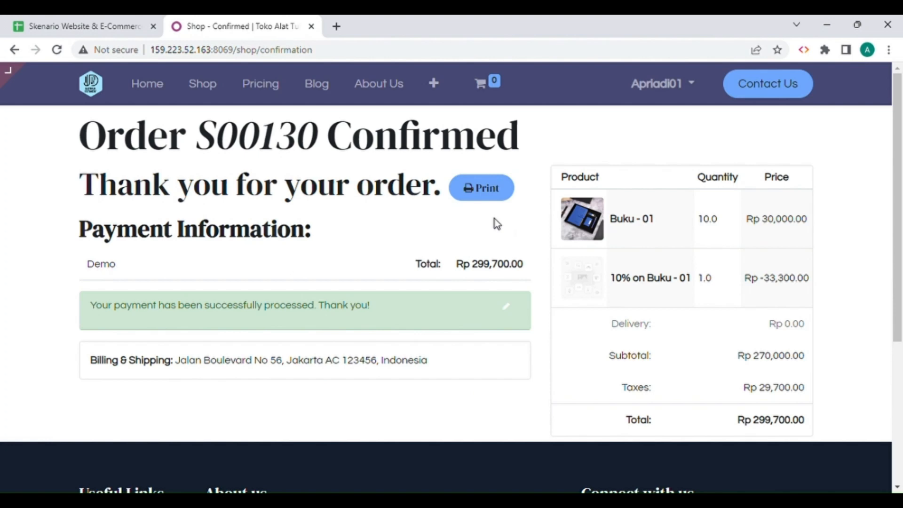
Open the confirmed Buku - 01 order's printable document, review and close it, and return to the store's home page.
{"action": "left_click", "coordinate": [483, 193]}
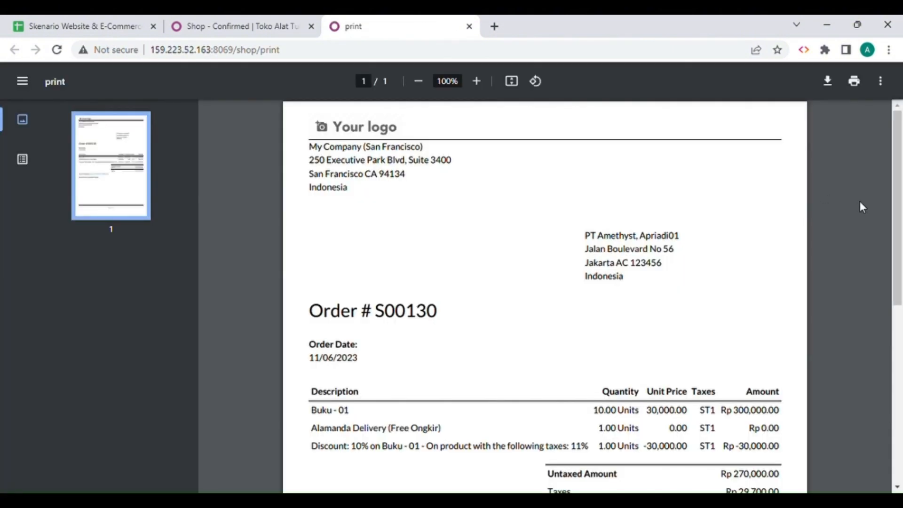
{"action": "left_click_drag", "start_coordinate": [899, 177], "coordinate": [899, 100]}
{"action": "left_click", "coordinate": [469, 27]}
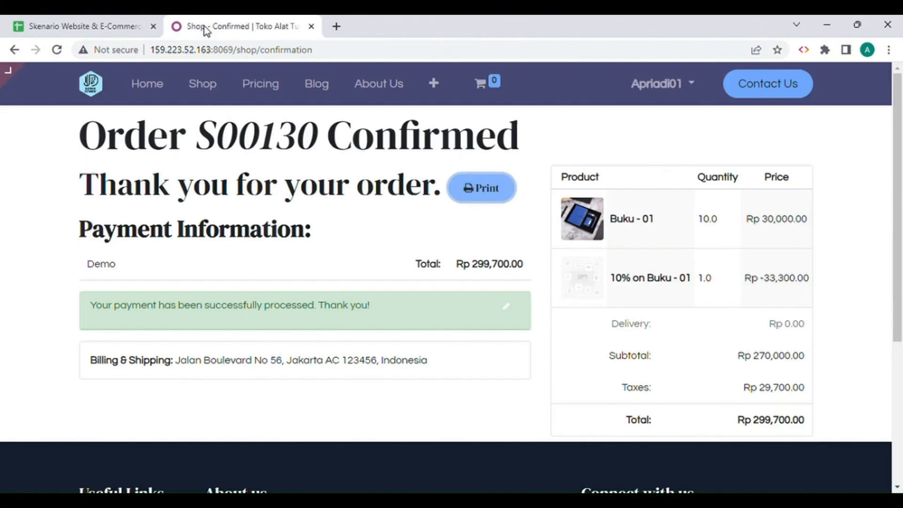
{"action": "left_click", "coordinate": [164, 95]}
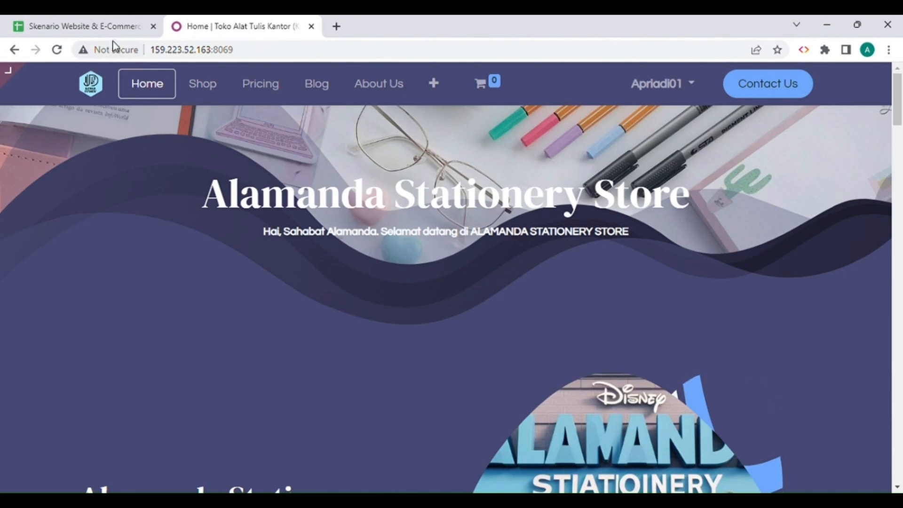
Copy the product name Sterofoam from the scenario spreadsheet's Product sheet, search the shop for it and open Styrofoam - 01.
{"action": "left_click", "coordinate": [109, 27]}
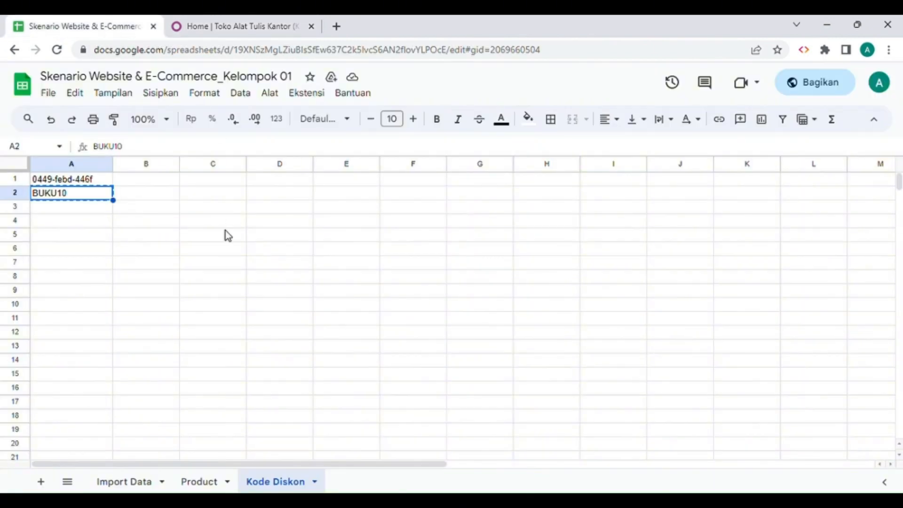
{"action": "left_click", "coordinate": [221, 481]}
{"action": "left_click", "coordinate": [97, 237]}
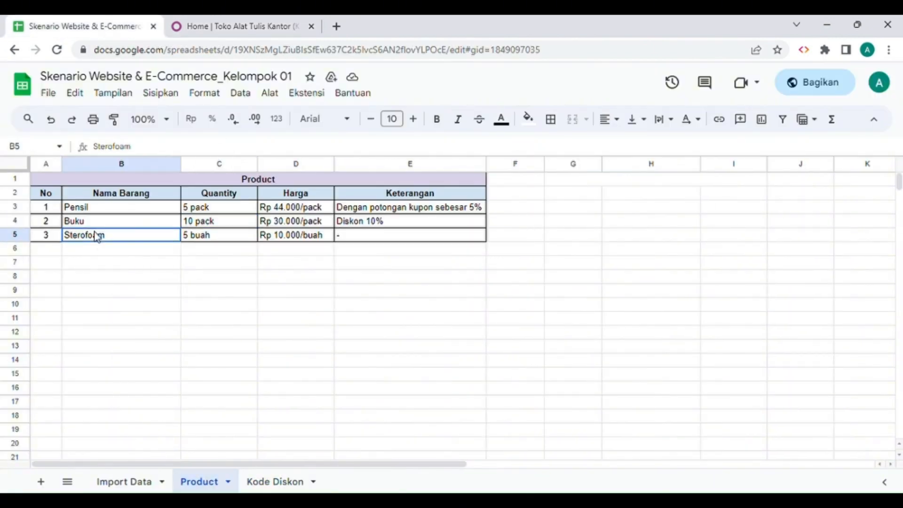
{"action": "key", "text": "ctrl+c"}
{"action": "left_click", "coordinate": [230, 32]}
{"action": "left_click", "coordinate": [202, 92]}
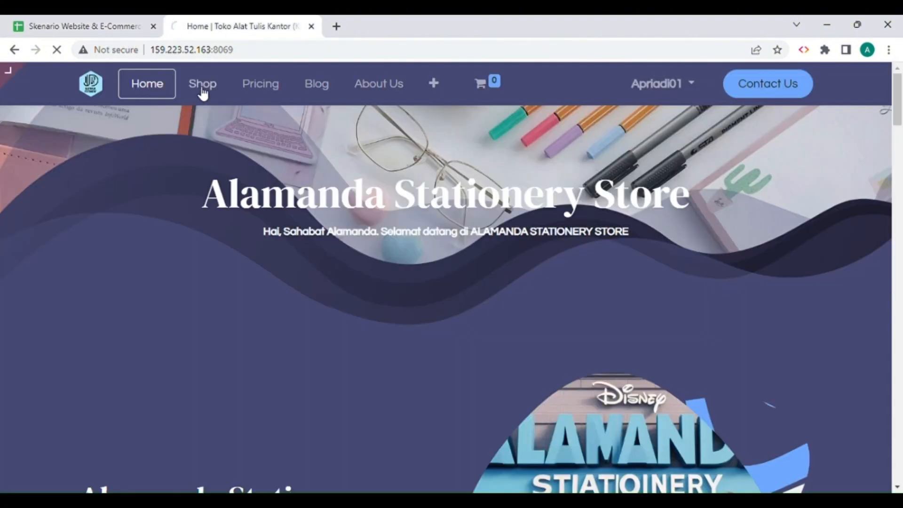
{"action": "left_click", "coordinate": [437, 146]}
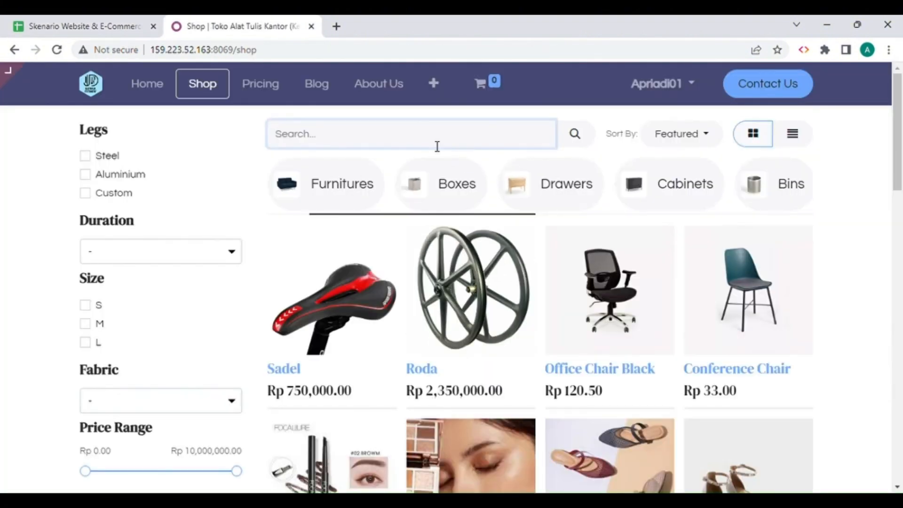
{"action": "key", "text": "ctrl+v"}
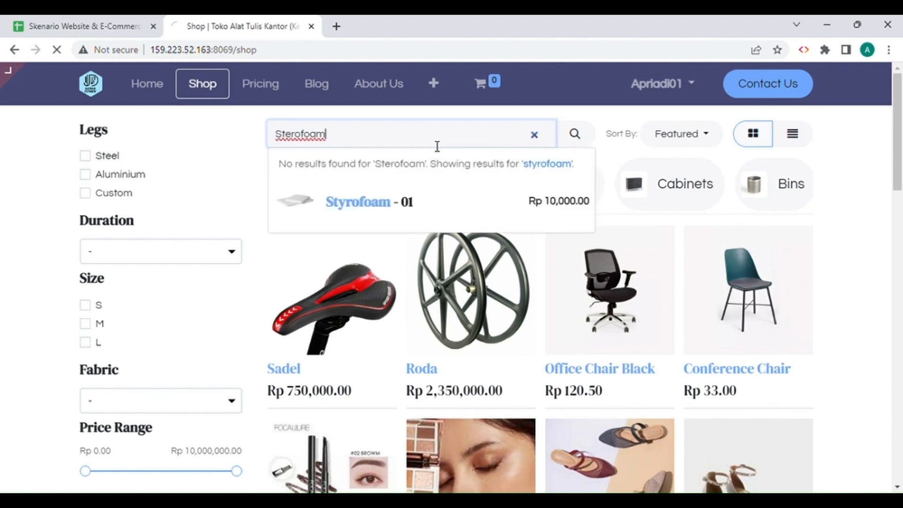
{"action": "key", "text": "Return"}
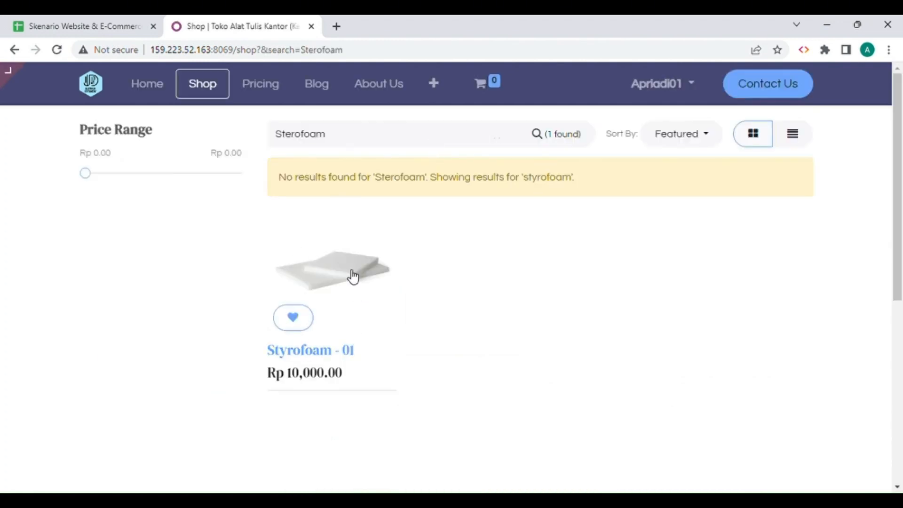
{"action": "left_click", "coordinate": [353, 277]}
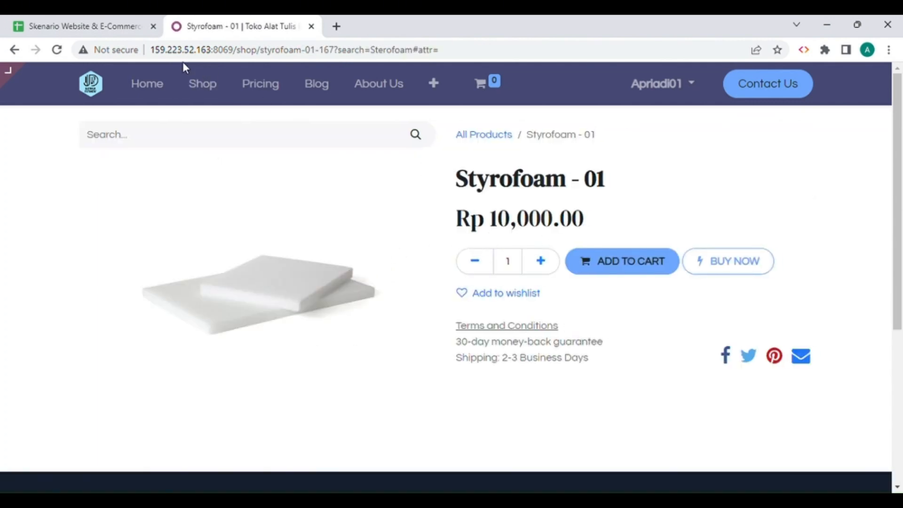
Check Sterofoam's quantity in the Product sheet, add 5 units of Styrofoam - 01 to the cart and open the cart.
{"action": "left_click", "coordinate": [132, 28]}
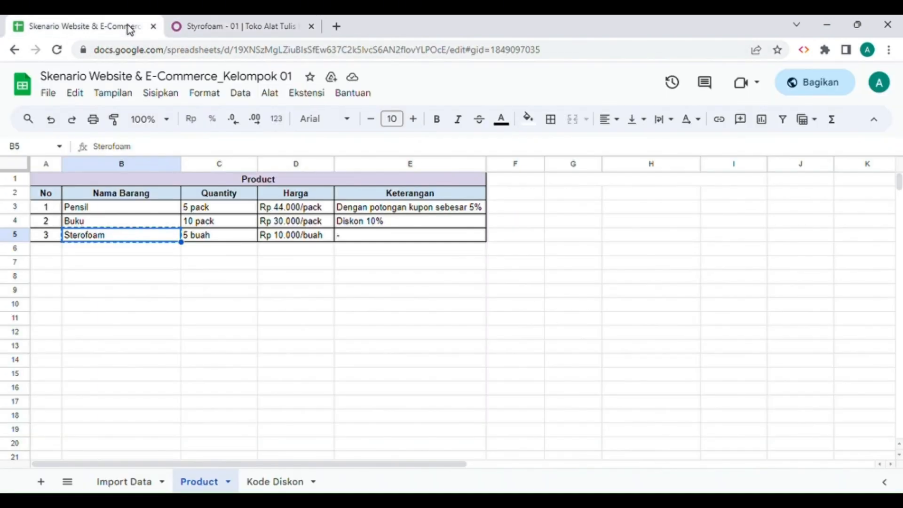
{"action": "left_click", "coordinate": [208, 238]}
{"action": "left_click", "coordinate": [238, 27]}
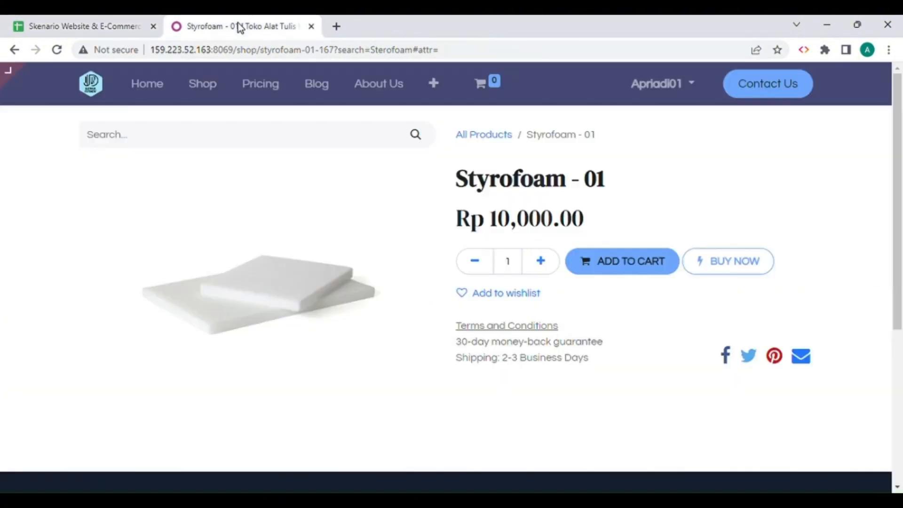
{"action": "left_click", "coordinate": [543, 262]}
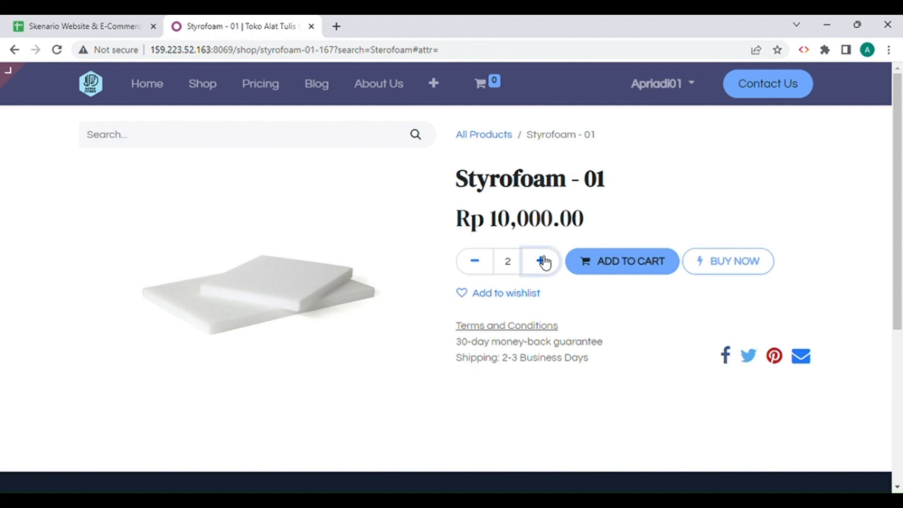
{"action": "left_click", "coordinate": [543, 262]}
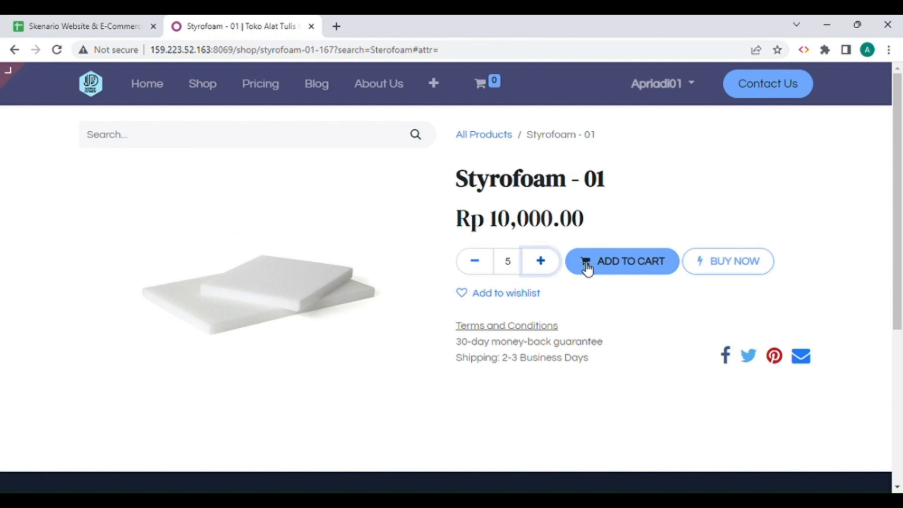
{"action": "left_click", "coordinate": [621, 267]}
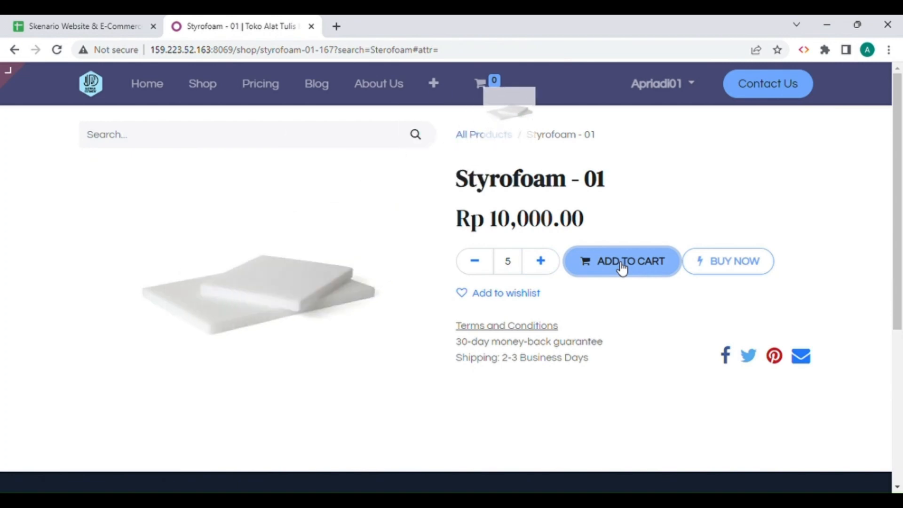
{"action": "left_click", "coordinate": [486, 88]}
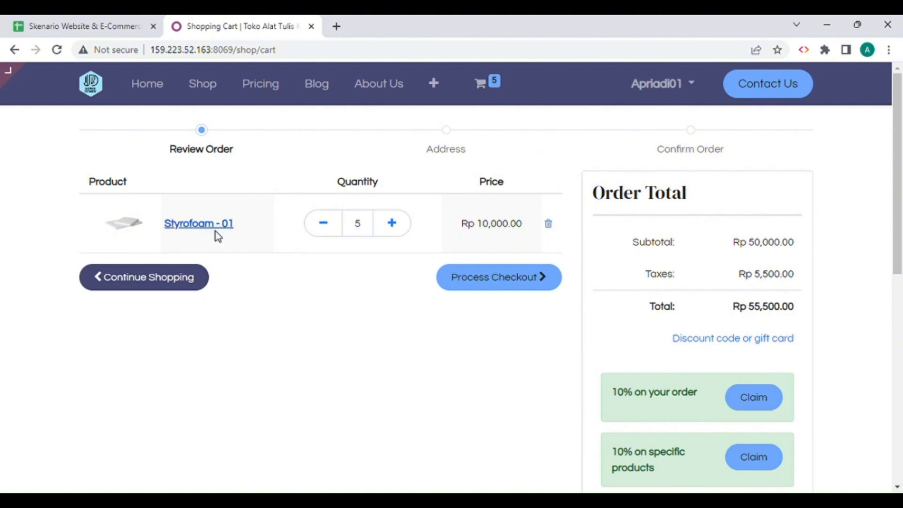
Check Sterofoam's Keterangan entry in the Product sheet for a discount and review the Styrofoam - 01 cart's order total.
{"action": "left_click", "coordinate": [123, 27]}
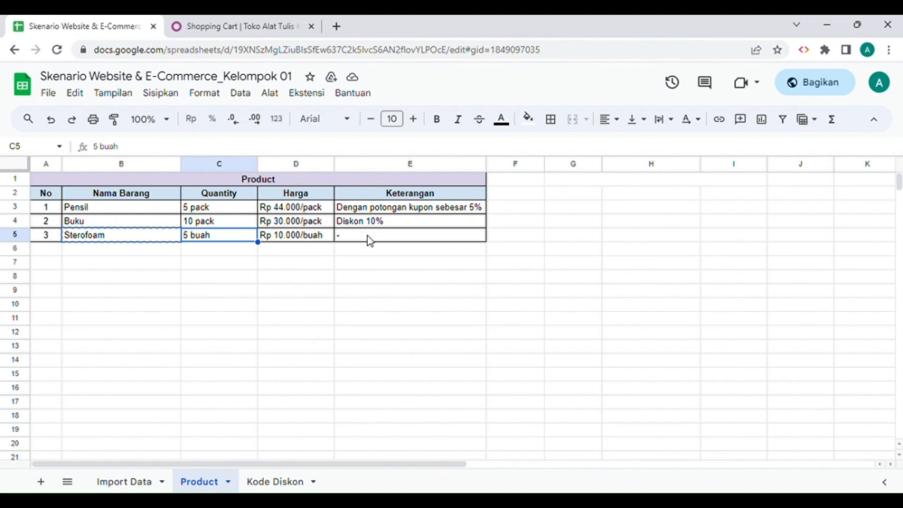
{"action": "left_click", "coordinate": [250, 28]}
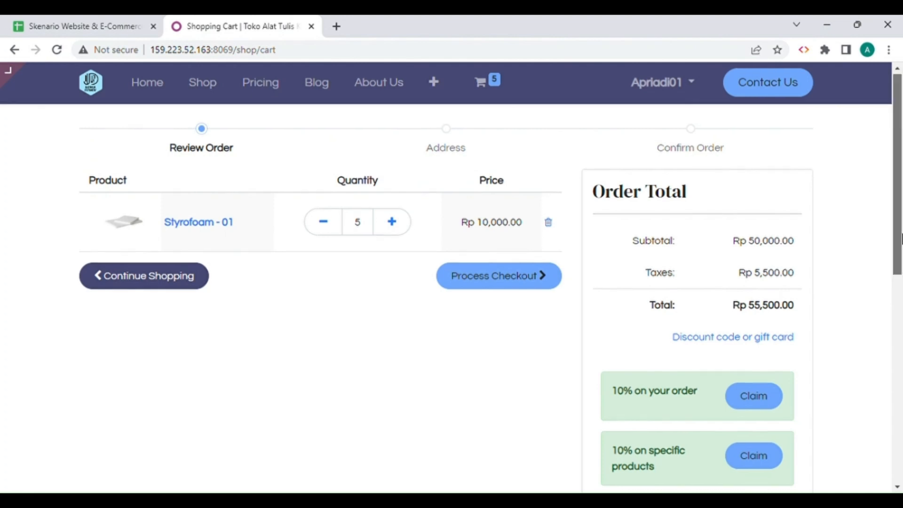
{"action": "scroll", "coordinate": [900, 233], "scroll_direction": "down", "scroll_amount": 1}
{"action": "scroll", "coordinate": [900, 221], "scroll_direction": "up", "scroll_amount": 1}
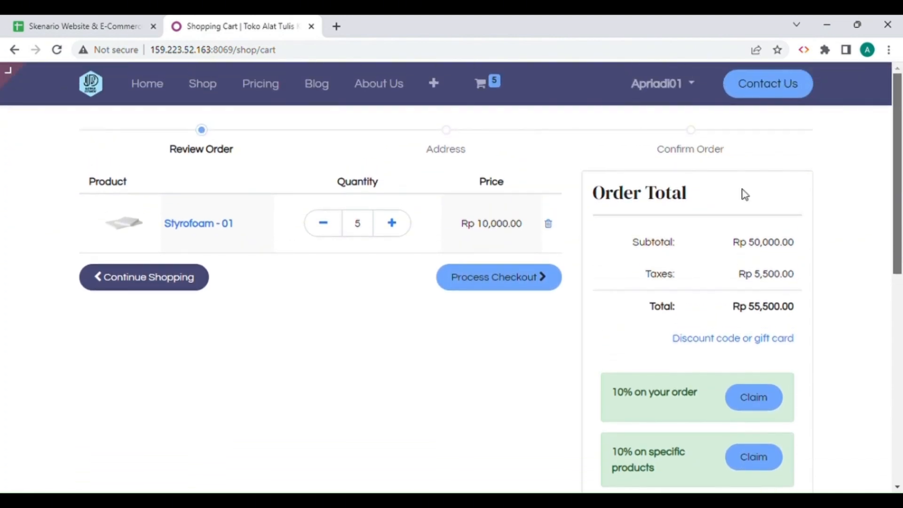
Proceed to checkout with the Styrofoam - 01 cart and select Alamanda Delivery (Free Ongkir) as its delivery method.
{"action": "left_click", "coordinate": [519, 285]}
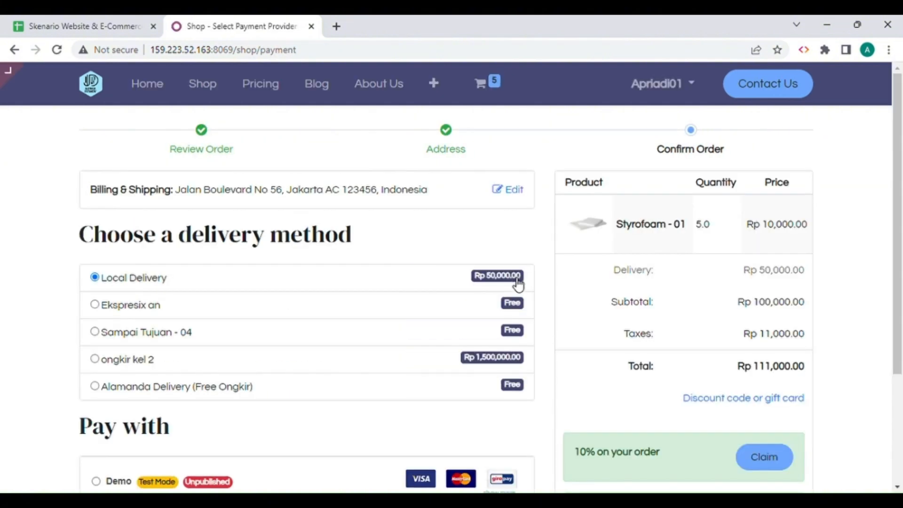
{"action": "scroll", "coordinate": [500, 252], "scroll_direction": "down", "scroll_amount": 2}
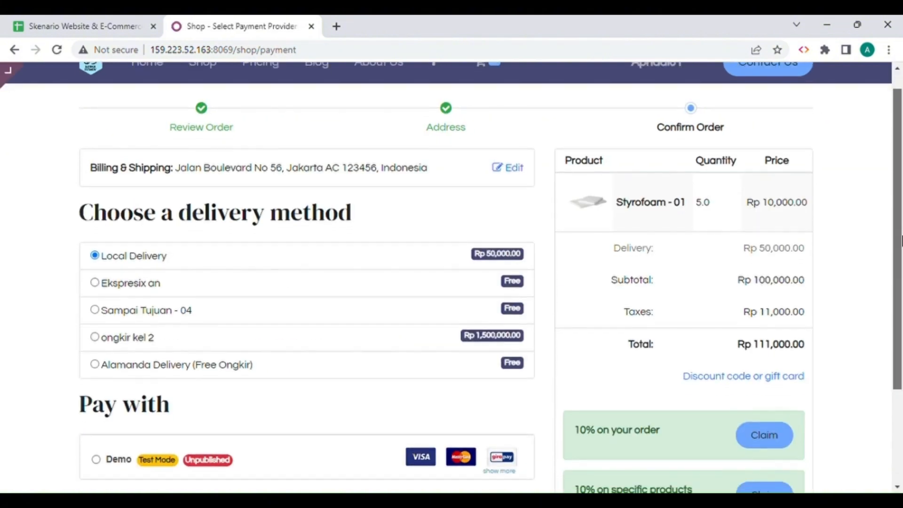
{"action": "scroll", "coordinate": [900, 279], "scroll_direction": "up", "scroll_amount": 3}
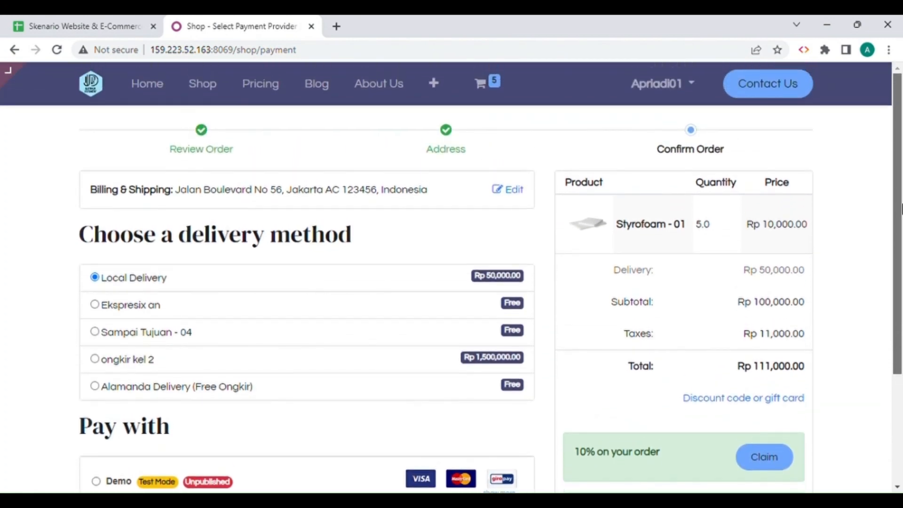
{"action": "left_click_drag", "start_coordinate": [901, 207], "coordinate": [900, 277]}
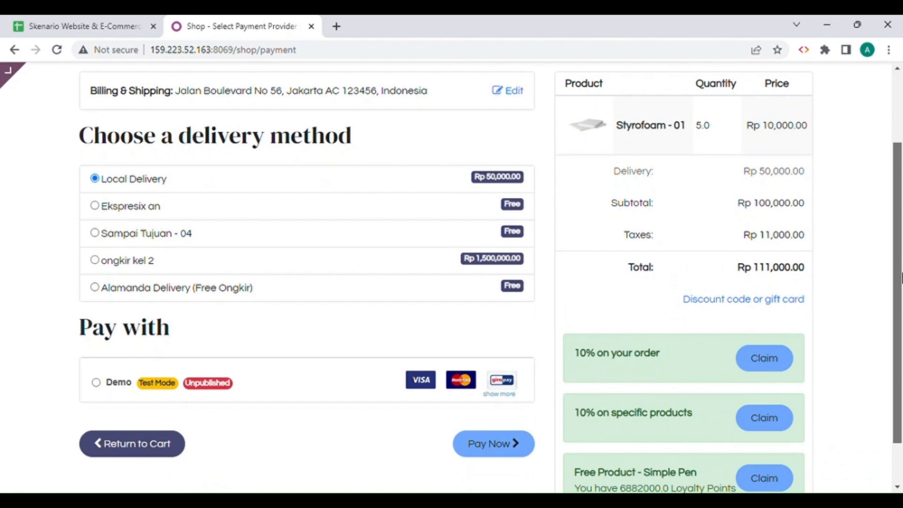
{"action": "left_click", "coordinate": [132, 288]}
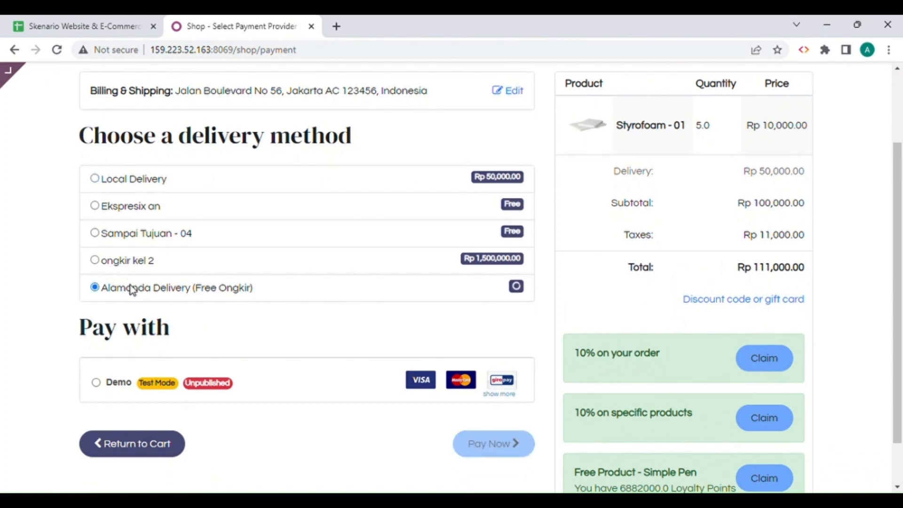
{"action": "scroll", "coordinate": [475, 162], "scroll_direction": "down", "scroll_amount": 1}
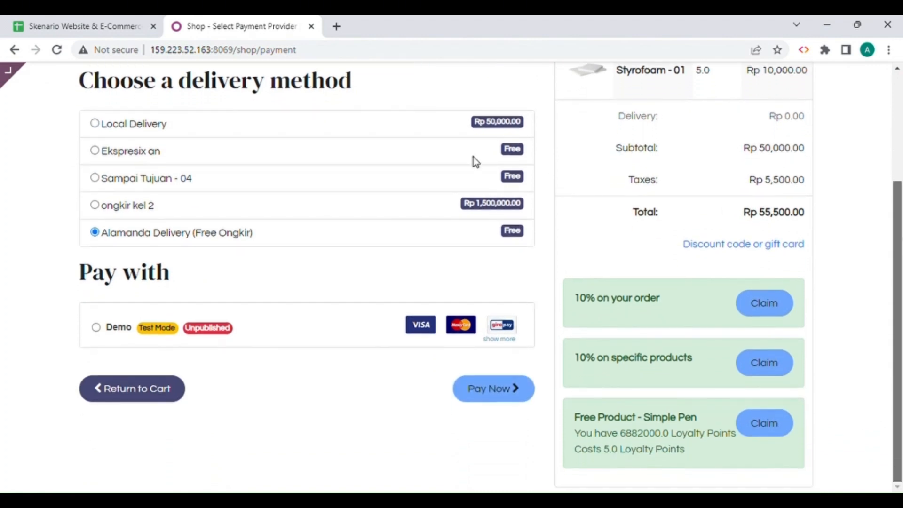
Pay for the Styrofoam - 01 order with the Demo provider, filling in the test payment details and keeping the payment status Successful.
{"action": "left_click", "coordinate": [120, 335]}
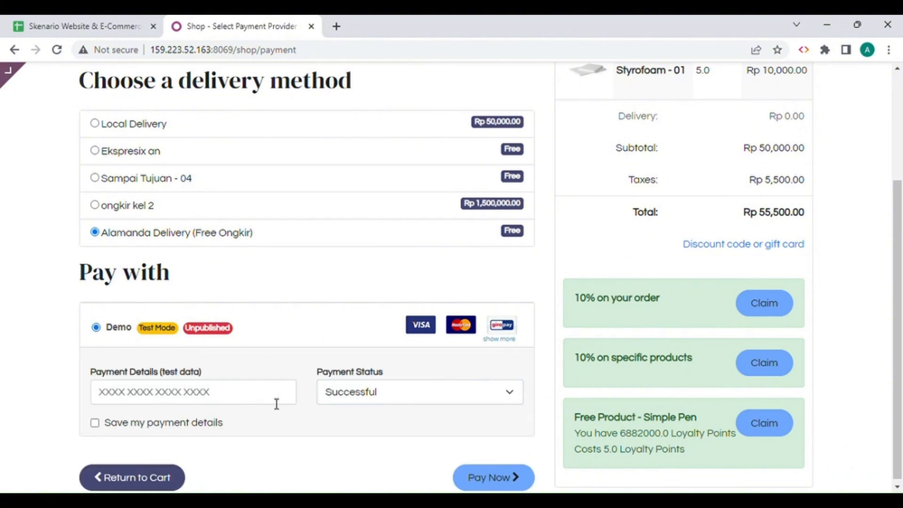
{"action": "left_click", "coordinate": [207, 403]}
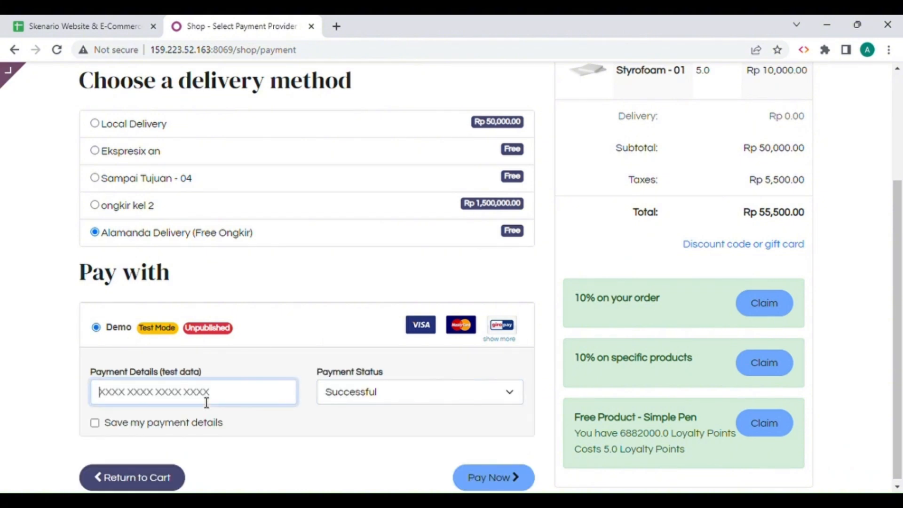
{"action": "left_click", "coordinate": [196, 433]}
{"action": "left_click", "coordinate": [356, 400]}
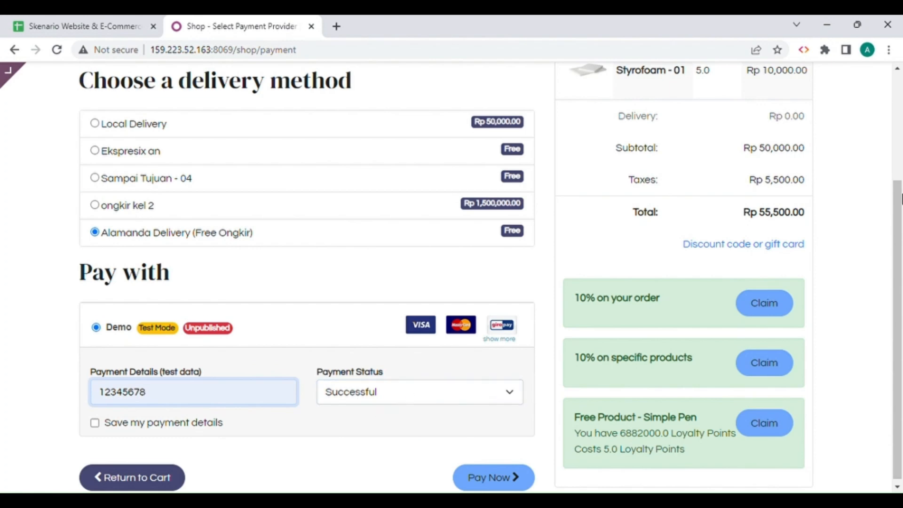
{"action": "left_click_drag", "start_coordinate": [901, 198], "coordinate": [902, 277]}
{"action": "left_click", "coordinate": [500, 479]}
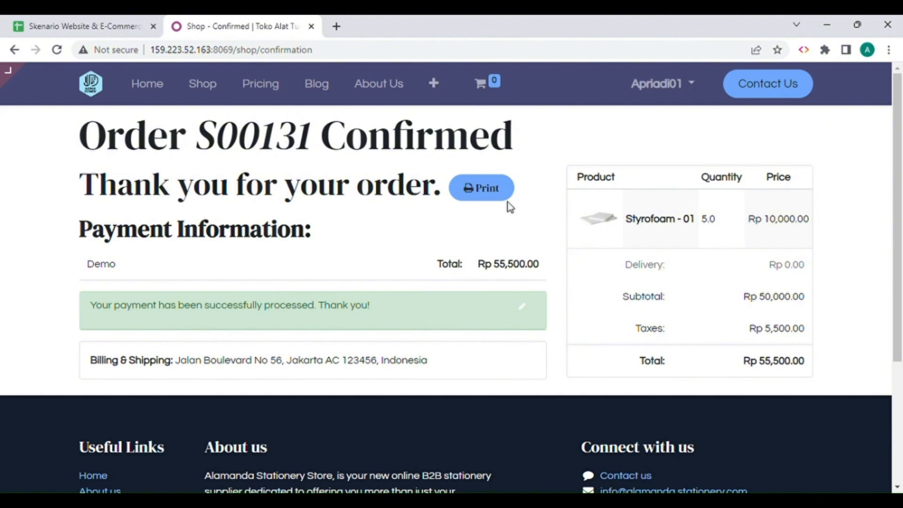
Open the printable version of the confirmed Styrofoam - 01 order, review its lines and close it.
{"action": "left_click", "coordinate": [478, 206]}
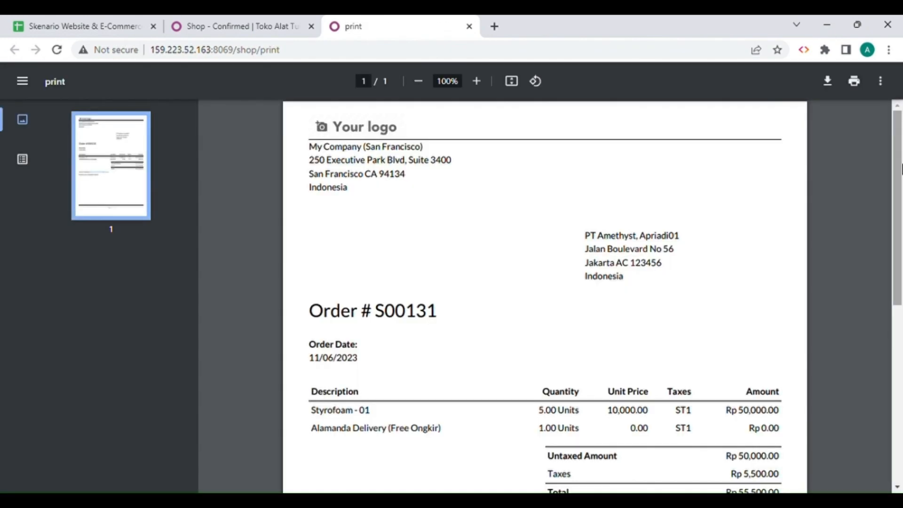
{"action": "mouse_move", "coordinate": [900, 168]}
{"action": "left_mouse_down"}
{"action": "mouse_move", "coordinate": [900, 266]}
{"action": "mouse_move", "coordinate": [900, 155]}
{"action": "left_mouse_up"}
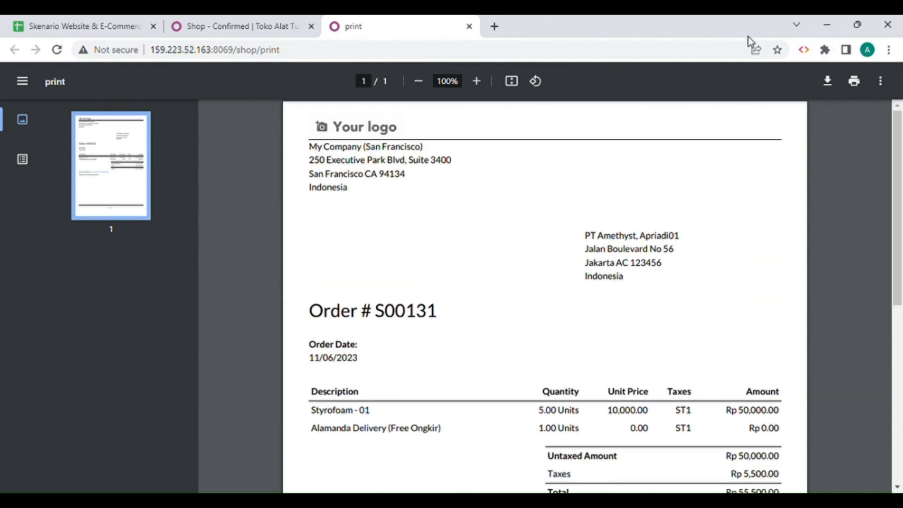
{"action": "left_click", "coordinate": [469, 26]}
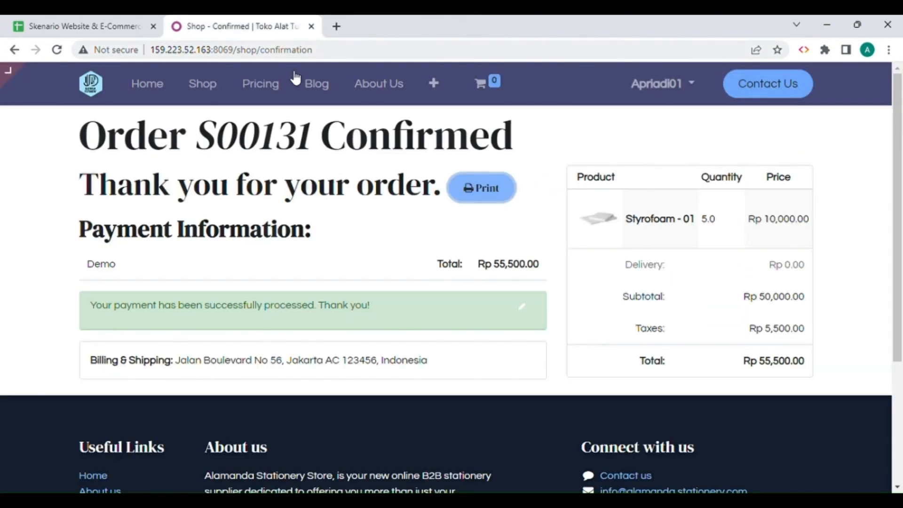
Go from the shop's home page to the Sales quotations list and remove the My Quotations filter.
{"action": "left_click", "coordinate": [157, 90]}
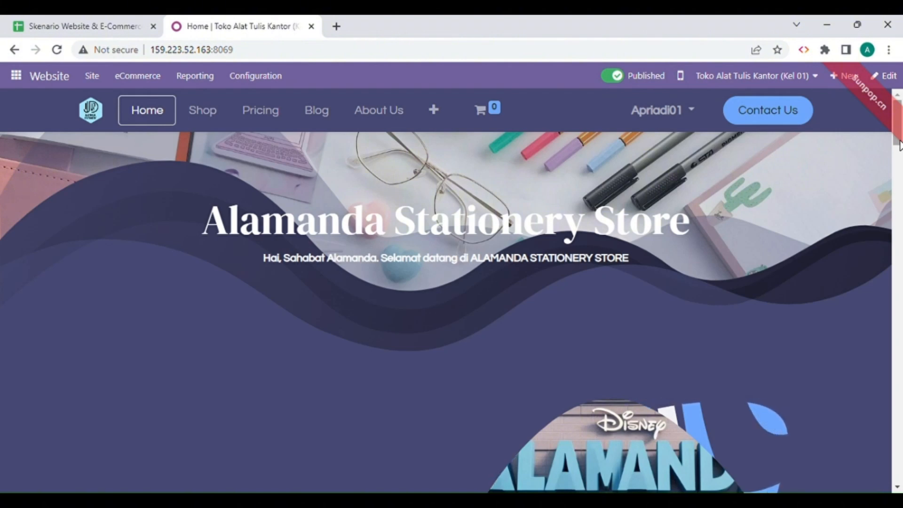
{"action": "left_click", "coordinate": [22, 79]}
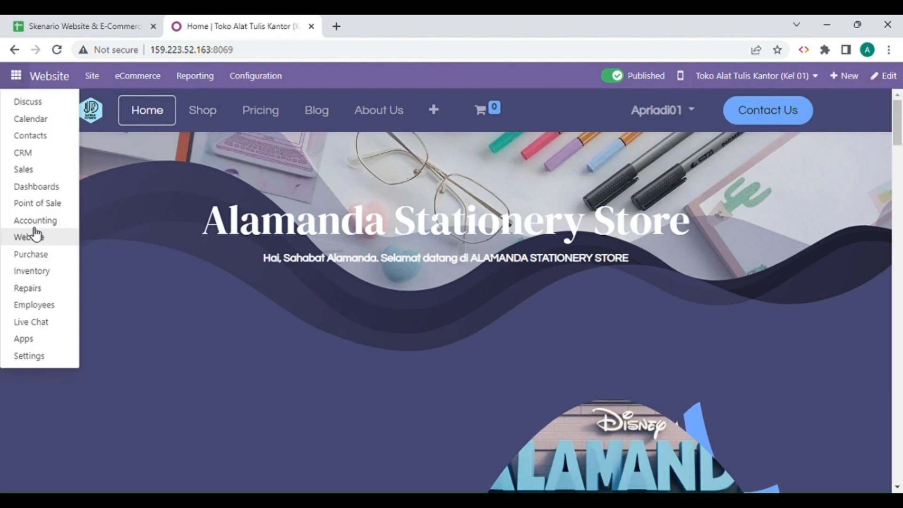
{"action": "left_click", "coordinate": [23, 169]}
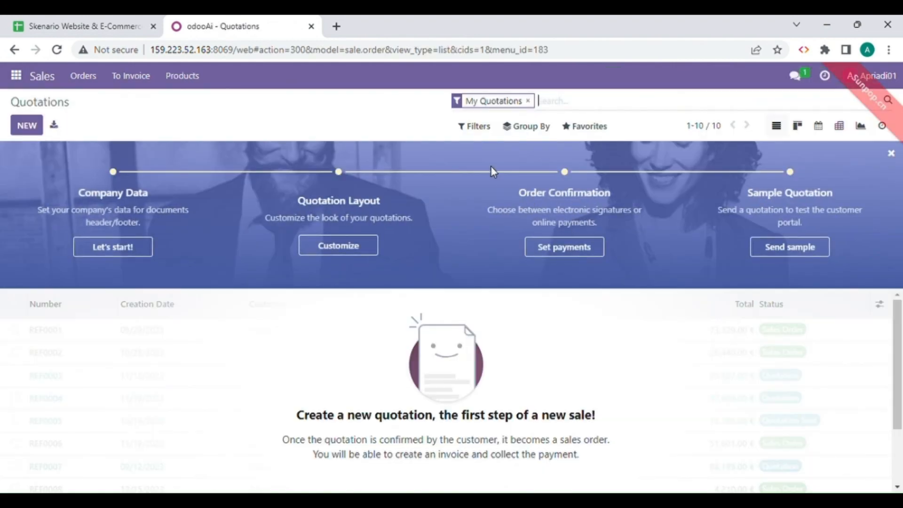
{"action": "left_click", "coordinate": [527, 101]}
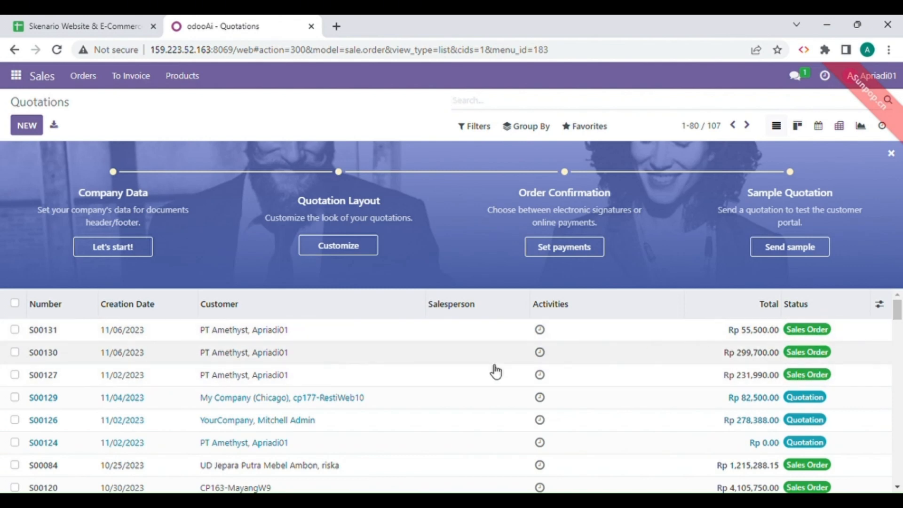
Review the sales orders for Styrofoam - 01, Buku - 01 and Pensil - 01 one by one and return to the Website app.
{"action": "left_click", "coordinate": [97, 336]}
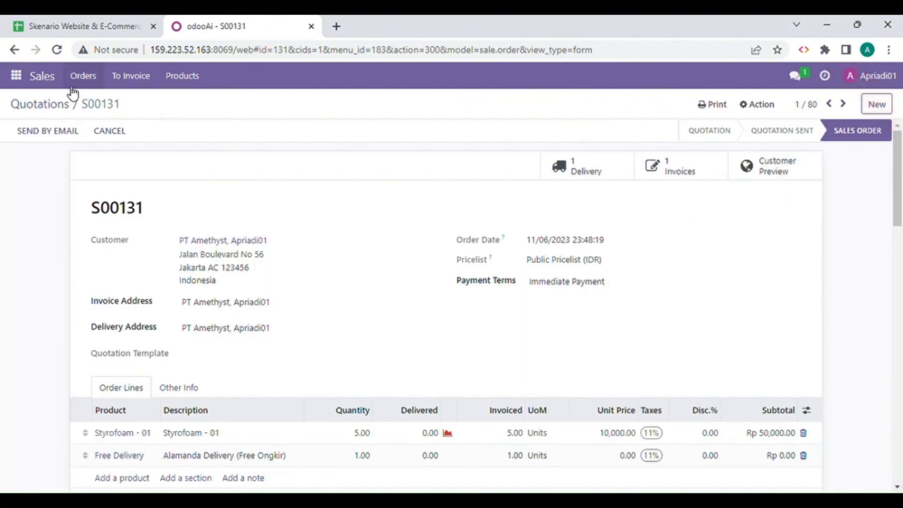
{"action": "left_click", "coordinate": [60, 104]}
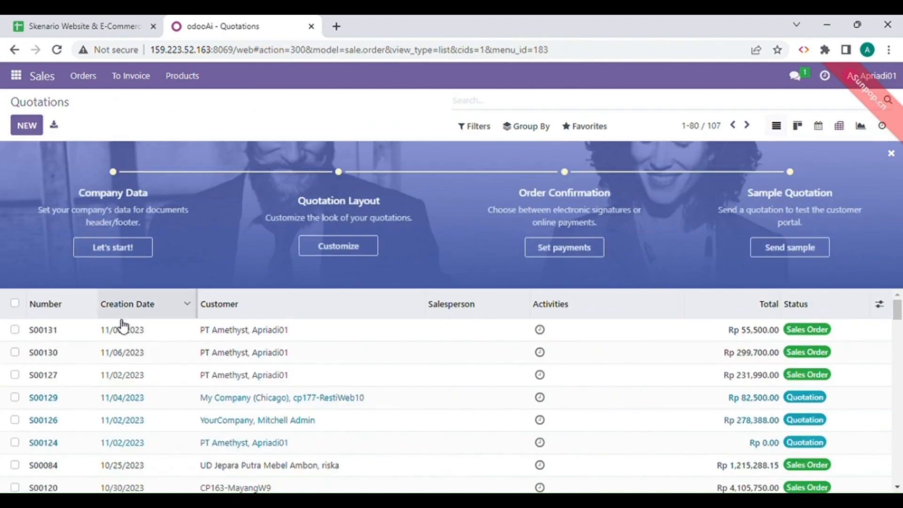
{"action": "double_click", "coordinate": [56, 356]}
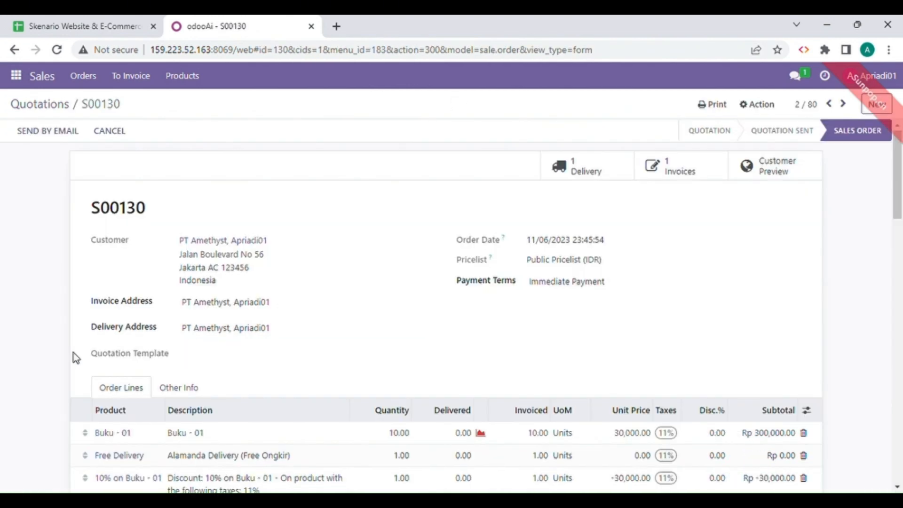
{"action": "left_click", "coordinate": [46, 109]}
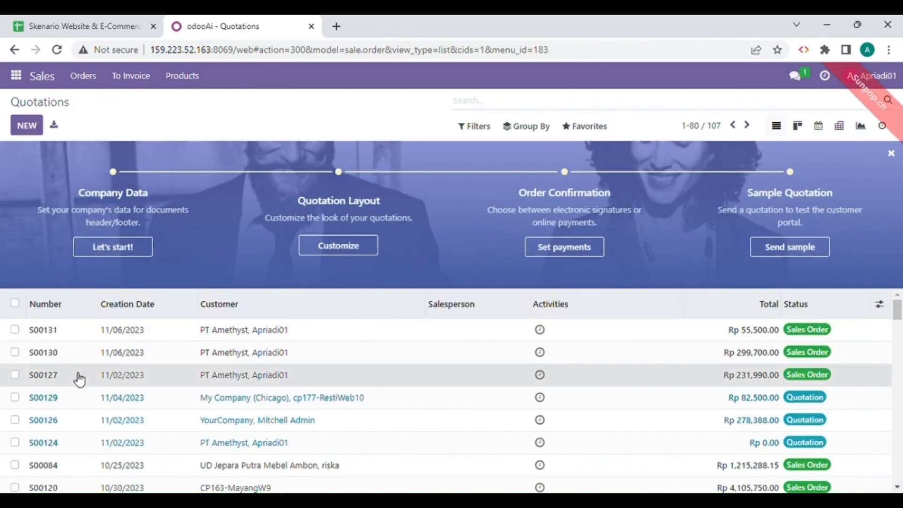
{"action": "left_click", "coordinate": [79, 378]}
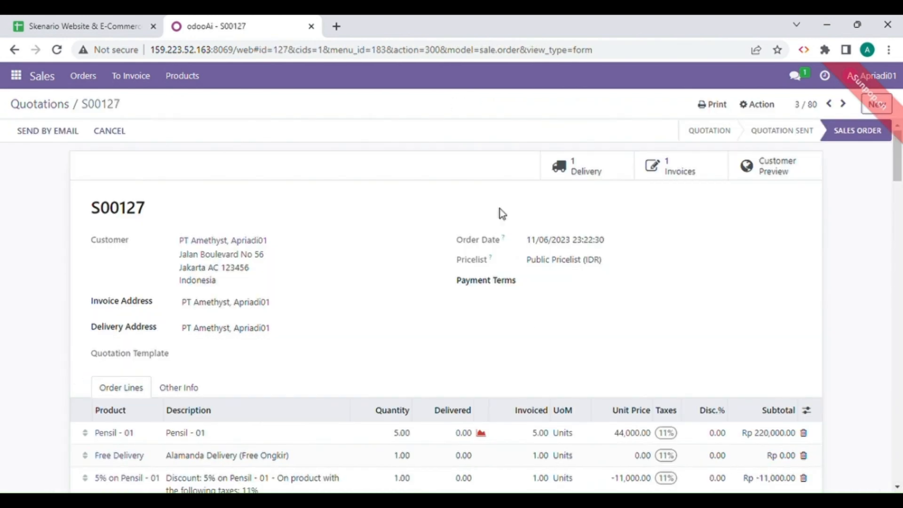
{"action": "left_click", "coordinate": [63, 107]}
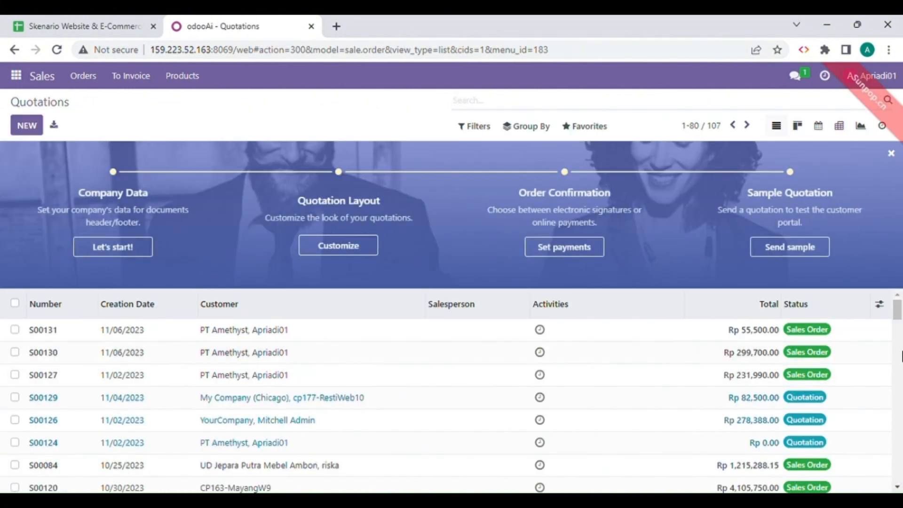
{"action": "left_click", "coordinate": [16, 76]}
{"action": "left_click", "coordinate": [35, 235]}
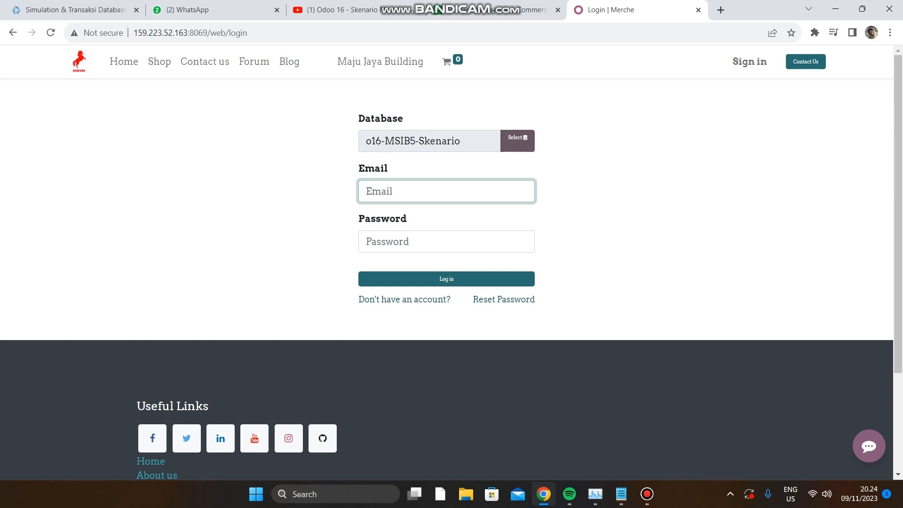
Check the user roles in the scenario spreadsheet's Import Data sheet and the orders in its Product sheet, and return to the Odoo login page.
{"action": "key", "text": "ctrl+shift+Tab"}
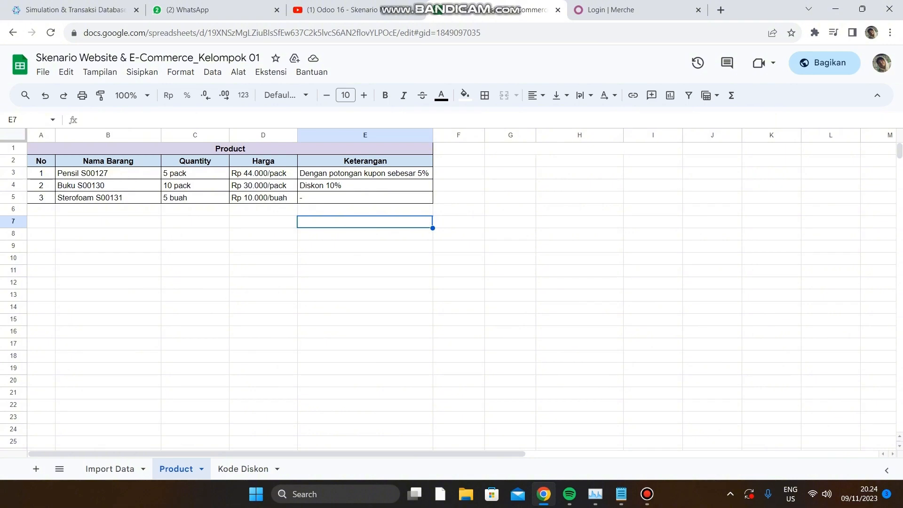
{"action": "left_click", "coordinate": [110, 468]}
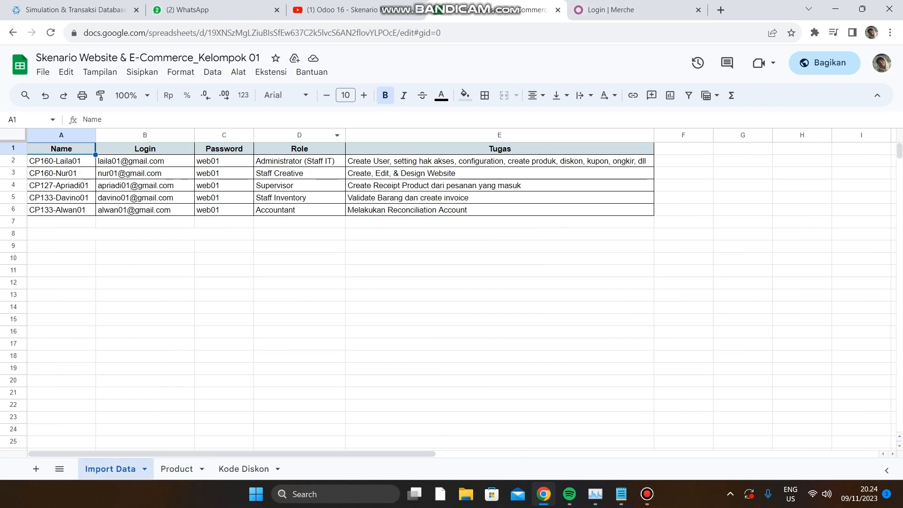
{"action": "left_click", "coordinate": [177, 469]}
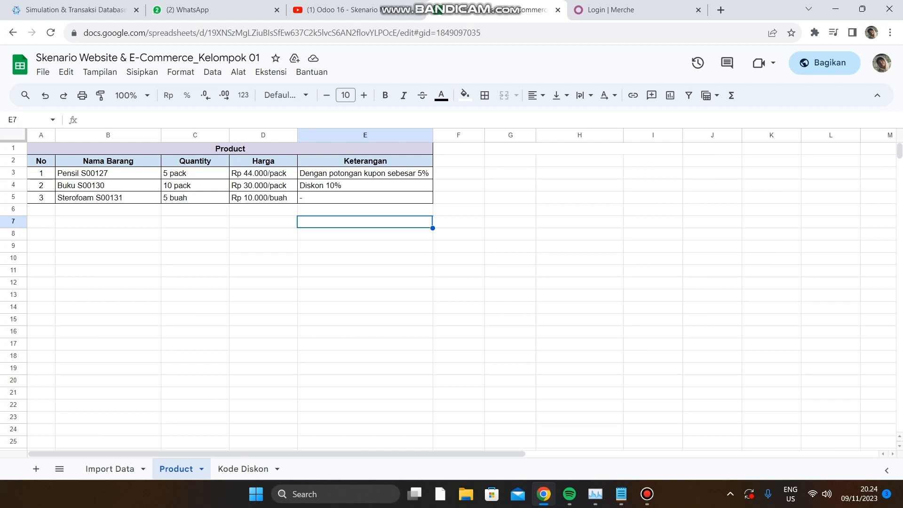
{"action": "key", "text": "ctrl+Tab"}
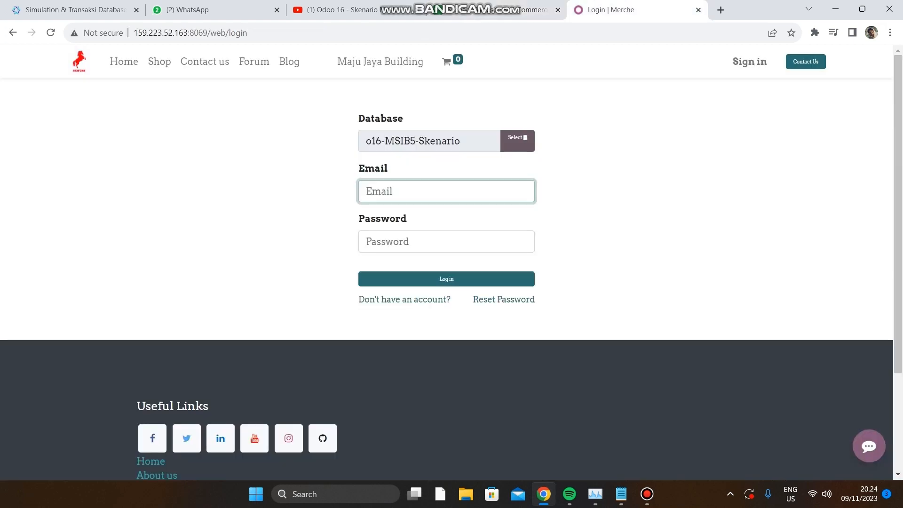
Log in to the o16-MSIB5-Skenario database with the Staff Inventory user's e-mail and account password.
{"action": "type", "text": "d"}
{"action": "key", "text": "Down"}
{"action": "key", "text": "Return"}
{"action": "key", "text": "Tab"}
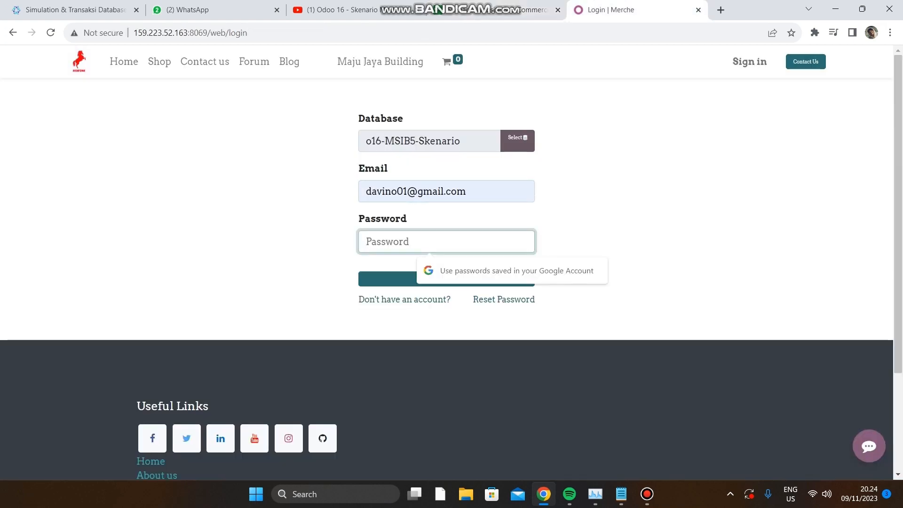
{"action": "type", "text": "12345"}
{"action": "key", "text": "Return"}
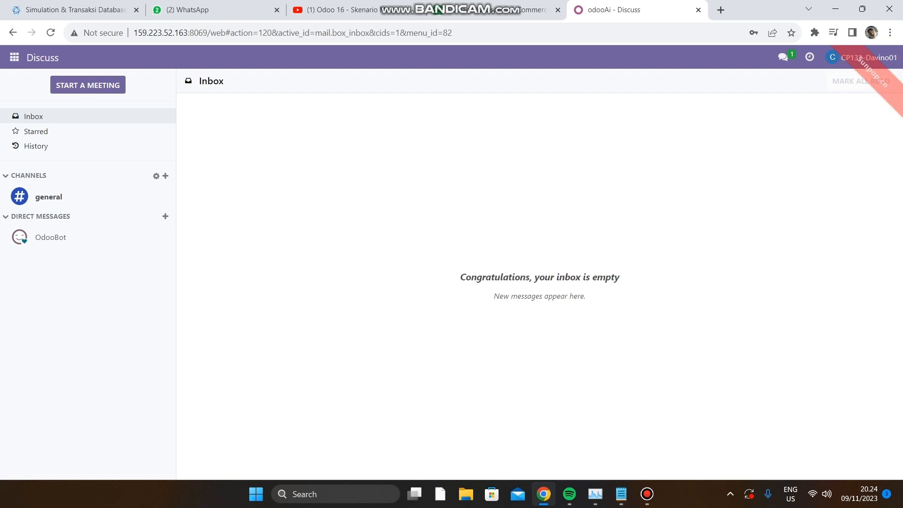
Open the Delivery Orders list in the Inventory app.
{"action": "left_click", "coordinate": [14, 57]}
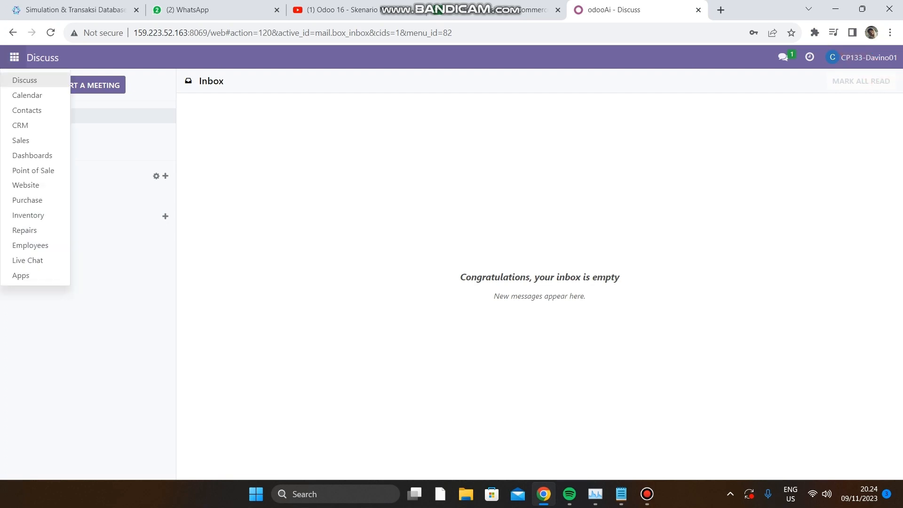
{"action": "left_click", "coordinate": [28, 215]}
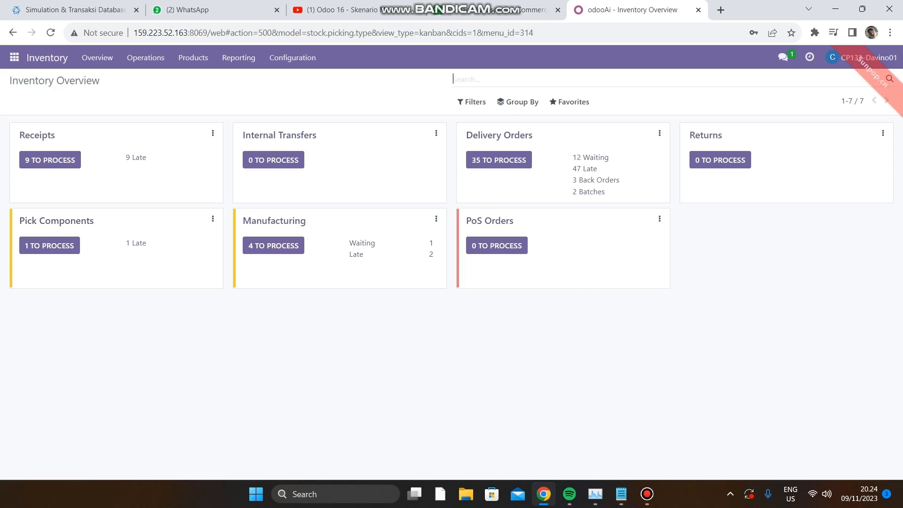
{"action": "left_click", "coordinate": [499, 136]}
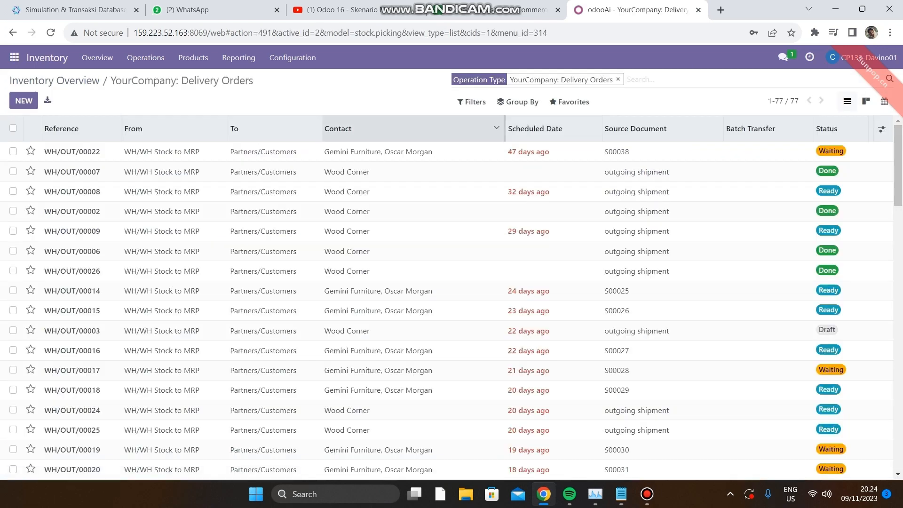
Copy the Pensil order number from the spreadsheet's Product sheet and search the delivery orders for it.
{"action": "left_click", "coordinate": [499, 10]}
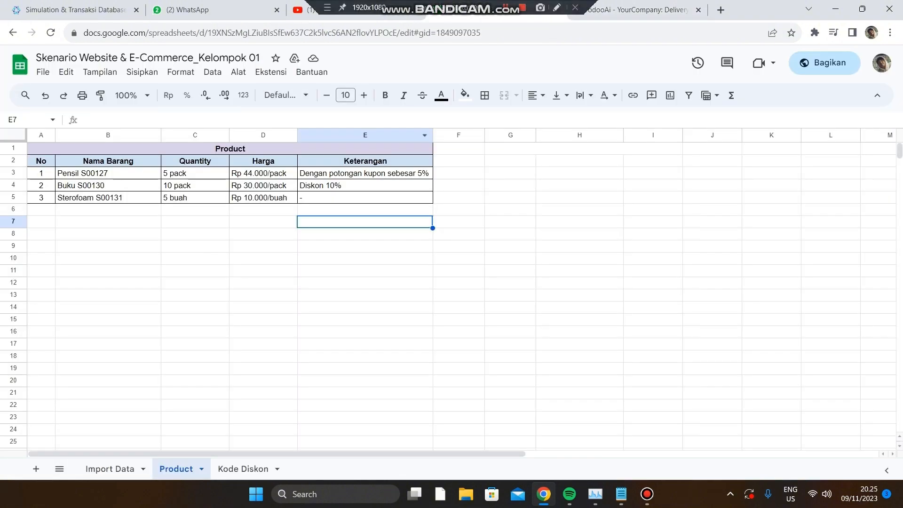
{"action": "left_click", "coordinate": [107, 173]}
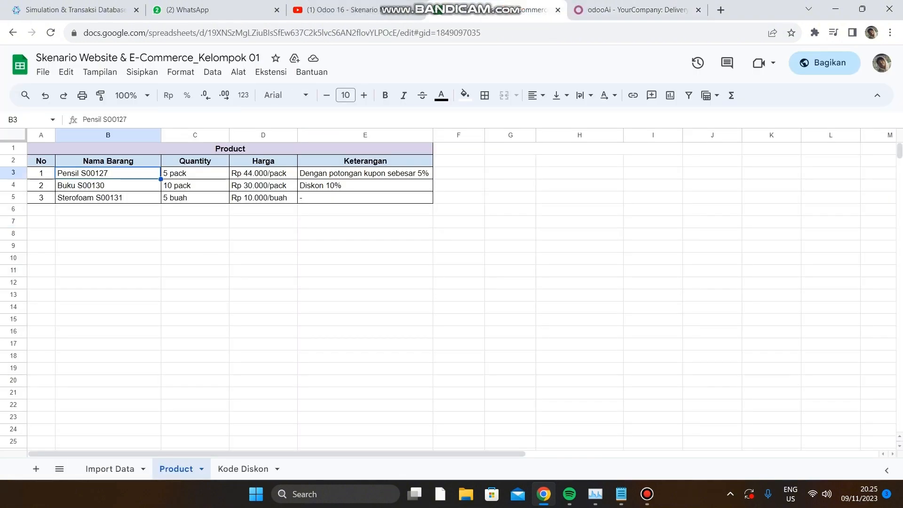
{"action": "double_click", "coordinate": [114, 120]}
{"action": "key", "text": "ctrl+c"}
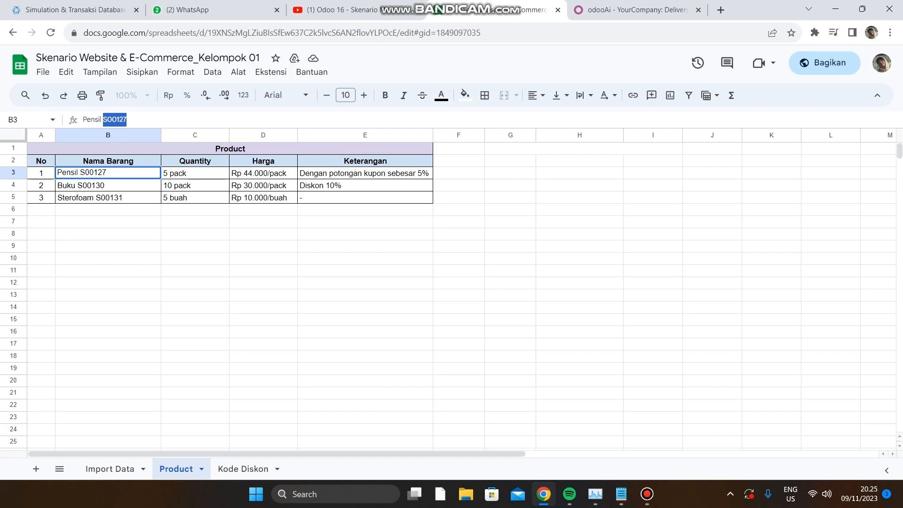
{"action": "left_click", "coordinate": [637, 10]}
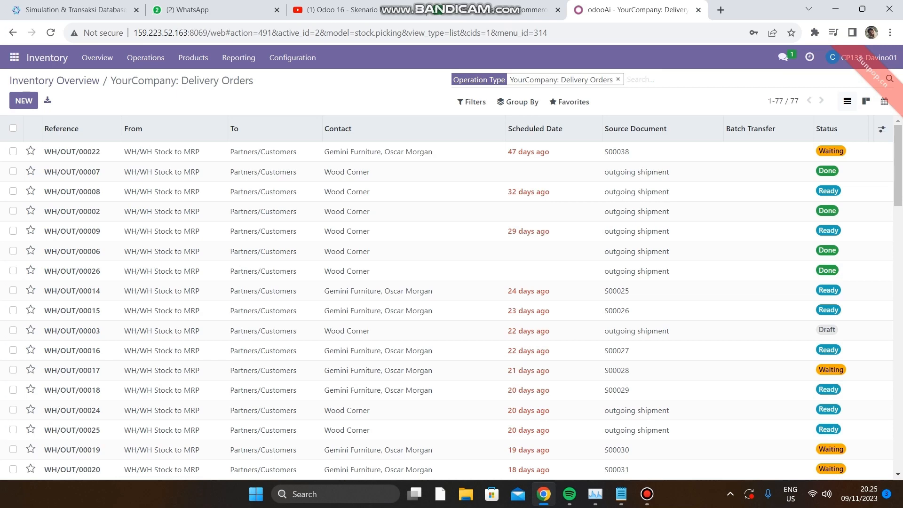
{"action": "key", "text": "ctrl+v"}
{"action": "key", "text": "Return"}
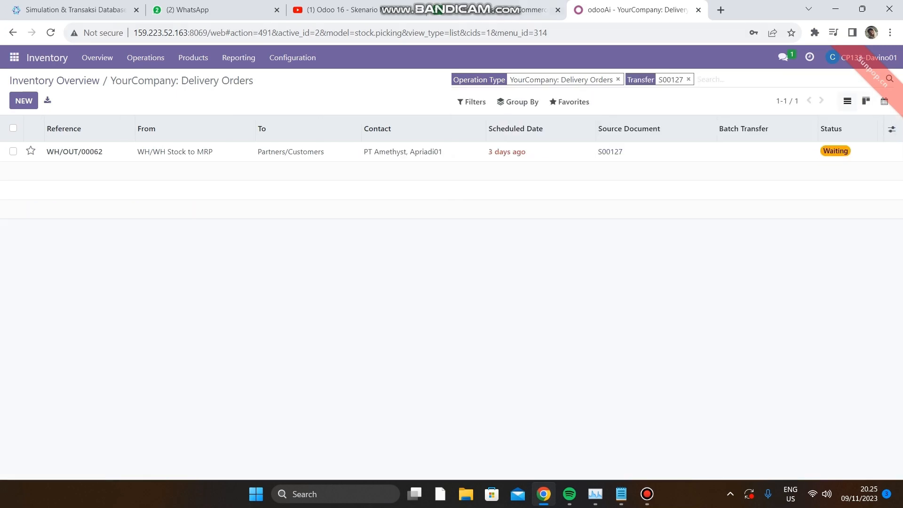
Copy the Buku order number from the Product sheet and add it to the delivery orders search.
{"action": "left_click", "coordinate": [496, 9]}
{"action": "left_click", "coordinate": [108, 185]}
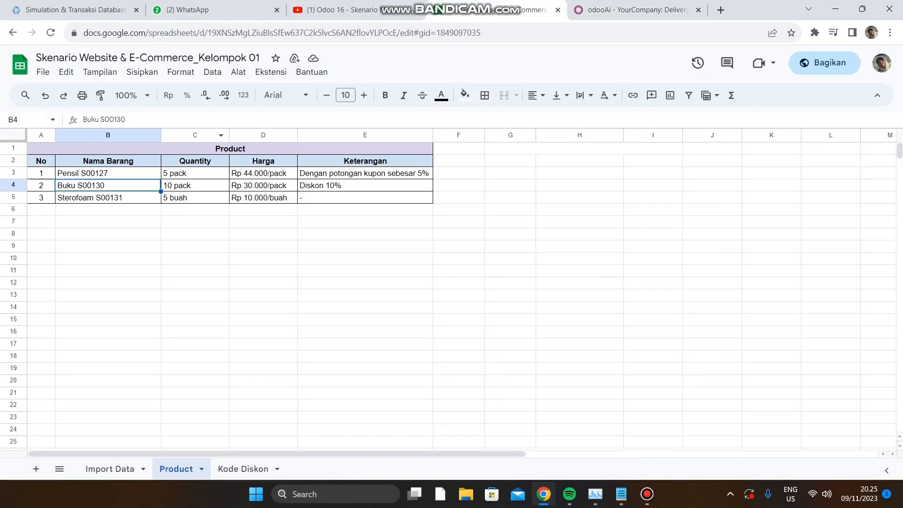
{"action": "mouse_move", "coordinate": [105, 119]}
{"action": "left_mouse_down"}
{"action": "mouse_move", "coordinate": [126, 120]}
{"action": "mouse_move", "coordinate": [116, 119]}
{"action": "left_mouse_up"}
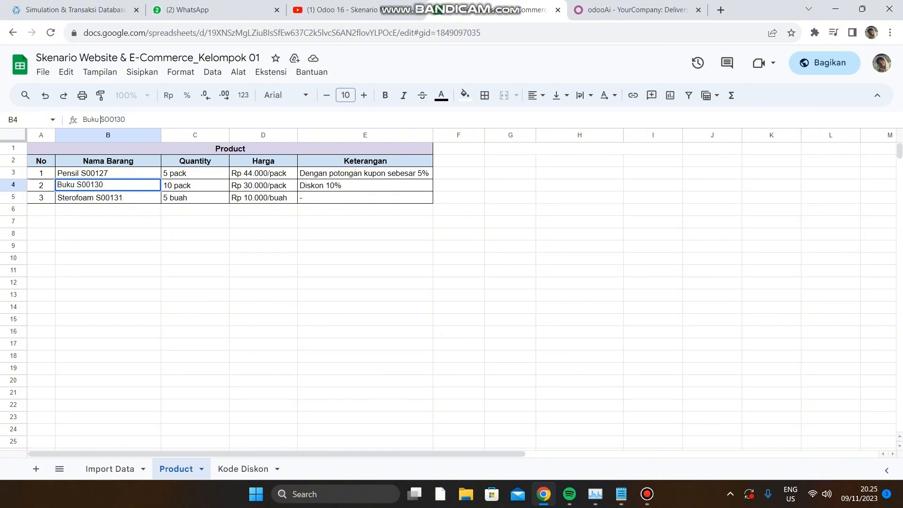
{"action": "double_click", "coordinate": [113, 119]}
{"action": "key", "text": "ctrl+c"}
{"action": "left_click", "coordinate": [636, 10]}
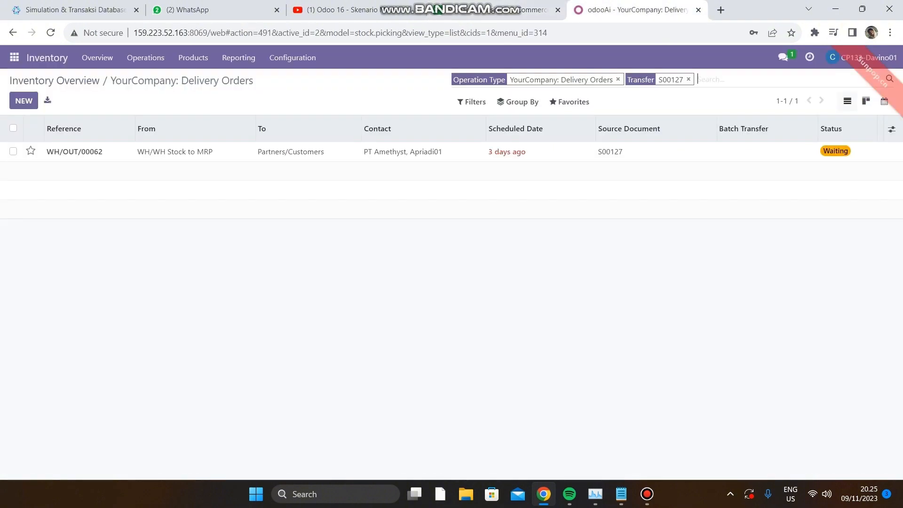
{"action": "key", "text": "ctrl+v"}
{"action": "key", "text": "Return"}
Copy the Sterofoam order number from the spreadsheet's Product sheet and add it to the delivery orders search.
{"action": "left_click", "coordinate": [498, 9]}
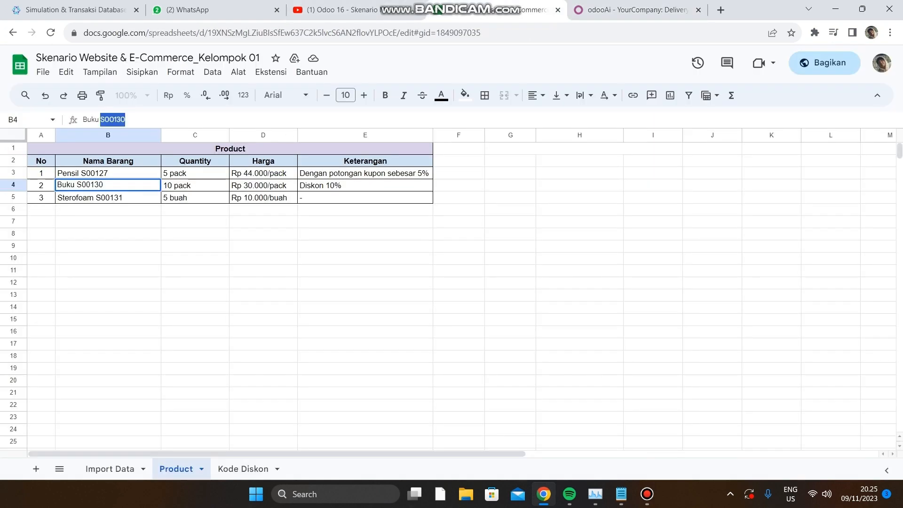
{"action": "left_click", "coordinate": [108, 198]}
{"action": "left_click_drag", "start_coordinate": [117, 119], "coordinate": [141, 120]}
{"action": "key", "text": "ctrl+c"}
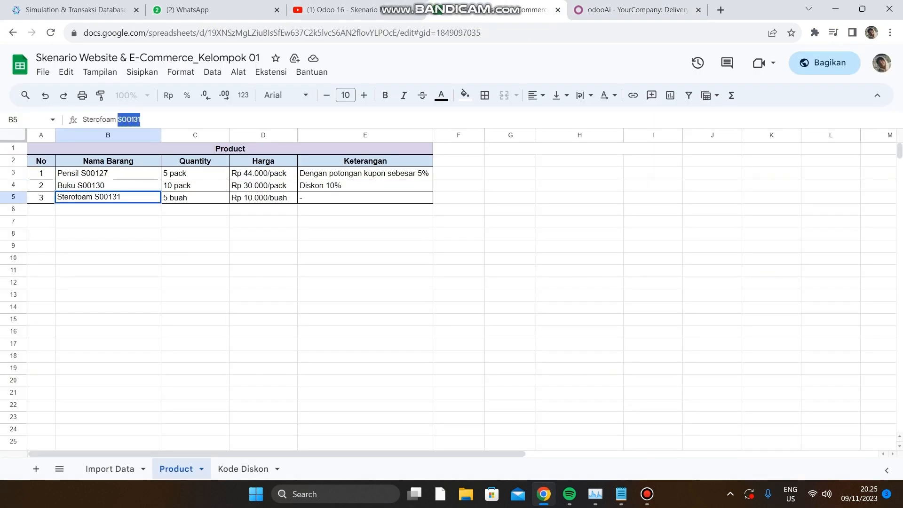
{"action": "key", "text": "ctrl+Tab"}
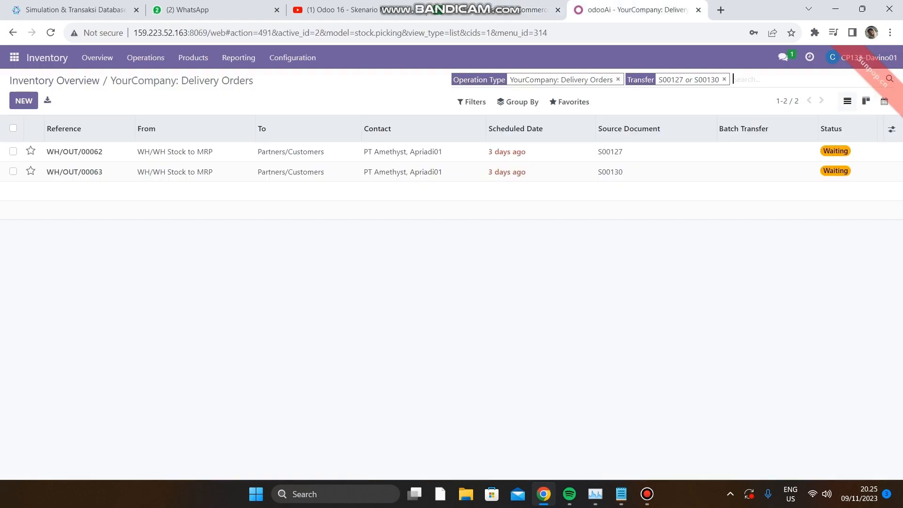
{"action": "key", "text": "ctrl+v"}
{"action": "key", "text": "Return"}
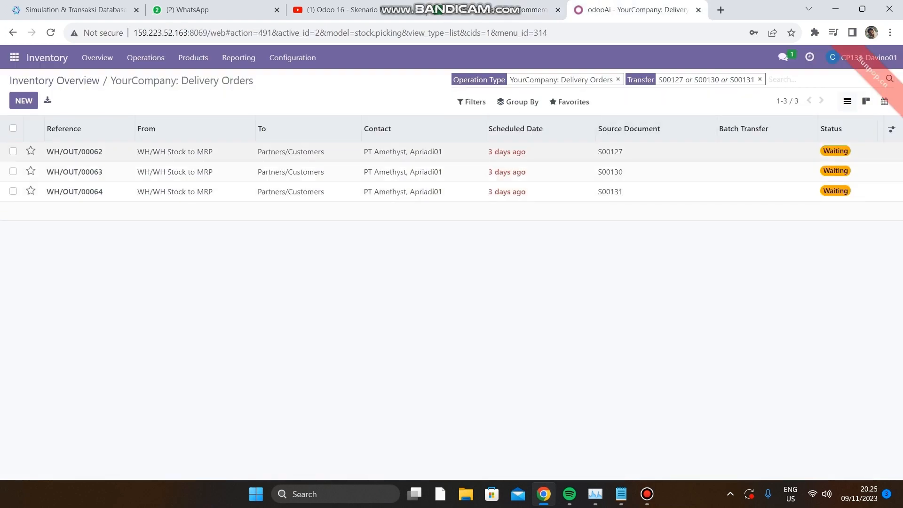
Check availability on the Pensil - 01 delivery order and validate it, applying the immediate transfer.
{"action": "left_click", "coordinate": [841, 152]}
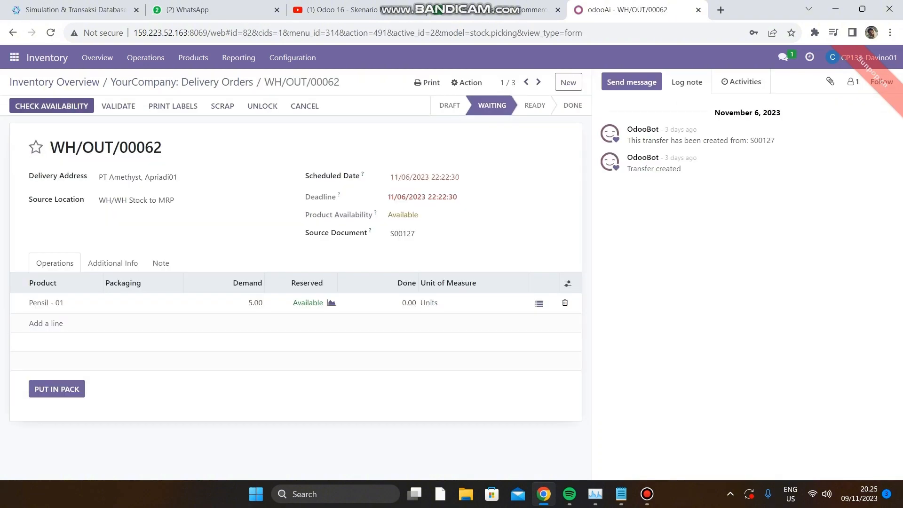
{"action": "left_click", "coordinate": [52, 105]}
{"action": "left_click", "coordinate": [32, 106]}
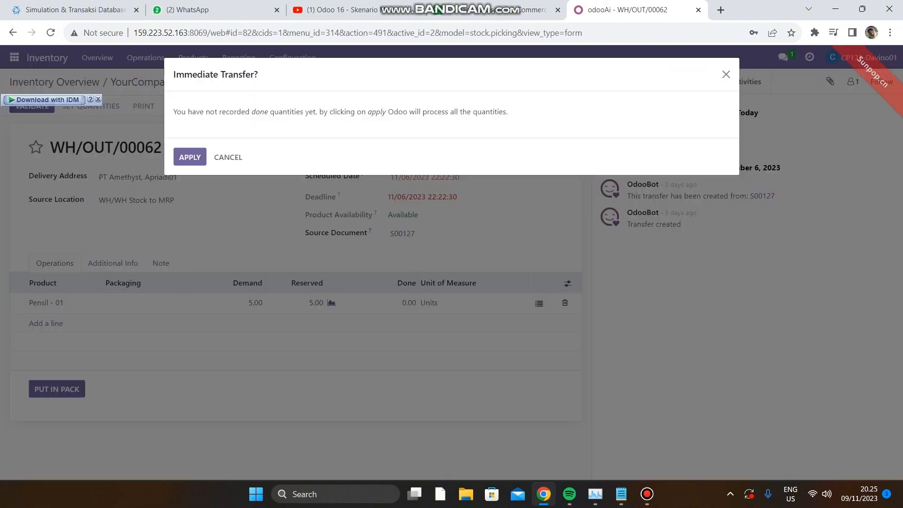
{"action": "left_click", "coordinate": [190, 157]}
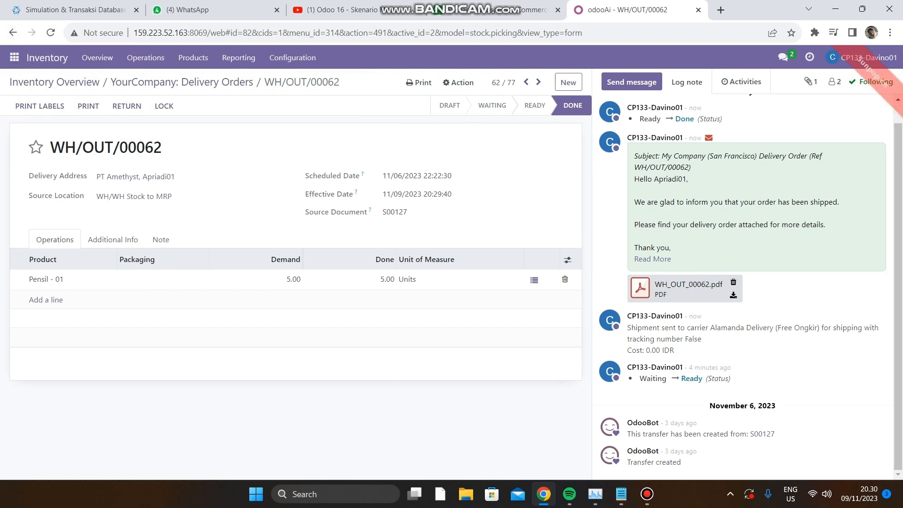
Open the waiting Buku - 01 delivery order from the list, check its availability and validate it.
{"action": "left_click", "coordinate": [13, 33]}
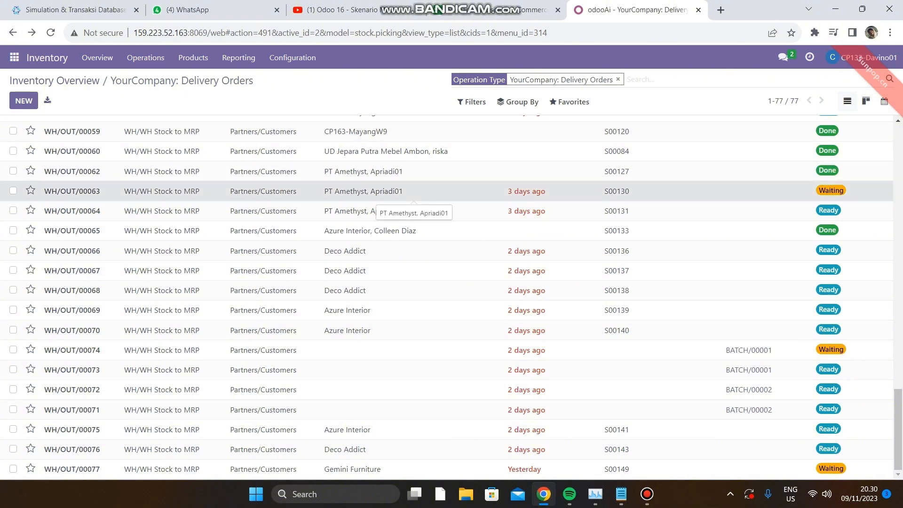
{"action": "left_click", "coordinate": [404, 195]}
{"action": "left_click", "coordinate": [52, 105]}
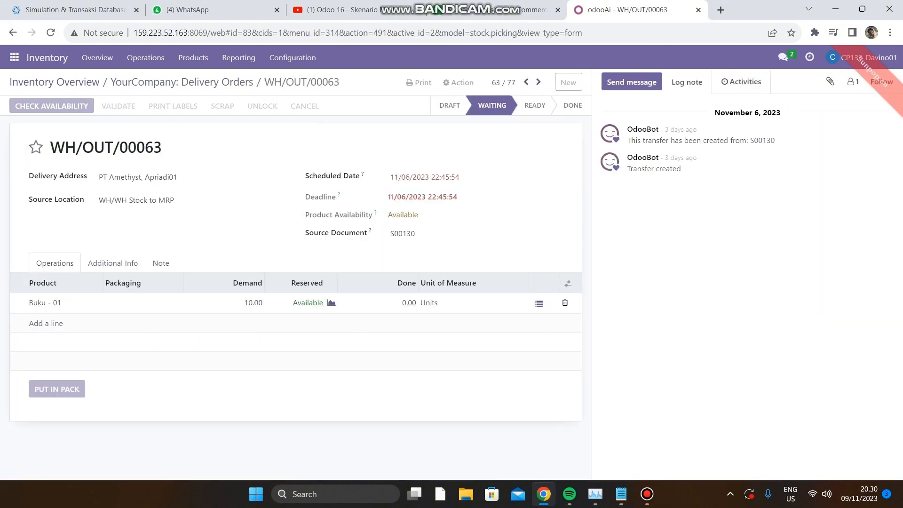
{"action": "left_click", "coordinate": [91, 105]}
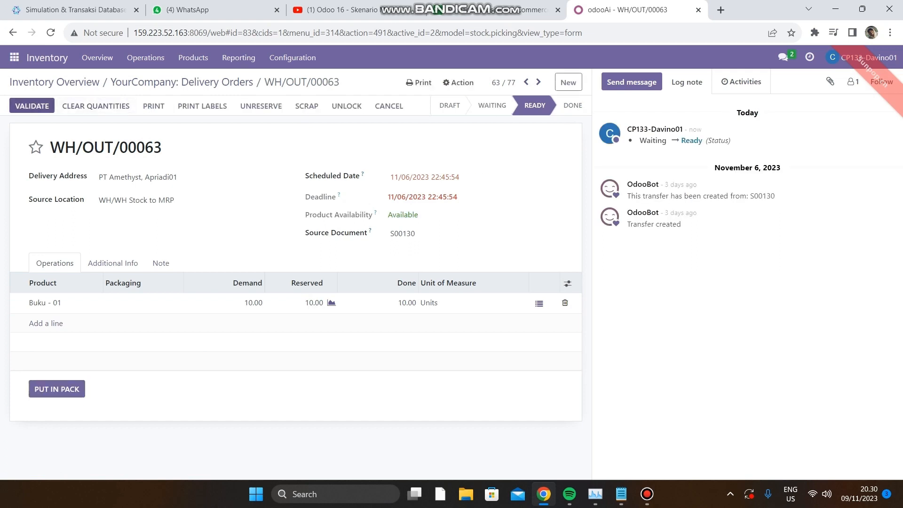
{"action": "left_click", "coordinate": [32, 105]}
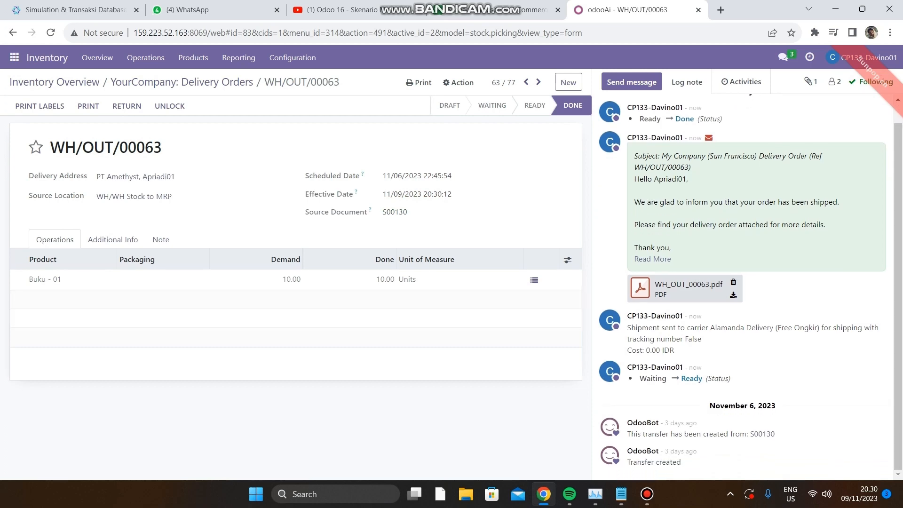
Validate the ready Styrofoam - 01 delivery order and return to the Delivery Orders list.
{"action": "left_click", "coordinate": [13, 33]}
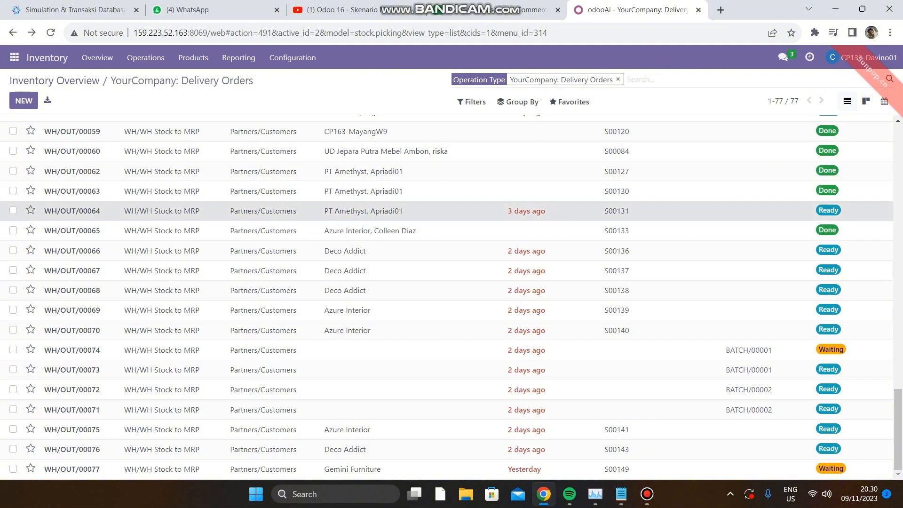
{"action": "left_click", "coordinate": [329, 210]}
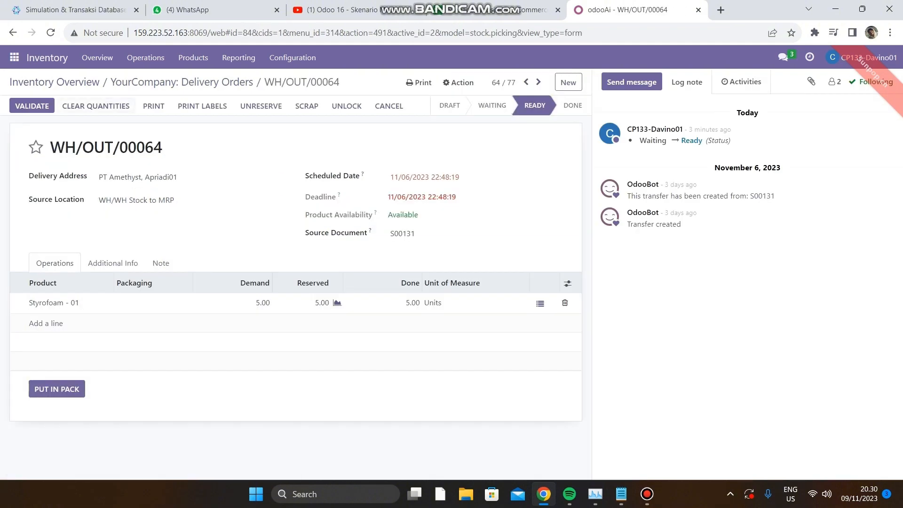
{"action": "left_click", "coordinate": [32, 106]}
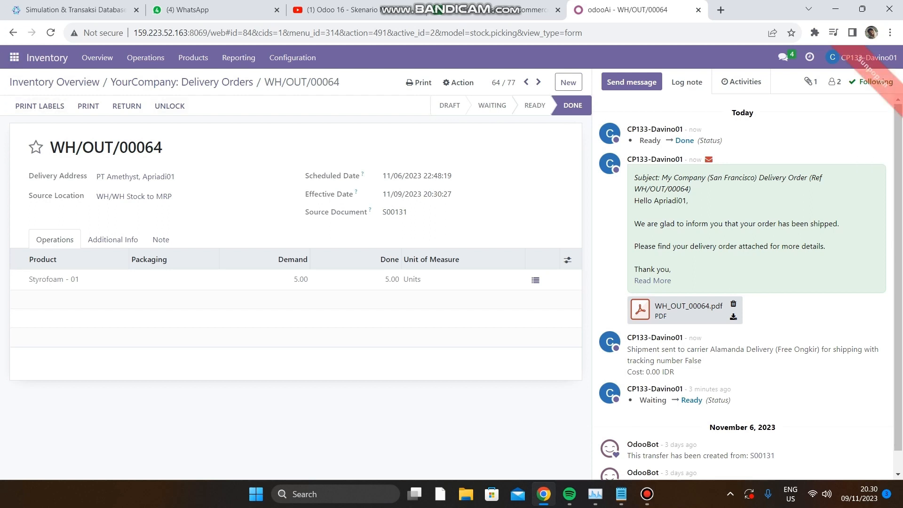
{"action": "left_click", "coordinate": [13, 33]}
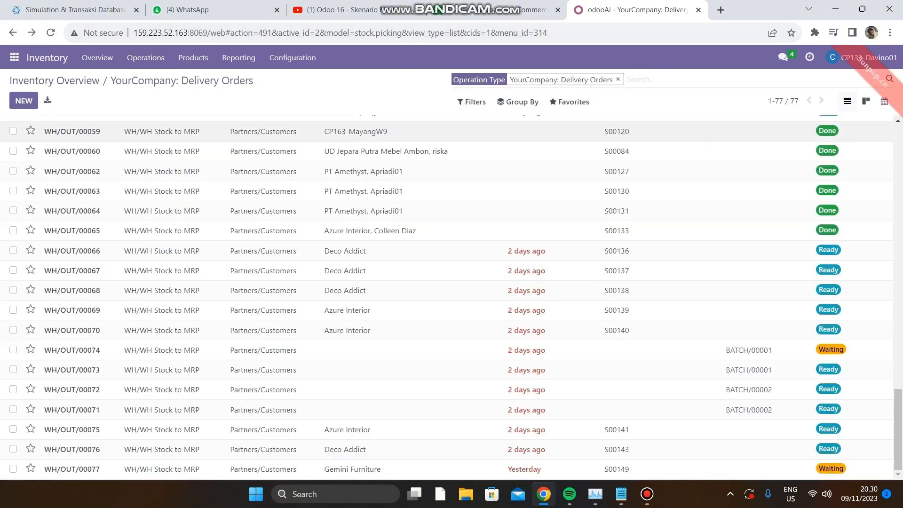
Switch from Inventory to the Website app and view its eCommerce orders.
{"action": "scroll", "coordinate": [452, 296], "scroll_direction": "up", "scroll_amount": 9}
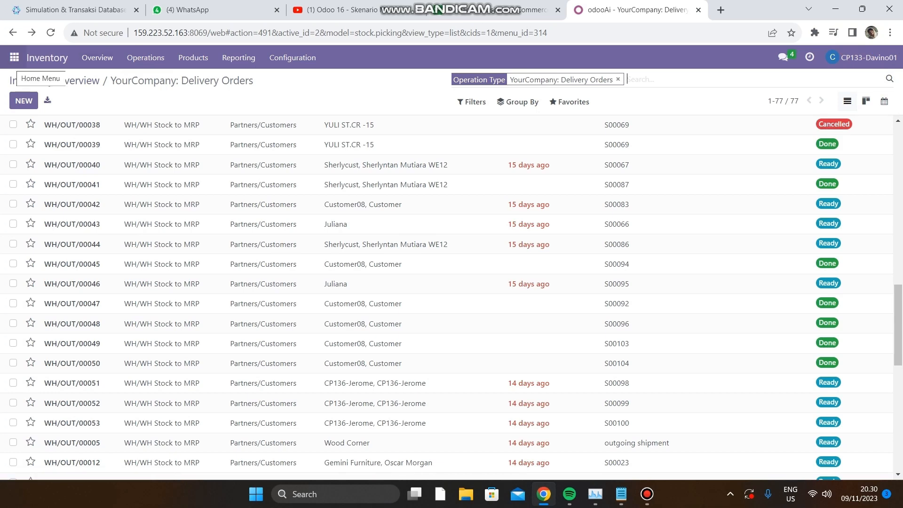
{"action": "left_click", "coordinate": [14, 57]}
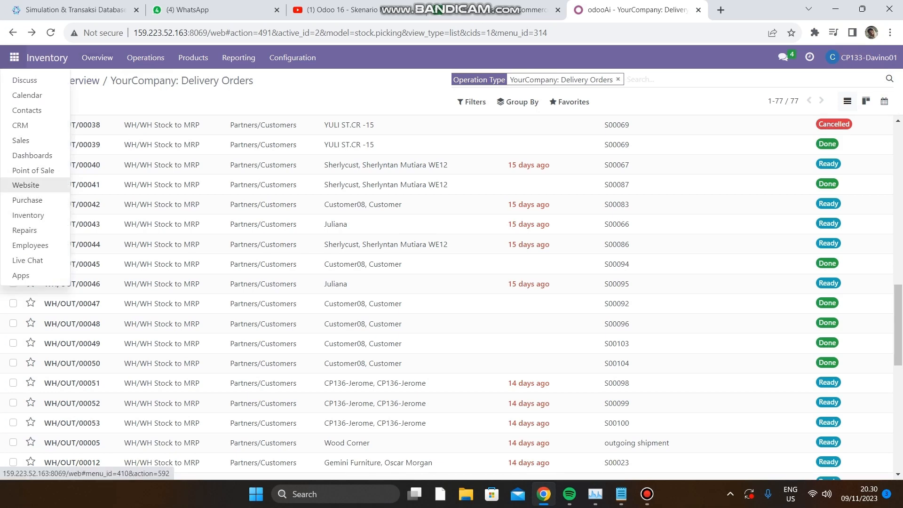
{"action": "left_click", "coordinate": [26, 185]}
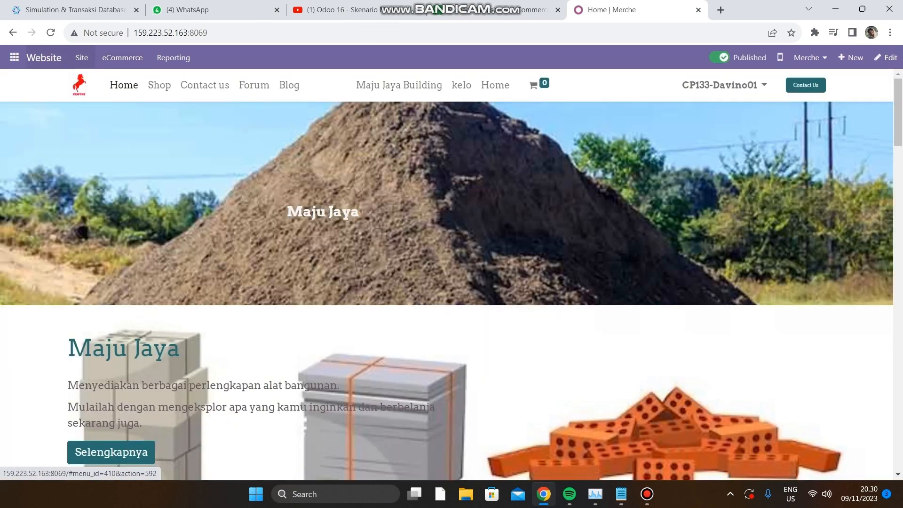
{"action": "left_click", "coordinate": [122, 58]}
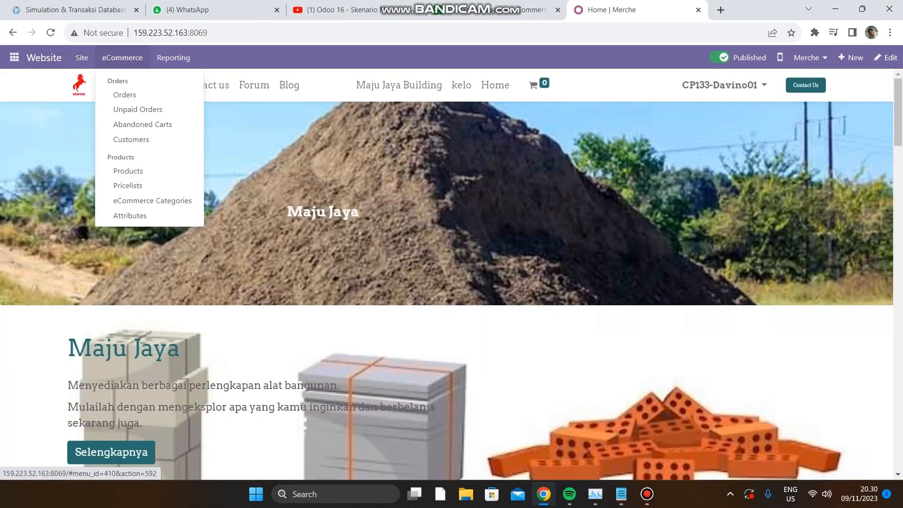
{"action": "left_click", "coordinate": [125, 94]}
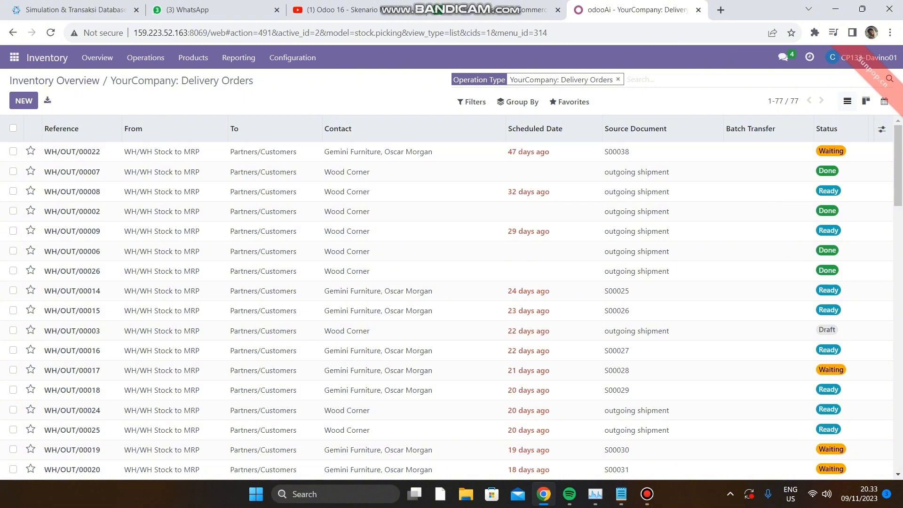
{"action": "left_click", "coordinate": [15, 57]}
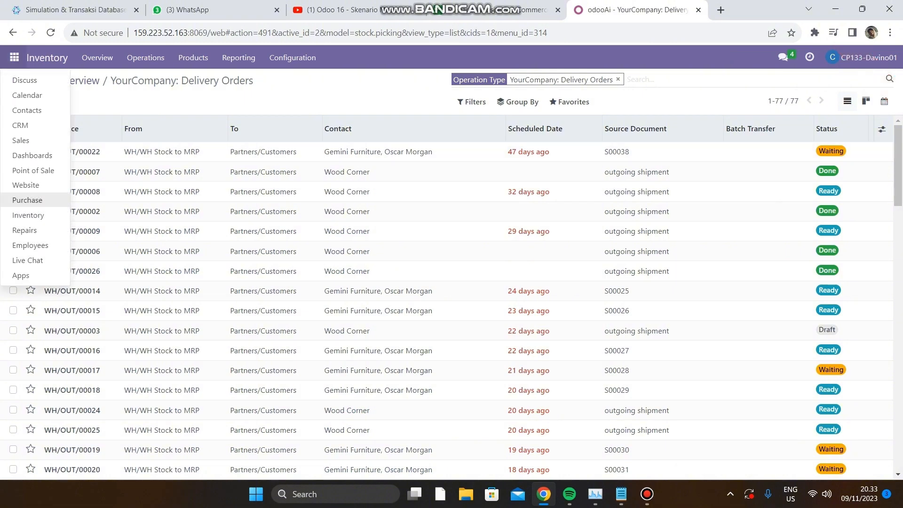
{"action": "left_click", "coordinate": [25, 185]}
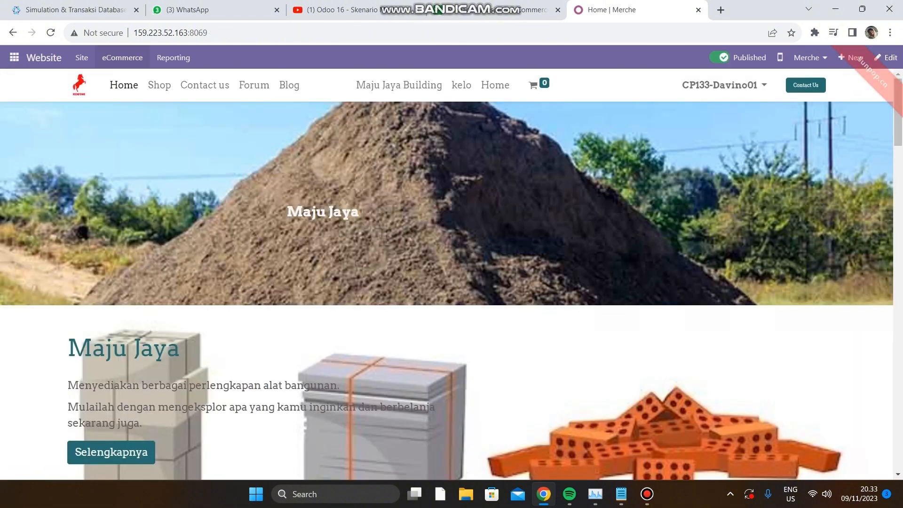
{"action": "left_click", "coordinate": [122, 57]}
{"action": "left_click", "coordinate": [123, 93]}
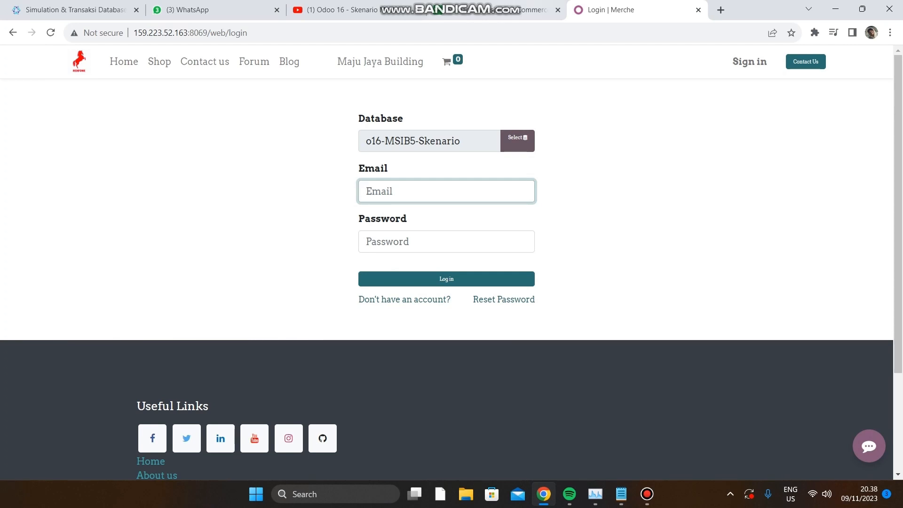
{"action": "left_click", "coordinate": [502, 10]}
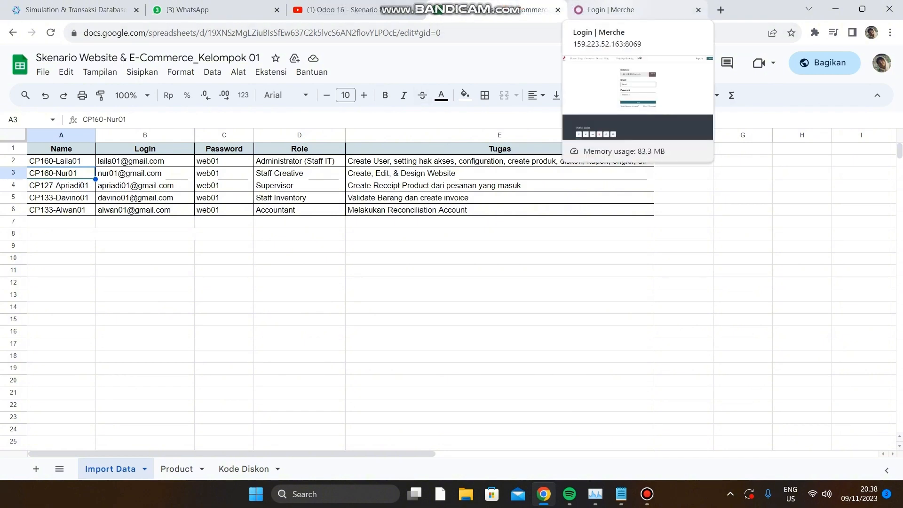
{"action": "left_click", "coordinate": [630, 10]}
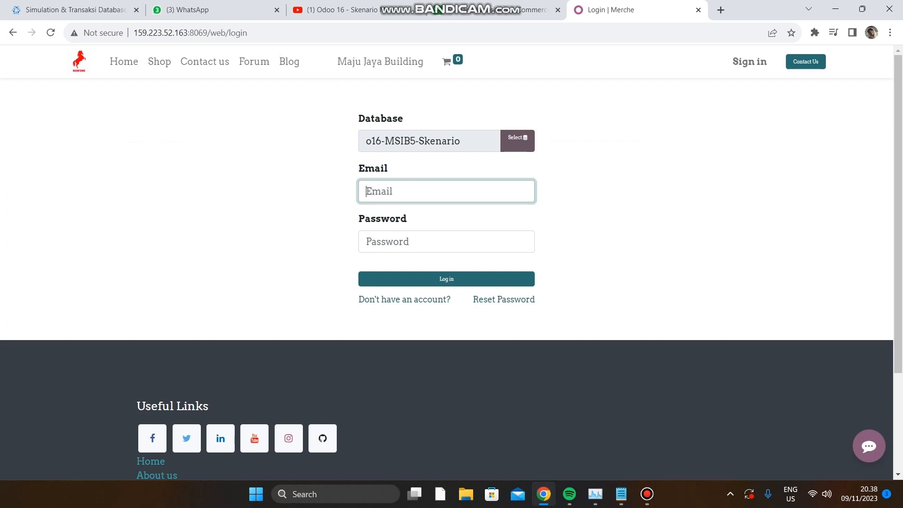
{"action": "type", "text": "al"}
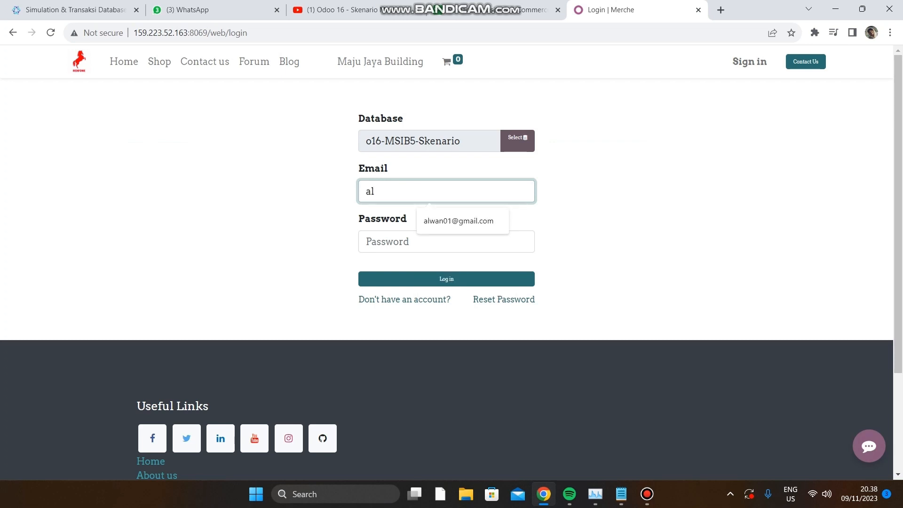
{"action": "key", "text": "Down"}
{"action": "key", "text": "Tab"}
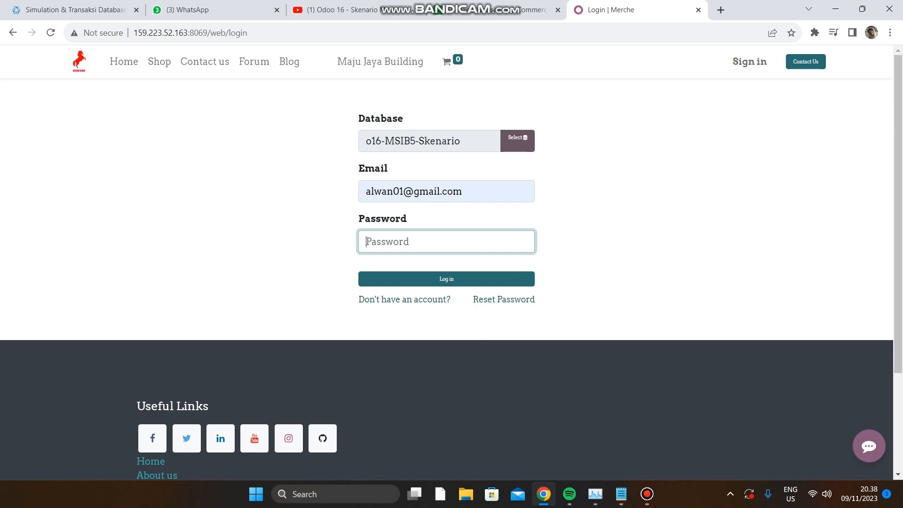
{"action": "type", "text": "•••••"}
{"action": "key", "text": "Return"}
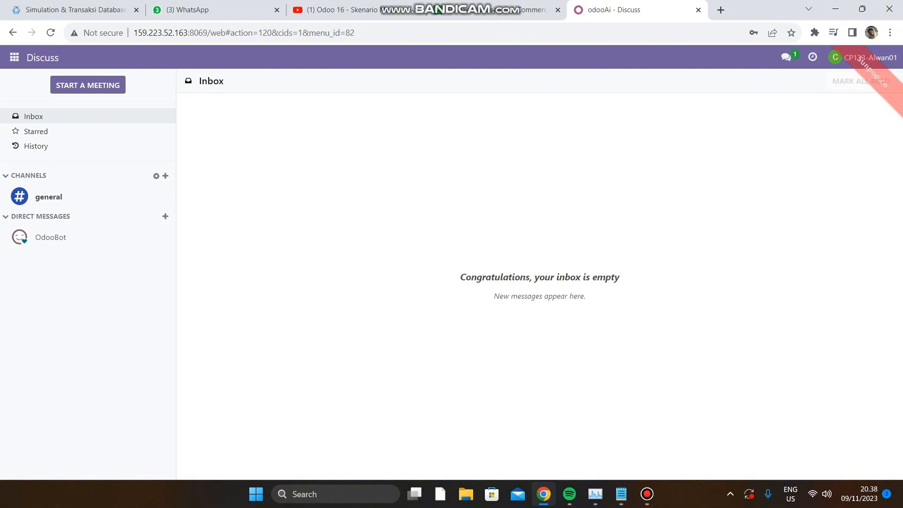
Open the eCommerce Orders list in the Website app as the Accountant.
{"action": "left_click", "coordinate": [15, 57]}
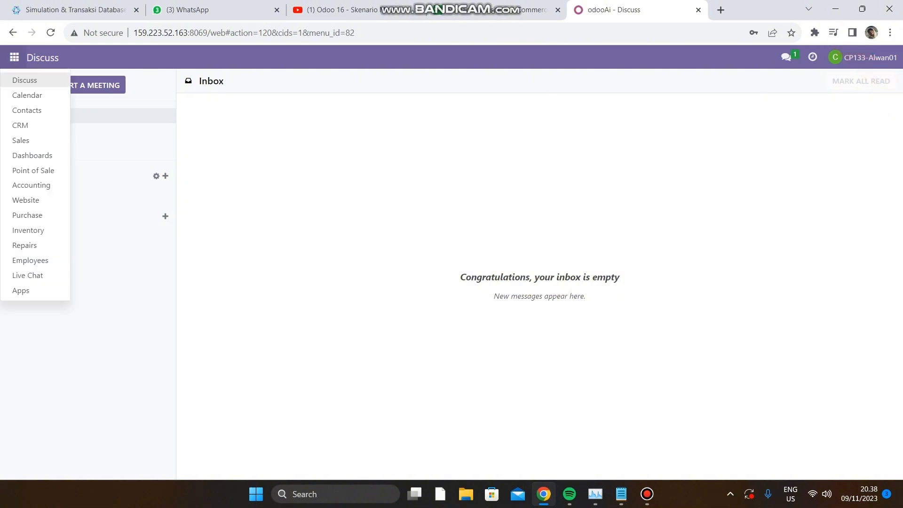
{"action": "left_click", "coordinate": [26, 200]}
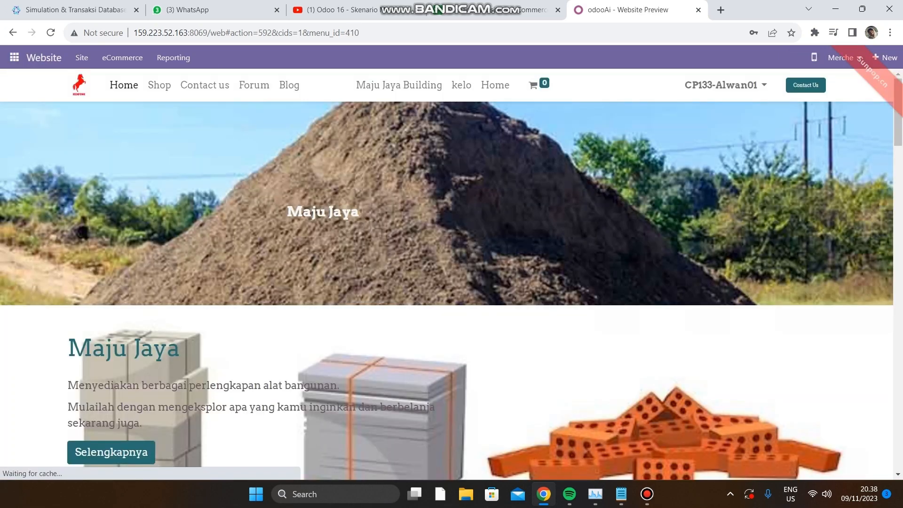
{"action": "left_click", "coordinate": [122, 57]}
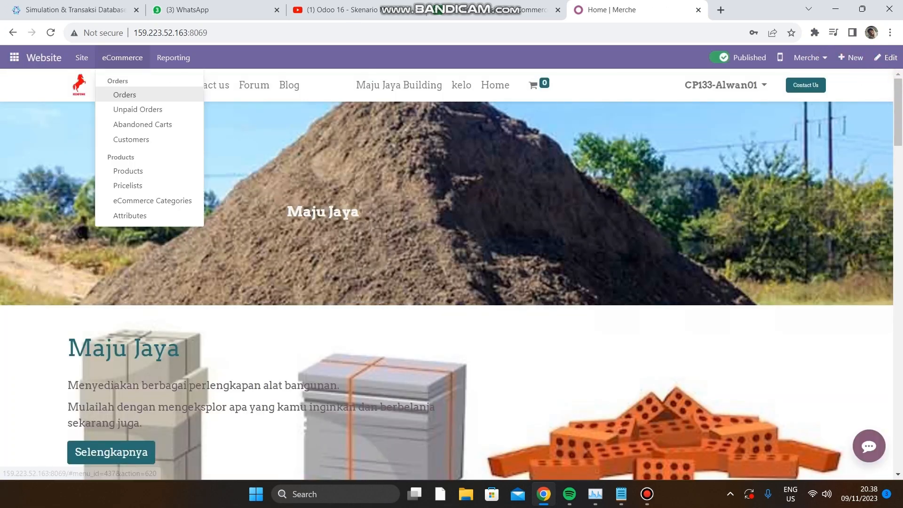
{"action": "left_click", "coordinate": [126, 93]}
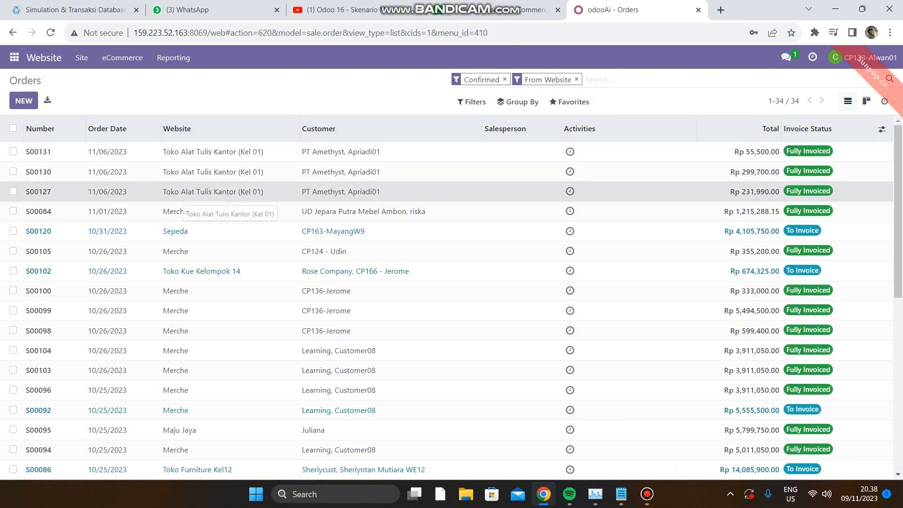
Open the customer invoice of the Toko Alat Tulis Kantor (Kel 01) Pensil order and download its PDF.
{"action": "left_click", "coordinate": [197, 191]}
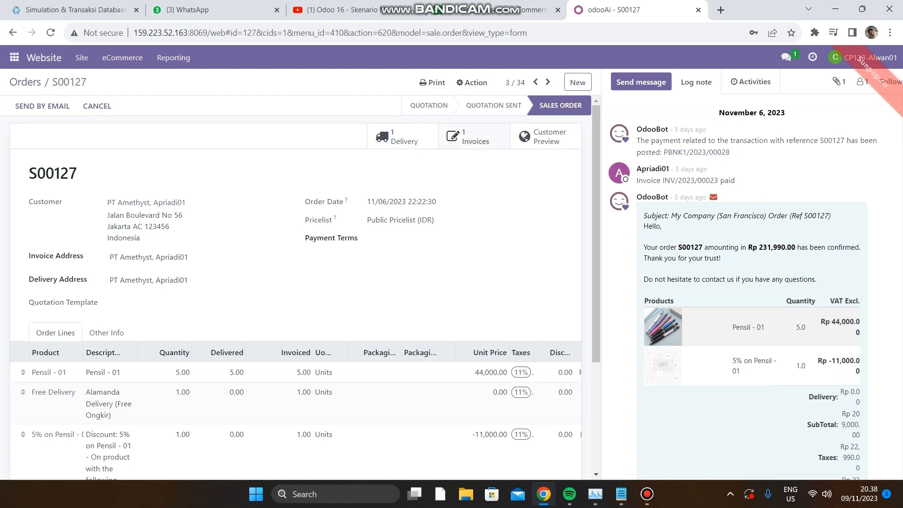
{"action": "left_click", "coordinate": [473, 136]}
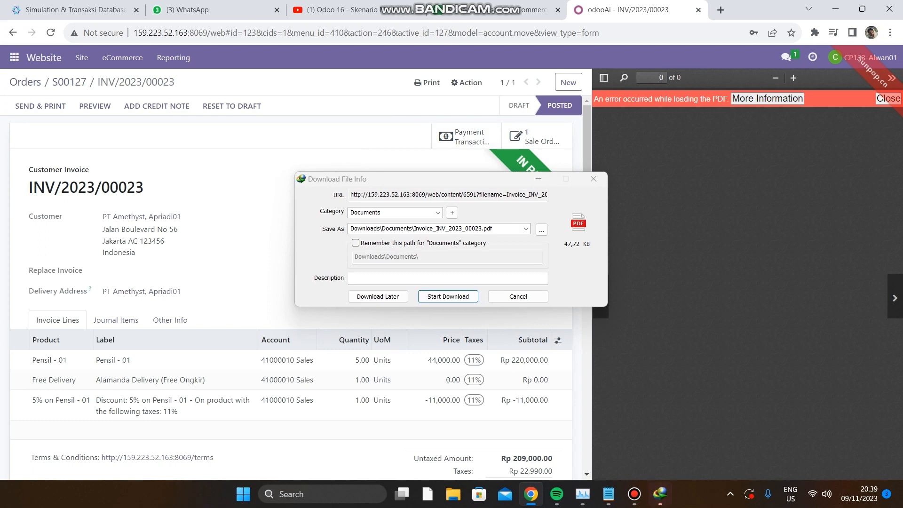
{"action": "key", "text": "Return"}
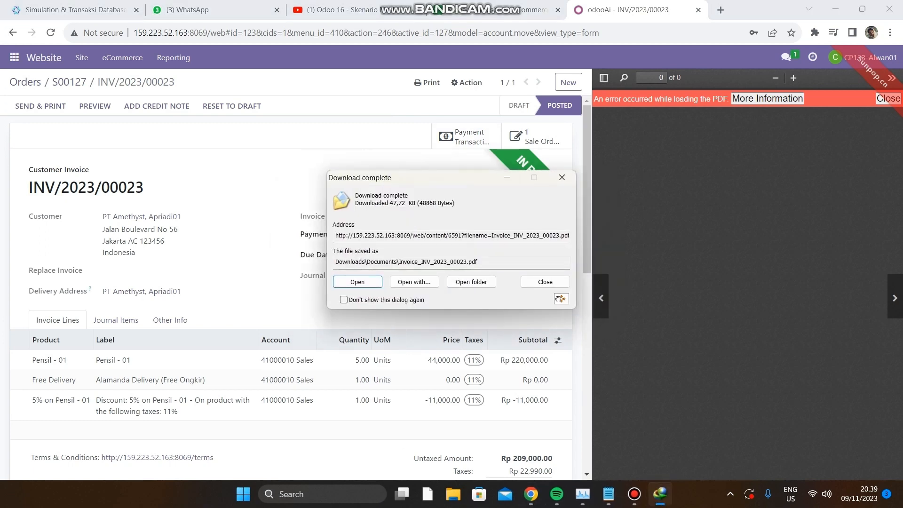
Return to the eCommerce Orders list, open the customer invoice of the PT Amethyst Buku order and download its PDF.
{"action": "key", "text": "Escape"}
{"action": "left_click", "coordinate": [13, 32]}
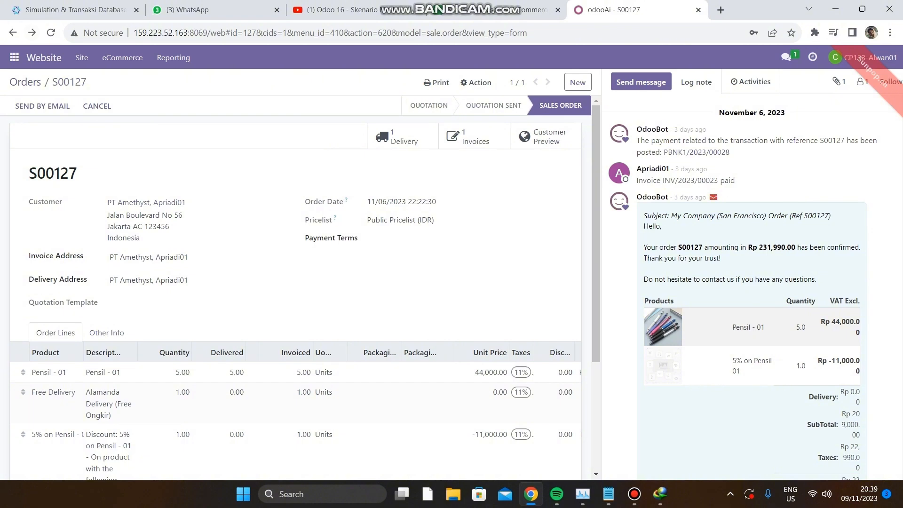
{"action": "left_click", "coordinate": [13, 33]}
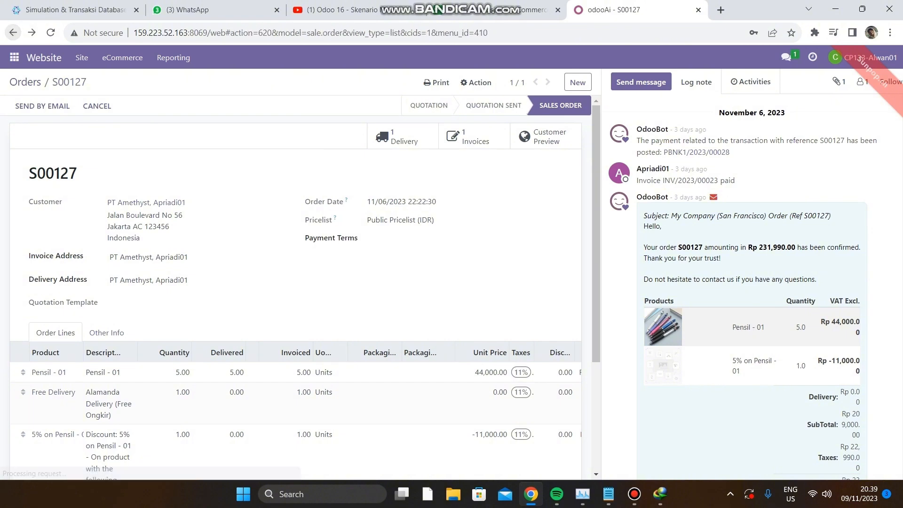
{"action": "left_click", "coordinate": [205, 171]}
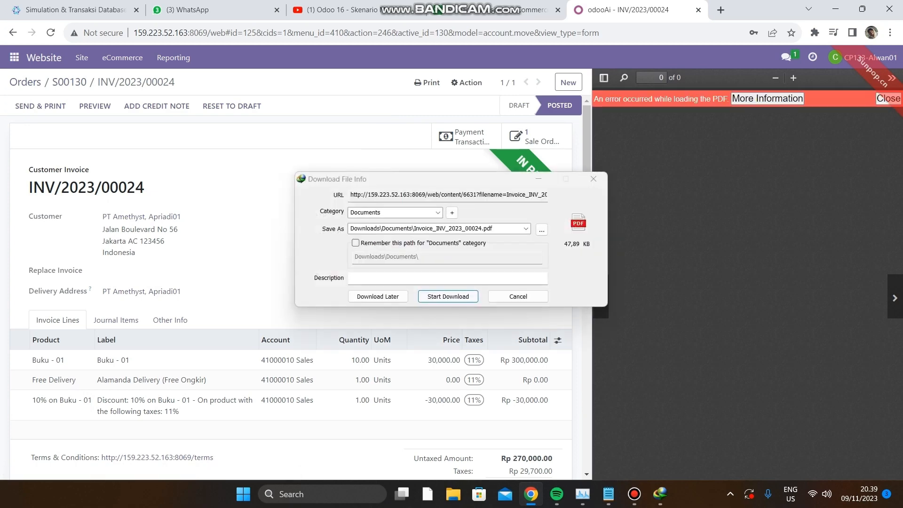
{"action": "key", "text": "Return"}
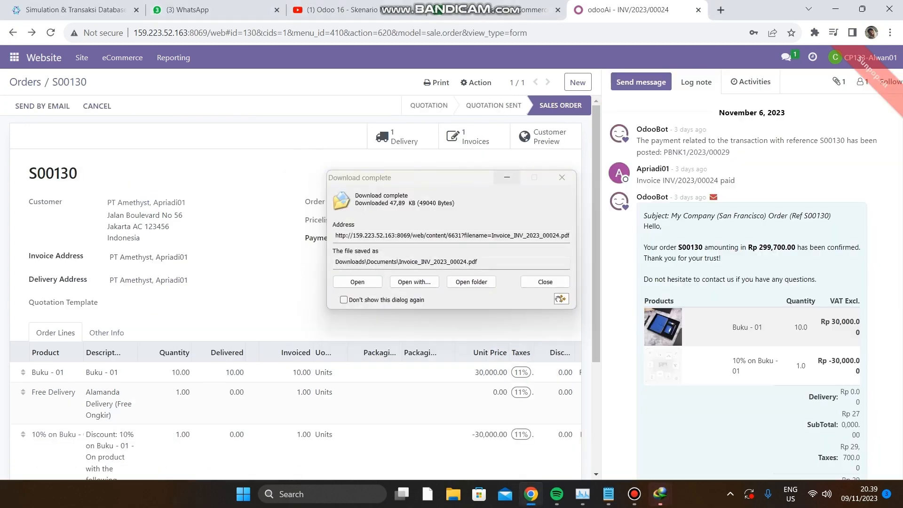
Open the customer invoice of the PT Amethyst Styrofoam order and download its PDF.
{"action": "left_click", "coordinate": [13, 32]}
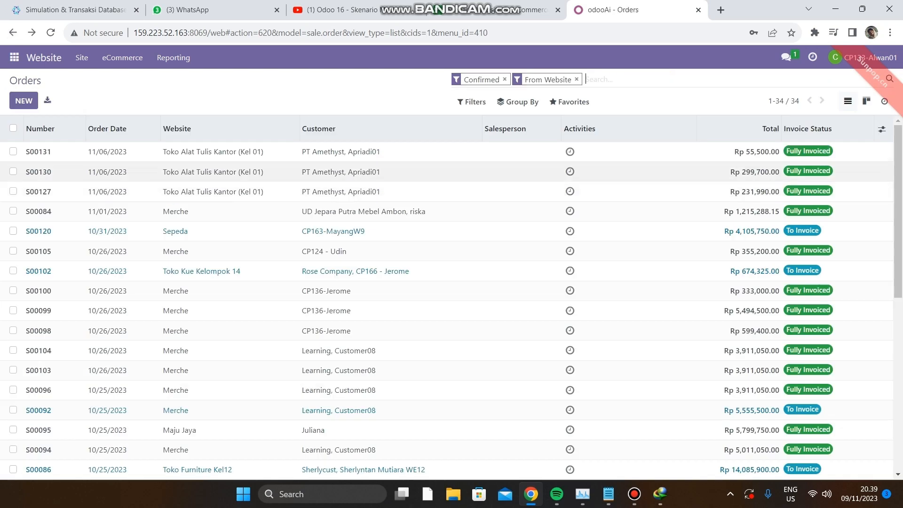
{"action": "left_click", "coordinate": [364, 151]}
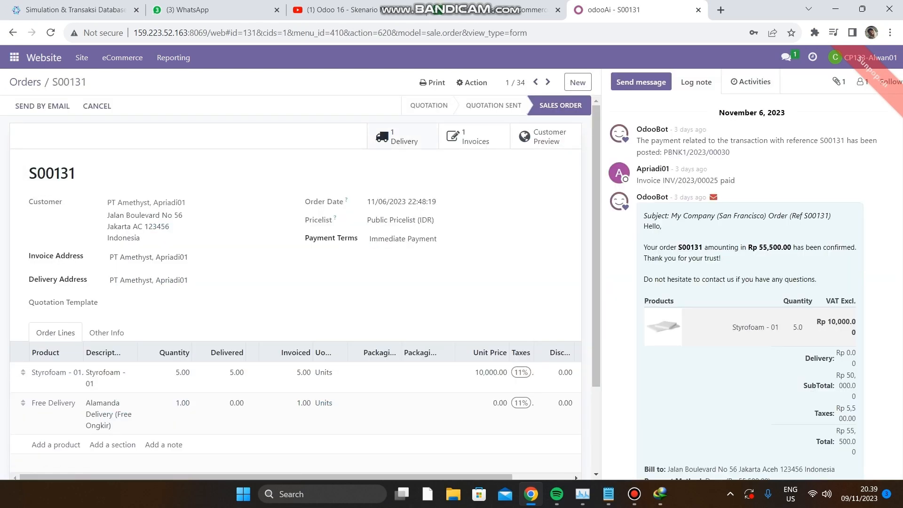
{"action": "left_click", "coordinate": [465, 136]}
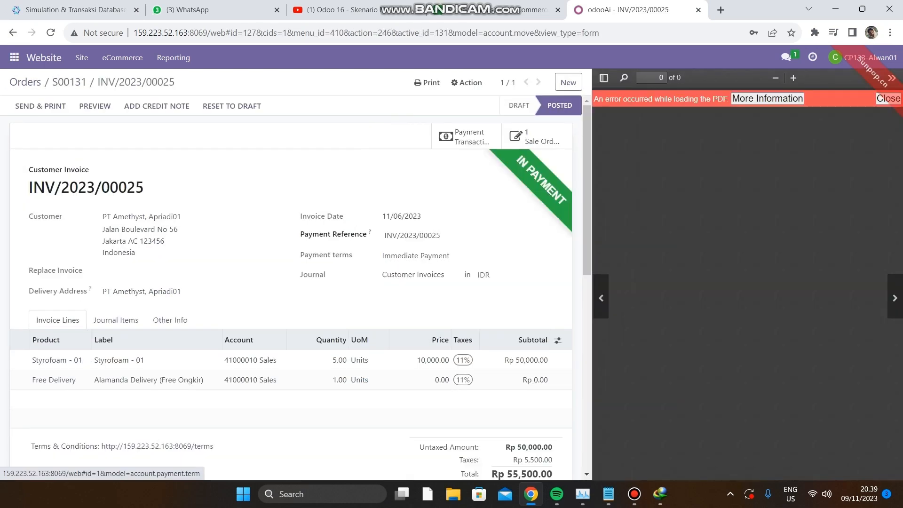
{"action": "left_click", "coordinate": [449, 296]}
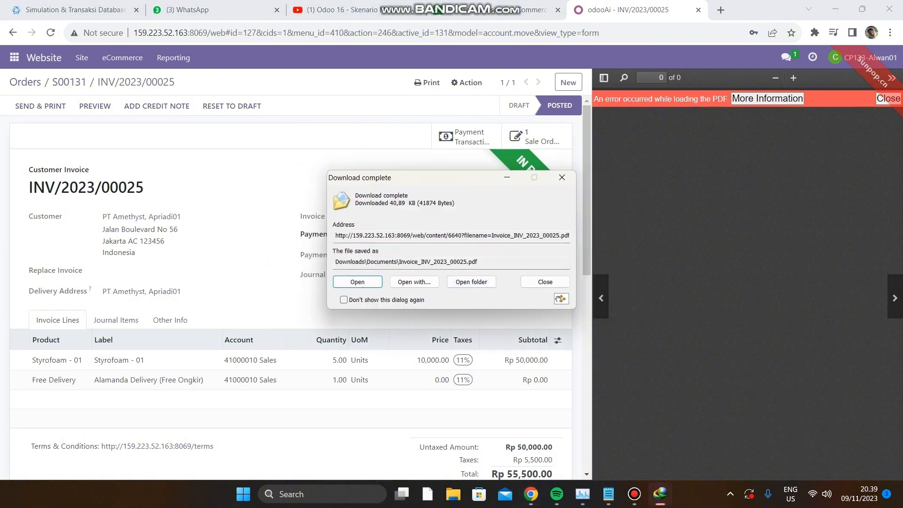
{"action": "left_click", "coordinate": [507, 177]}
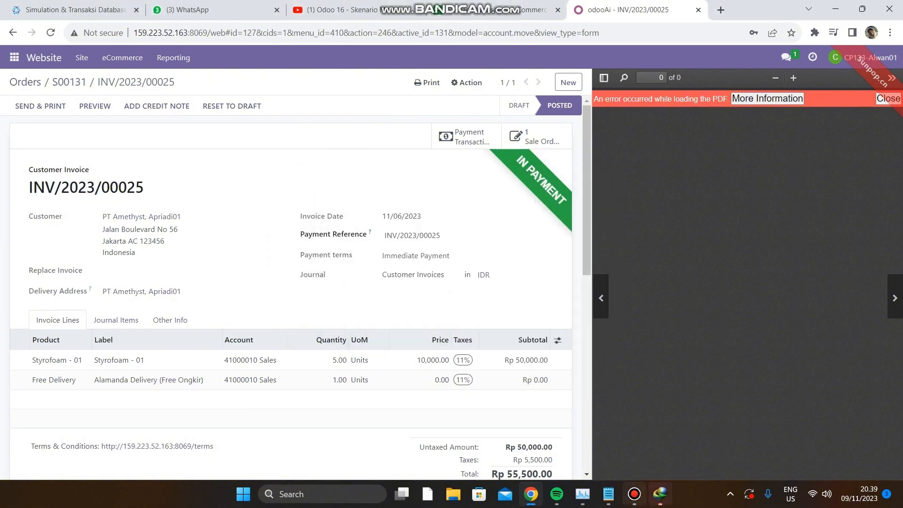
{"action": "left_click", "coordinate": [634, 493]}
{"action": "left_click", "coordinate": [293, 77]}
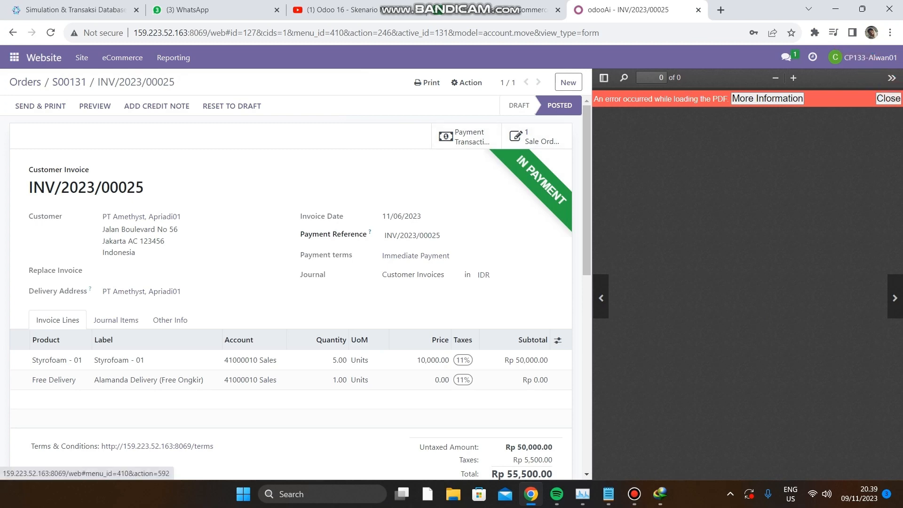
Open the Bank journal's items to reconcile in the Accounting app and start a new bank statement line.
{"action": "left_click", "coordinate": [15, 57]}
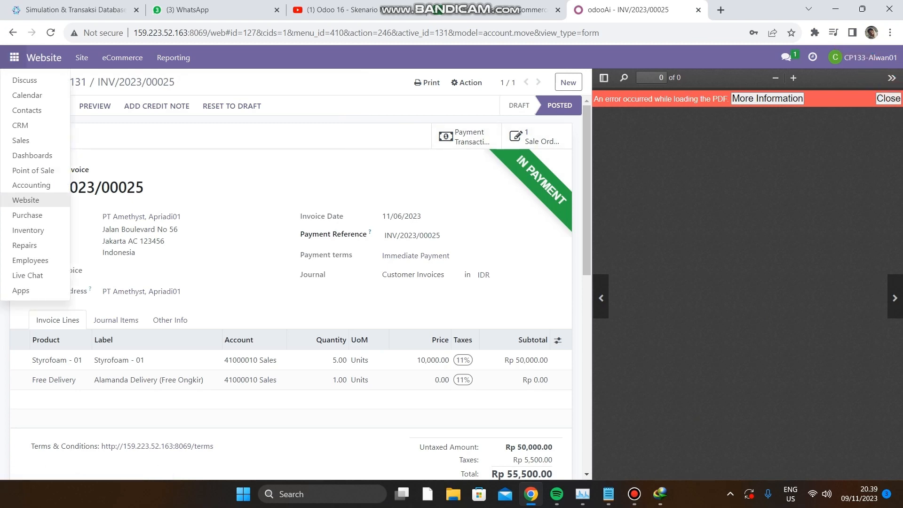
{"action": "left_click", "coordinate": [32, 186]}
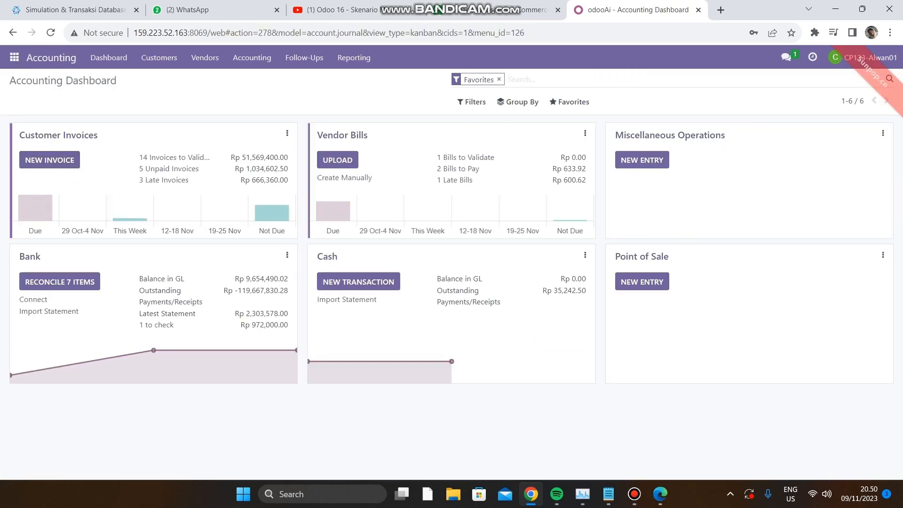
{"action": "left_click", "coordinate": [59, 281]}
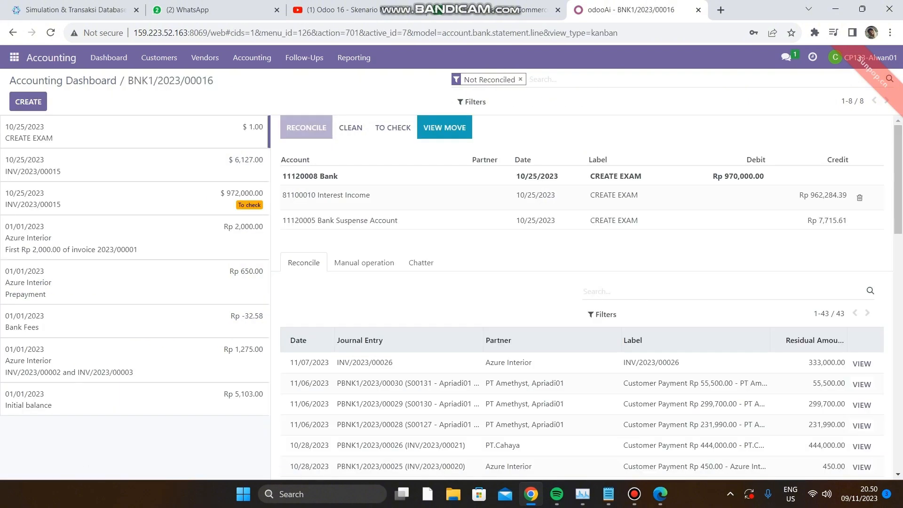
{"action": "left_click", "coordinate": [28, 102]}
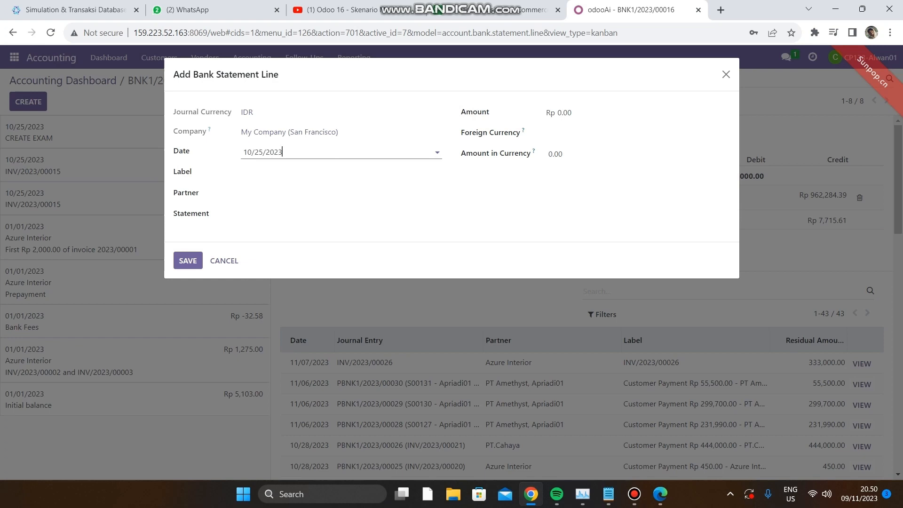
Set the statement line's label to the invoice number copied from the Buku invoice PDF open in Edge.
{"action": "left_click", "coordinate": [301, 172]}
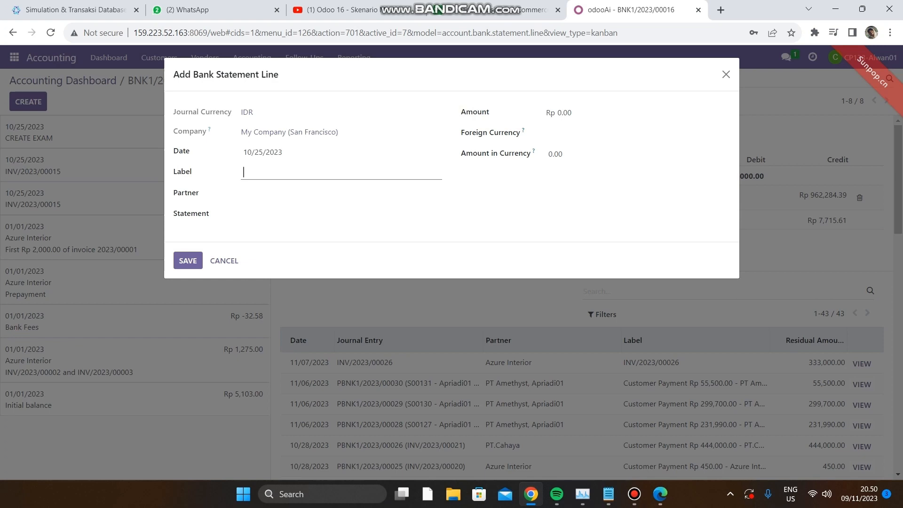
{"action": "mouse_move", "coordinate": [660, 494]}
{"action": "left_click", "coordinate": [659, 433]}
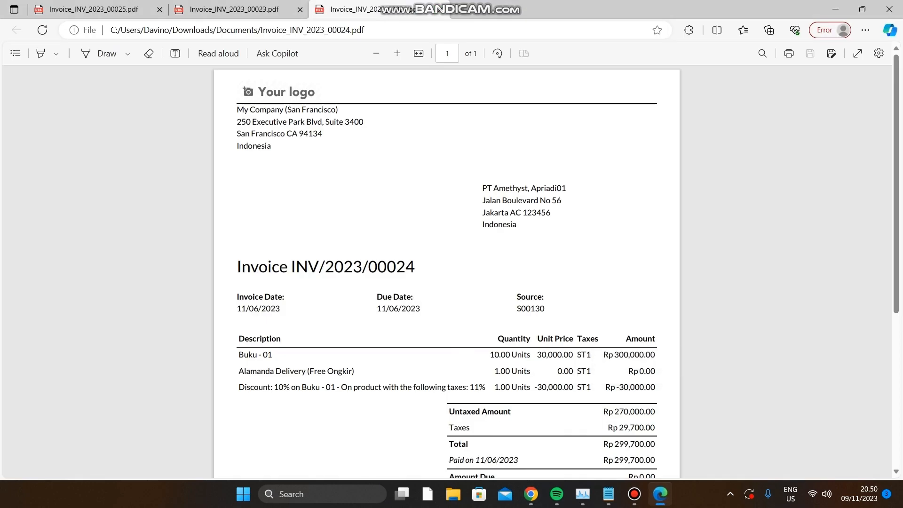
{"action": "left_click_drag", "start_coordinate": [416, 267], "coordinate": [291, 267]}
{"action": "key", "text": "ctrl+c"}
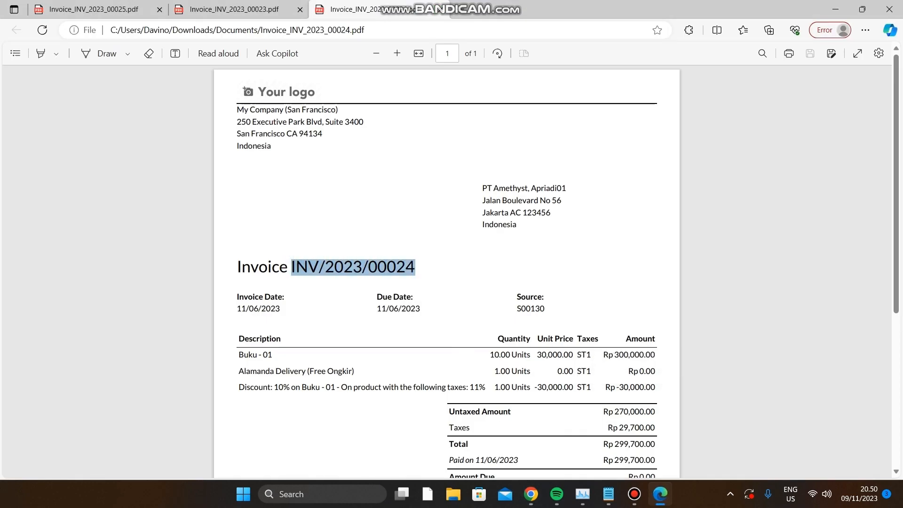
{"action": "left_click", "coordinate": [531, 494]}
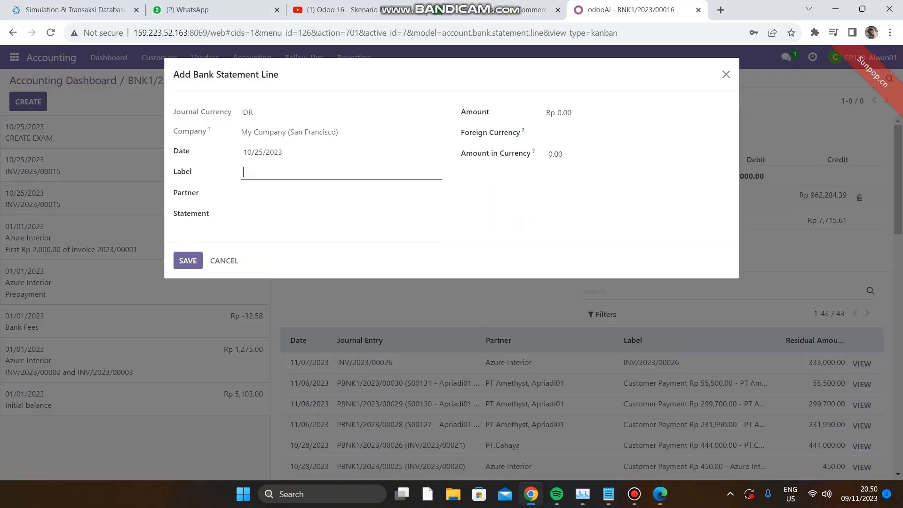
{"action": "key", "text": "ctrl+v"}
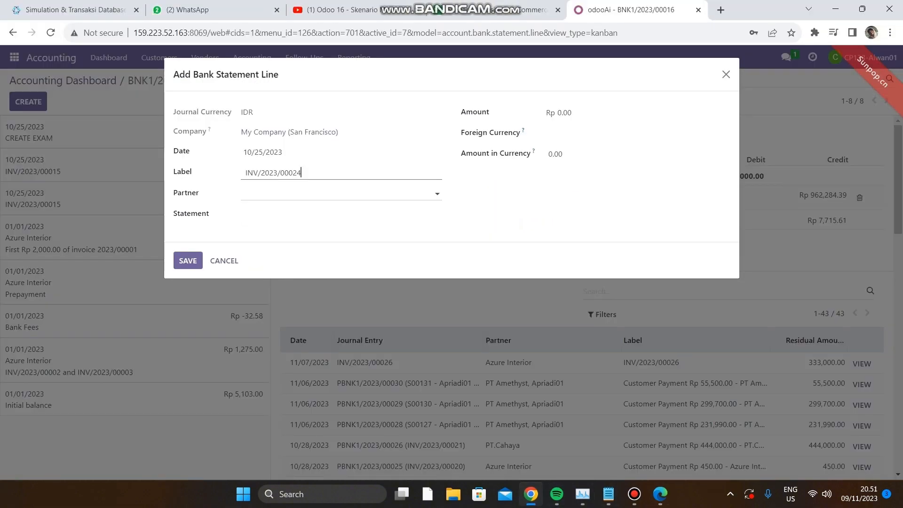
Choose the second suggested contact as the statement line's partner and leave the statement empty.
{"action": "left_click", "coordinate": [336, 193]}
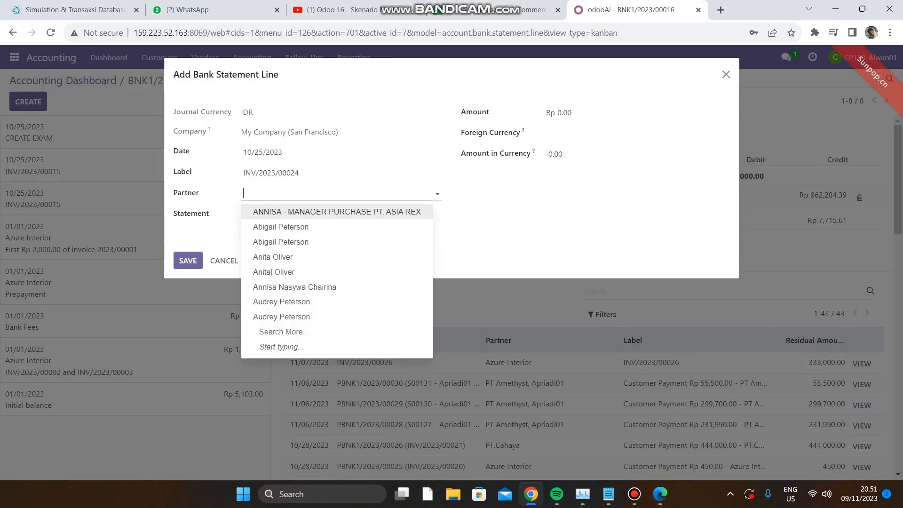
{"action": "key", "text": "Down"}
{"action": "key", "text": "Return"}
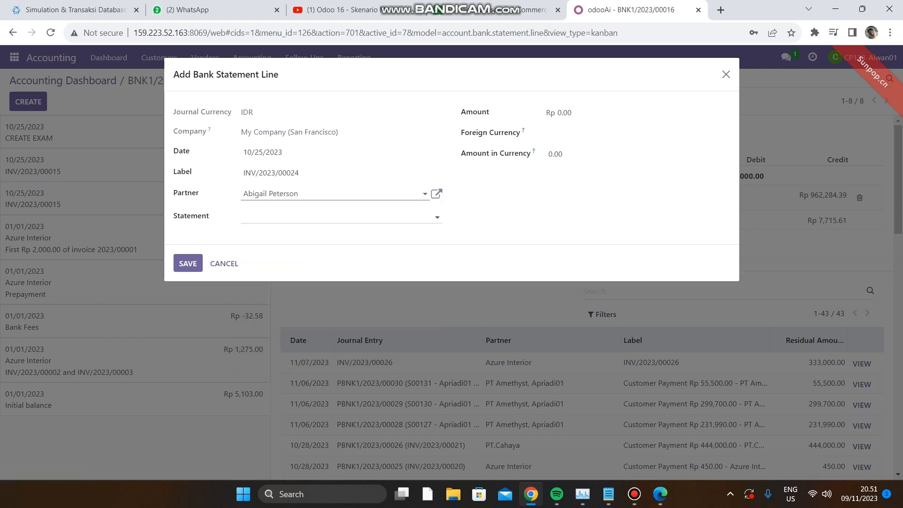
{"action": "key", "text": "Tab"}
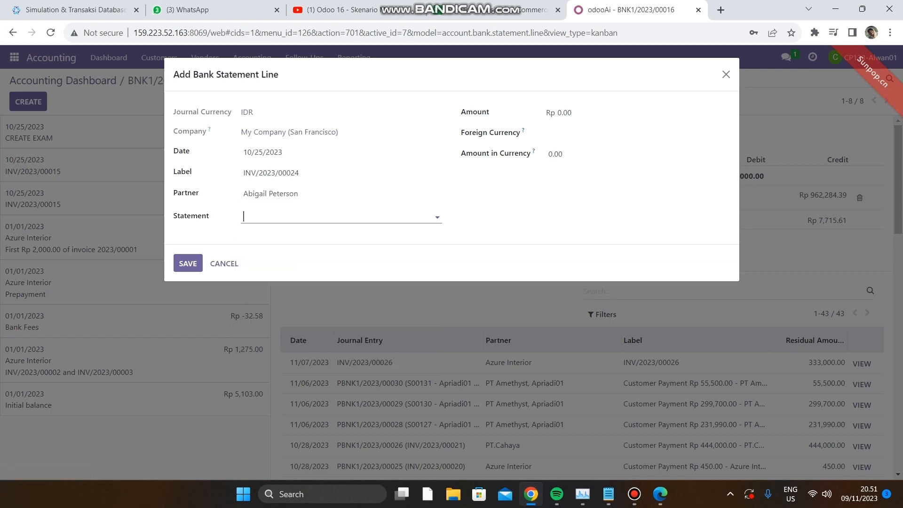
{"action": "key", "text": "Tab"}
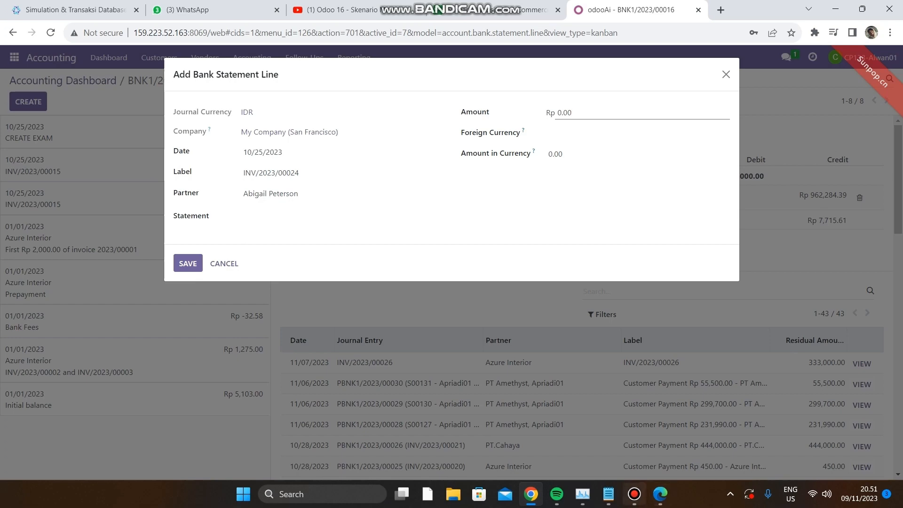
Set the statement line's amount to 299,700.00, copied from the total in the Buku invoice PDF, and save the line.
{"action": "left_click", "coordinate": [660, 493]}
{"action": "scroll", "coordinate": [446, 272], "scroll_direction": "down", "scroll_amount": 3}
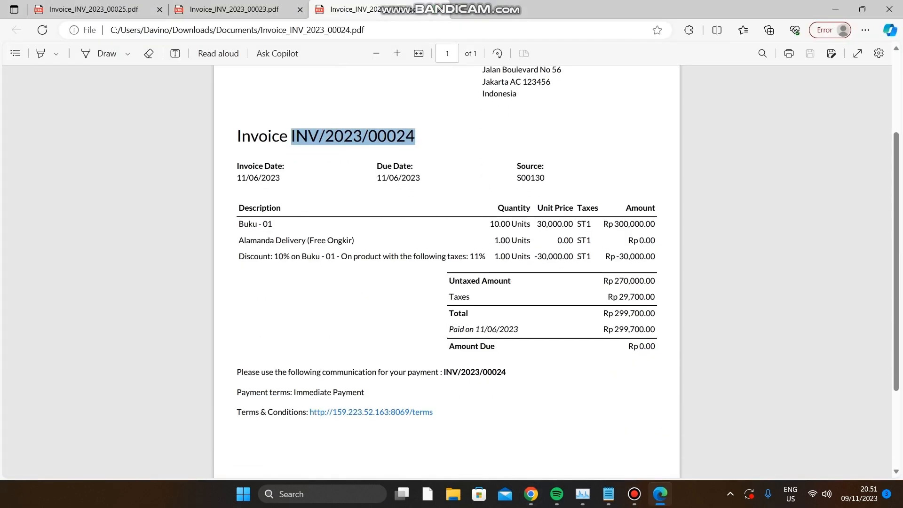
{"action": "left_click_drag", "start_coordinate": [656, 313], "coordinate": [614, 313]}
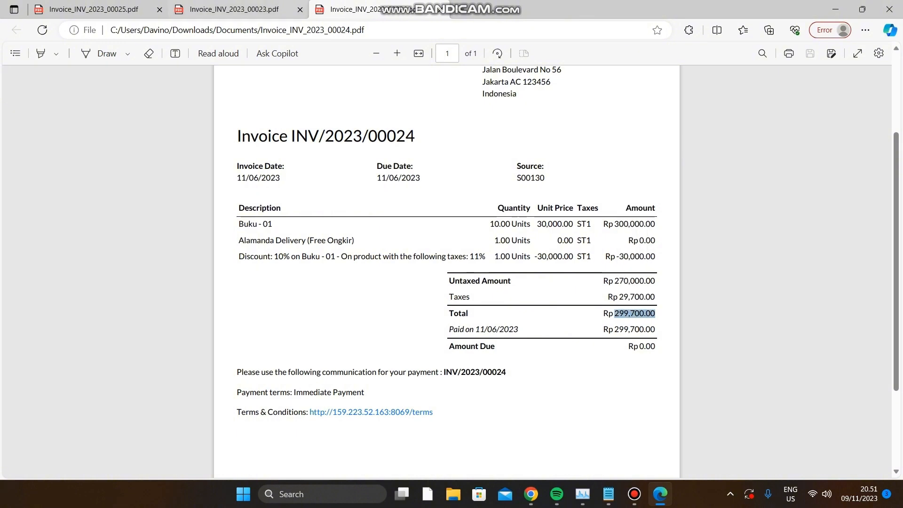
{"action": "left_click", "coordinate": [531, 494]}
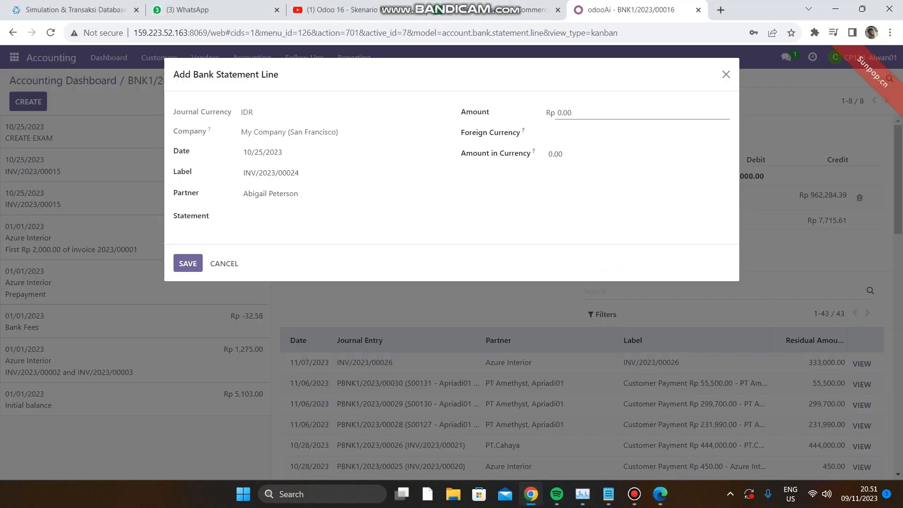
{"action": "key", "text": "ctrl+a"}
{"action": "key", "text": "BackSpace"}
{"action": "key", "text": "ctrl+v"}
{"action": "left_click", "coordinate": [188, 264]}
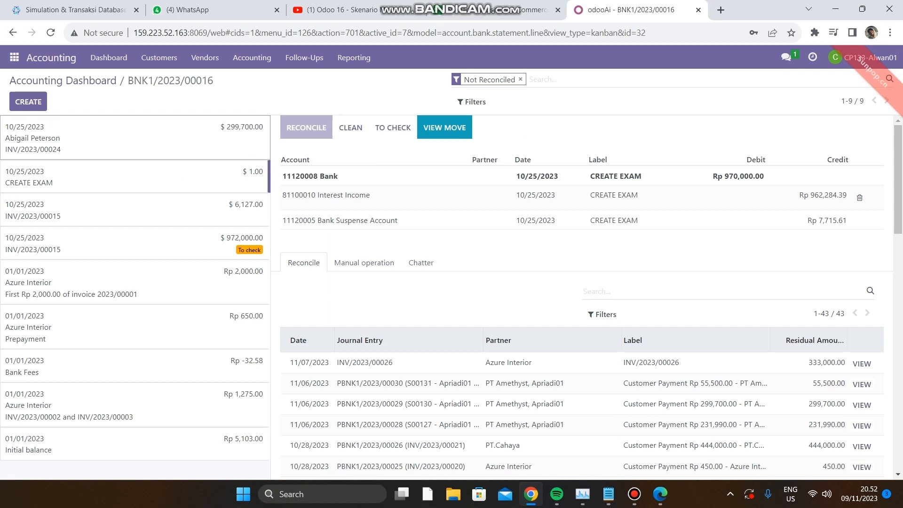
Remove the Interest Expense entry from the new 299,700.00 bank statement line and show its reconcile candidates.
{"action": "left_click", "coordinate": [134, 138]}
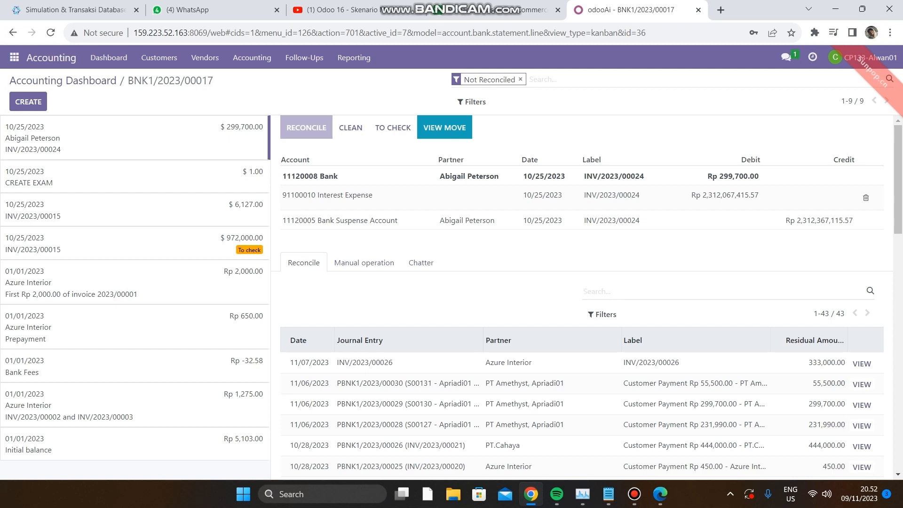
{"action": "left_click", "coordinate": [865, 198]}
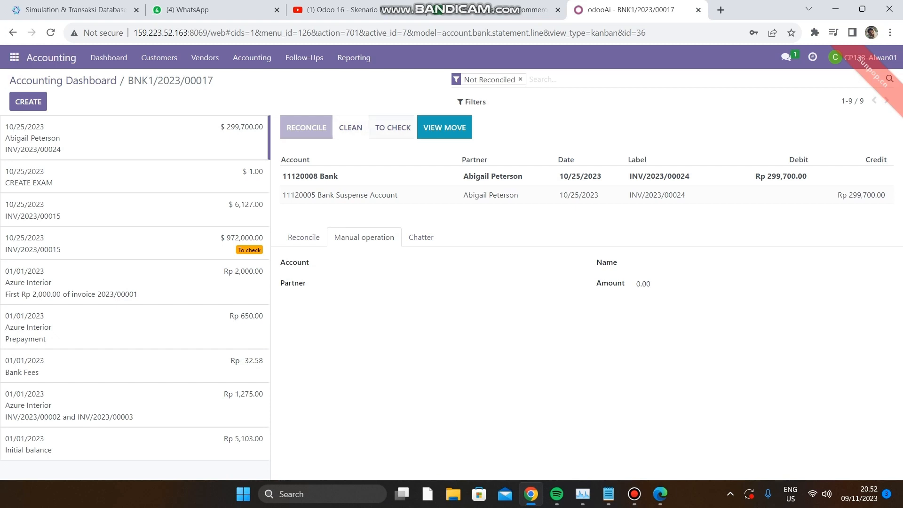
{"action": "left_click", "coordinate": [303, 237]}
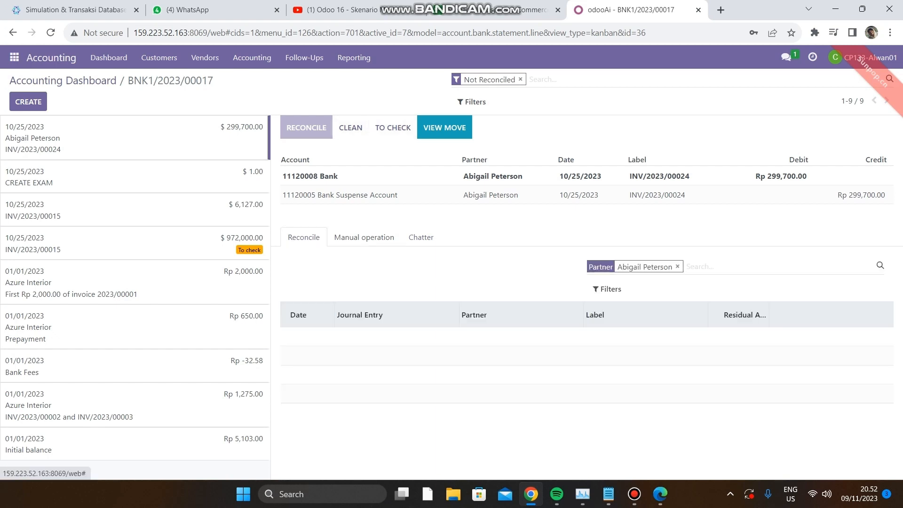
Clear the partner filter, match the statement line with the Rp 299,700.00 PT Amethyst customer payment and validate the reconciliation.
{"action": "key", "text": "BackSpace"}
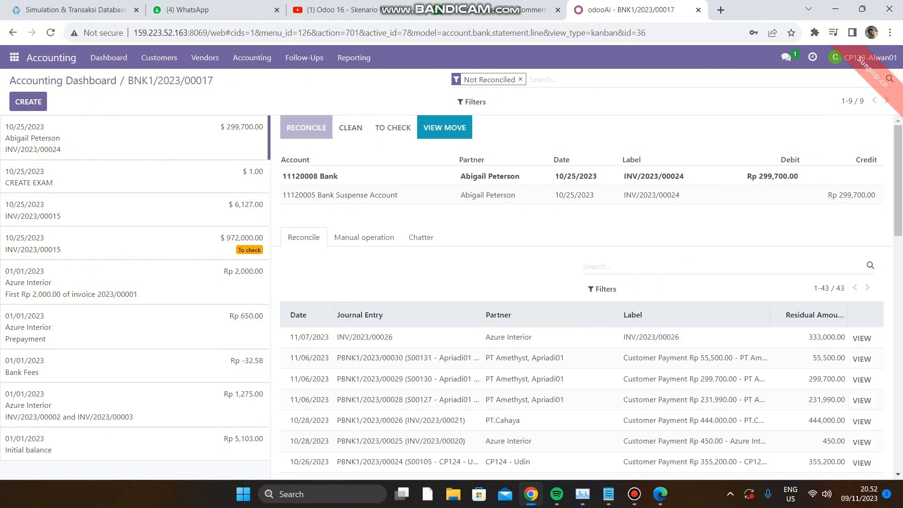
{"action": "scroll", "coordinate": [583, 319], "scroll_direction": "down", "scroll_amount": 1}
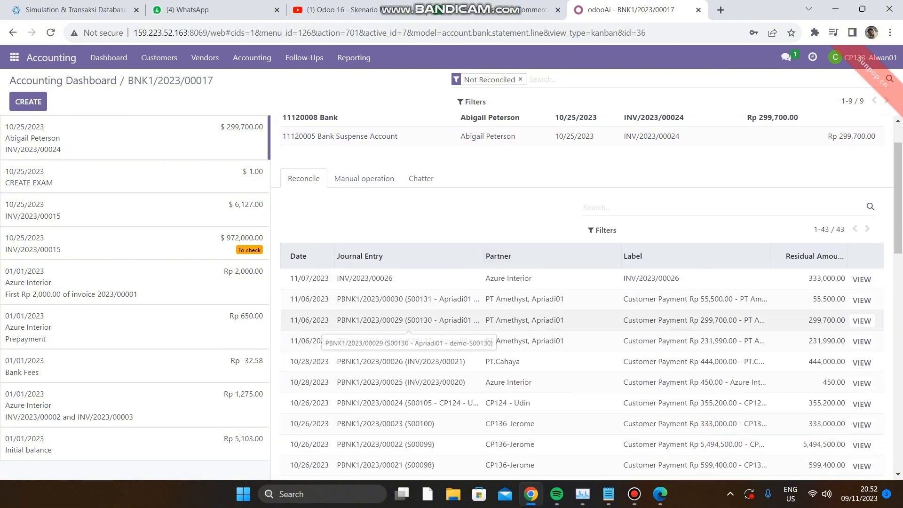
{"action": "left_click", "coordinate": [408, 320]}
{"action": "scroll", "coordinate": [408, 321], "scroll_direction": "up", "scroll_amount": 1}
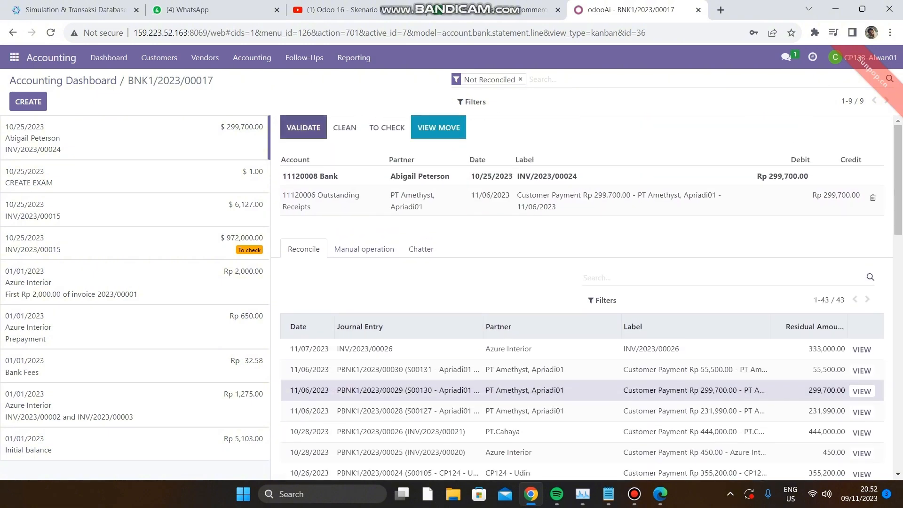
{"action": "left_click", "coordinate": [304, 128]}
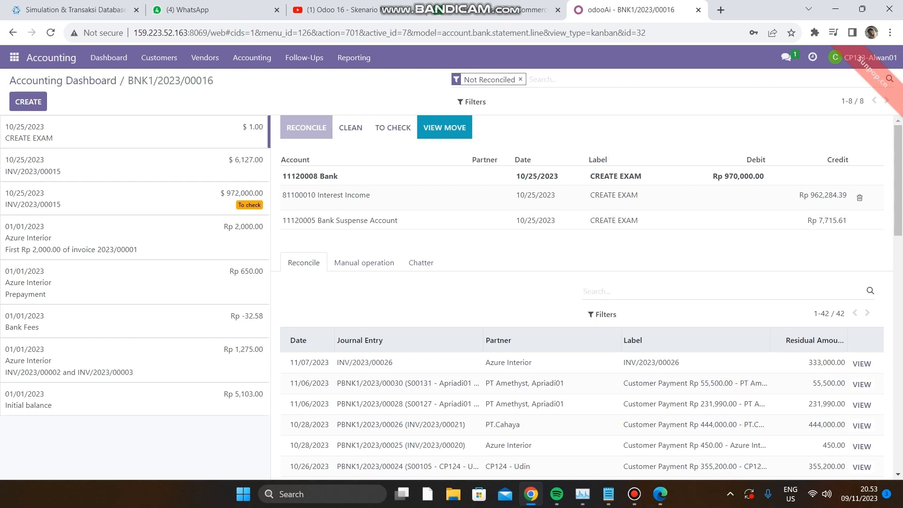
Start a new bank statement line labelled with the invoice number copied from the Pensil invoice PDF, with the second suggested contact as partner.
{"action": "left_click", "coordinate": [28, 101]}
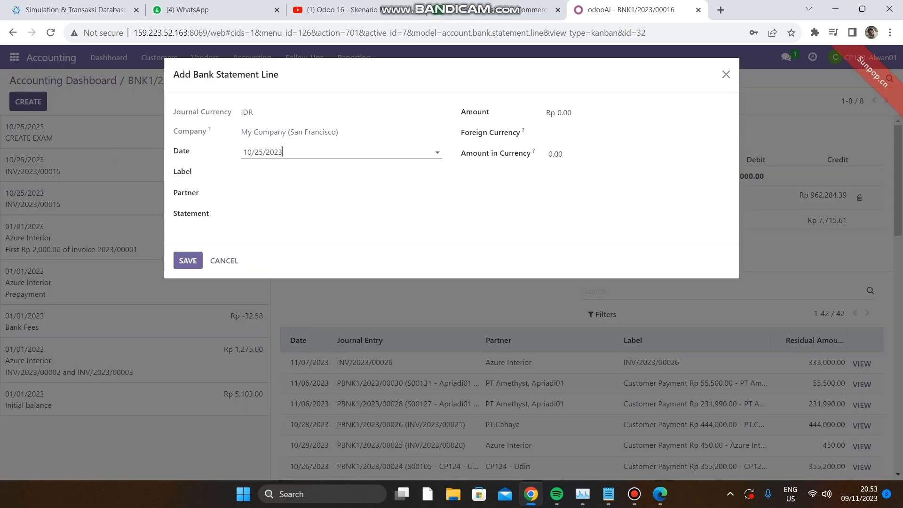
{"action": "left_click", "coordinate": [244, 172]}
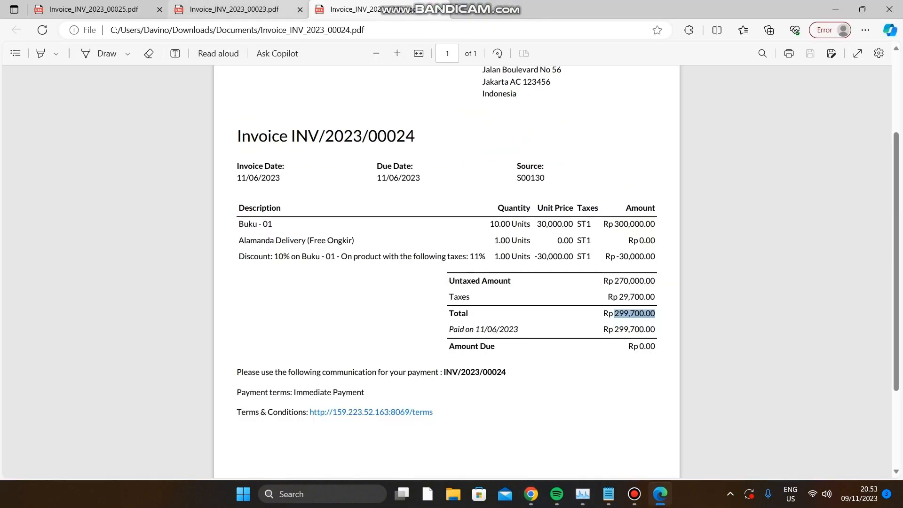
{"action": "left_click", "coordinate": [230, 9]}
{"action": "left_click_drag", "start_coordinate": [416, 267], "coordinate": [291, 267]}
{"action": "key", "text": "ctrl+c"}
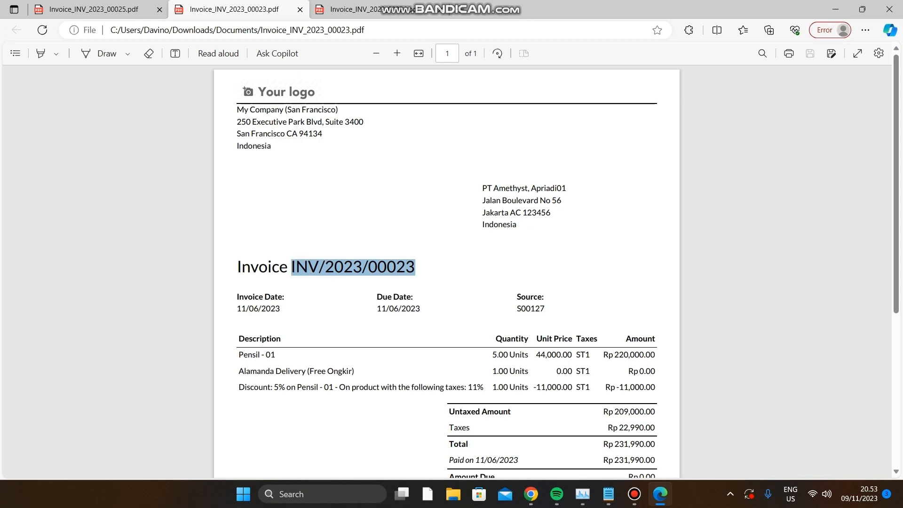
{"action": "left_click", "coordinate": [531, 494]}
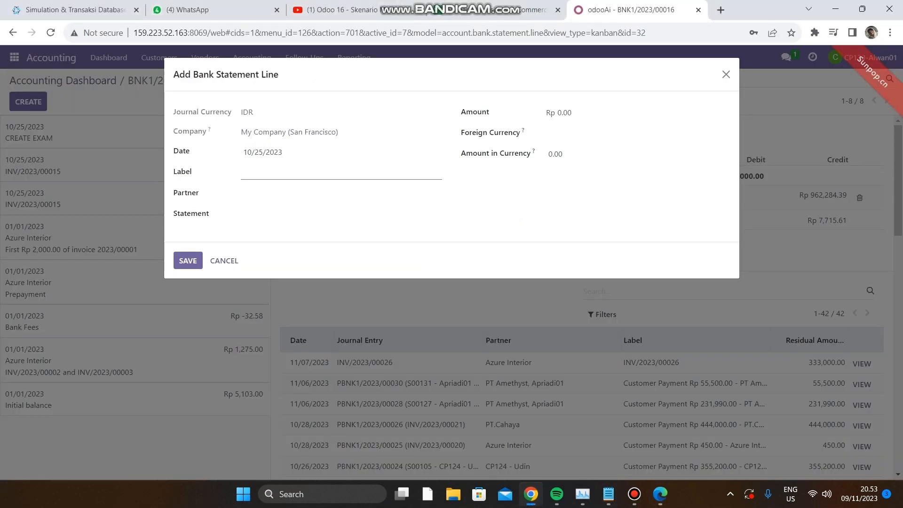
{"action": "key", "text": "ctrl+v"}
{"action": "left_click", "coordinate": [292, 193]}
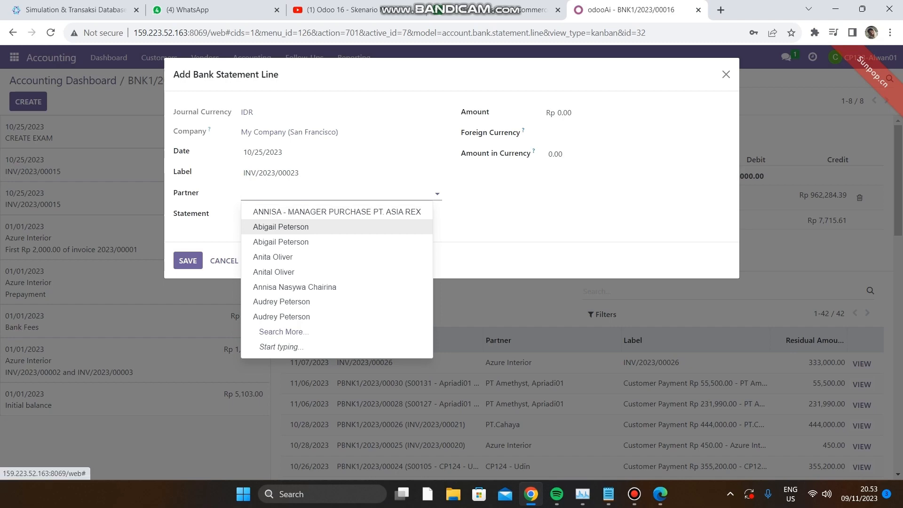
{"action": "left_click", "coordinate": [282, 227]}
Set the statement line's amount to 231,990.00, copied from the total in the Pensil invoice PDF.
{"action": "left_click", "coordinate": [581, 113]}
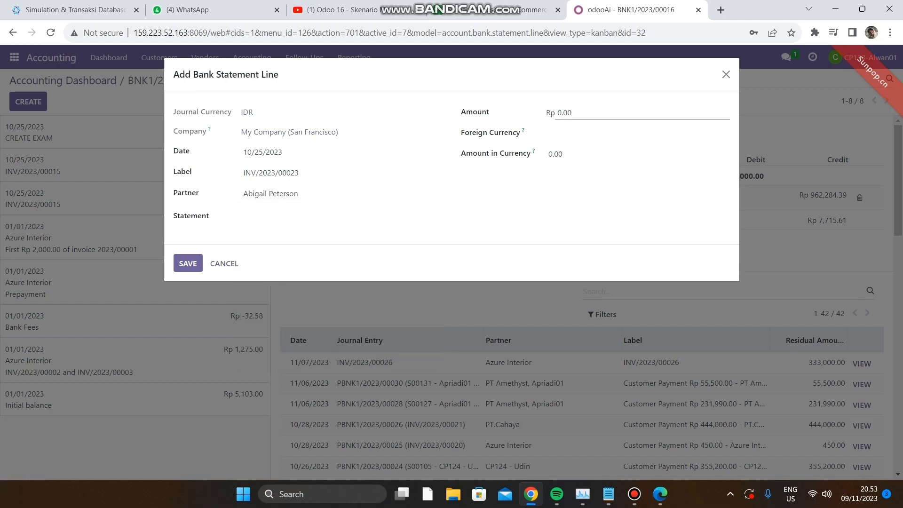
{"action": "key", "text": "alt+Tab"}
{"action": "scroll", "coordinate": [446, 273], "scroll_direction": "down", "scroll_amount": 2}
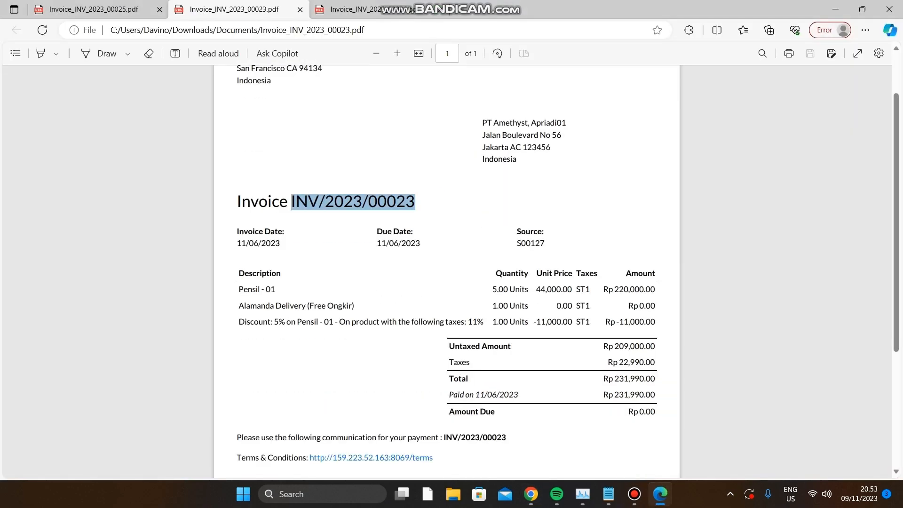
{"action": "left_click_drag", "start_coordinate": [614, 379], "coordinate": [655, 379]}
{"action": "key", "text": "ctrl+c"}
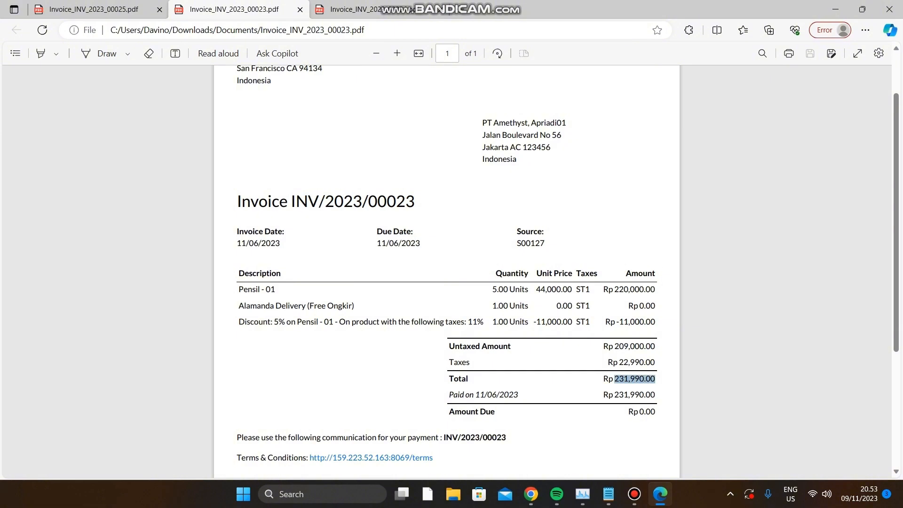
{"action": "left_click", "coordinate": [530, 494]}
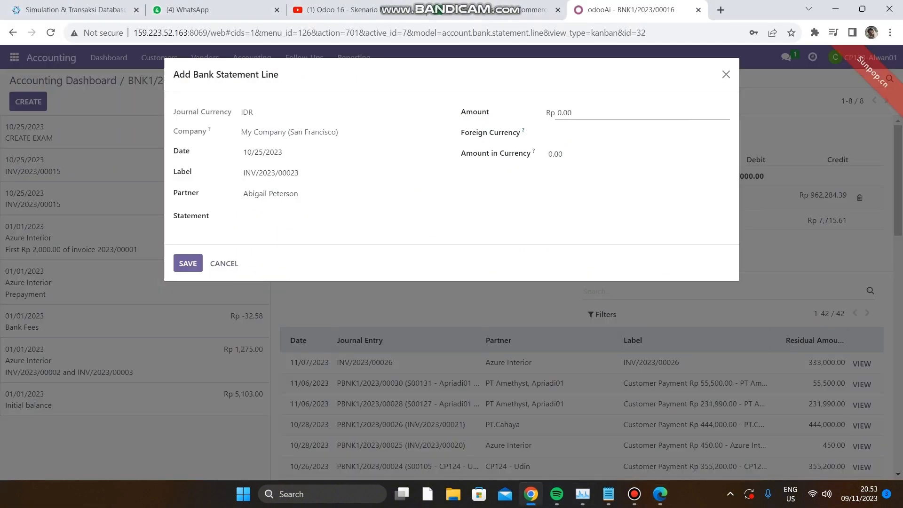
{"action": "key", "text": "ctrl+a"}
{"action": "key", "text": "ctrl+v"}
{"action": "key", "text": "Tab"}
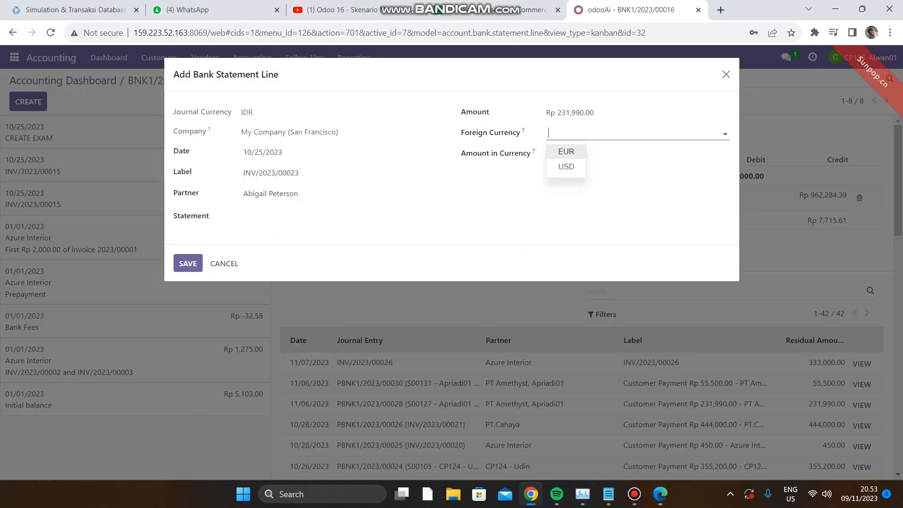
Set the foreign currency to USD and the amount in currency to 231,990.00, and save the statement line.
{"action": "left_click", "coordinate": [566, 167]}
{"action": "double_click", "coordinate": [560, 157]}
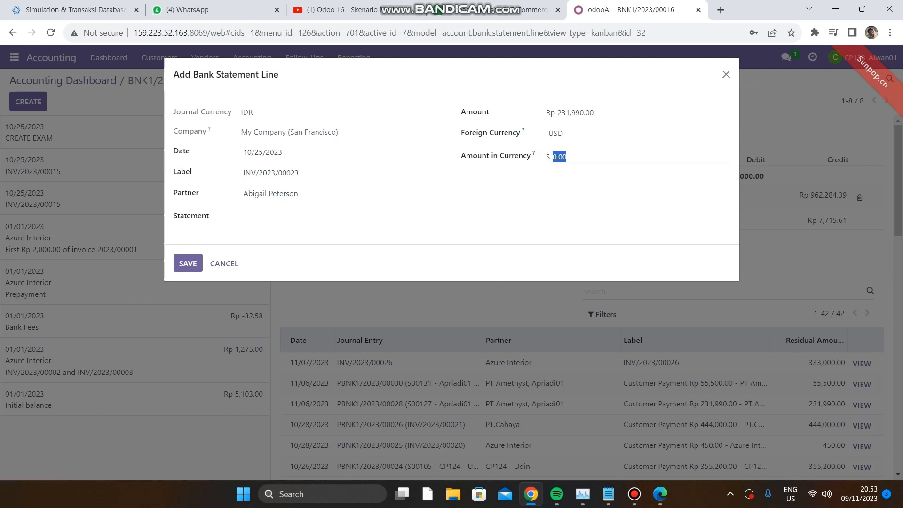
{"action": "key", "text": "ctrl+v"}
{"action": "left_click", "coordinate": [539, 200]}
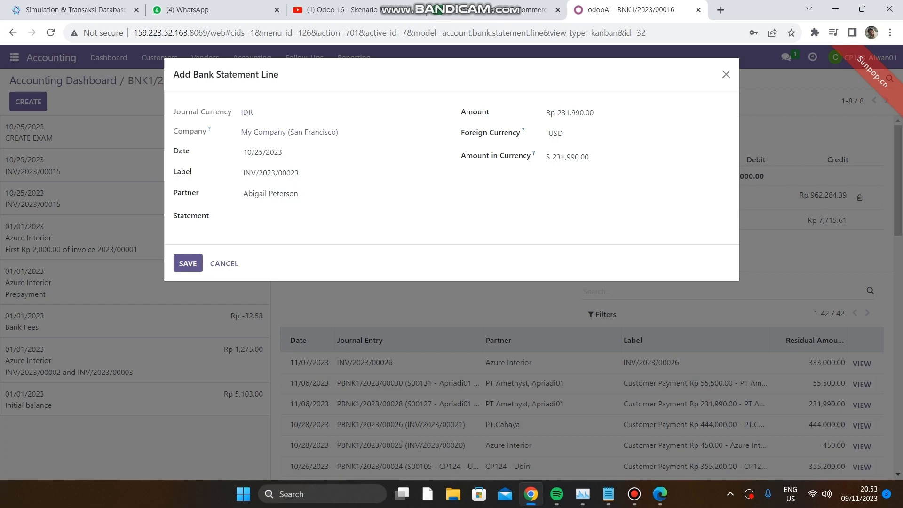
{"action": "left_click", "coordinate": [188, 263]}
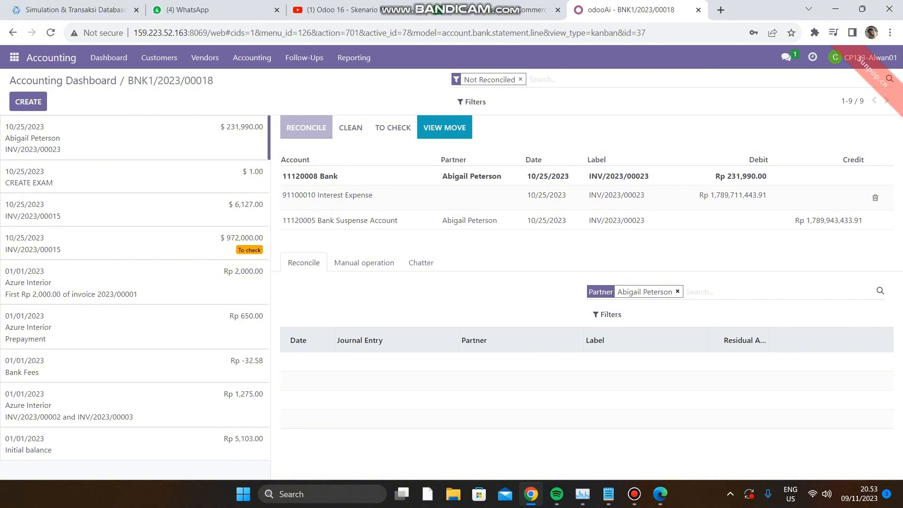
Remove the Interest Expense entry from the 231,990.00 statement line and show the reconcile candidates without the partner filter.
{"action": "left_click", "coordinate": [677, 292]}
{"action": "left_click", "coordinate": [866, 198]}
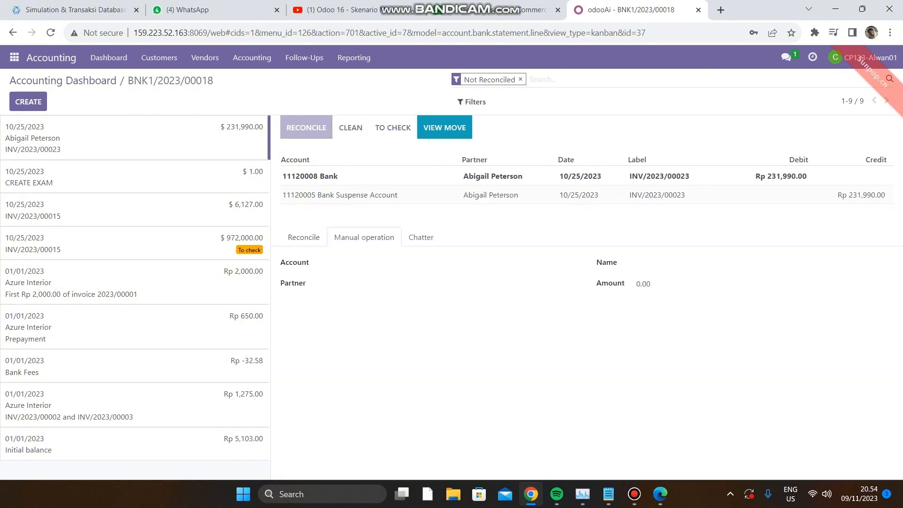
{"action": "left_click", "coordinate": [303, 238]}
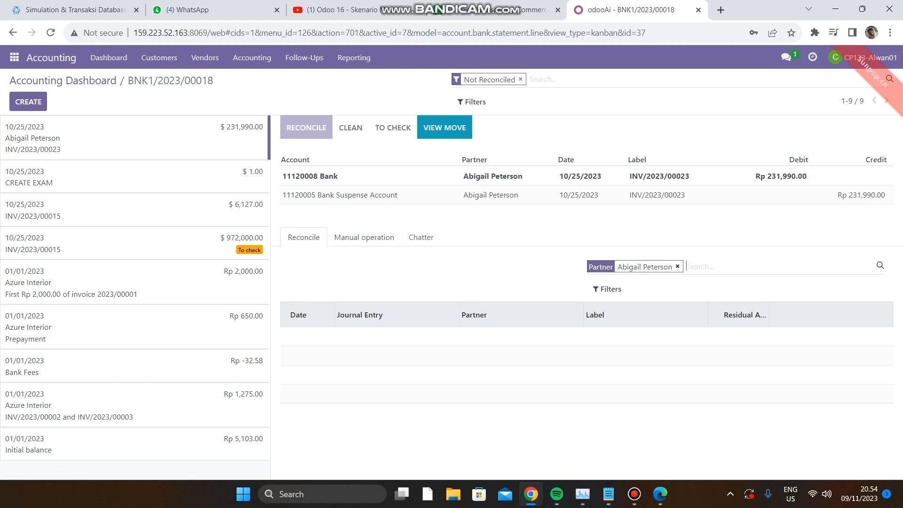
{"action": "left_click", "coordinate": [676, 266]}
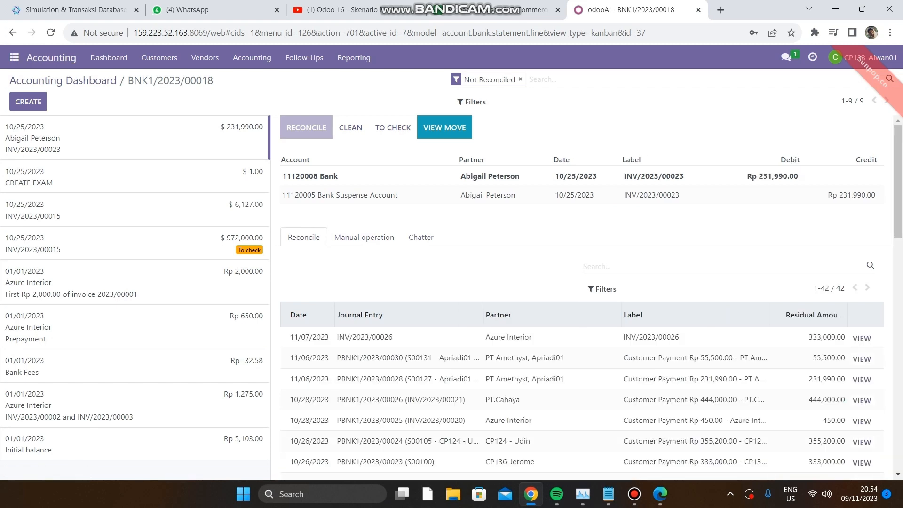
Match the statement line with the Rp 231,990.00 PT Amethyst customer payment and validate the reconciliation.
{"action": "scroll", "coordinate": [582, 301], "scroll_direction": "down", "scroll_amount": 1}
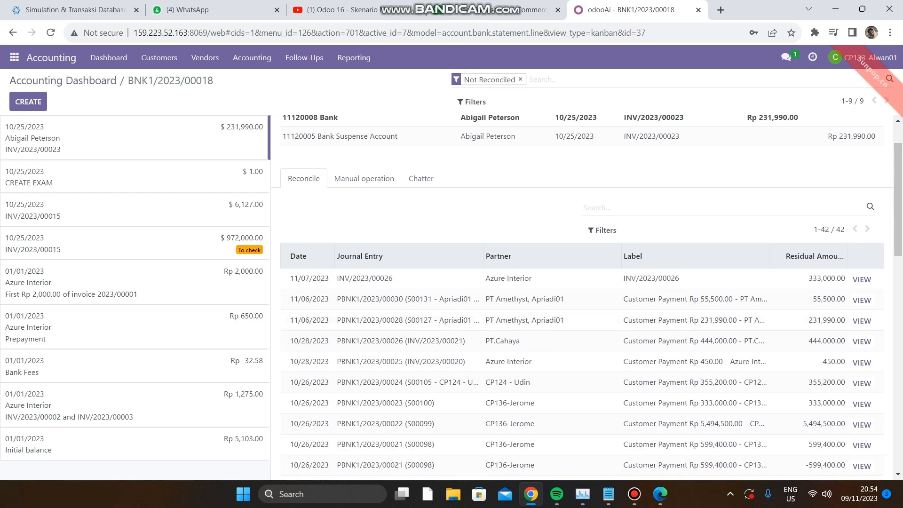
{"action": "left_click", "coordinate": [517, 319]}
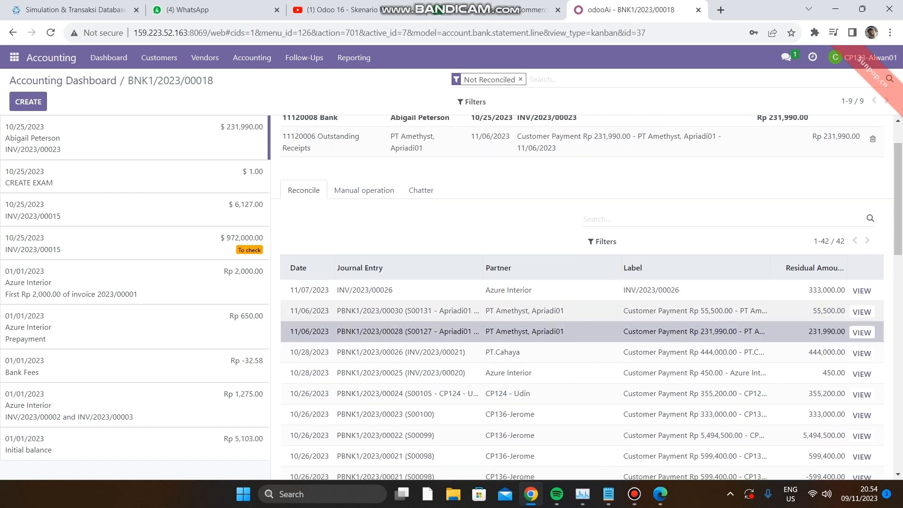
{"action": "scroll", "coordinate": [517, 329], "scroll_direction": "up", "scroll_amount": 1}
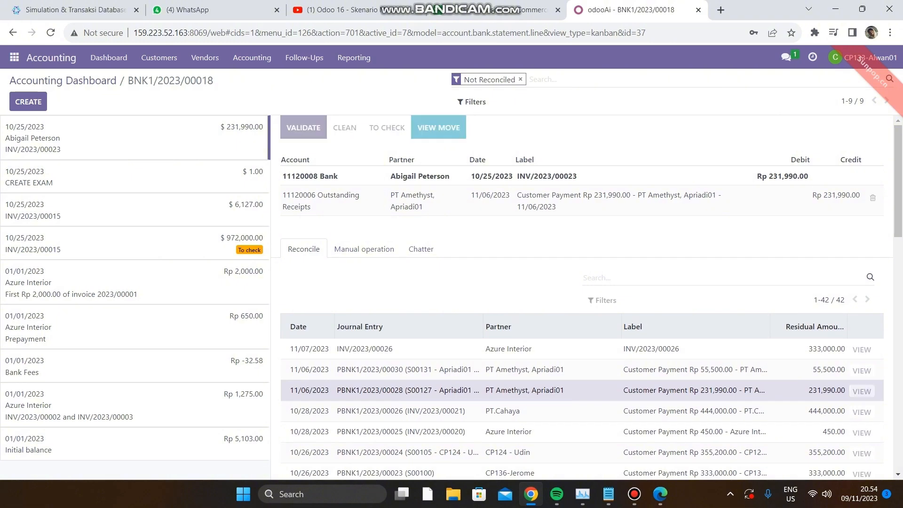
{"action": "left_click", "coordinate": [303, 128]}
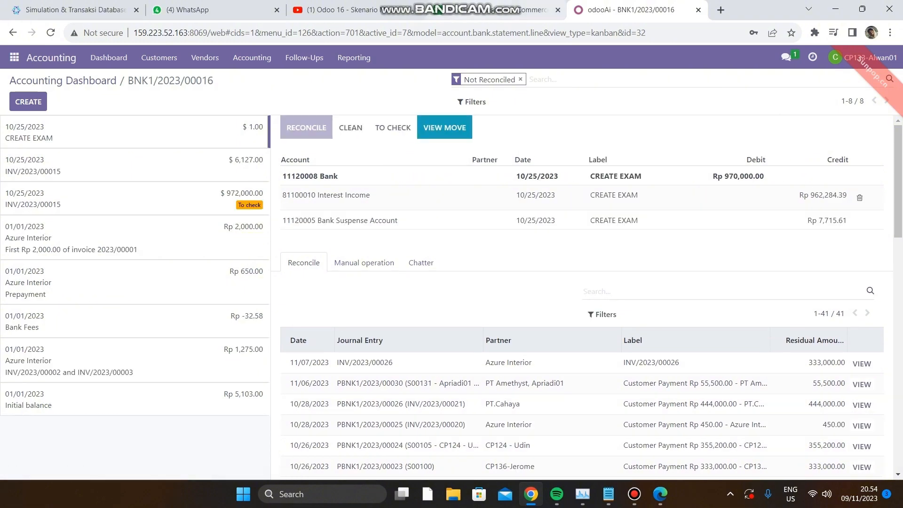
Start another bank statement line labelled with the invoice number copied from the Styrofoam invoice PDF, with the second suggested contact as partner.
{"action": "left_click", "coordinate": [29, 102]}
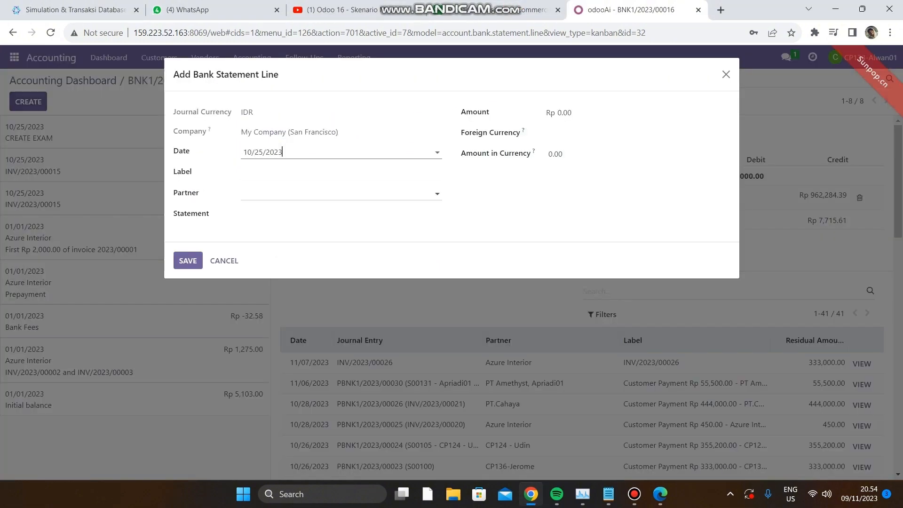
{"action": "left_click", "coordinate": [301, 172]}
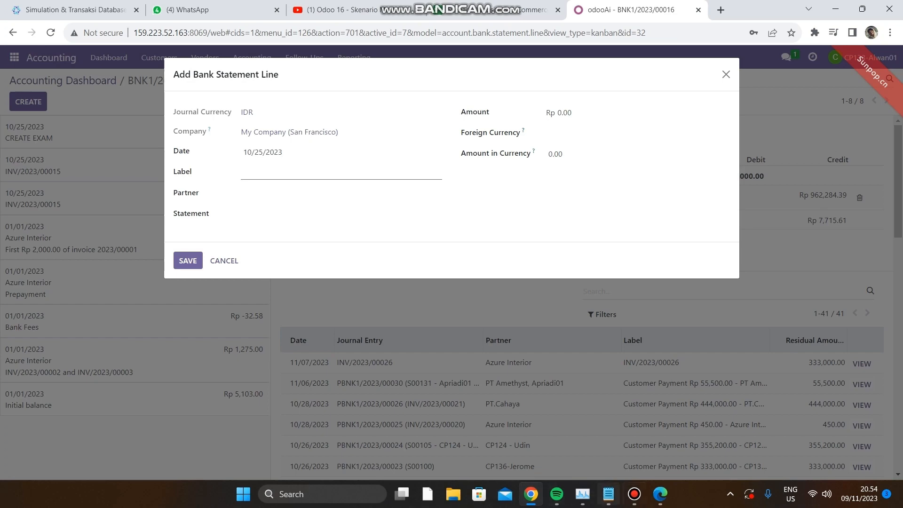
{"action": "left_click", "coordinate": [660, 493]}
{"action": "left_click", "coordinate": [94, 10]}
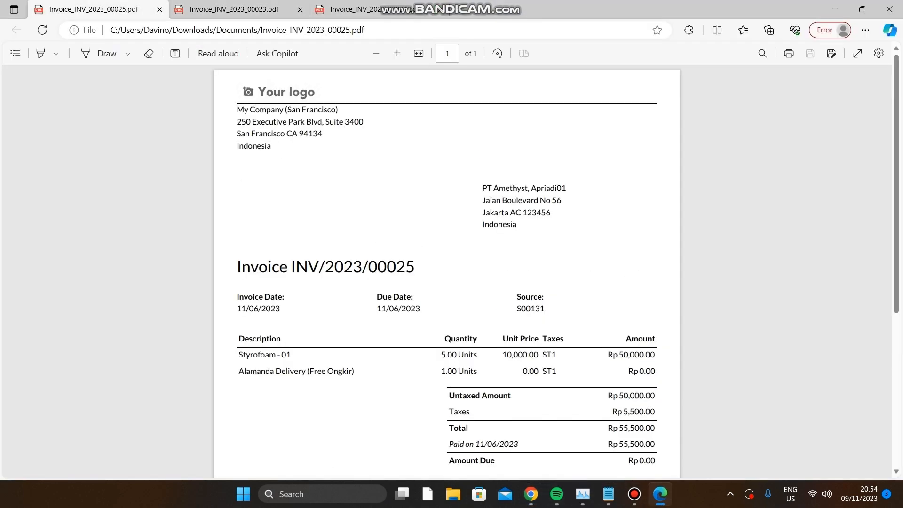
{"action": "left_click_drag", "start_coordinate": [415, 267], "coordinate": [291, 267]}
{"action": "key", "text": "ctrl+c"}
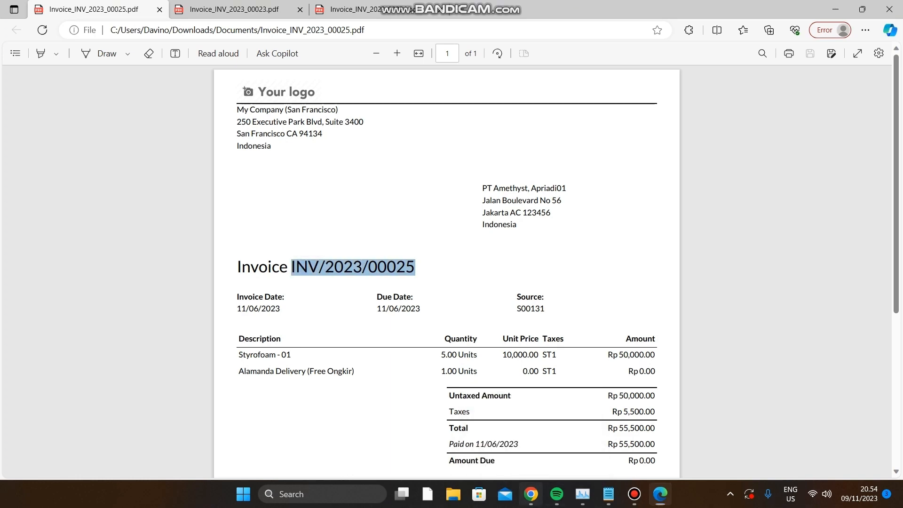
{"action": "left_click", "coordinate": [530, 493]}
{"action": "key", "text": "ctrl+v"}
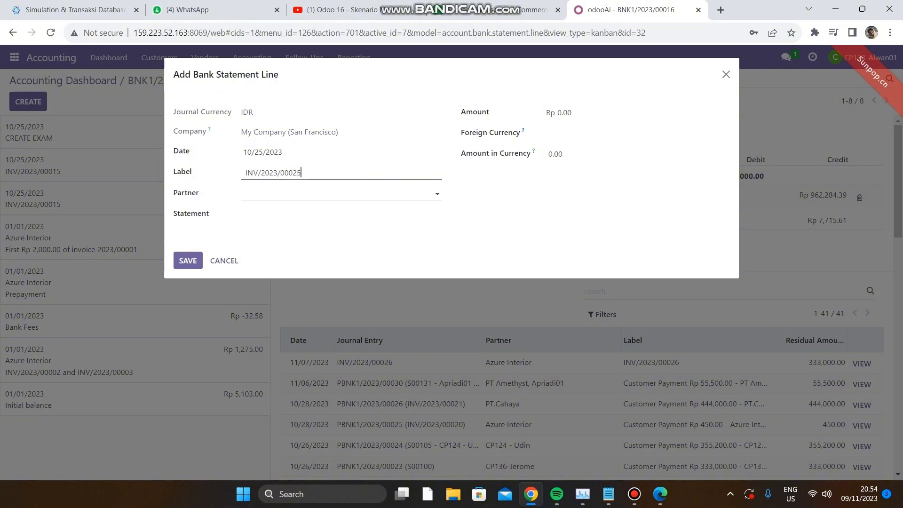
{"action": "left_click", "coordinate": [301, 192]}
{"action": "left_click", "coordinate": [301, 226]}
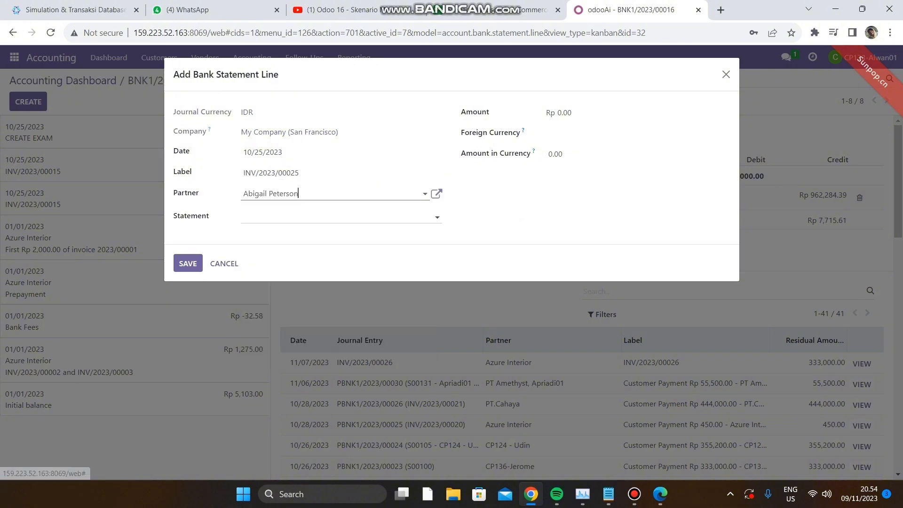
Set the statement line's amount to 55,500.00, copied from the total in the Styrofoam invoice PDF.
{"action": "left_click", "coordinate": [589, 113]}
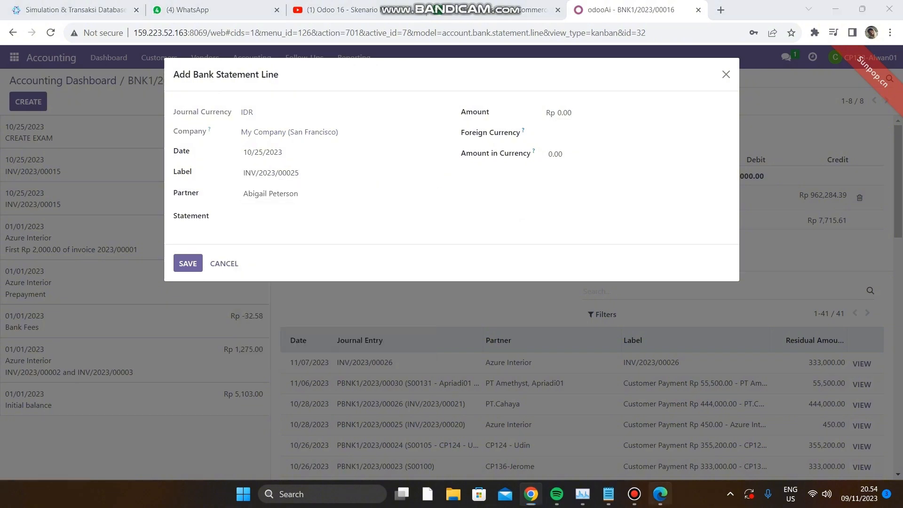
{"action": "key", "text": "alt+Tab"}
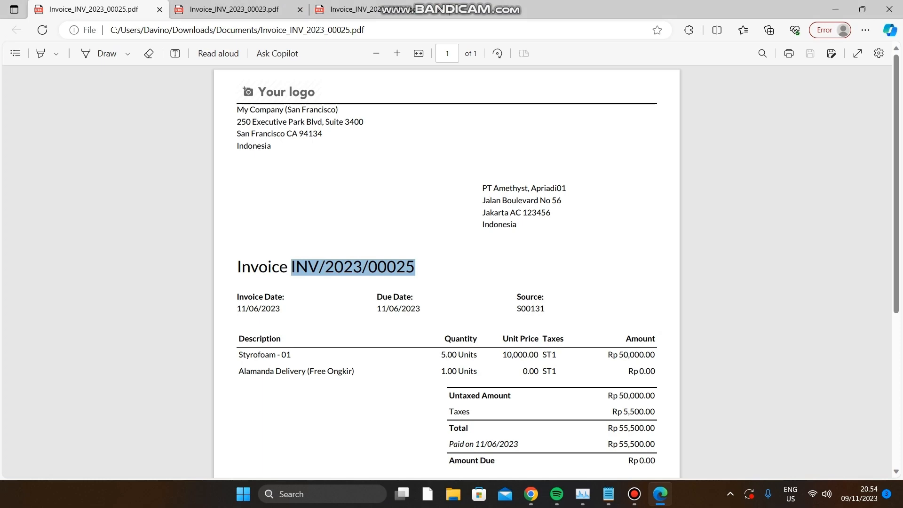
{"action": "left_click_drag", "start_coordinate": [655, 428], "coordinate": [612, 428]}
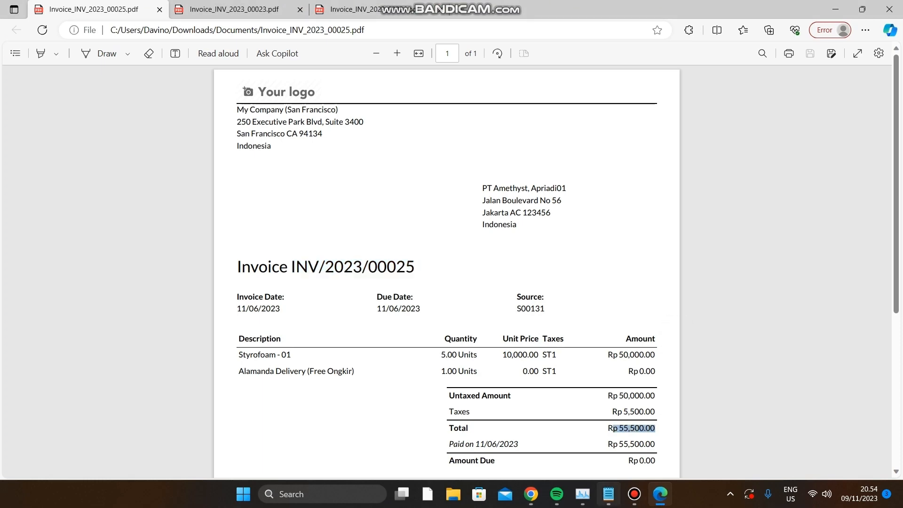
{"action": "key", "text": "alt+Tab"}
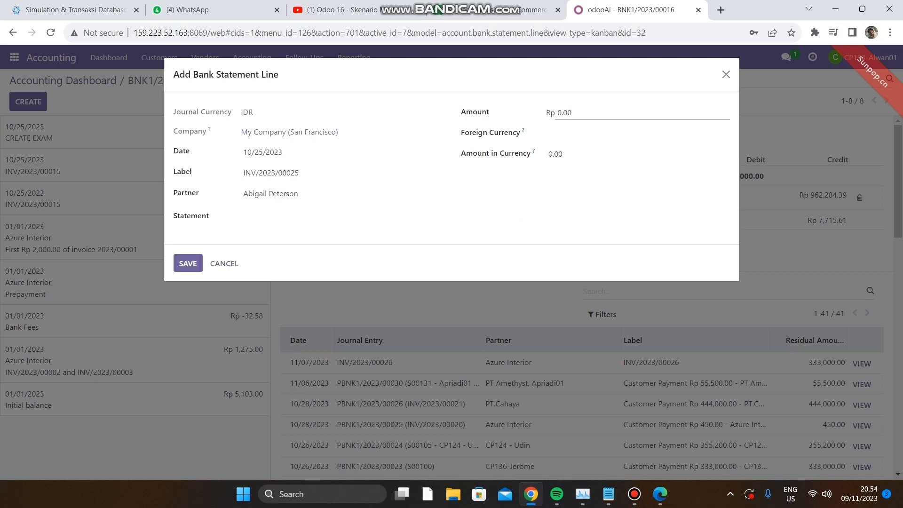
{"action": "key", "text": "ctrl+a"}
{"action": "key", "text": "ctrl+v"}
Set the amount in currency to 55,500.00 and the foreign currency to USD, and save the statement line.
{"action": "key", "text": "Tab"}
{"action": "key", "text": "Tab"}
{"action": "key", "text": "ctrl+v"}
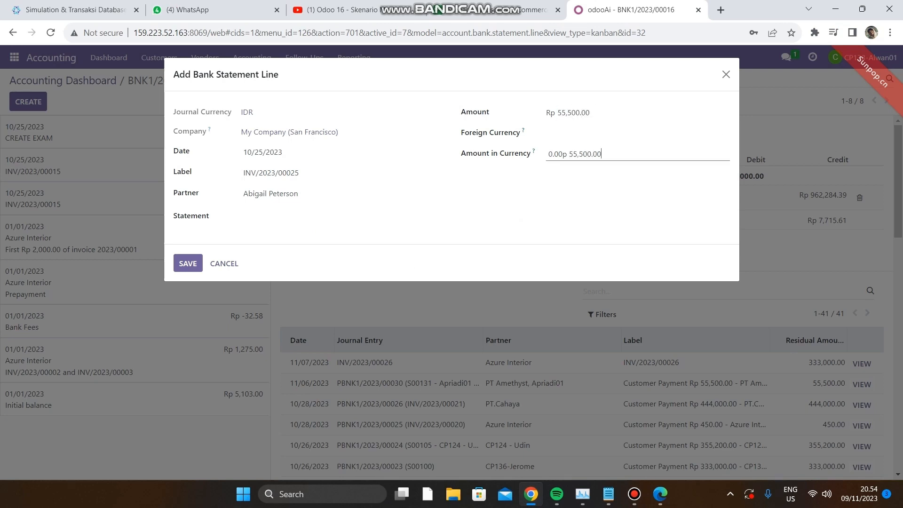
{"action": "key", "text": "ctrl+a"}
{"action": "key", "text": "ctrl+v"}
{"action": "key", "text": "shift+Tab"}
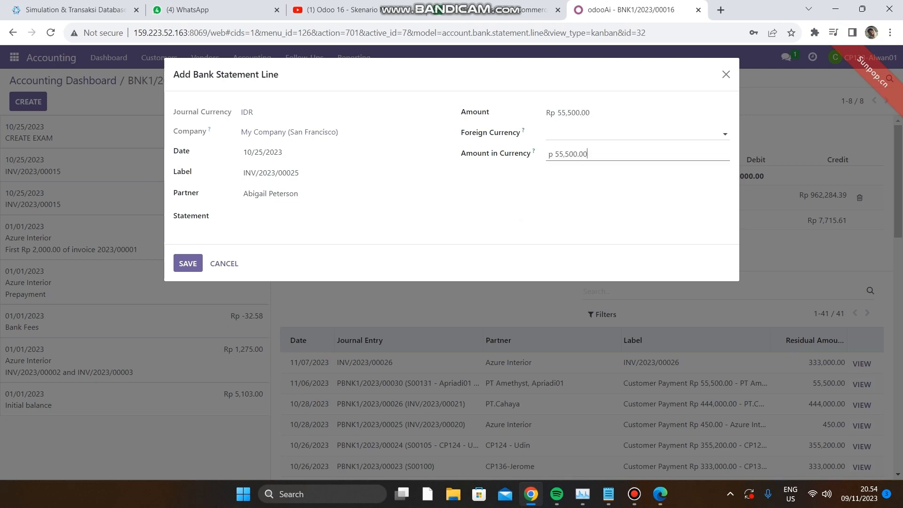
{"action": "key", "text": "Down"}
{"action": "key", "text": "Return"}
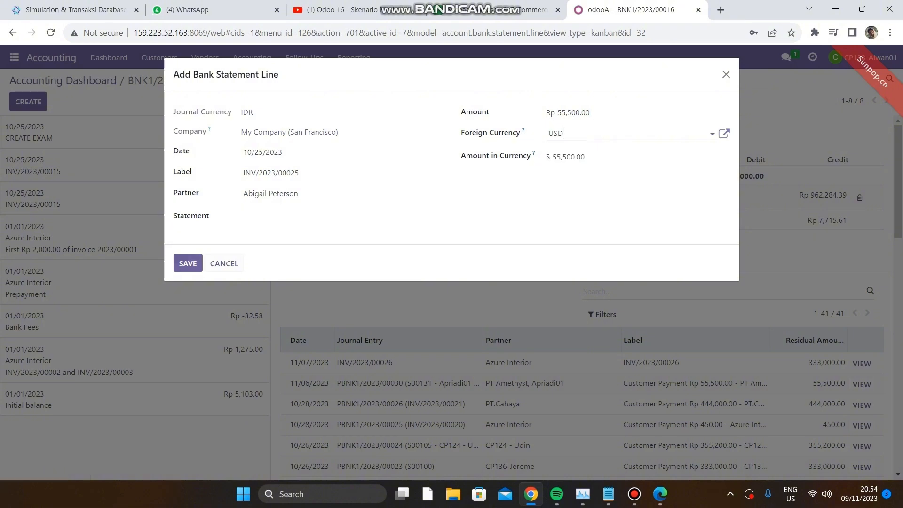
{"action": "left_click", "coordinate": [187, 263]}
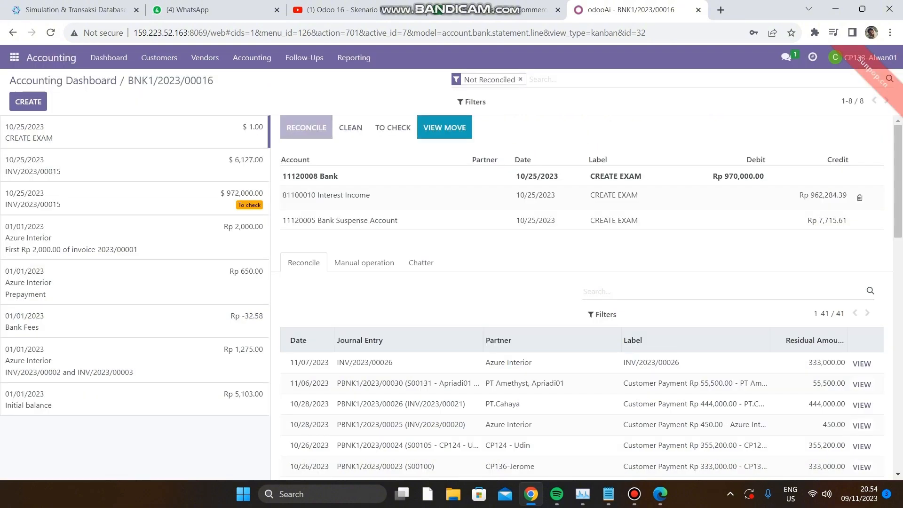
Clear the new line's partner filter, match it with the Rp 55,500.00 PT Amethyst customer payment and validate the reconciliation.
{"action": "left_click", "coordinate": [141, 138]}
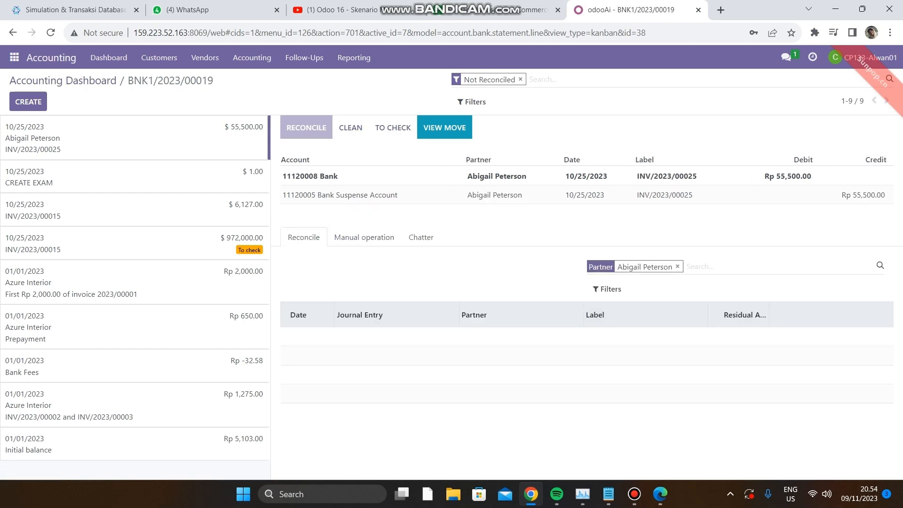
{"action": "key", "text": "BackSpace"}
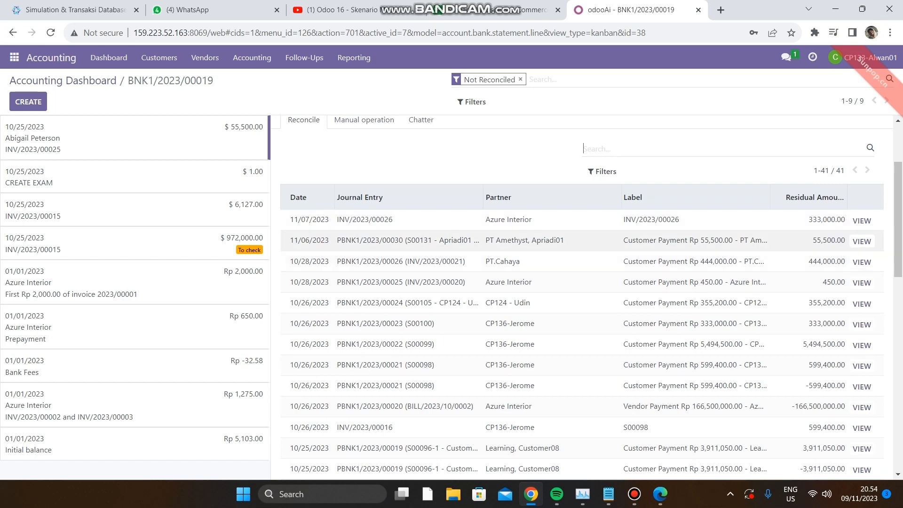
{"action": "left_click", "coordinate": [583, 241]}
{"action": "scroll", "coordinate": [583, 241], "scroll_direction": "up", "scroll_amount": 3}
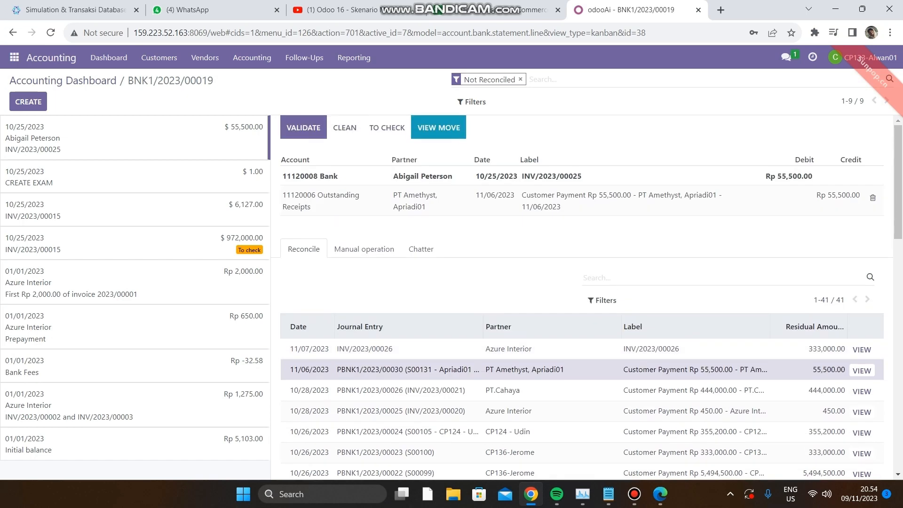
{"action": "left_click", "coordinate": [303, 127]}
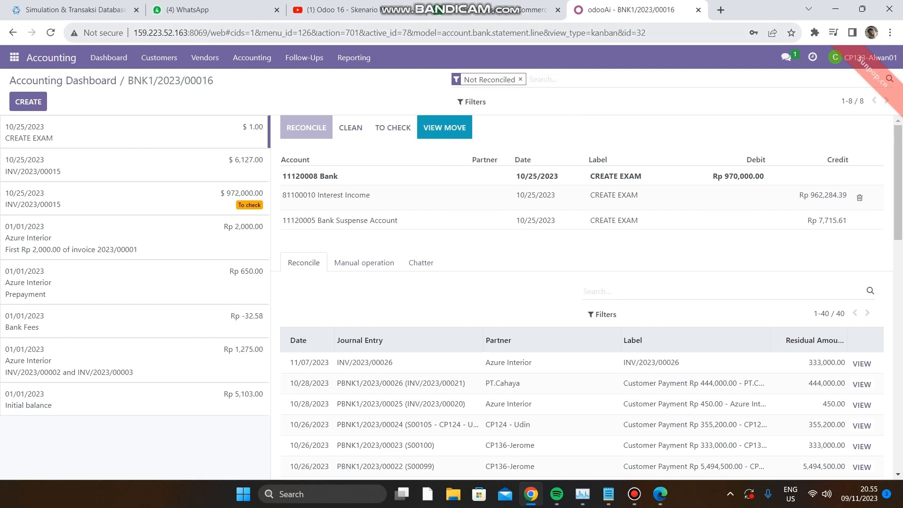
{"action": "left_click", "coordinate": [494, 9]}
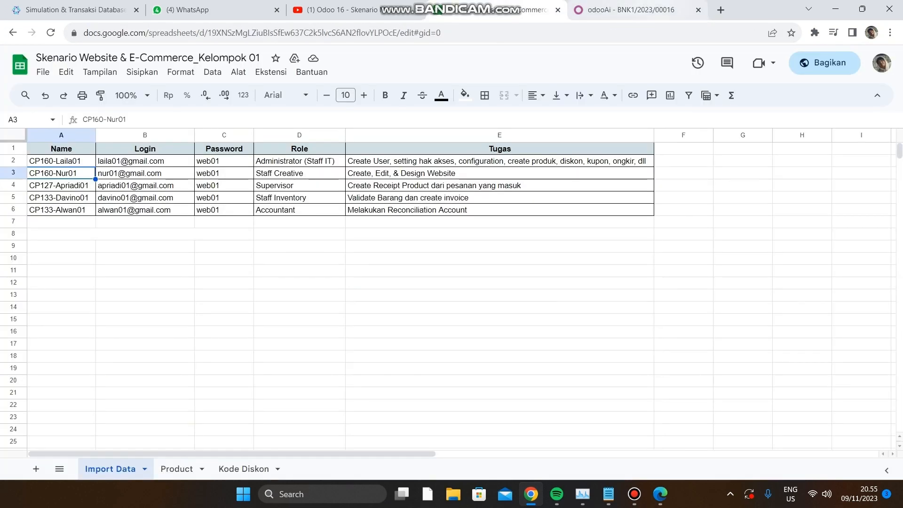
{"action": "left_click", "coordinate": [631, 10]}
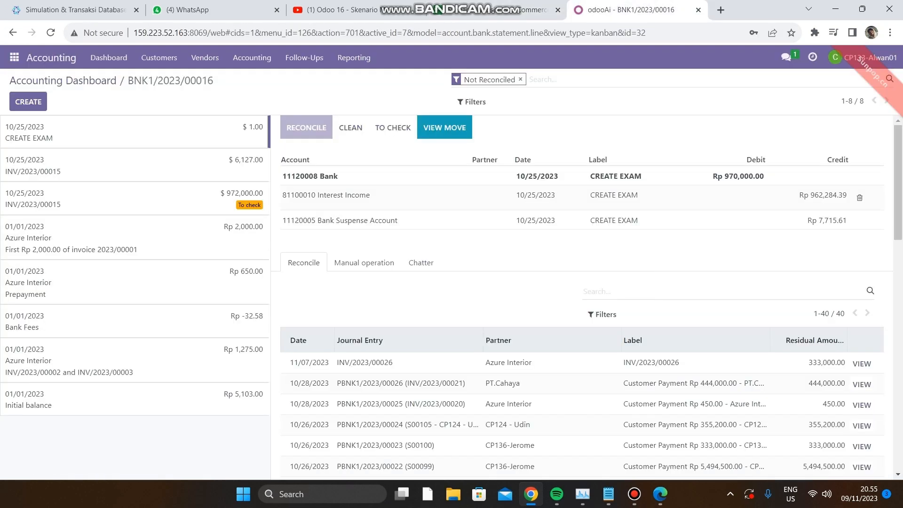